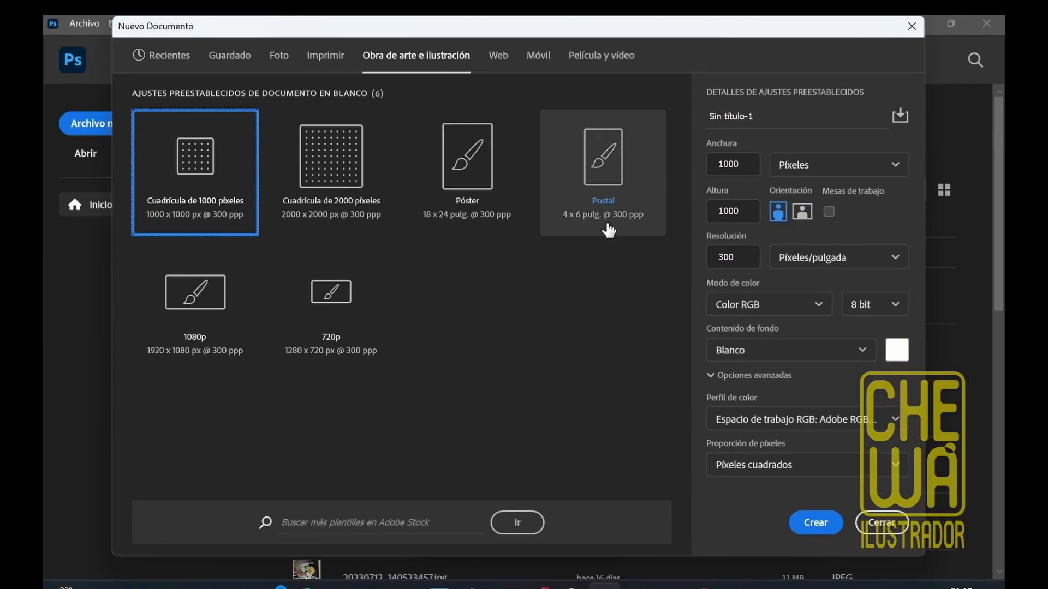
Step: Create an 18 x 24 inch, 300 ppi RGB document from the Póster preset and add an empty layer
left_click(467, 172)
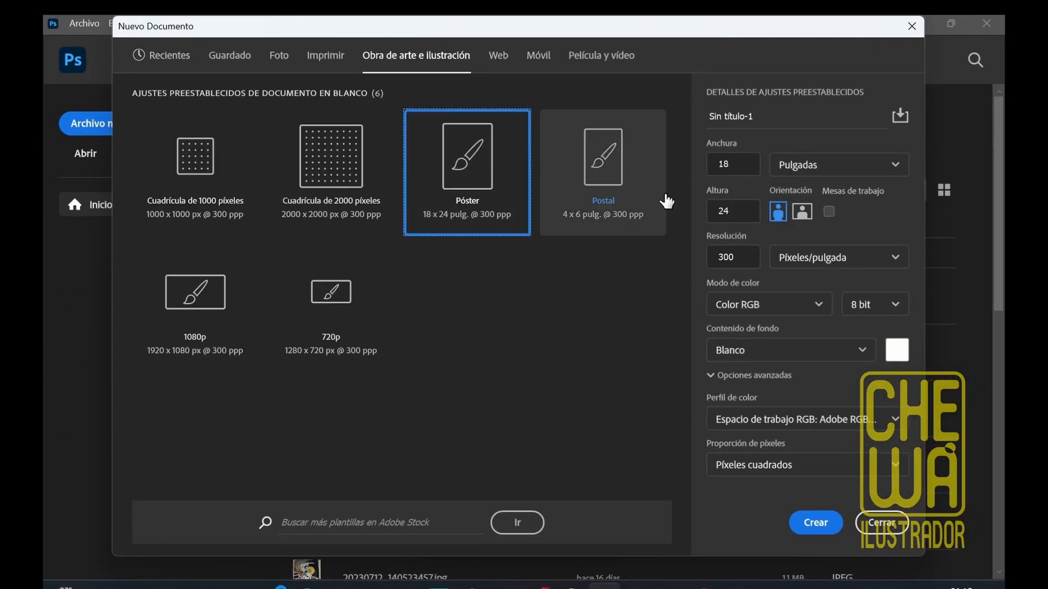
left_click(808, 242)
left_click(826, 526)
left_click(958, 570)
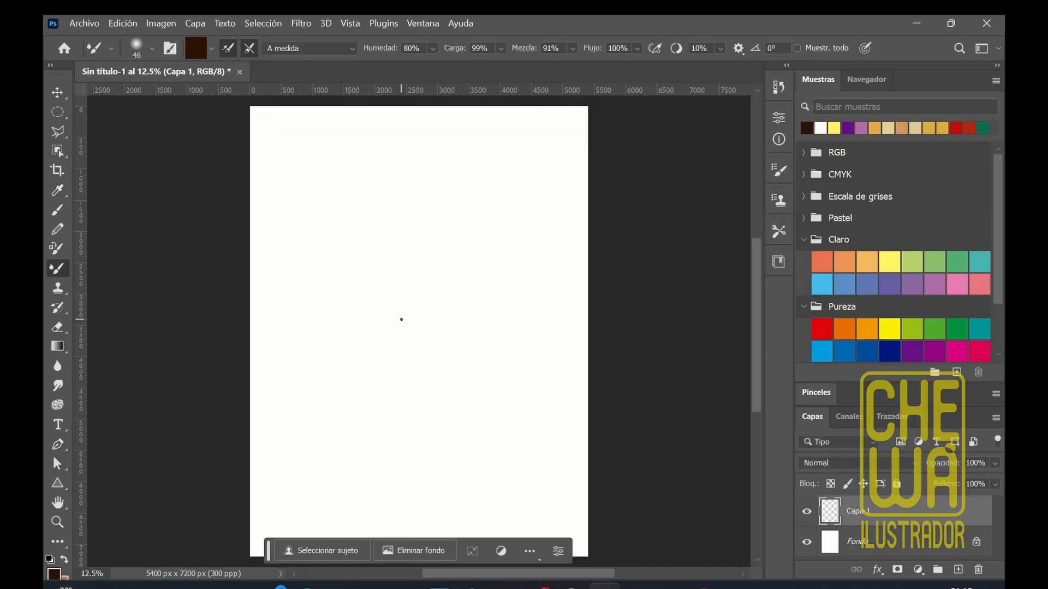
Step: Paste the full-body Superman photo onto the new layer, enlarge it and place it toward the right side of the page
key("ctrl+v")
key("v")
key("ctrl+t")
left_click_drag(433, 352, 555, 534)
left_click_drag(405, 313, 335, 206)
left_click_drag(472, 409, 505, 368)
key("Return")
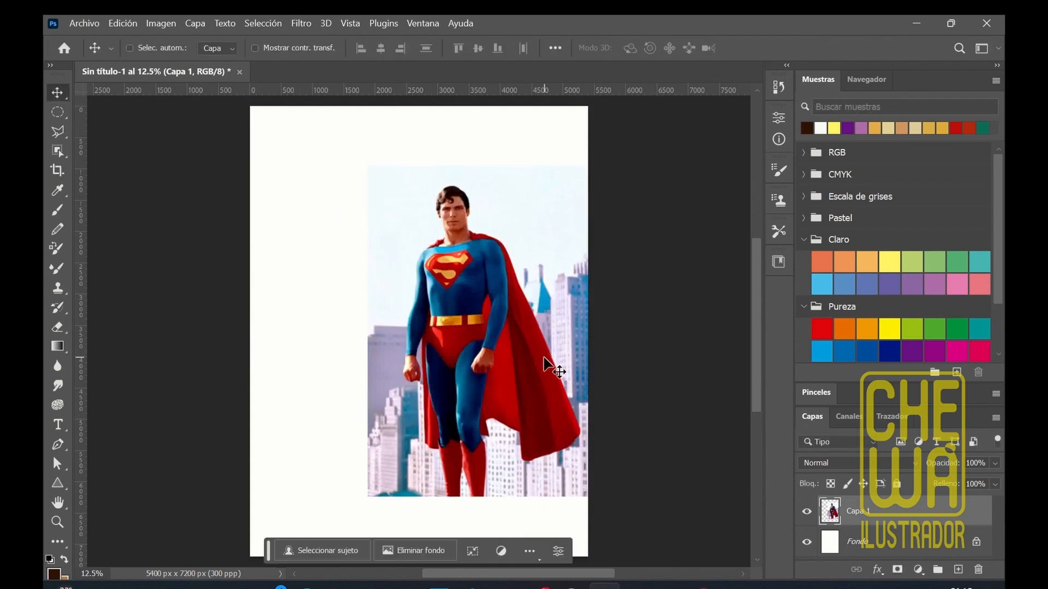
Step: Create a second document from the 423 x 635 px Portapapeles preset and paste the Superman photo into it
left_click(84, 23)
left_click(87, 38)
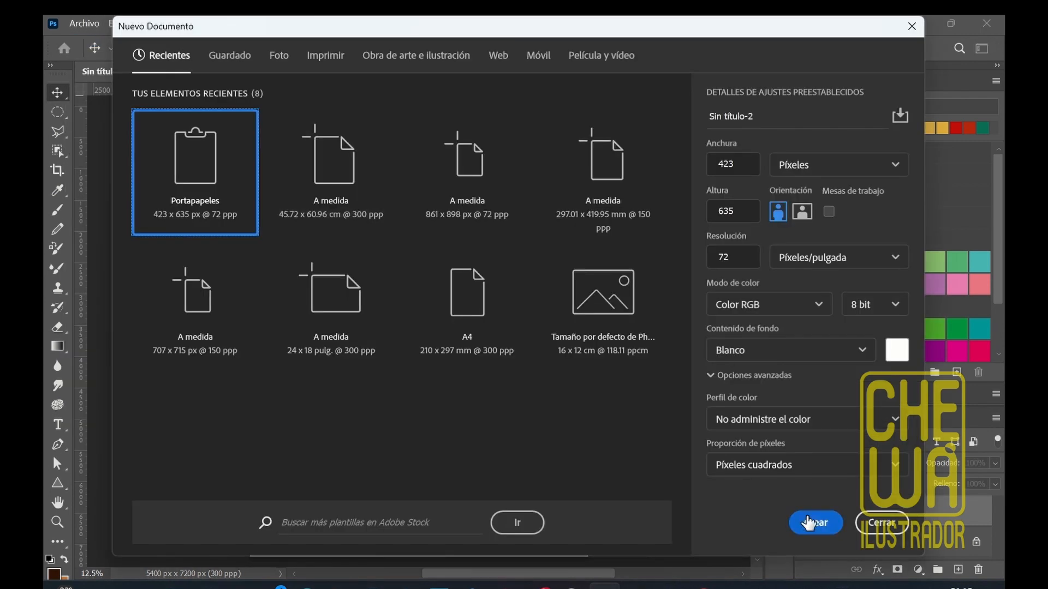
left_click(808, 523)
key("ctrl+v")
Step: Arrange the two documents side by side in the vertical two-up layout and hide the photo layer in the poster document
left_click(417, 24)
mouse_move(545, 23)
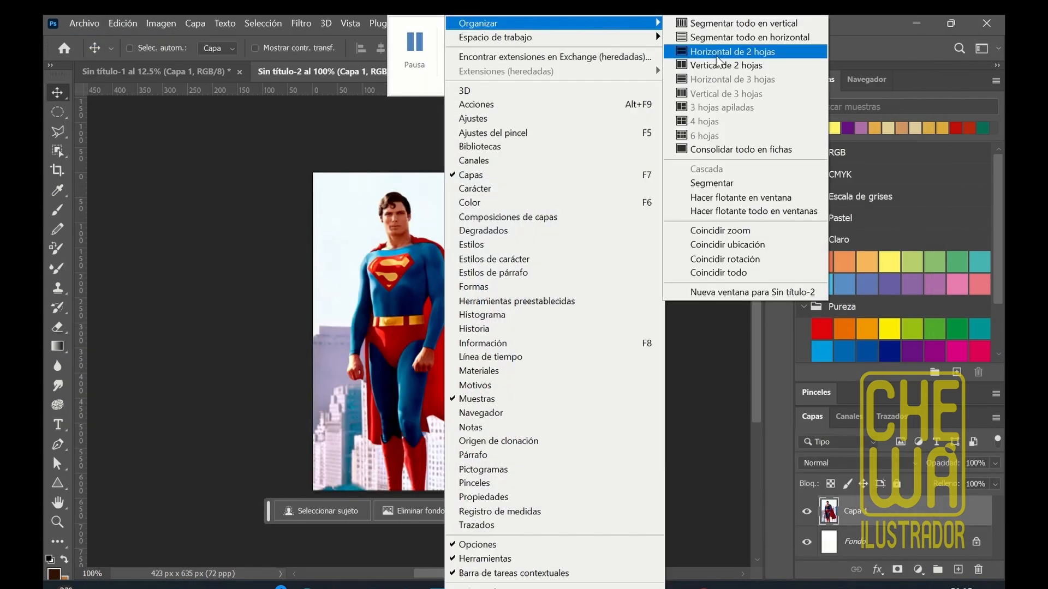
left_click(718, 64)
left_click(309, 291)
key("ctrl+minus")
mouse_move(411, 278)
left_mouse_down()
mouse_move(411, 253)
mouse_move(410, 263)
left_mouse_up()
left_click(806, 511)
Step: Place the superman pencil sketch as an embedded element in the poster, scale it down and position it in the upper page
left_click(85, 23)
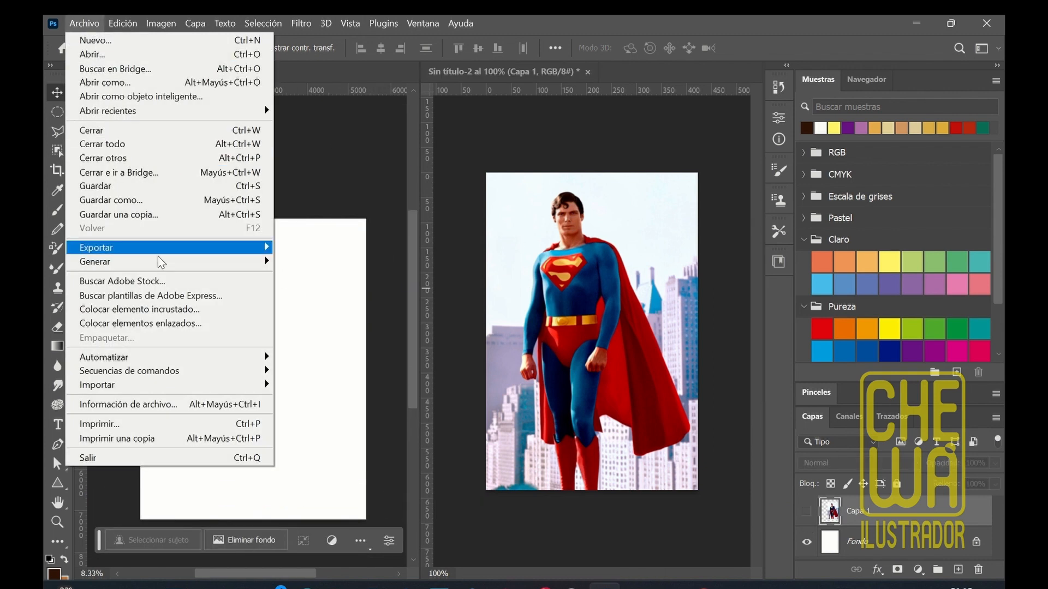
left_click(176, 310)
left_click_drag(513, 117, 513, 224)
scroll(397, 239, "down", 2)
double_click(300, 147)
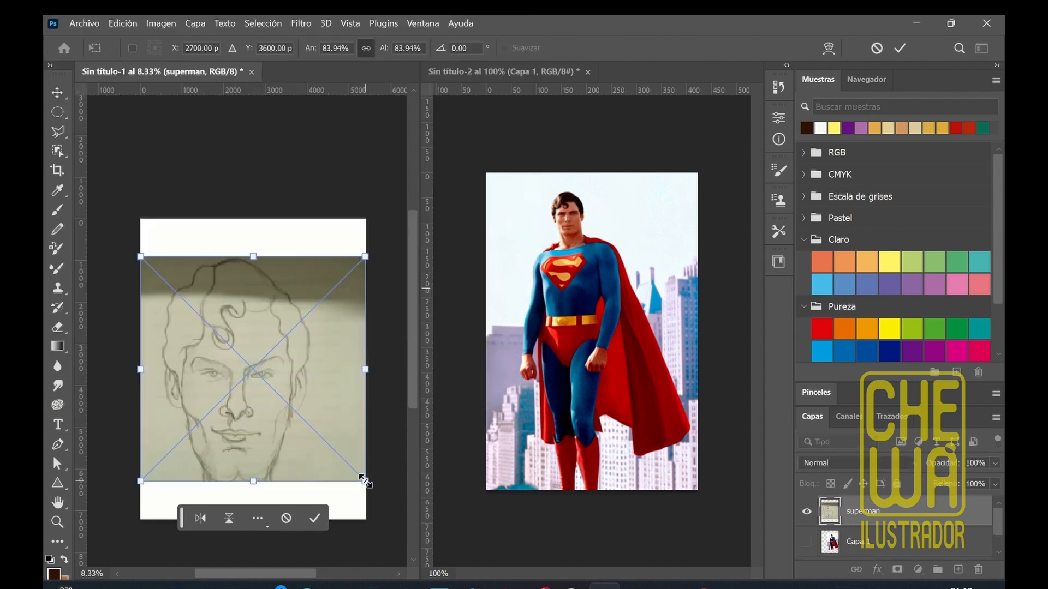
left_click_drag(365, 482, 323, 440)
mouse_move(263, 401)
left_mouse_down()
mouse_move(296, 395)
mouse_move(285, 377)
left_mouse_up()
left_click(57, 92)
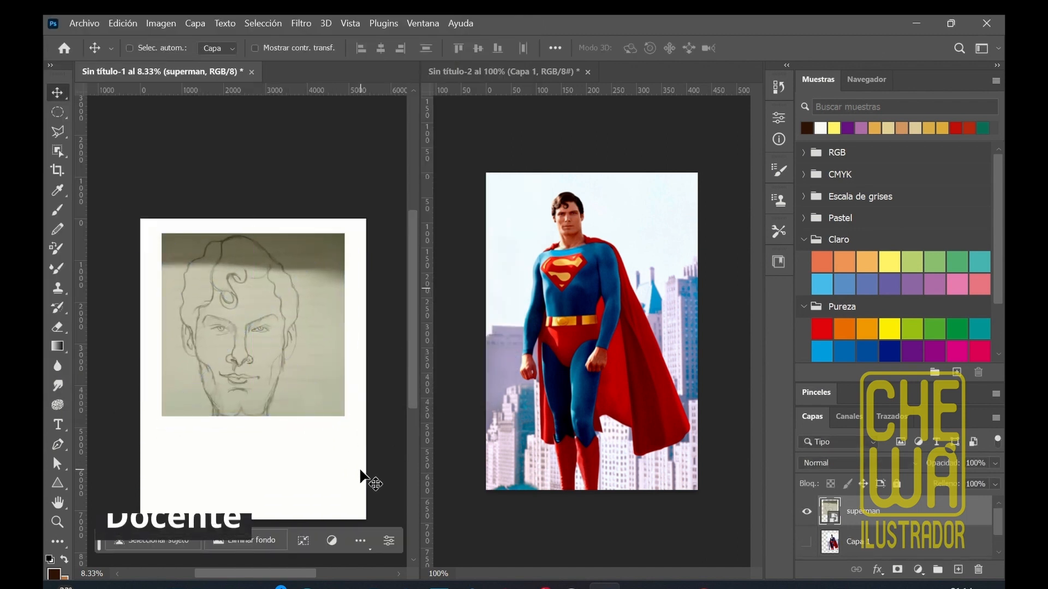
left_click_drag(328, 421, 336, 421)
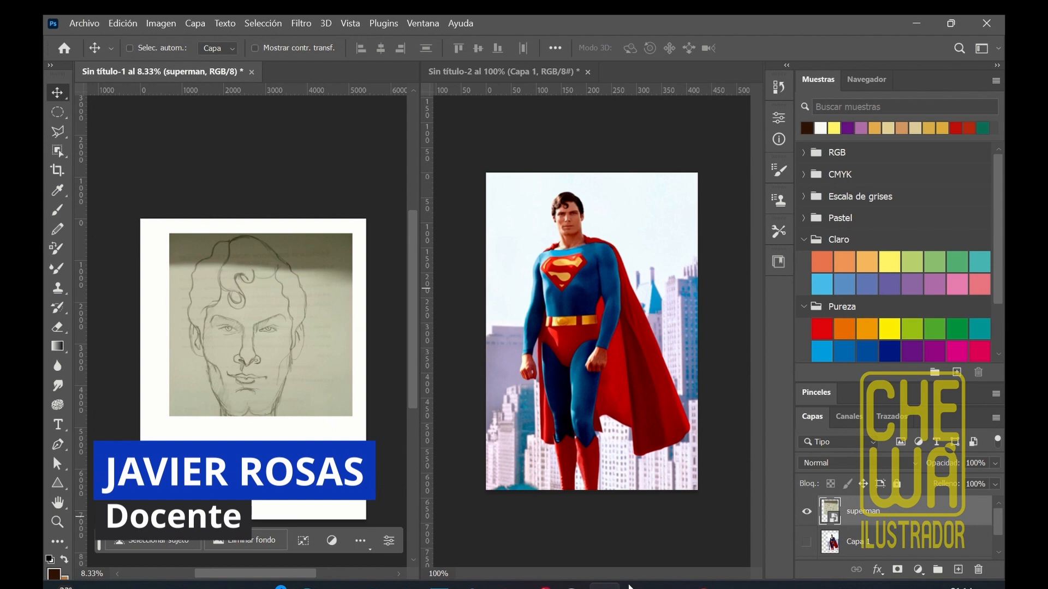
Step: Switch to the browser, open a frontal Superman portrait from the image results and capture it as a screen clip
left_click(703, 587)
left_click(322, 34)
left_click_drag(993, 432, 993, 104)
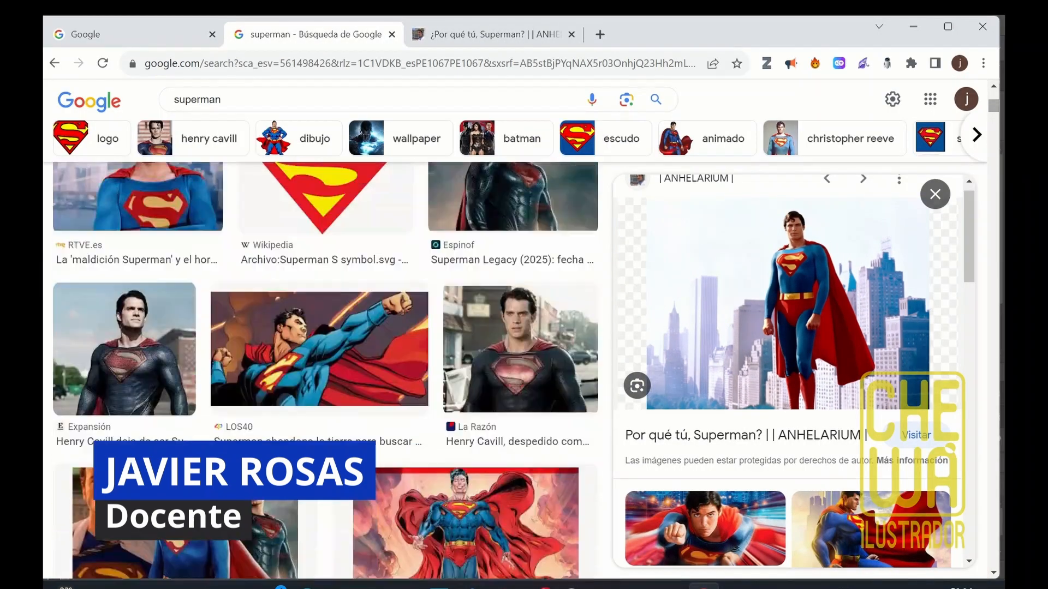
left_click(143, 221)
key("super+shift+s")
left_click_drag(709, 163, 916, 365)
Step: Switch back to Photoshop, paste the captured portrait into the poster document, enlarge it and position it over the sketch
left_click(605, 586)
key("ctrl+v")
key("ctrl+t")
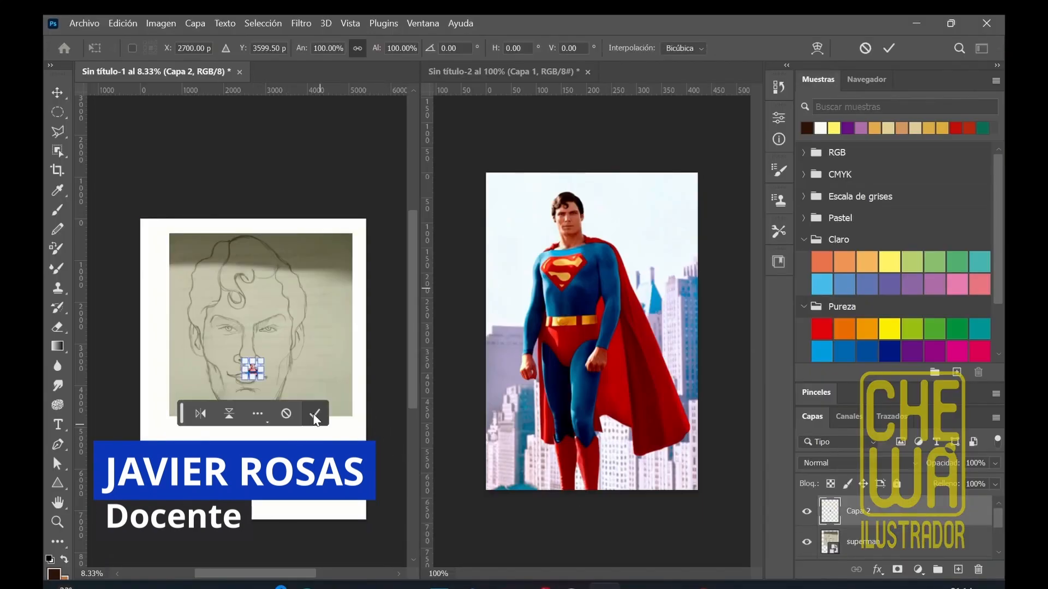
left_click_drag(261, 377, 391, 504)
left_click_drag(310, 416, 313, 287)
left_click_drag(332, 328, 317, 333)
key("Return")
Step: Paste the portrait into the second document, move it lower over the photo and hide its layer
left_click(592, 394)
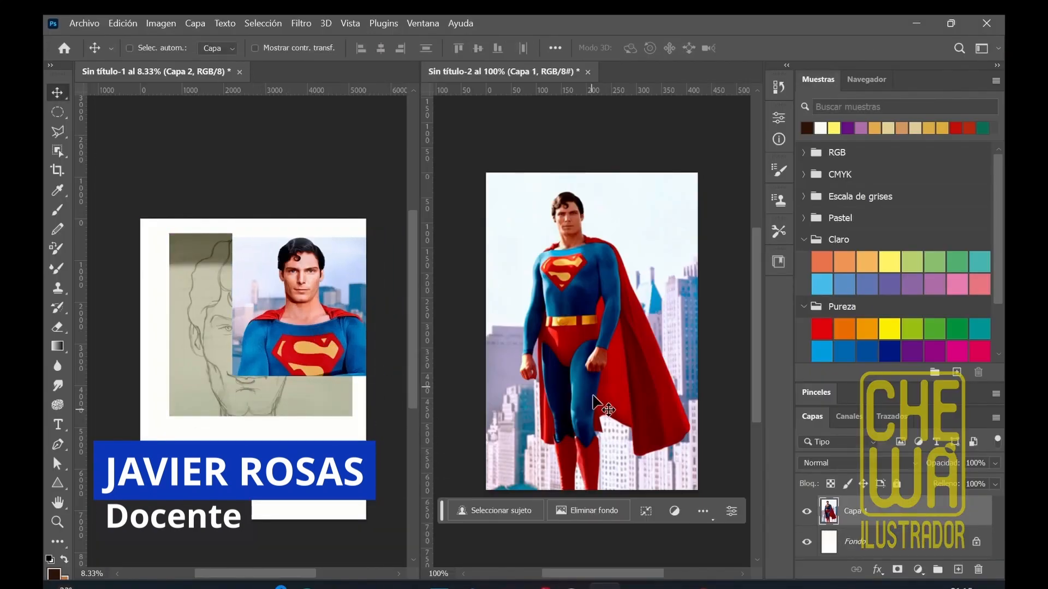
key("ctrl+v")
left_click_drag(559, 317, 571, 377)
left_click(805, 514)
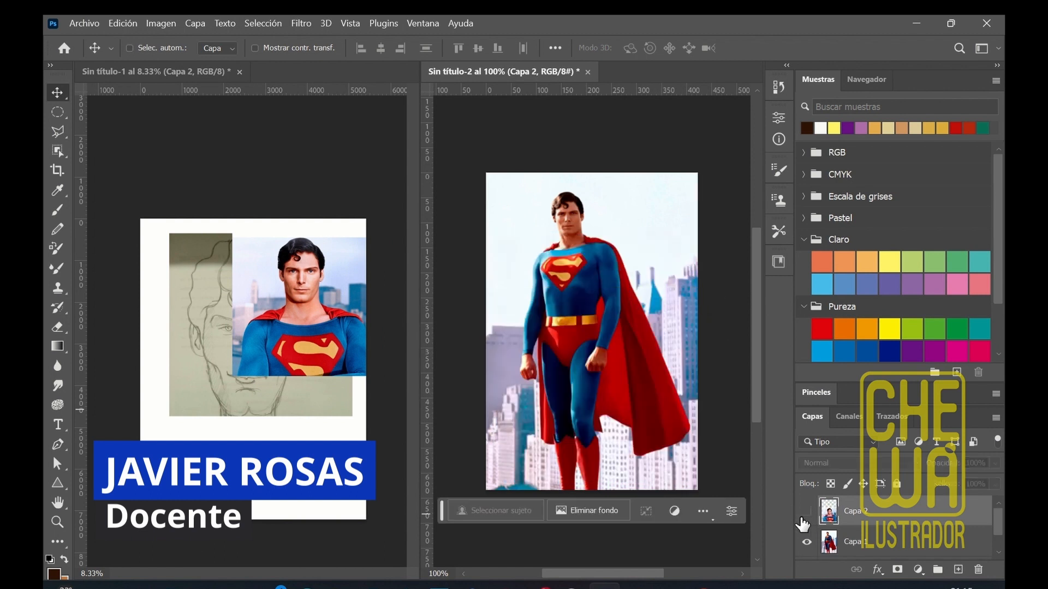
Step: Make the portrait layer visible in the second document and frame the face closely as a drawing reference
left_click(370, 351)
key("ctrl+plus")
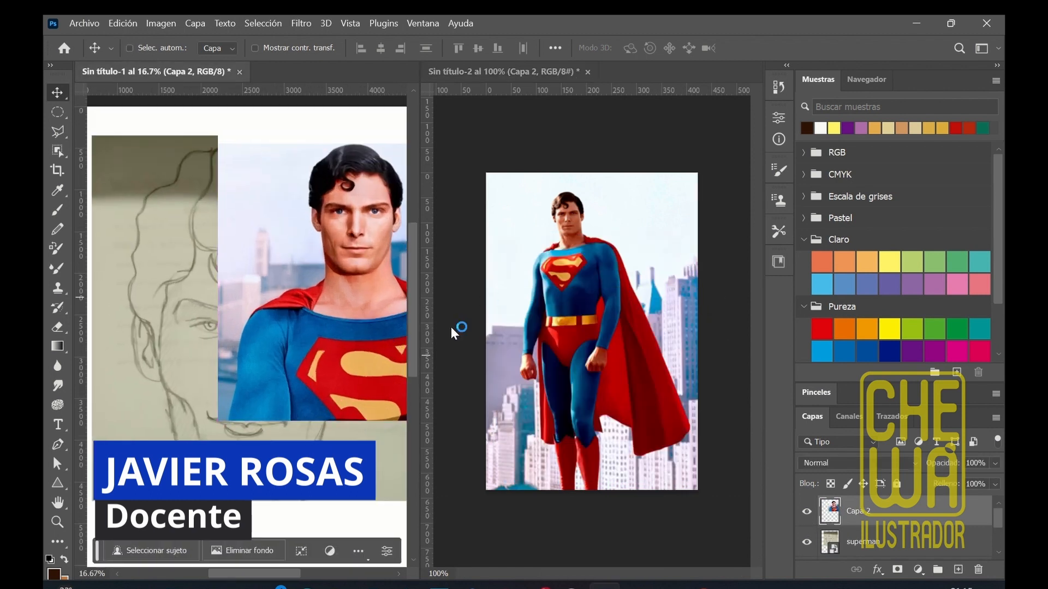
left_click(475, 491)
left_click(807, 511)
key("ctrl+plus")
key("ctrl+plus")
key("ctrl+plus")
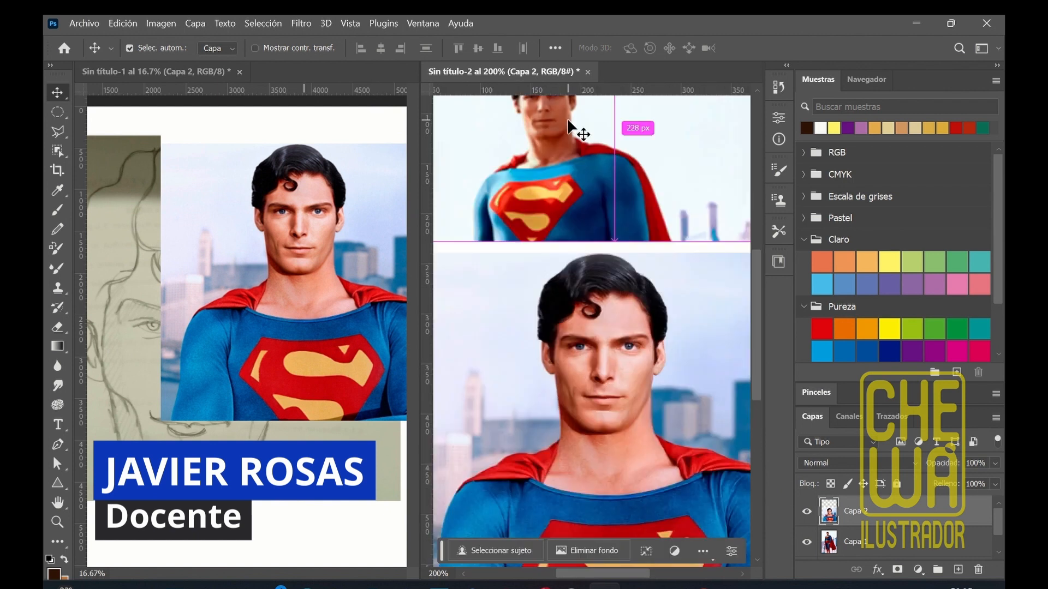
scroll(688, 379, "down", 3)
Step: Move the portrait in the poster document to the right, off the sketch, and hide its layer
left_click(302, 298)
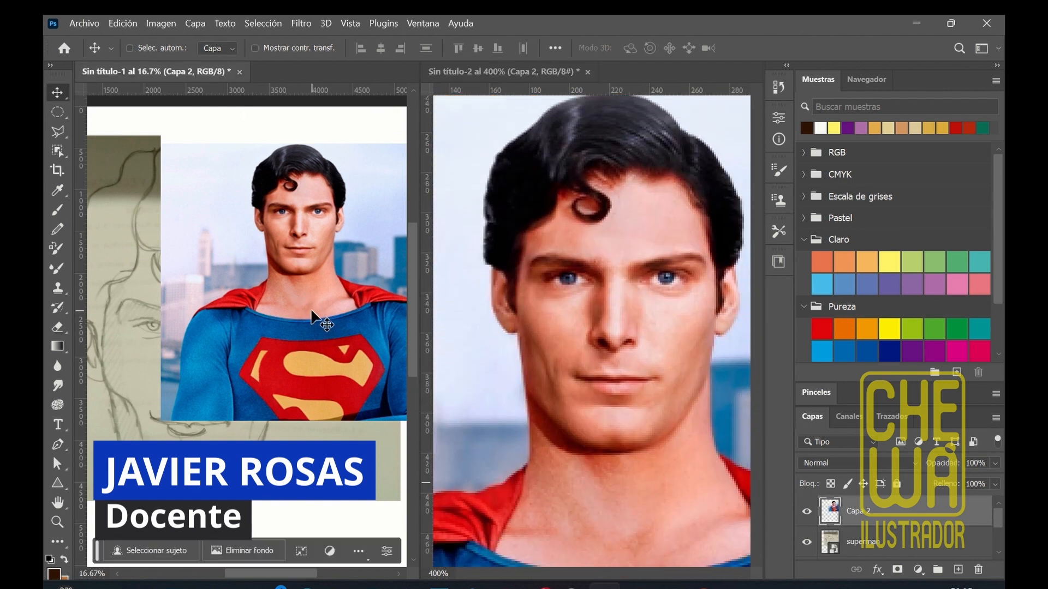
left_click_drag(311, 314, 361, 319)
scroll(399, 355, "left", 2)
left_click(806, 512)
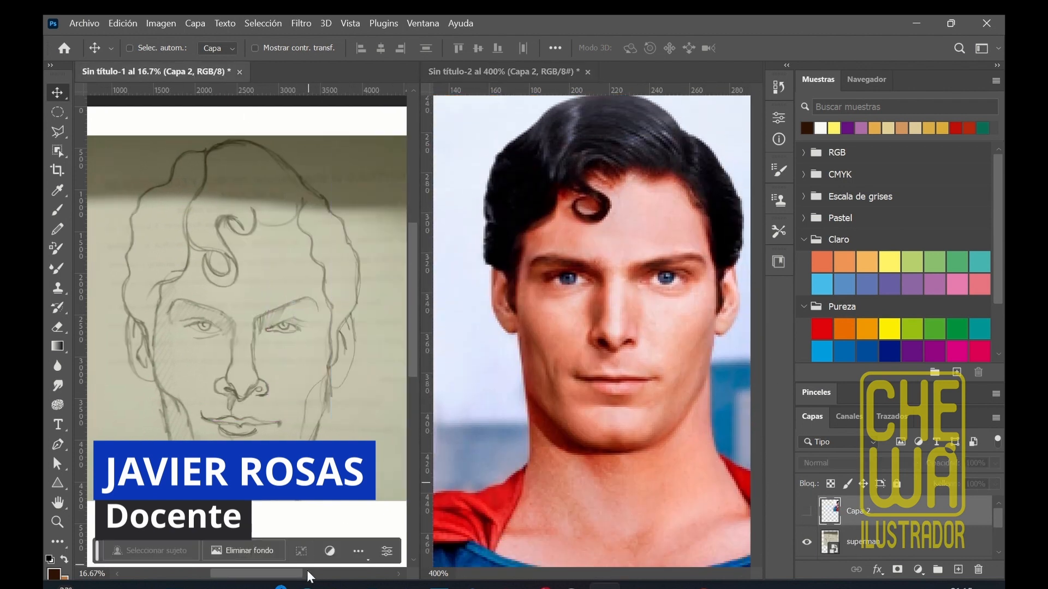
Step: Lower the opacity of the superman sketch layer and add an empty layer above it for the line art
left_click_drag(300, 573, 294, 574)
key("ctrl+plus")
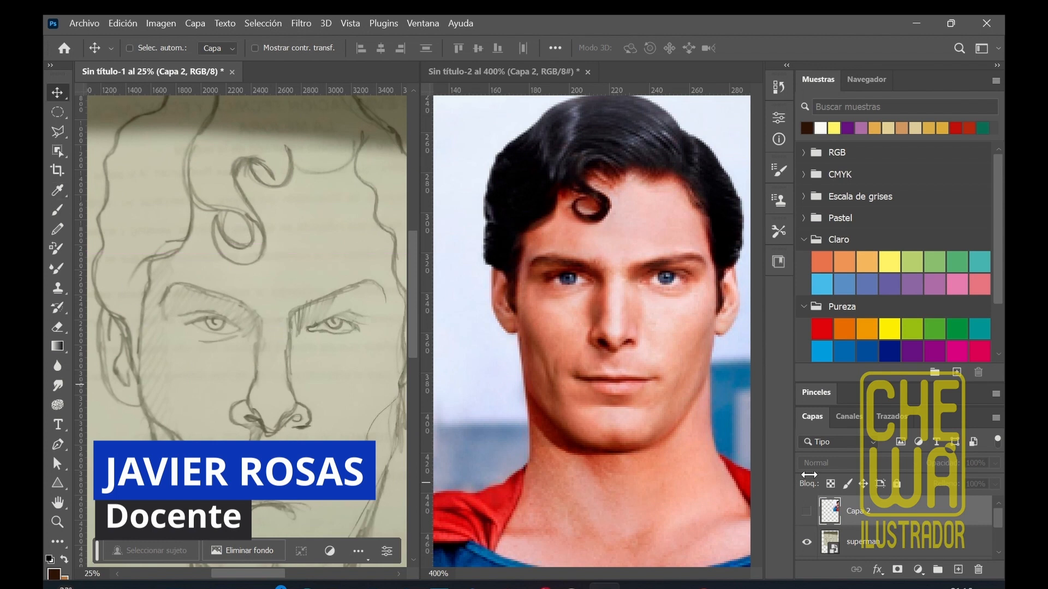
left_click(874, 541)
left_click_drag(990, 460, 966, 483)
left_click(958, 570)
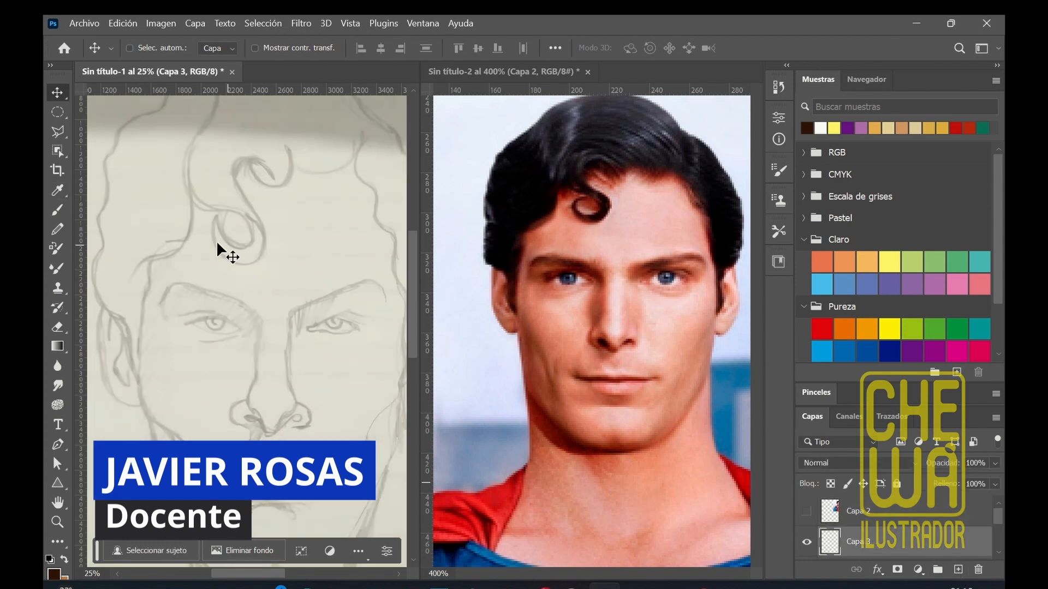
Step: Set up the Brush with the round pressure-size tip at 40 px
left_click(53, 212)
left_click(152, 49)
scroll(188, 270, "down", 1)
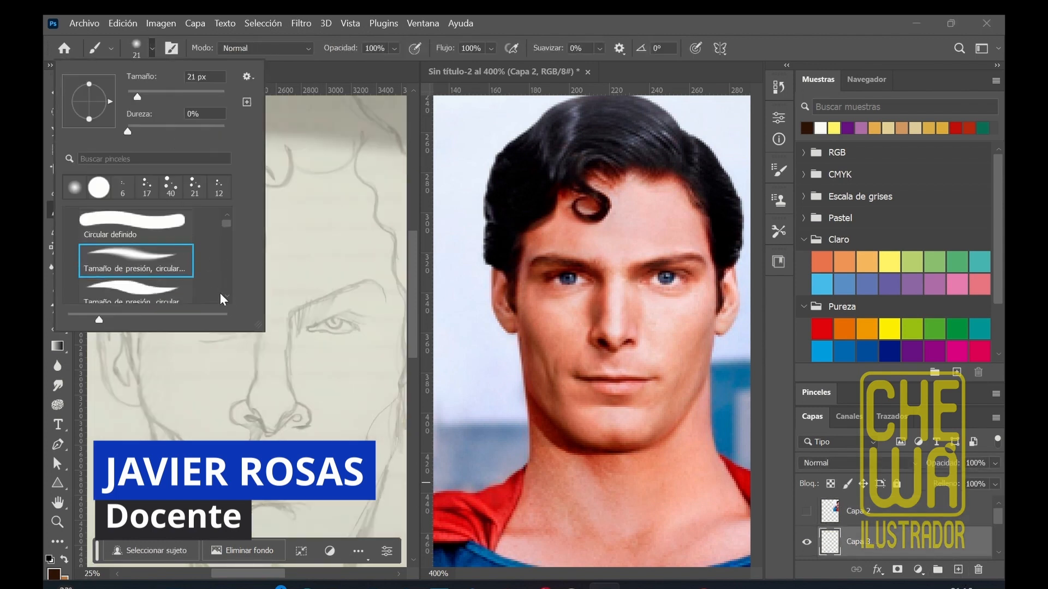
left_click(312, 314)
left_click(153, 49)
left_click(145, 94)
left_click_drag(279, 574, 266, 574)
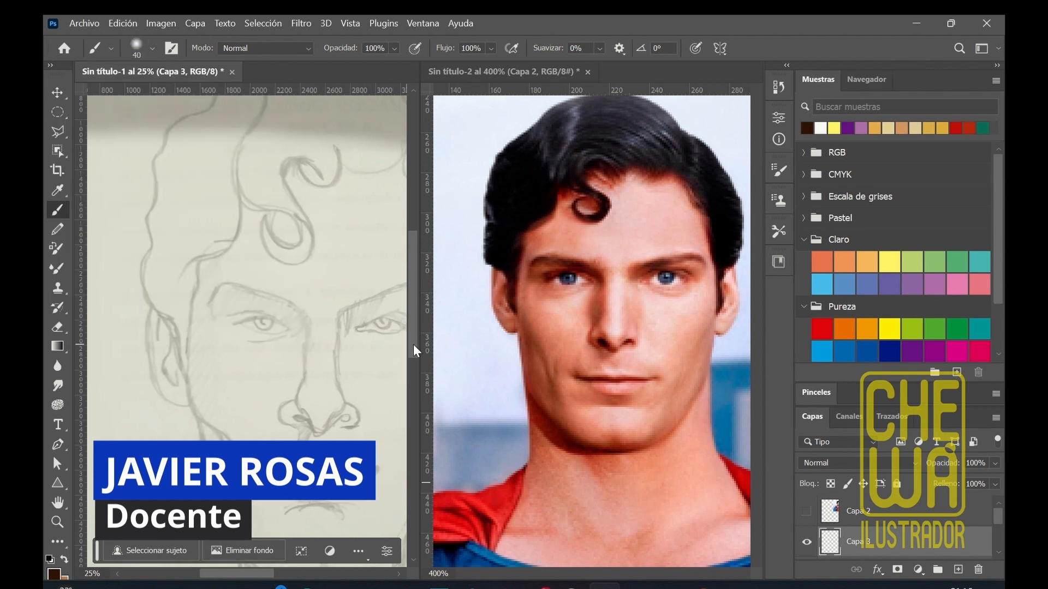
Step: Trace the upper eyelid of the sketch's left eye with the dark brown brush
left_click_drag(414, 352, 410, 348)
key("ctrl+plus")
left_click_drag(225, 354, 290, 345)
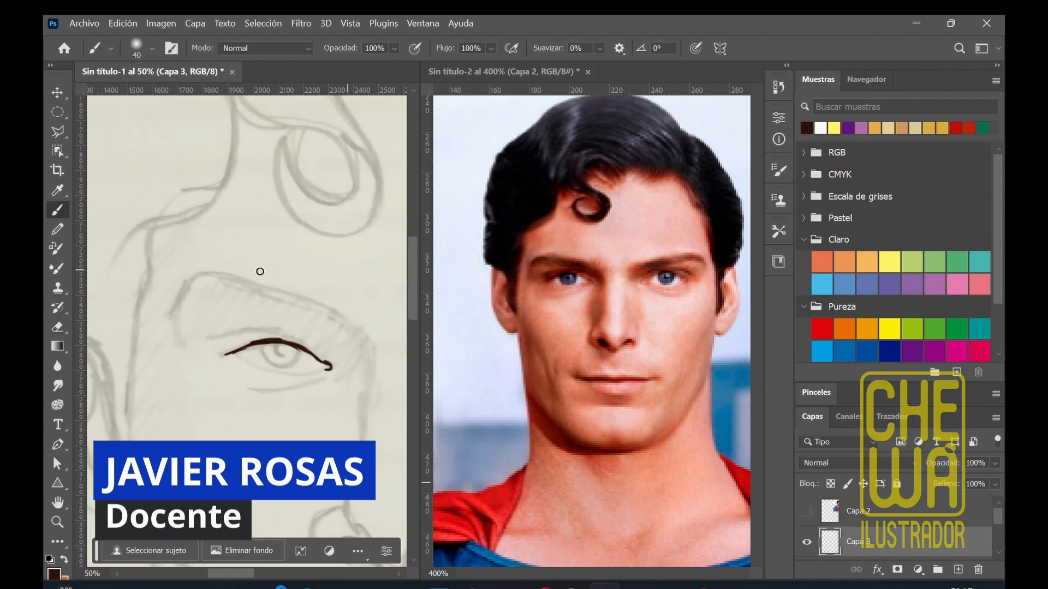
Step: Sample a dark reddish brown from the portrait's eye area and try it on the left eye's upper eyelid
key("i")
left_click(578, 283)
key("b")
left_click_drag(236, 351, 250, 345)
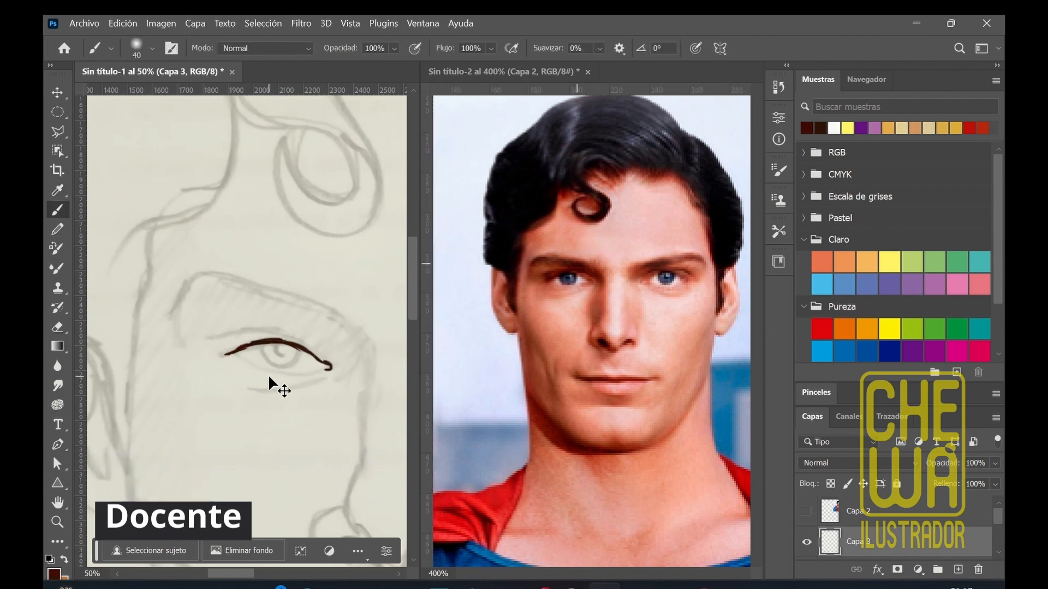
Step: Erase the traced eyelid line of the left eye with an 82 px eraser
left_click(58, 327)
left_click(152, 48)
left_click_drag(136, 96, 146, 97)
left_click_drag(233, 345, 318, 359)
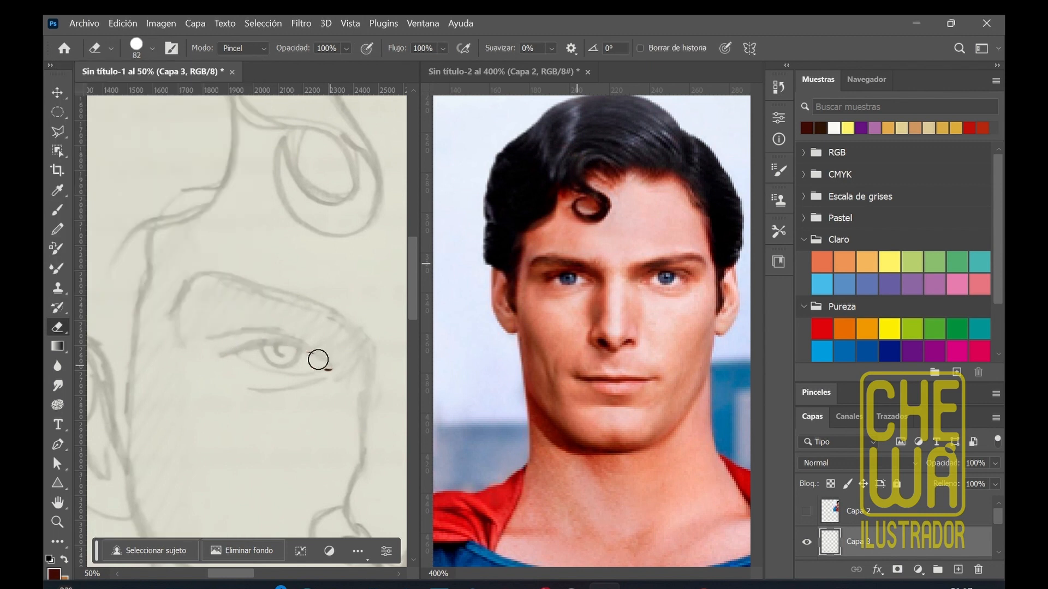
Step: Redraw the left eye's upper eyelid and iris outline over the sketch with the 40 px brush
key("b")
left_click_drag(225, 353, 298, 351)
key("ctrl+z")
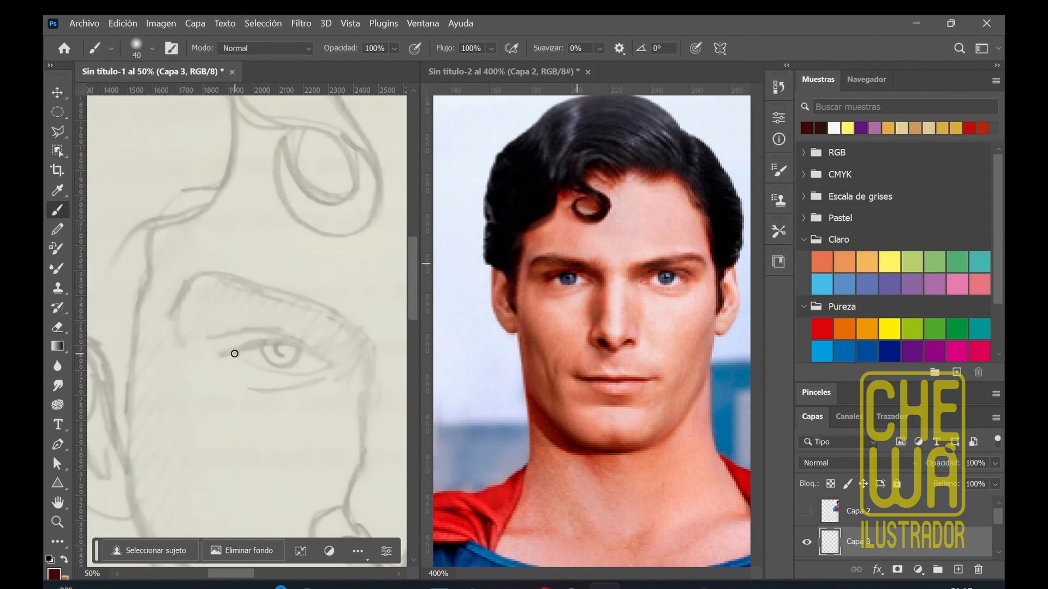
mouse_move(225, 352)
left_mouse_down()
mouse_move(303, 350)
mouse_move(278, 370)
mouse_move(299, 347)
left_mouse_up()
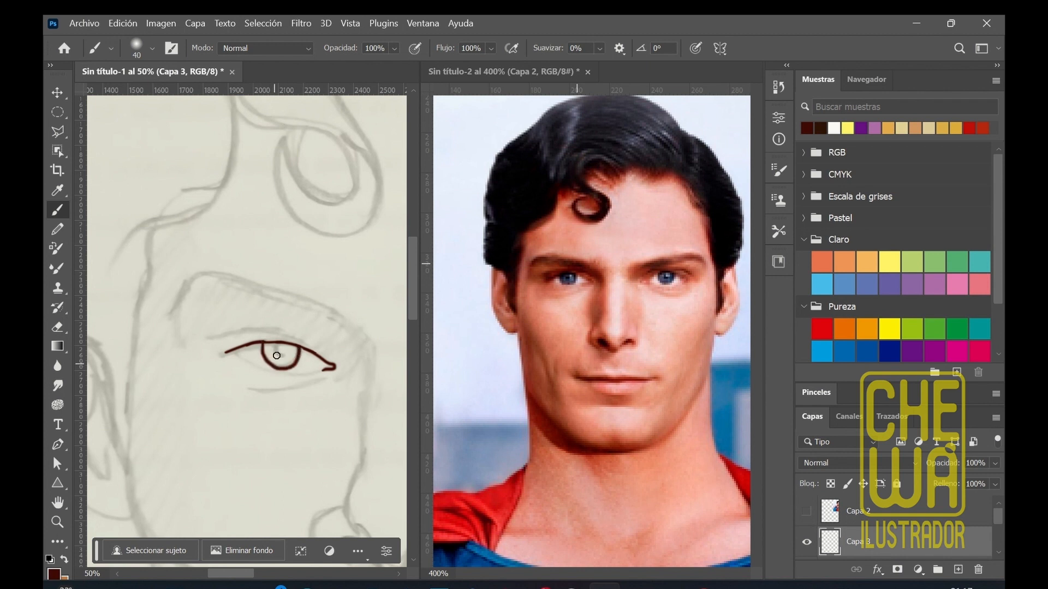
Step: Set the brush smoothing to 32% and add the left eye's eyelid crease, pupil details and lower crease line
left_click(599, 49)
left_click(624, 65)
mouse_move(236, 352)
left_mouse_down()
mouse_move(274, 371)
mouse_move(304, 374)
mouse_move(296, 343)
mouse_move(225, 340)
left_mouse_up()
left_click_drag(240, 331, 267, 330)
left_click_drag(248, 388, 300, 386)
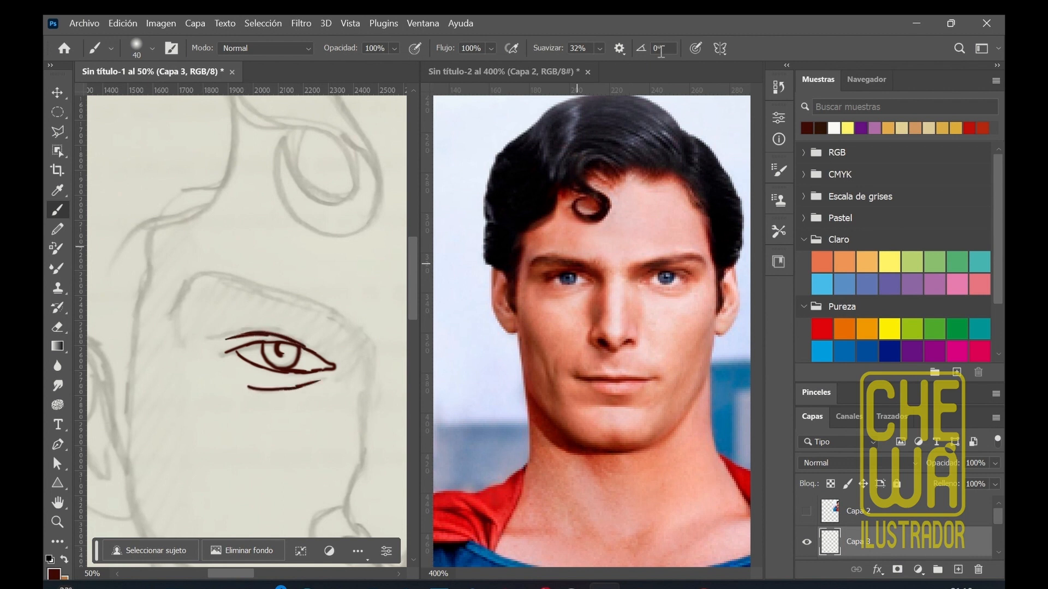
Step: Set the brush smoothing back to 0% and enlarge the traced left eye slightly with Free Transform
left_click(599, 49)
left_click(582, 66)
key("v")
key("ctrl+t")
left_click_drag(221, 319, 199, 301)
key("Return")
Step: Add a new layer and trace the sketch's right eye on it with the 40 px brush
left_click(399, 575)
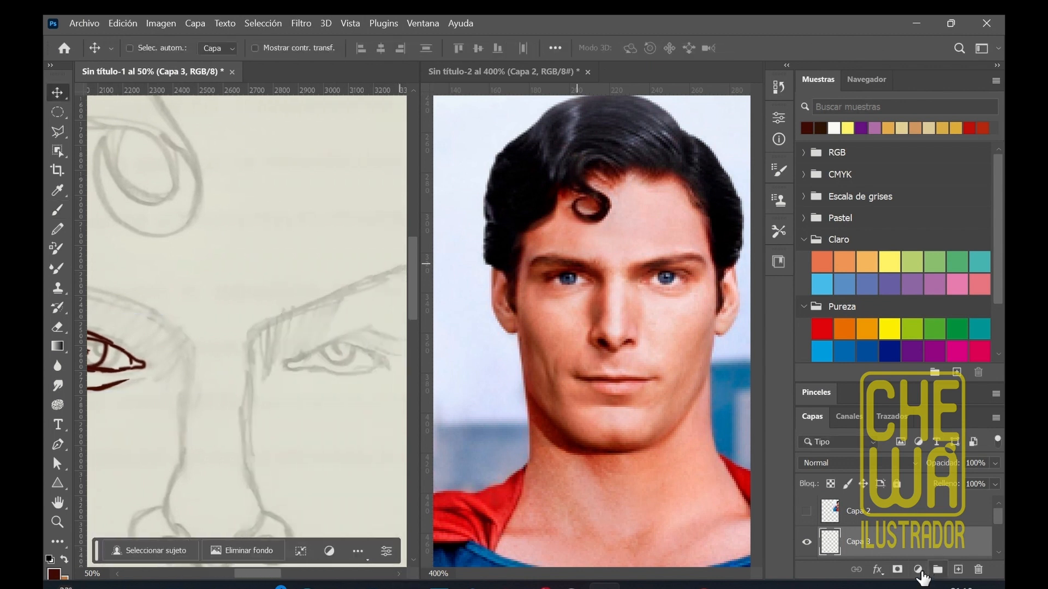
left_click(959, 570)
left_click(57, 210)
left_click_drag(305, 358, 352, 343)
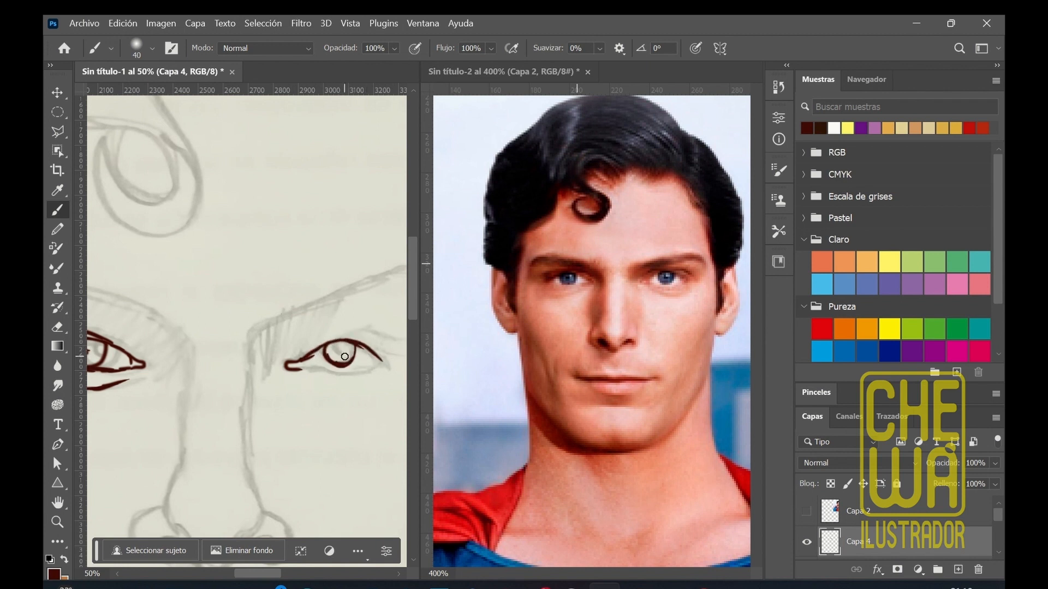
mouse_move(318, 375)
left_mouse_down()
mouse_move(374, 370)
mouse_move(390, 357)
mouse_move(359, 335)
mouse_move(369, 333)
mouse_move(399, 353)
mouse_move(402, 383)
mouse_move(334, 372)
left_mouse_up()
Step: Scale the traced right eye to 109.64% with Free Transform
key("ctrl+t")
key("ctrl+minus")
key("ctrl+minus")
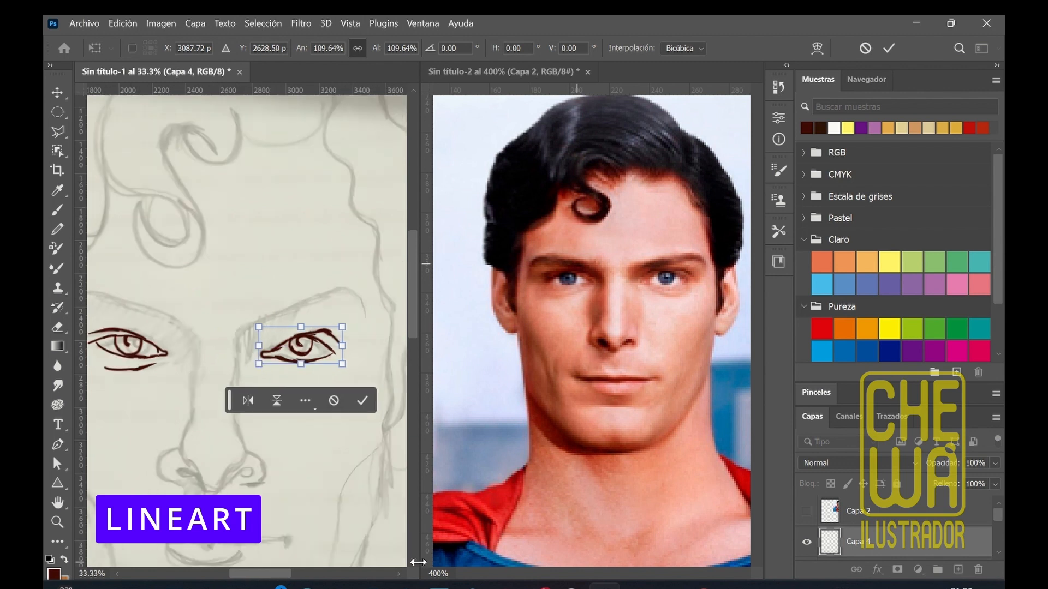
left_click(348, 392)
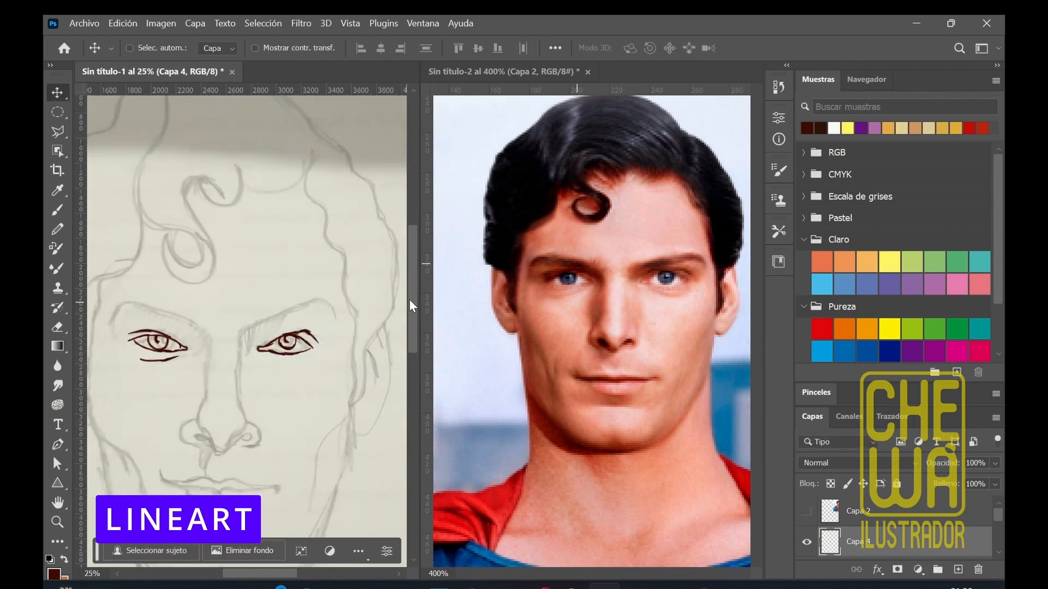
Step: Trace both eyebrows over the sketch on a separate layer with the brush
left_click_drag(410, 300, 411, 298)
key("b")
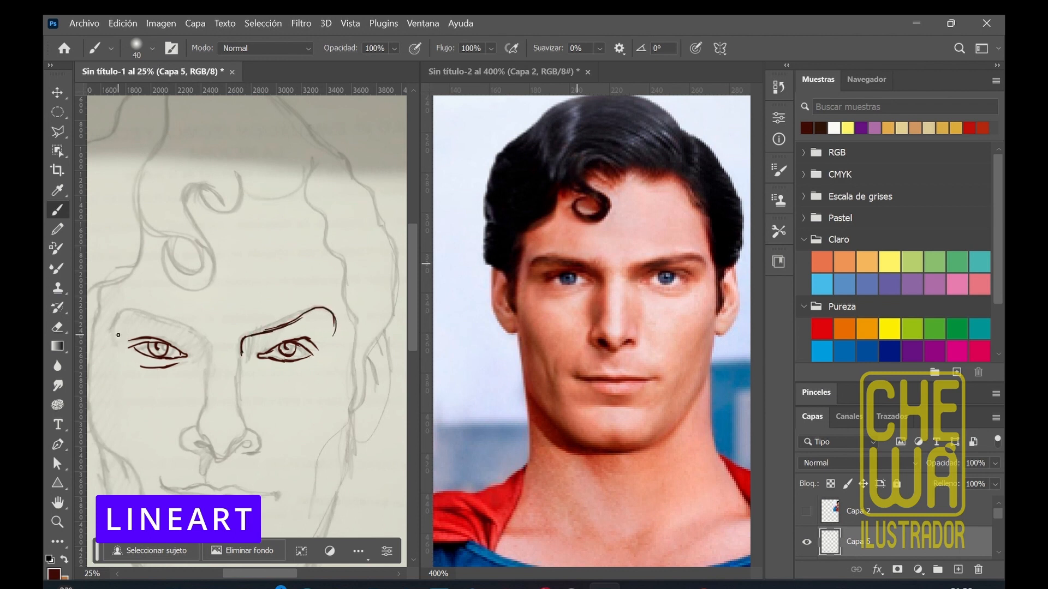
left_click_drag(163, 318, 199, 334)
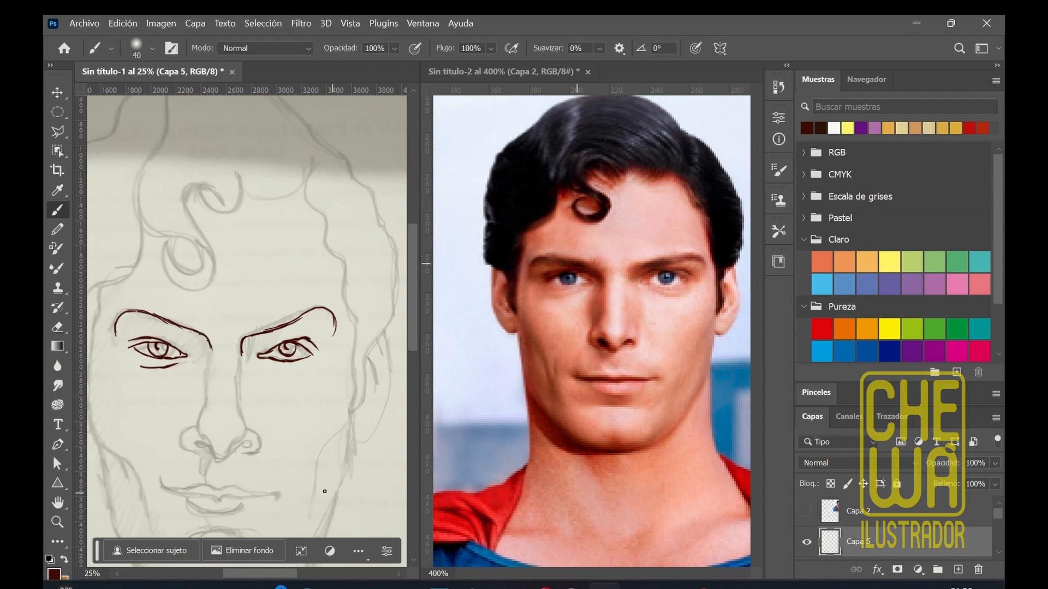
Step: Add a layer named Capa nariz6 and trace the nose over the sketch
left_click(958, 569)
key("Return")
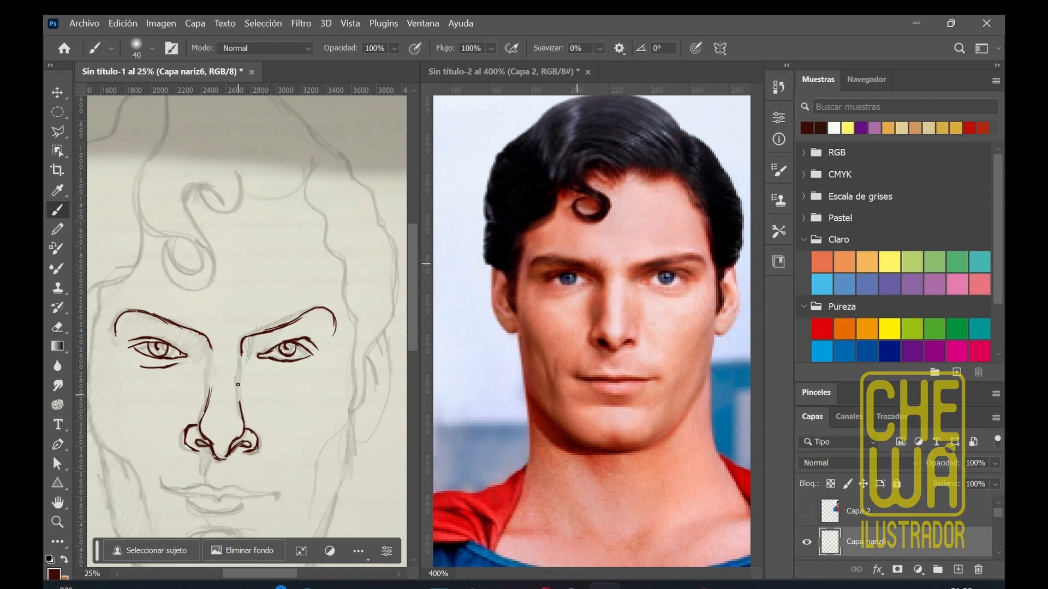
Step: Narrow the traced nose to 83.58% of its width with Free Transform and nudge it into line with the face
key("ctrl+t")
left_click_drag(182, 421, 219, 435)
key("Left")
key("Left")
key("Left")
key("Left")
key("Left")
key("Left")
key("Left")
key("Left")
key("Left")
key("Right")
key("Right")
key("Right")
key("Right")
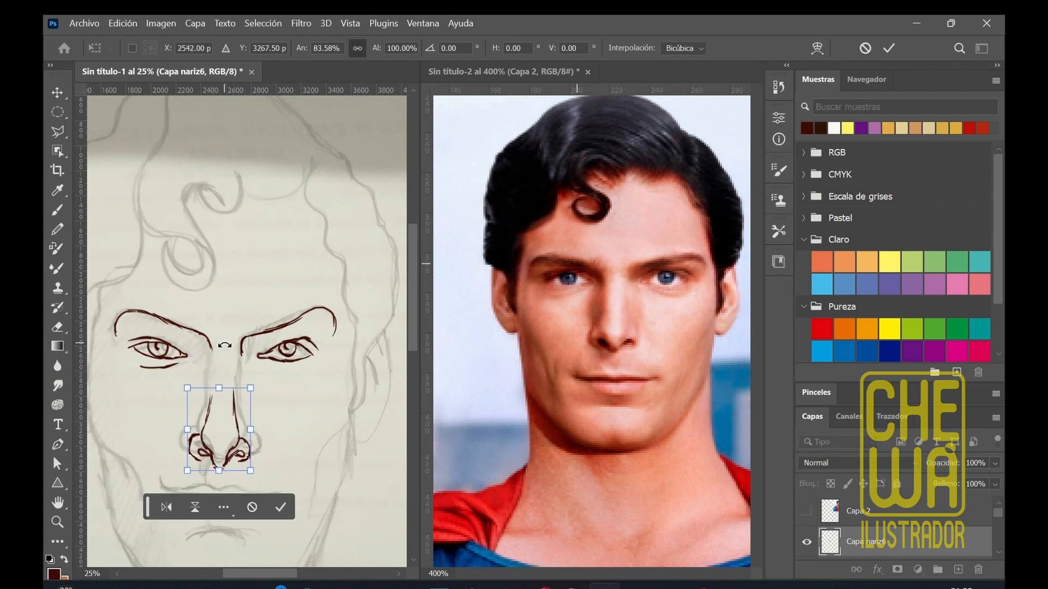
scroll(415, 347, "down", 3)
left_click(281, 445)
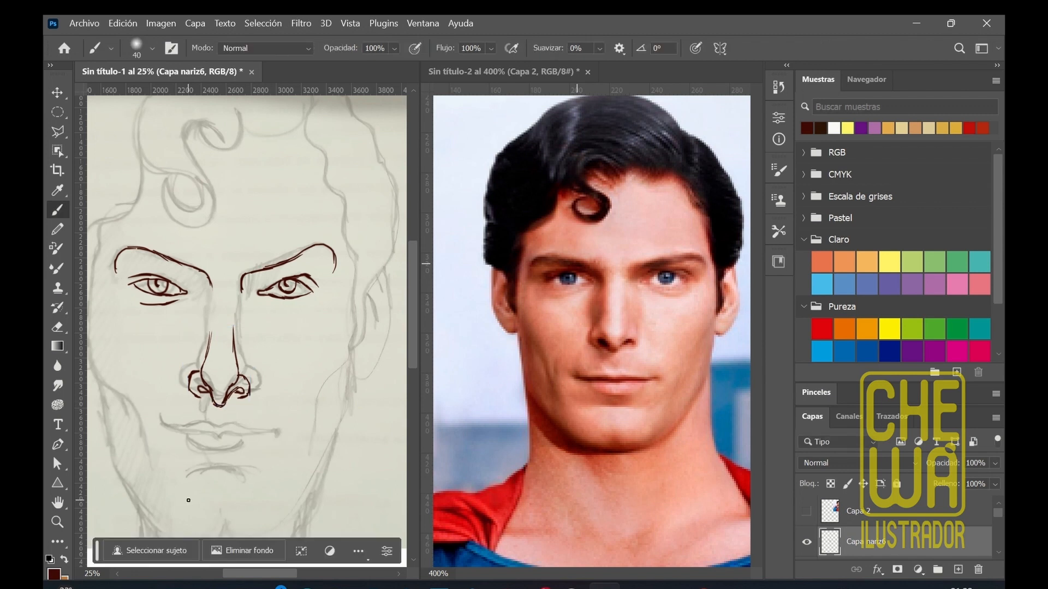
Step: Move the traced nose slightly up and rotate it -0.59° with Free Transform
key("ctrl+t")
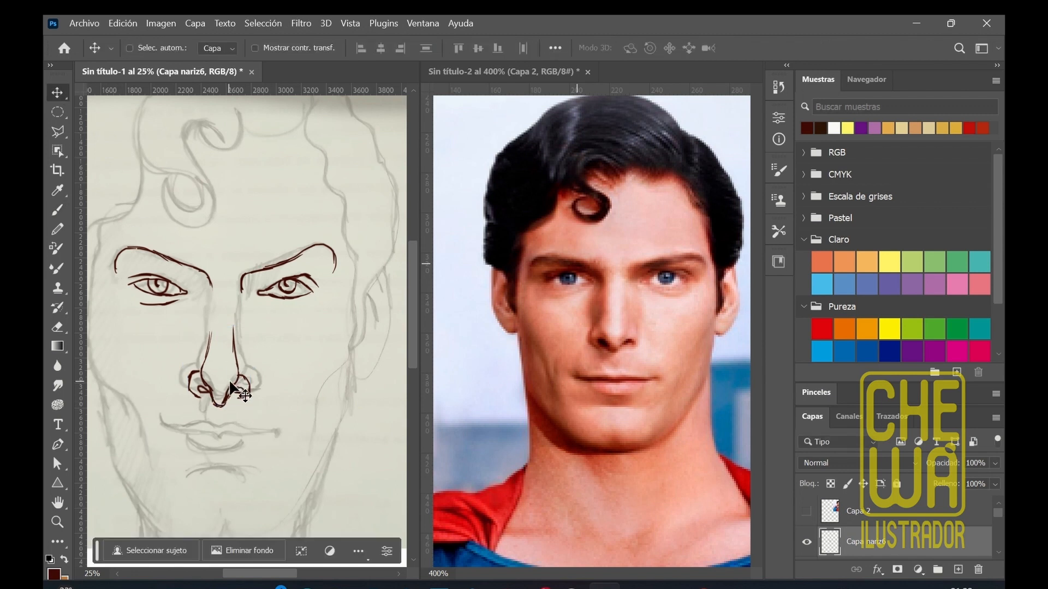
mouse_move(224, 391)
left_mouse_down()
mouse_move(261, 424)
mouse_move(230, 382)
left_mouse_up()
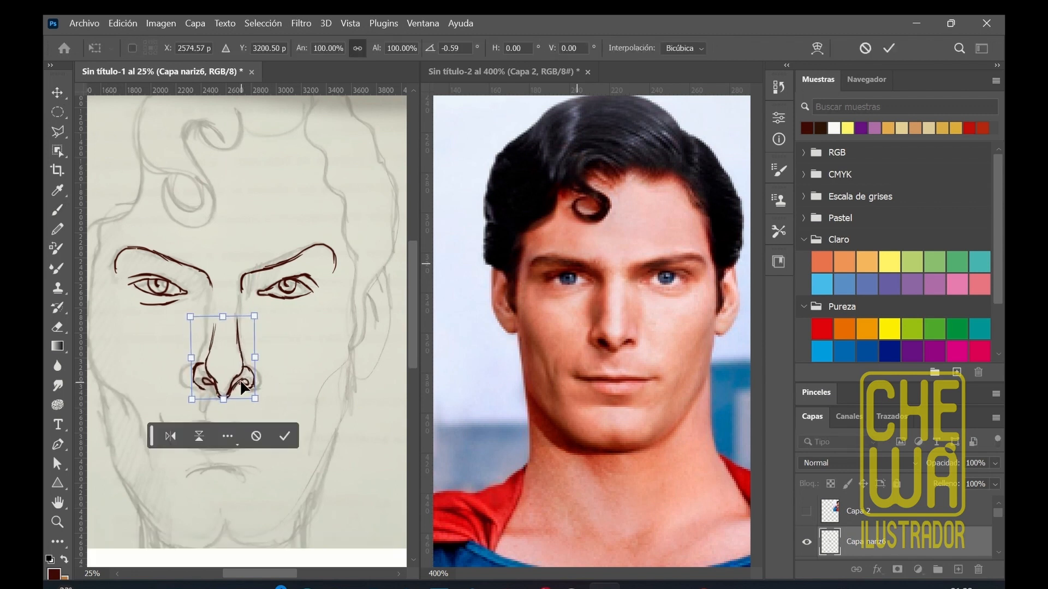
left_click(282, 435)
Step: Add a new layer and trace the groove line between the nose and the upper lip with the 40 px brush
key("b")
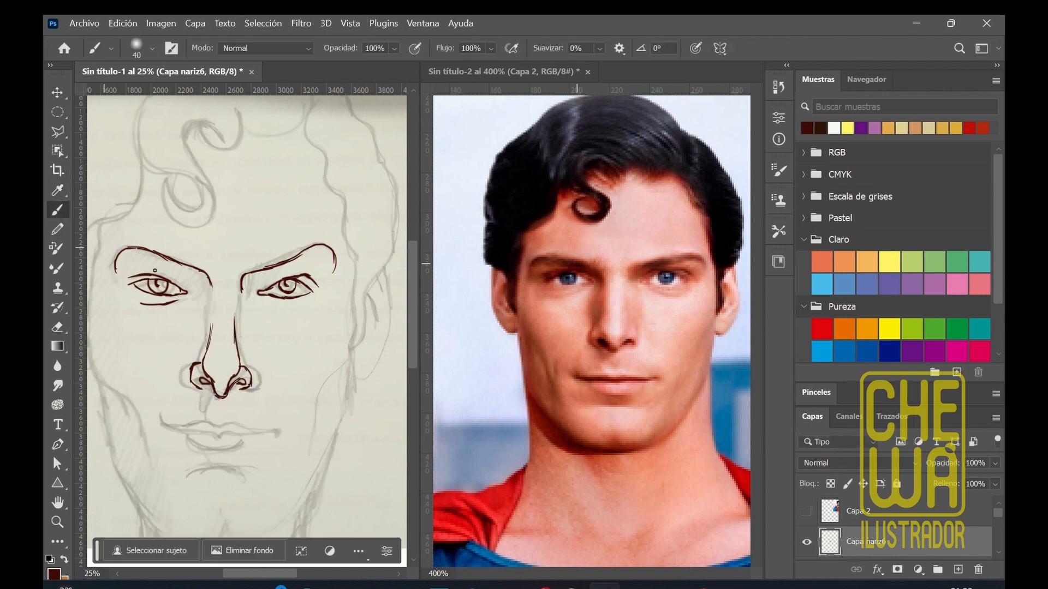
left_click(958, 569)
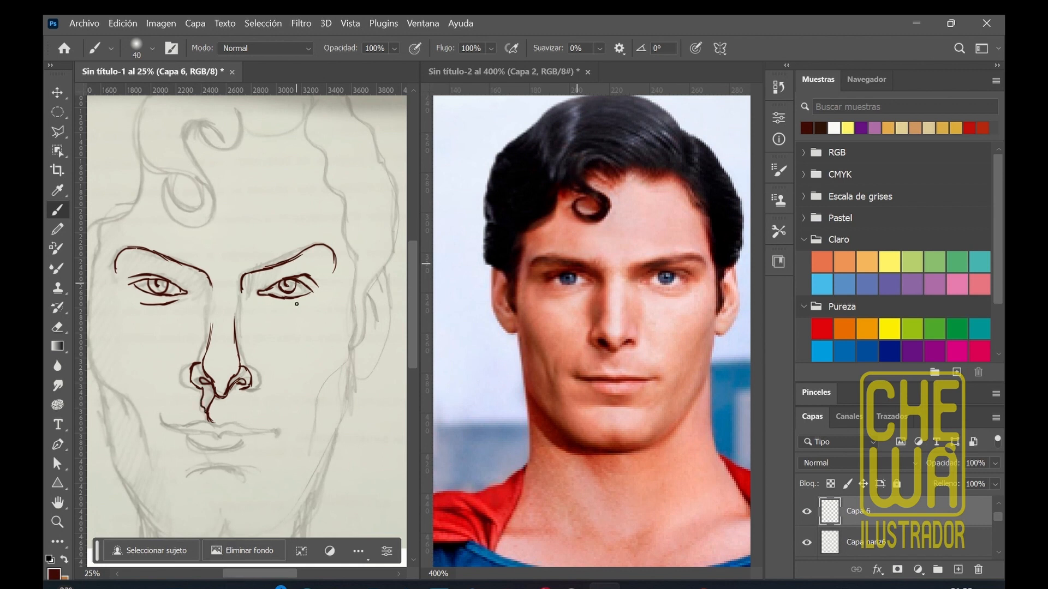
key("e")
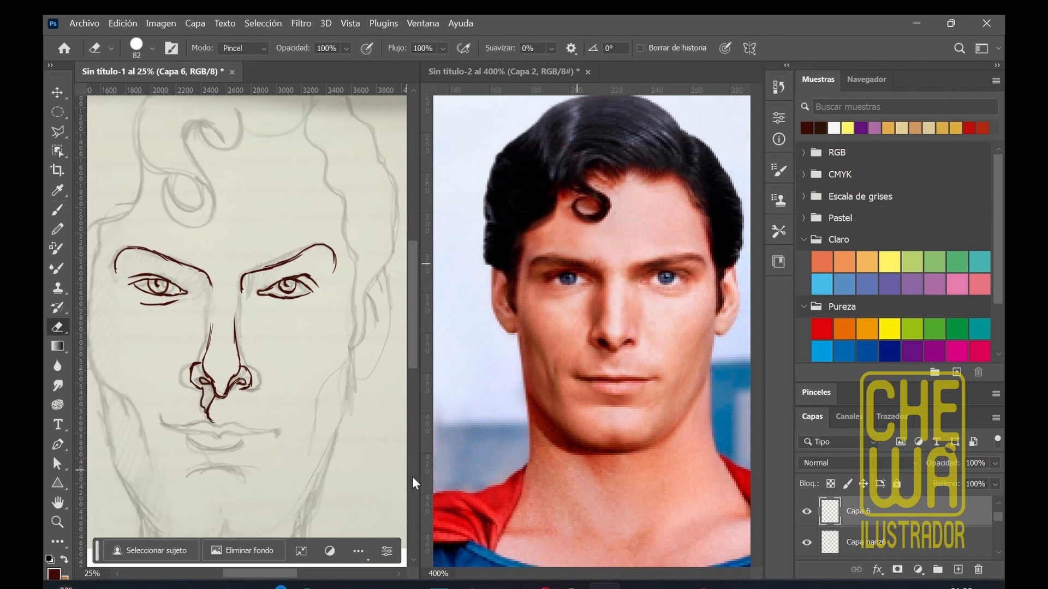
Step: Add a layer named boca and trace the lips, the shading under the lower lip and the chin crease
scroll(413, 333, "down", 2)
left_click(958, 570)
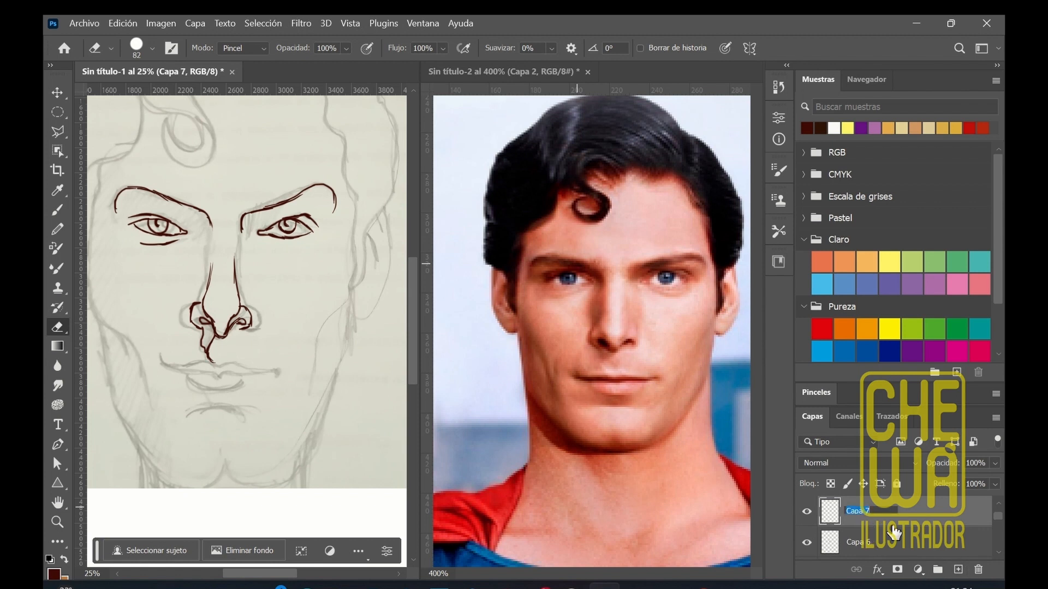
key("Return")
key("b")
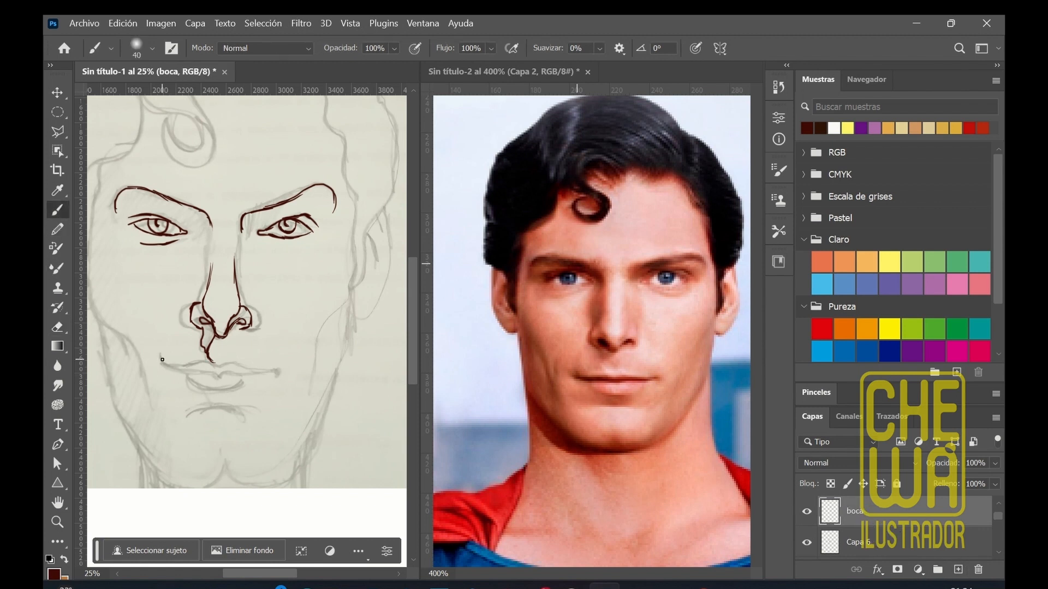
key("ctrl+z")
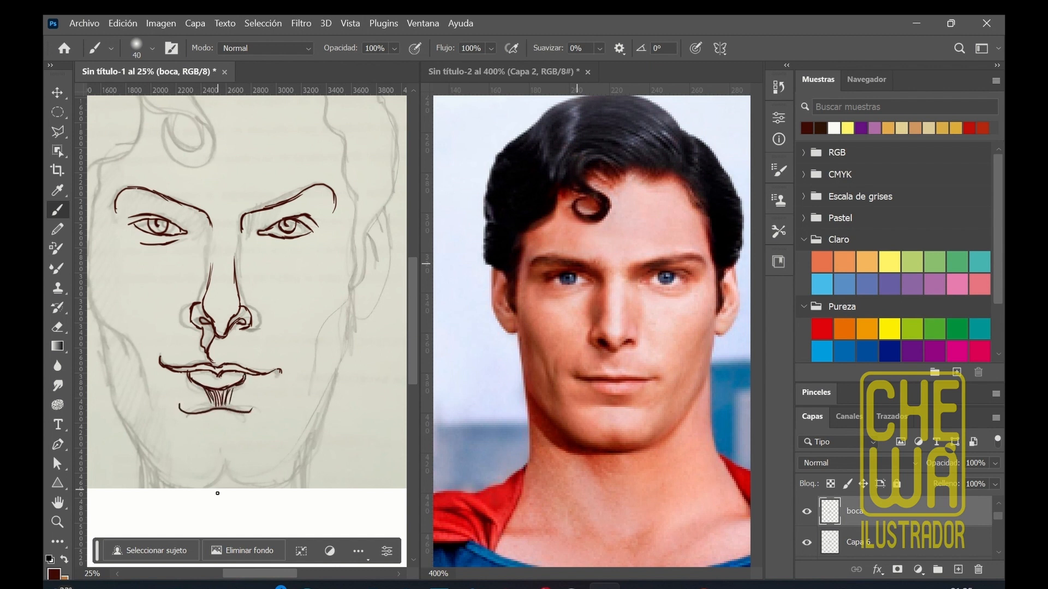
Step: Add a new layer and trace the bottom of the chin with its central cleft
scroll(415, 350, "down", 3)
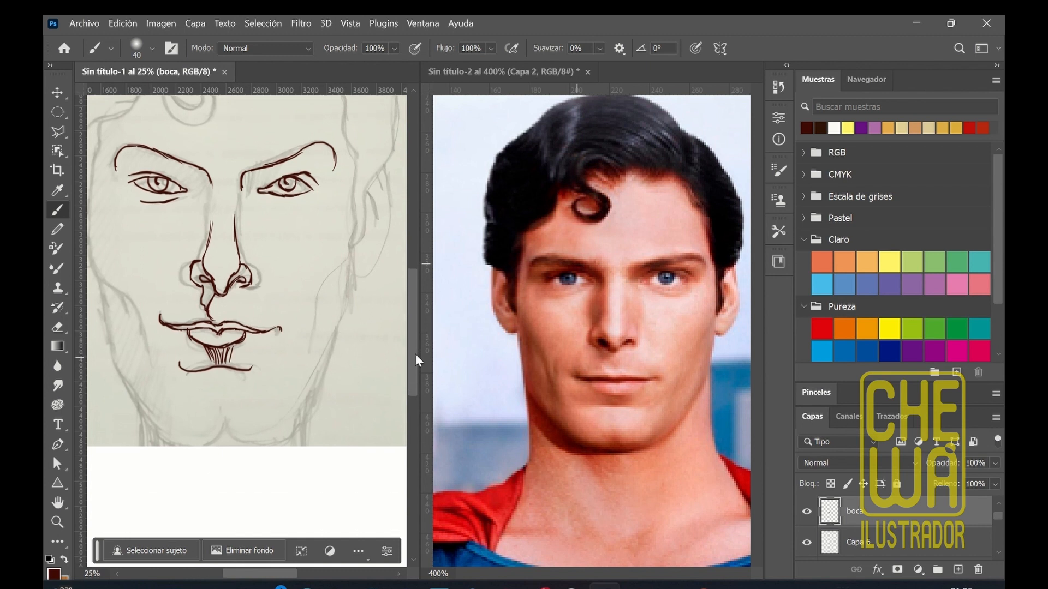
left_click(958, 569)
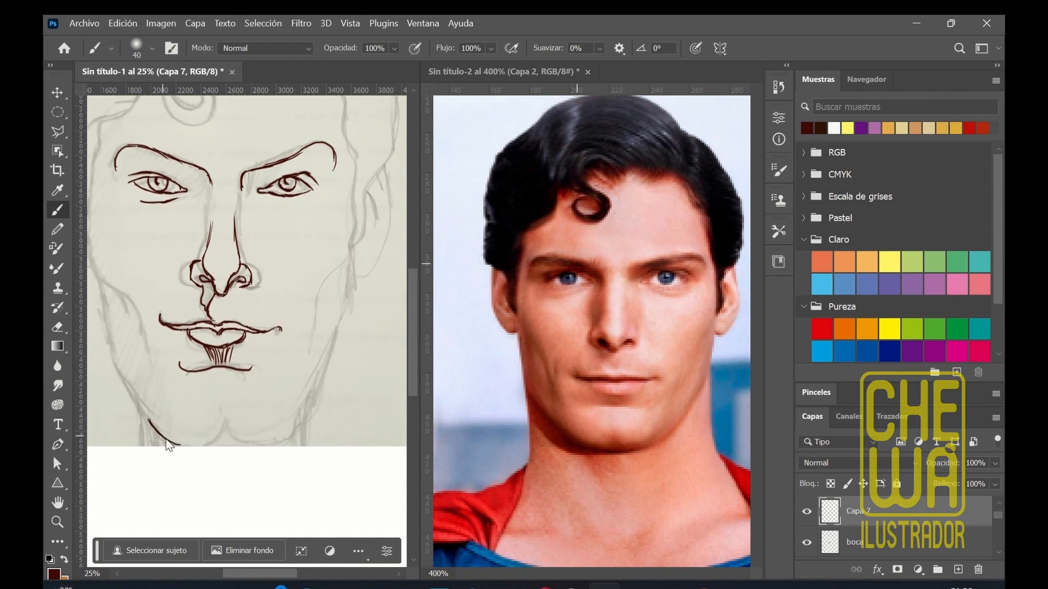
left_click_drag(229, 430, 300, 431)
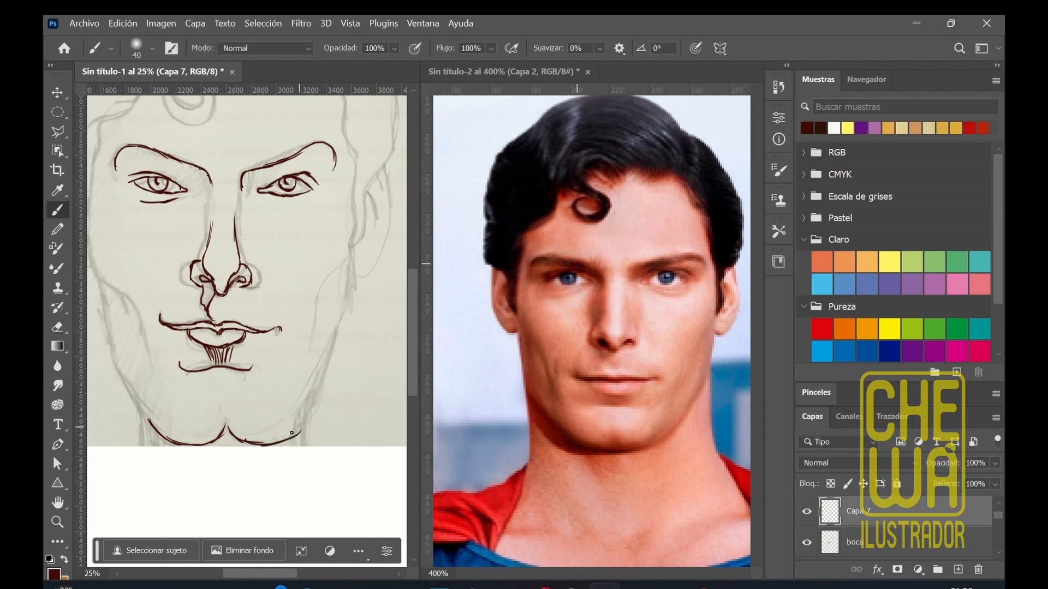
left_click_drag(186, 447, 262, 451)
Step: Trace the cheek hollow, sideburn, upper ear edge and jawline on the right side of the sketched face
left_click_drag(353, 233, 309, 306)
left_click_drag(345, 104, 354, 254)
left_click_drag(361, 195, 390, 159)
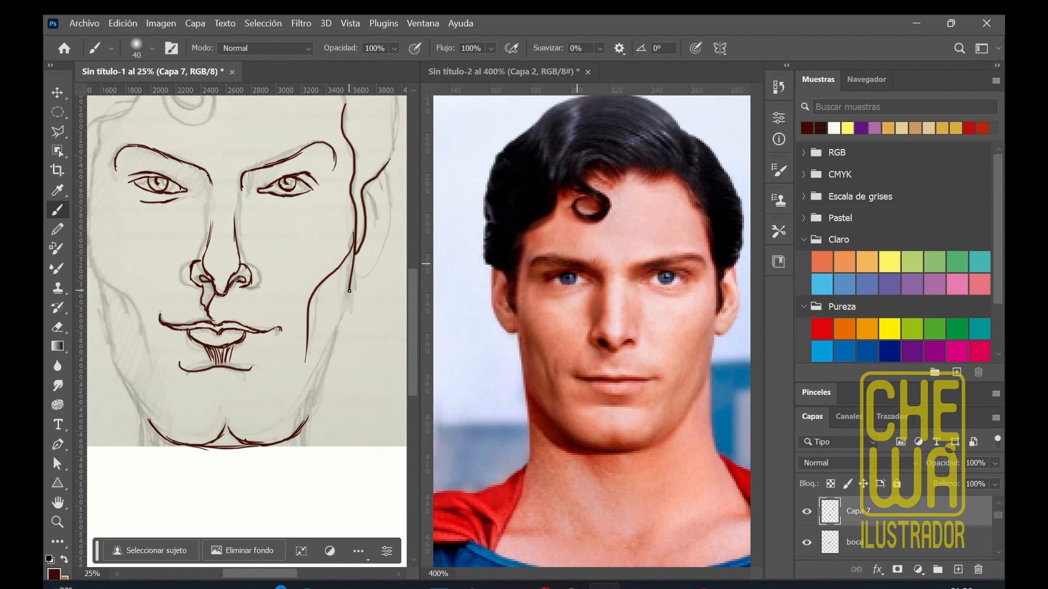
left_click_drag(351, 240, 315, 388)
Step: Trace the cheek hollow and jawline down to the chin on the left side of the sketched face
left_click_drag(415, 279, 414, 283)
left_click_drag(289, 574, 272, 574)
mouse_move(158, 270)
left_mouse_down()
mouse_move(211, 390)
mouse_move(208, 364)
mouse_move(226, 436)
left_mouse_up()
key("ctrl+z")
key("ctrl+z")
left_click_drag(216, 367, 226, 426)
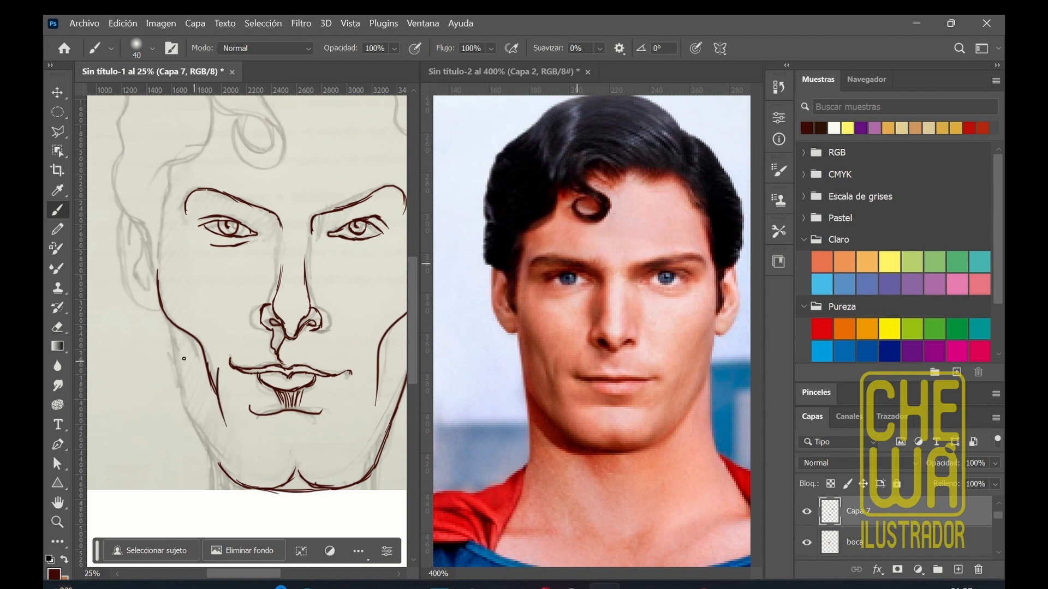
mouse_move(165, 315)
left_mouse_down()
mouse_move(191, 420)
mouse_move(232, 480)
left_mouse_up()
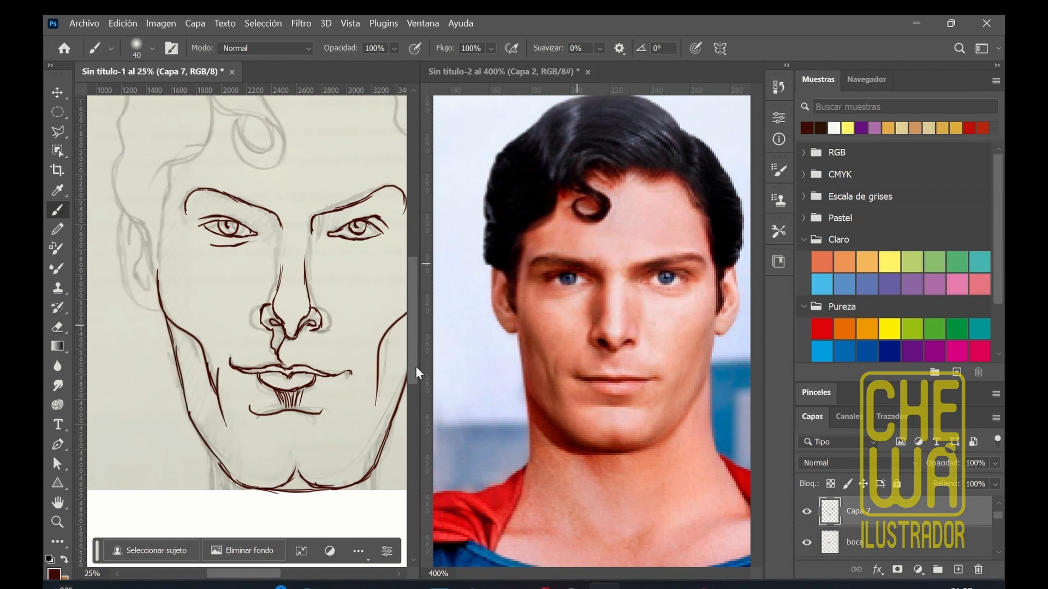
Step: Trace the lower hair edge and the sideburn beside the left ear of the sketch
scroll(418, 373, "up", 2)
left_click_drag(255, 574, 241, 574)
mouse_move(176, 233)
left_mouse_down()
mouse_move(177, 263)
mouse_move(193, 268)
left_mouse_up()
left_click_drag(173, 240, 182, 171)
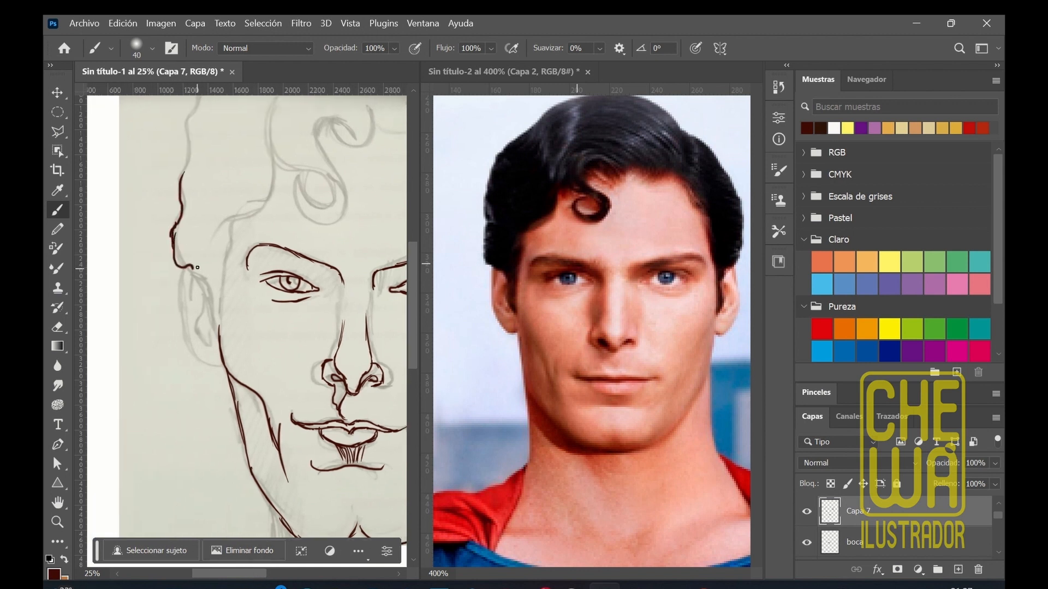
left_click_drag(191, 269, 219, 337)
left_click_drag(234, 221, 223, 356)
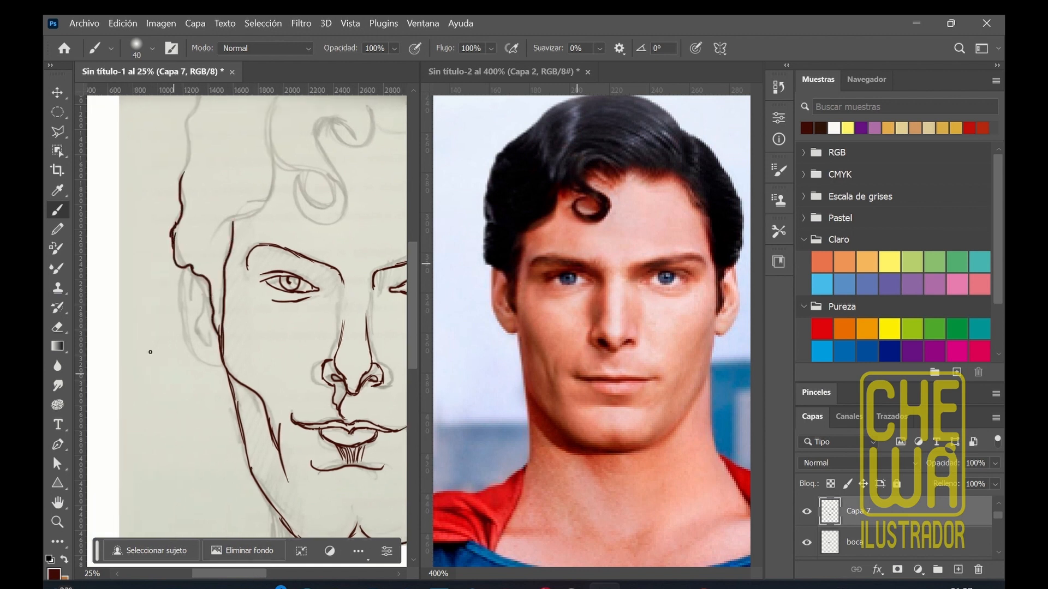
Step: Trace the outer contour and inner fold of the ear on the left side of the sketch
mouse_move(183, 267)
left_mouse_down()
mouse_move(183, 321)
mouse_move(226, 380)
left_mouse_up()
key("ctrl+z")
key("ctrl+z")
mouse_move(182, 265)
left_mouse_down()
mouse_move(182, 336)
mouse_move(218, 350)
left_mouse_up()
key("ctrl+z")
mouse_move(182, 269)
left_mouse_down()
mouse_move(191, 338)
mouse_move(223, 368)
mouse_move(181, 282)
mouse_move(224, 370)
left_mouse_up()
key("ctrl+z")
left_click_drag(205, 283, 204, 339)
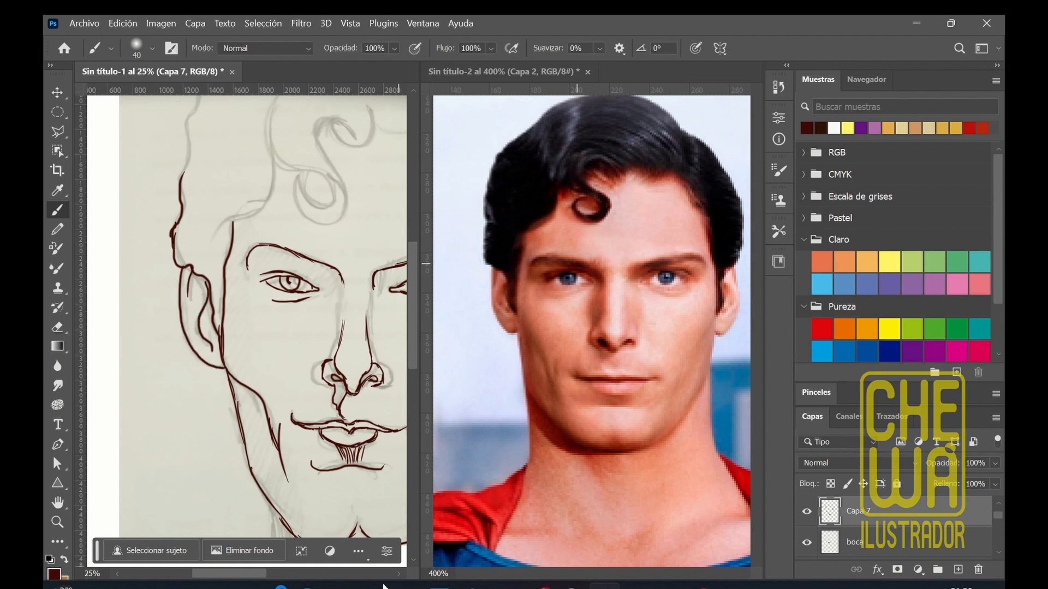
Step: Finish the ear on the right side with its inner folds and erase the stray marks below it
left_click_drag(259, 574, 298, 575)
left_click_drag(346, 266, 351, 308)
mouse_move(348, 274)
left_mouse_down()
mouse_move(319, 397)
mouse_move(346, 355)
left_mouse_up()
key("ctrl+z")
key("e")
left_click_drag(323, 391, 336, 377)
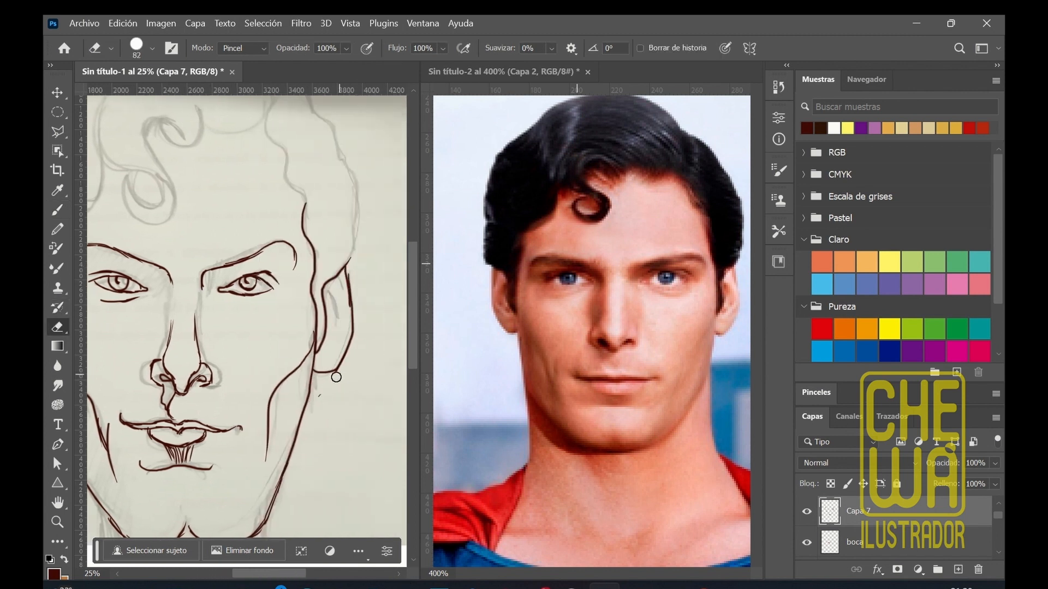
key("b")
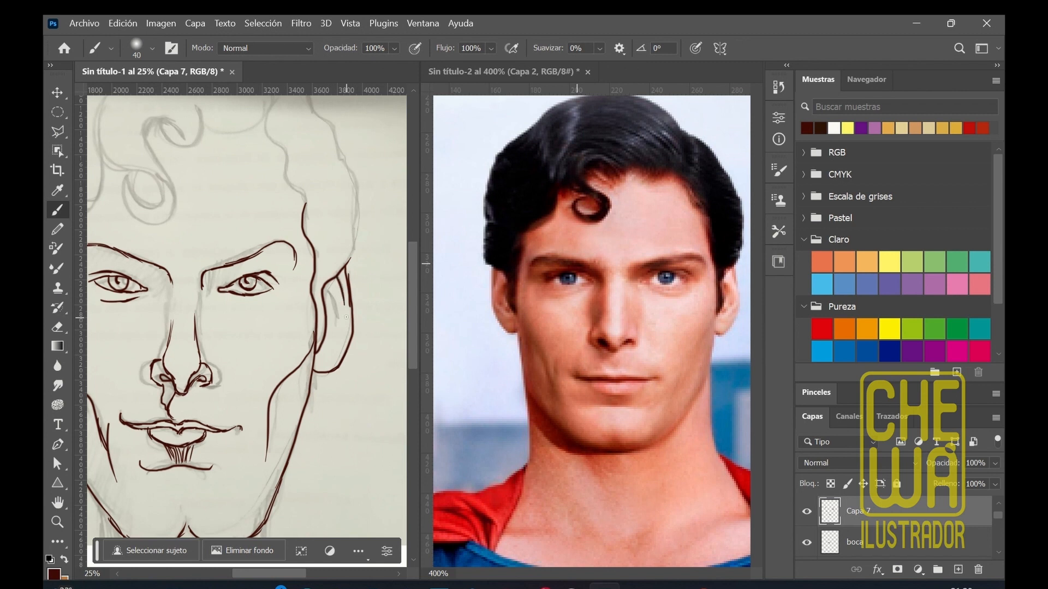
left_click_drag(326, 288, 336, 315)
Step: Trace the outer hair contour and the temple hairline on the right side of the head
mouse_move(316, 112)
left_mouse_down()
mouse_move(350, 199)
mouse_move(339, 150)
mouse_move(352, 263)
left_mouse_up()
key("ctrl+z")
left_click_drag(264, 115, 301, 205)
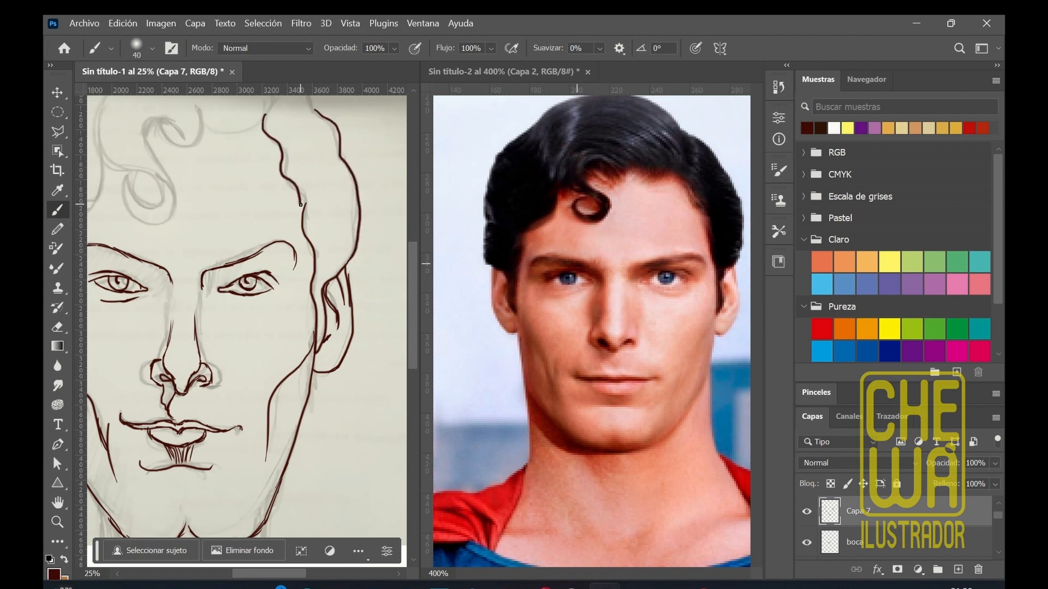
Step: Trace the crown of the hair and the front hairline across the upper forehead
scroll(197, 139, "up", 3)
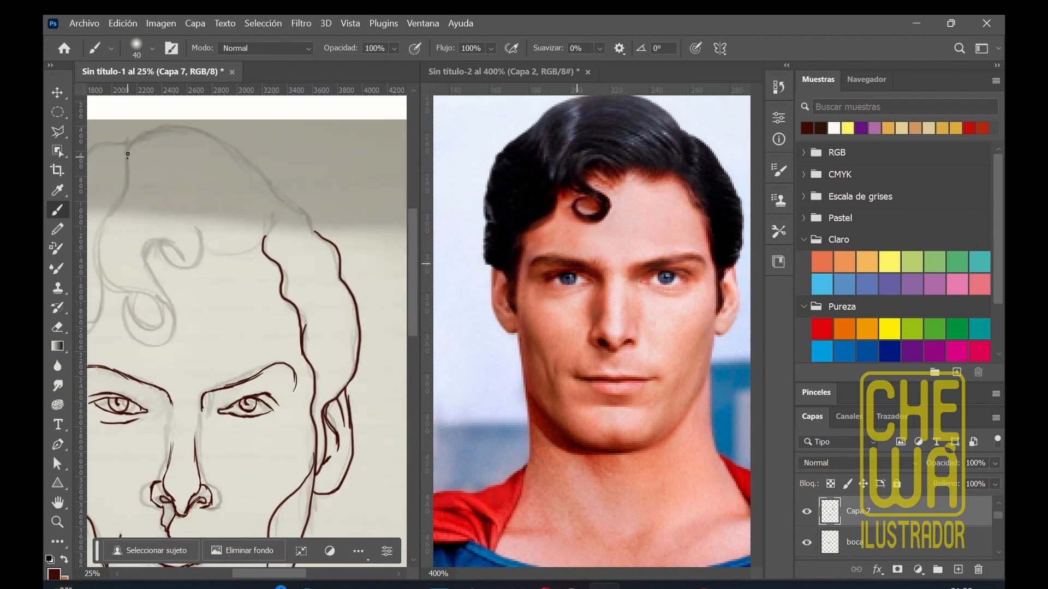
mouse_move(128, 154)
left_mouse_down()
mouse_move(195, 135)
mouse_move(138, 137)
mouse_move(248, 153)
mouse_move(279, 226)
mouse_move(309, 218)
left_mouse_up()
key("ctrl+z")
mouse_move(197, 221)
left_mouse_down()
mouse_move(169, 257)
mouse_move(161, 242)
mouse_move(251, 249)
mouse_move(265, 232)
left_mouse_up()
Step: Trace the spiral forehead curl and the hair strand leading into it
left_click_drag(298, 575, 289, 575)
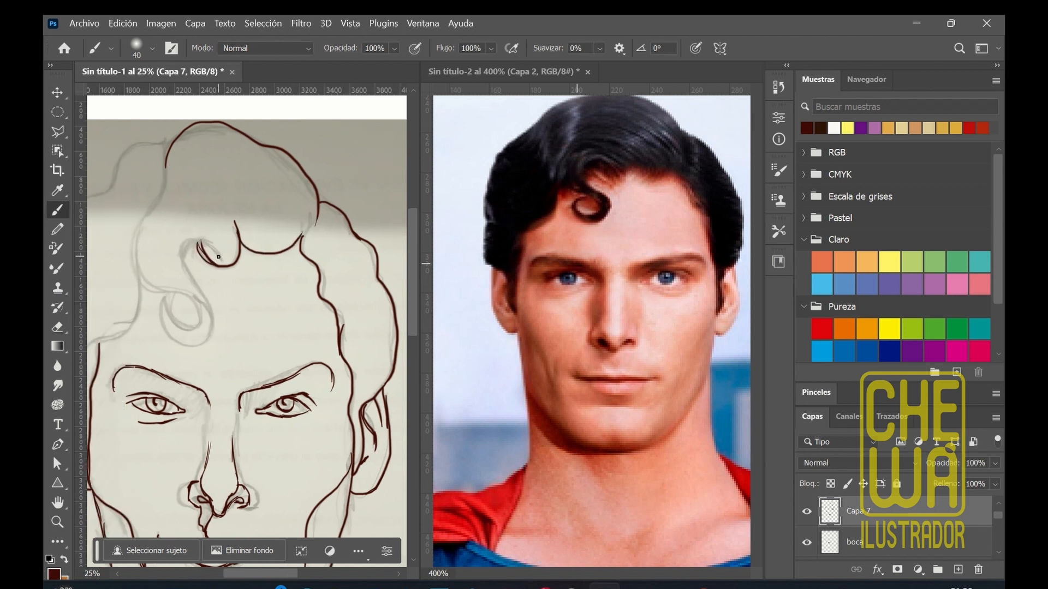
mouse_move(218, 256)
left_mouse_down()
mouse_move(188, 252)
mouse_move(205, 339)
mouse_move(163, 299)
left_mouse_up()
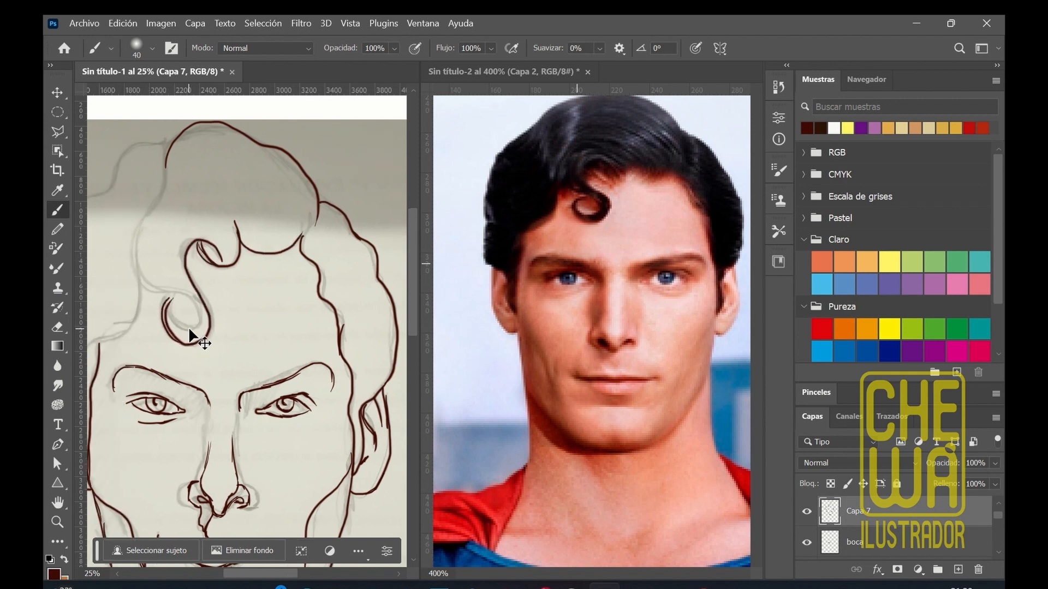
key("ctrl+z")
mouse_move(206, 245)
left_mouse_down()
mouse_move(221, 309)
mouse_move(164, 305)
left_mouse_up()
mouse_move(185, 340)
left_mouse_down()
mouse_move(201, 311)
mouse_move(193, 303)
mouse_move(211, 319)
mouse_move(202, 299)
mouse_move(210, 308)
mouse_move(152, 214)
left_mouse_up()
key("ctrl+z")
left_click_drag(158, 292, 151, 215)
Step: Trace the hair parting, the outer hair contour and the hairline on the left side of the head
left_click_drag(166, 155, 155, 204)
left_click_drag(270, 574, 254, 575)
left_click_drag(246, 146, 141, 233)
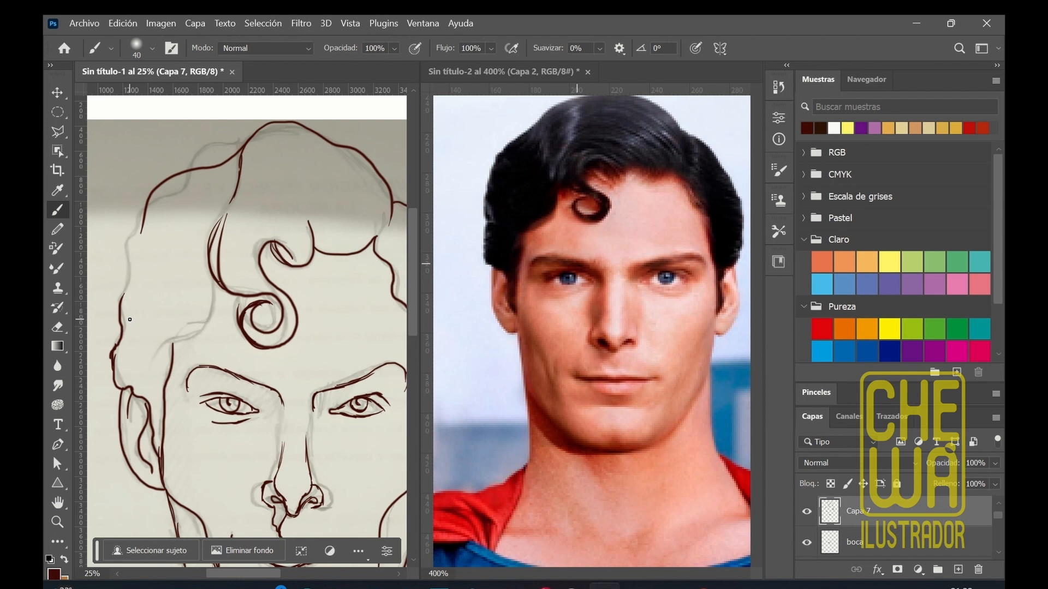
left_click_drag(141, 229, 120, 308)
left_click_drag(214, 280, 153, 364)
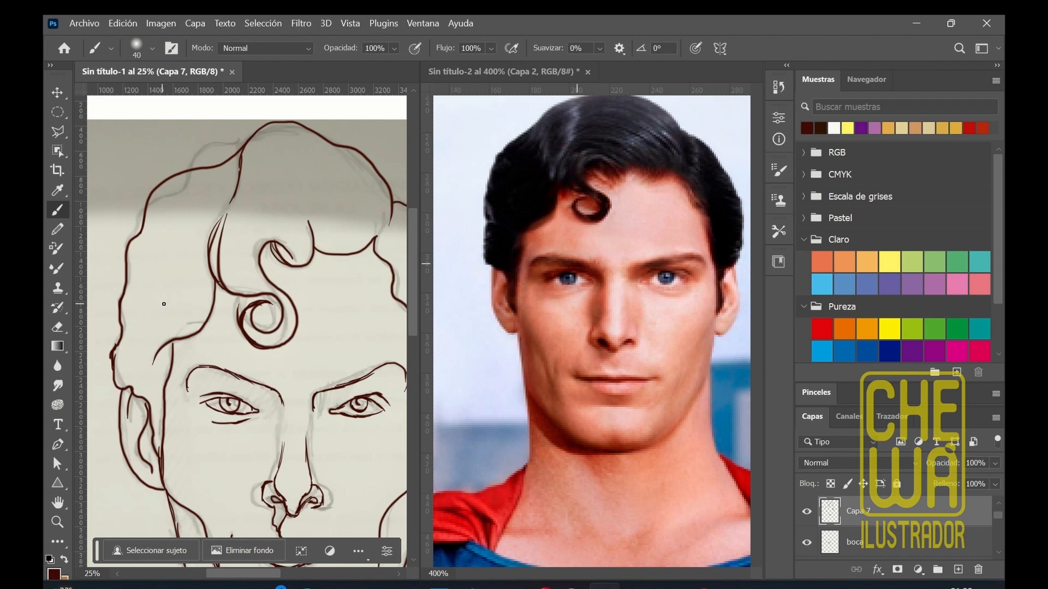
mouse_move(413, 278)
left_mouse_down()
mouse_move(412, 327)
mouse_move(412, 319)
left_mouse_up()
key("ctrl+minus")
key("ctrl+minus")
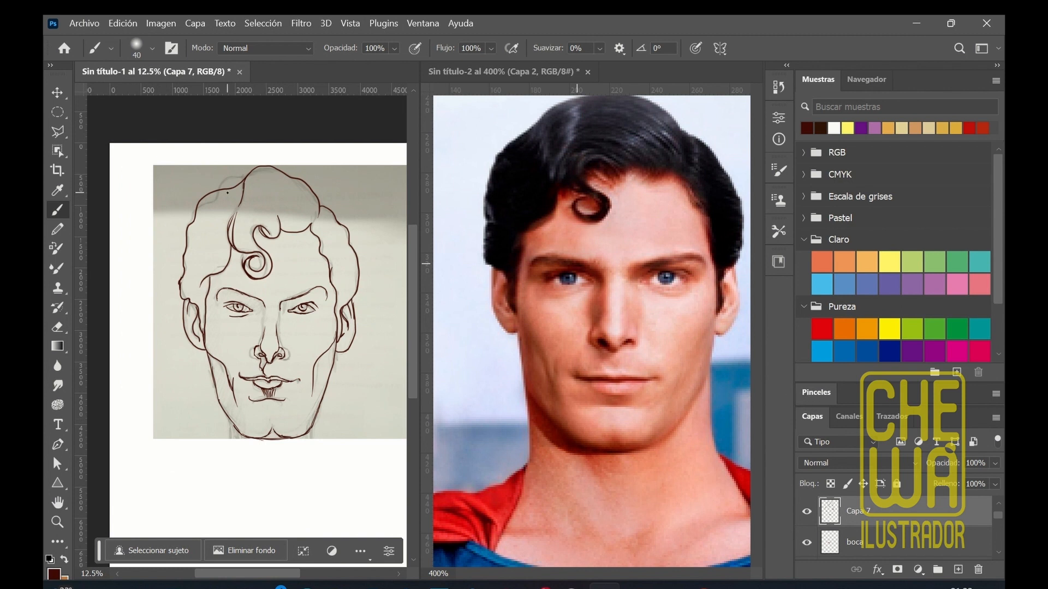
left_click_drag(266, 176, 265, 177)
key("ctrl+z")
key("ctrl+z")
key("ctrl+z")
Step: Scale the height of the traced head outline and hair to 96.74% with Free Transform
key("v")
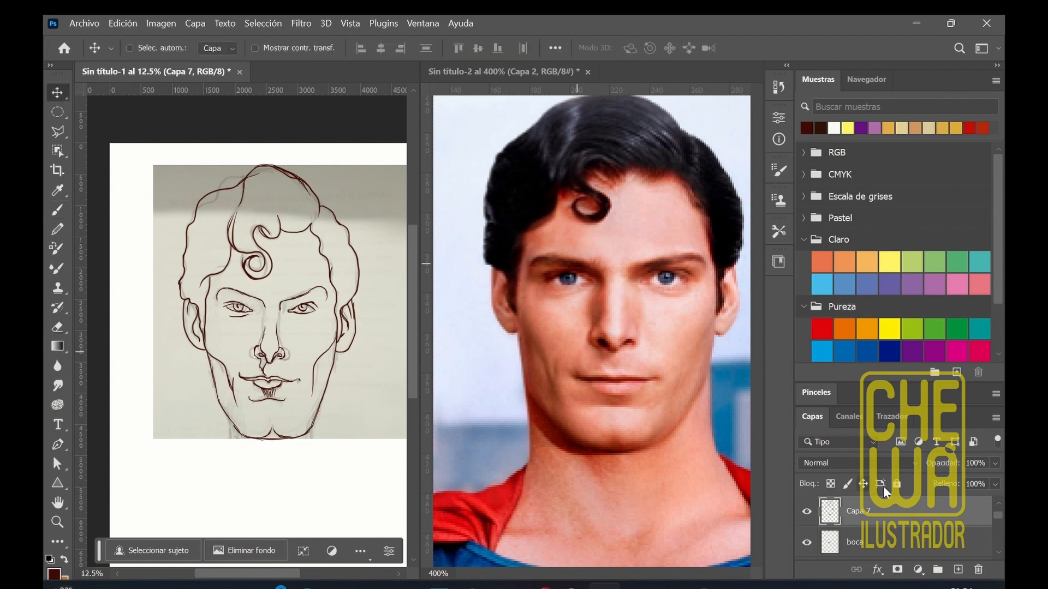
key("ctrl+t")
left_click_drag(269, 440, 271, 432)
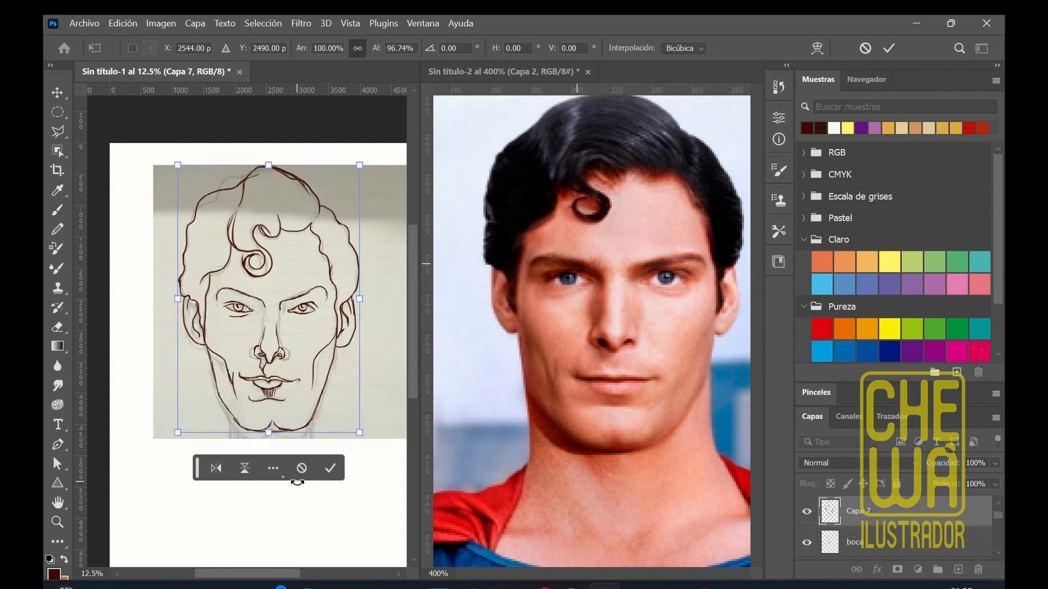
key("Return")
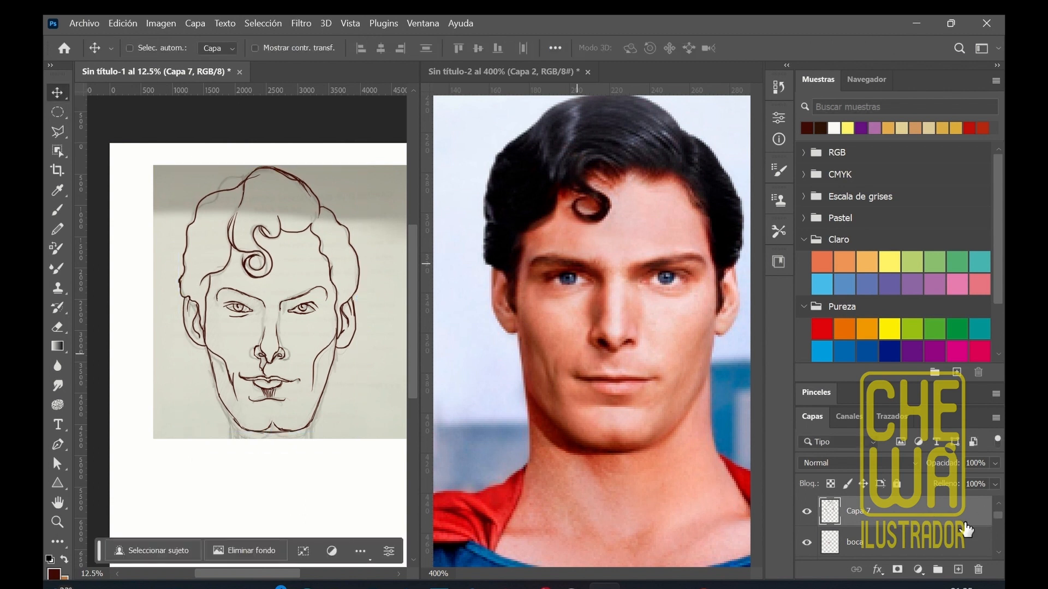
Step: Enlarge the layer list and hide the pencil sketch layer
scroll(994, 523, "down", 2)
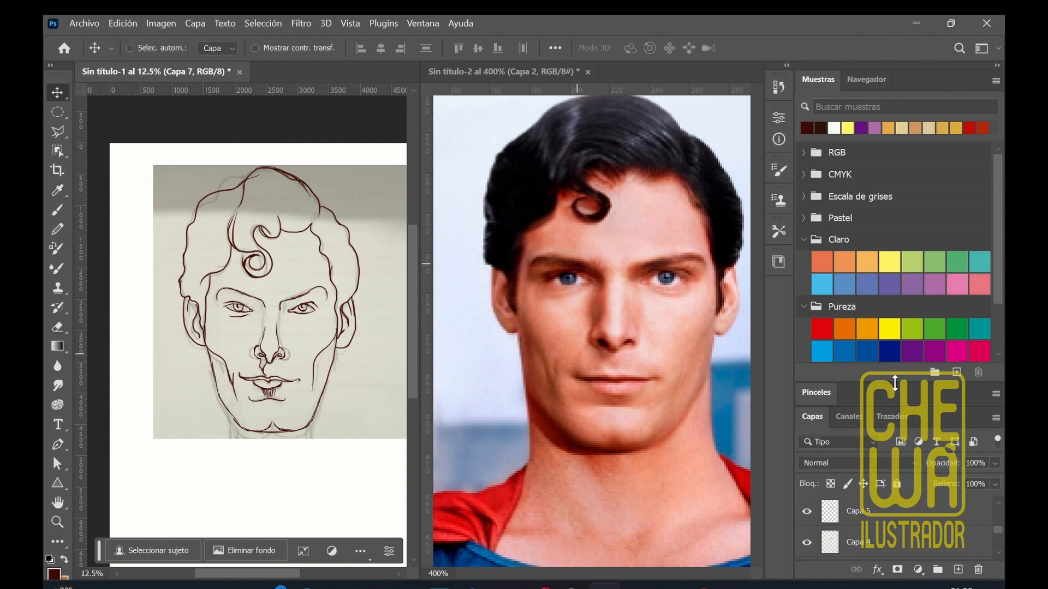
left_click_drag(895, 384, 882, 275)
left_click(807, 501)
Step: Group all the traced line art layers and duplicate the group
scroll(974, 488, "up", 3)
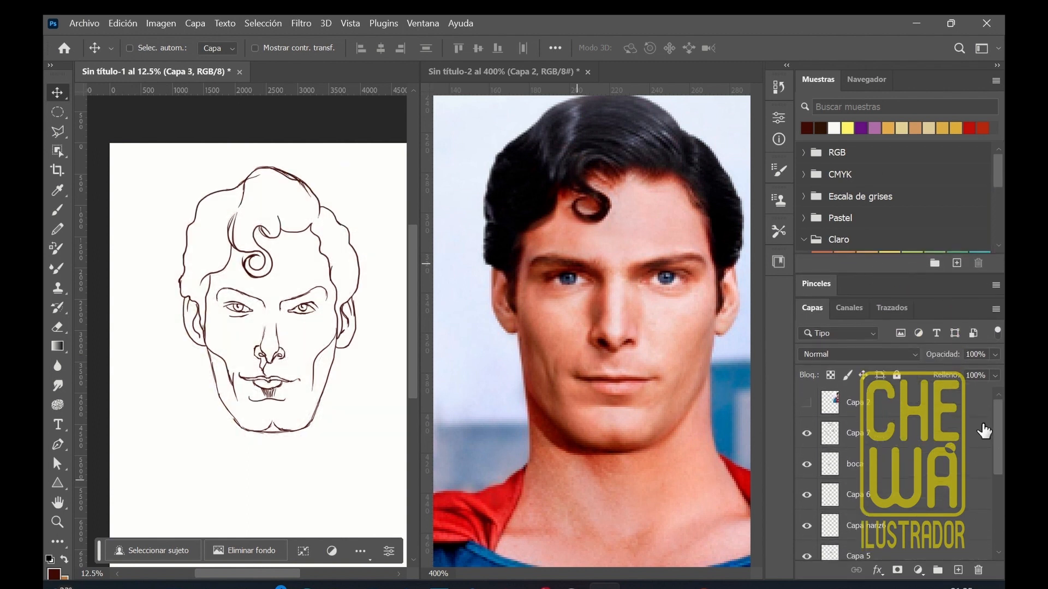
left_click(881, 433, "shift")
left_click_drag(888, 455, 939, 570)
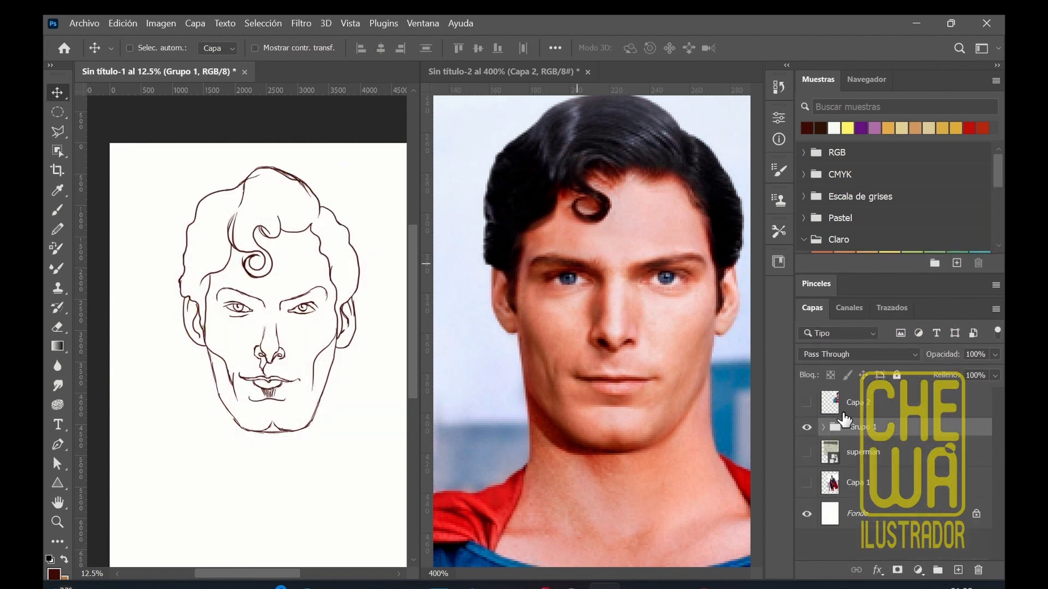
right_click(869, 431)
left_click(720, 78)
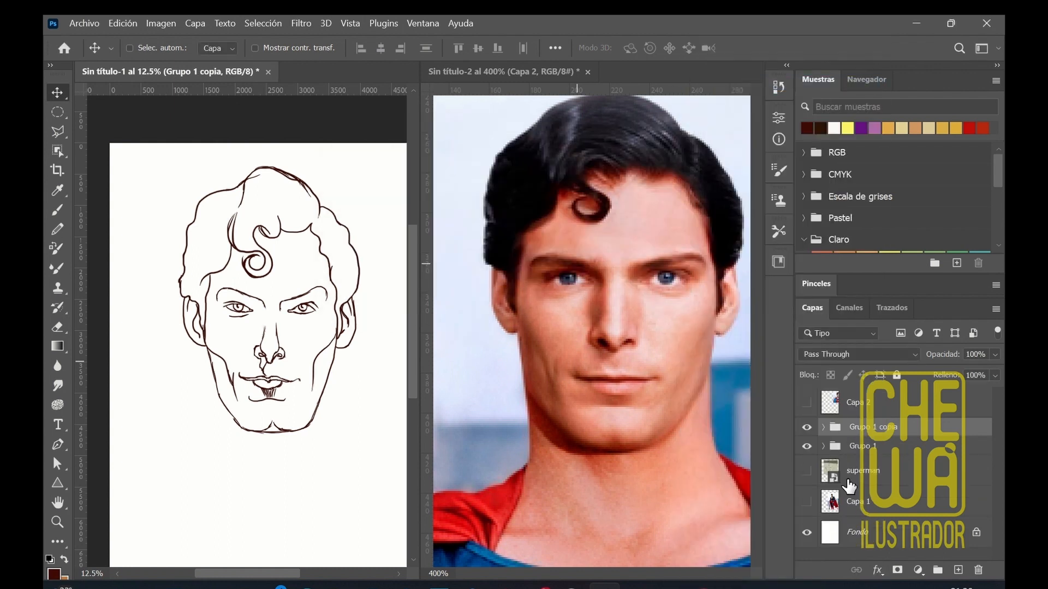
Step: Merge the duplicated line art group into one layer and scale it to 71.57% width and 69.47% height
right_click(870, 432)
left_click(718, 528)
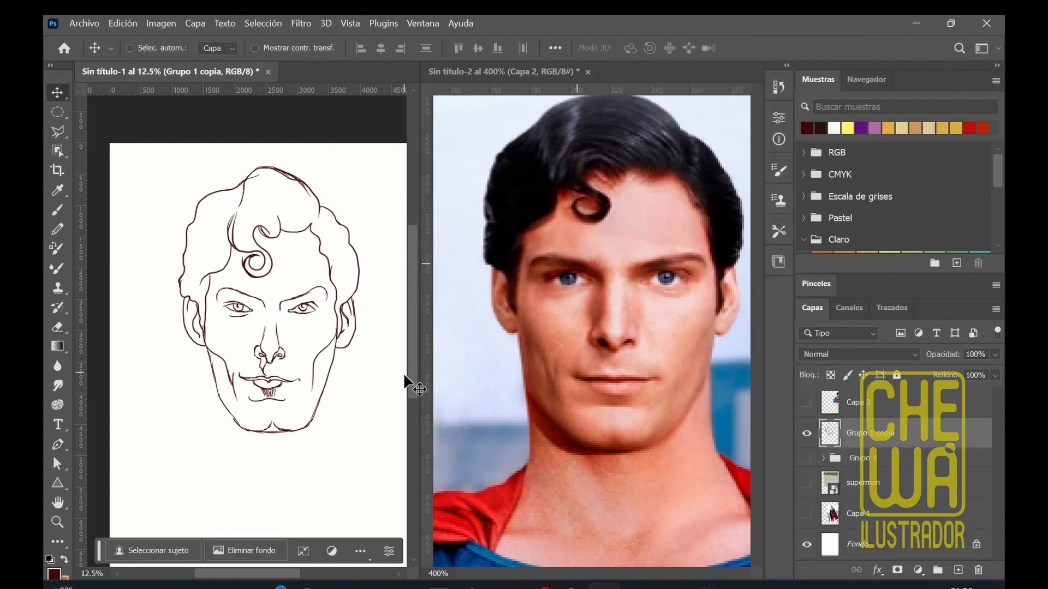
key("ctrl+t")
left_click_drag(358, 427, 309, 354)
left_click_drag(311, 263, 316, 264)
key("ctrl+z")
left_click_drag(314, 361, 307, 353)
key("Return")
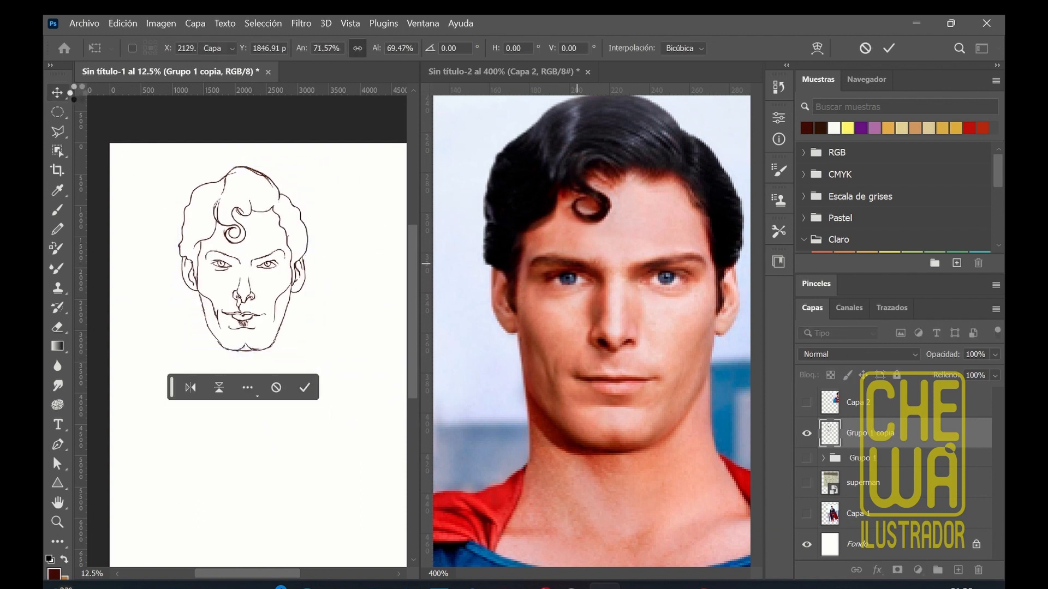
Step: Show the full-body Superman photo layer, scale it to 89.46% and place it beneath the drawn head
left_click_drag(413, 318, 313, 399)
left_click(806, 514)
left_click(847, 517)
key("ctrl+t")
left_click_drag(382, 227, 359, 262)
mouse_move(334, 365)
left_mouse_down()
mouse_move(334, 347)
mouse_move(334, 360)
left_mouse_up()
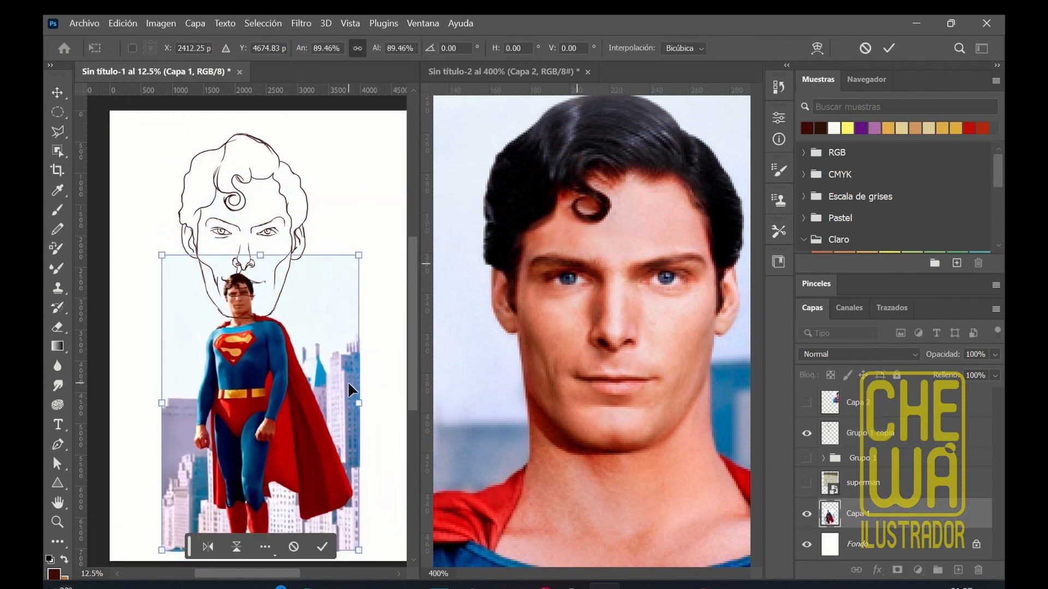
key("Return")
Step: Compress the body photo's height to 81.42% beneath the drawn chin and lower its layer opacity to 52%
key("ctrl+t")
left_click_drag(410, 397, 412, 414)
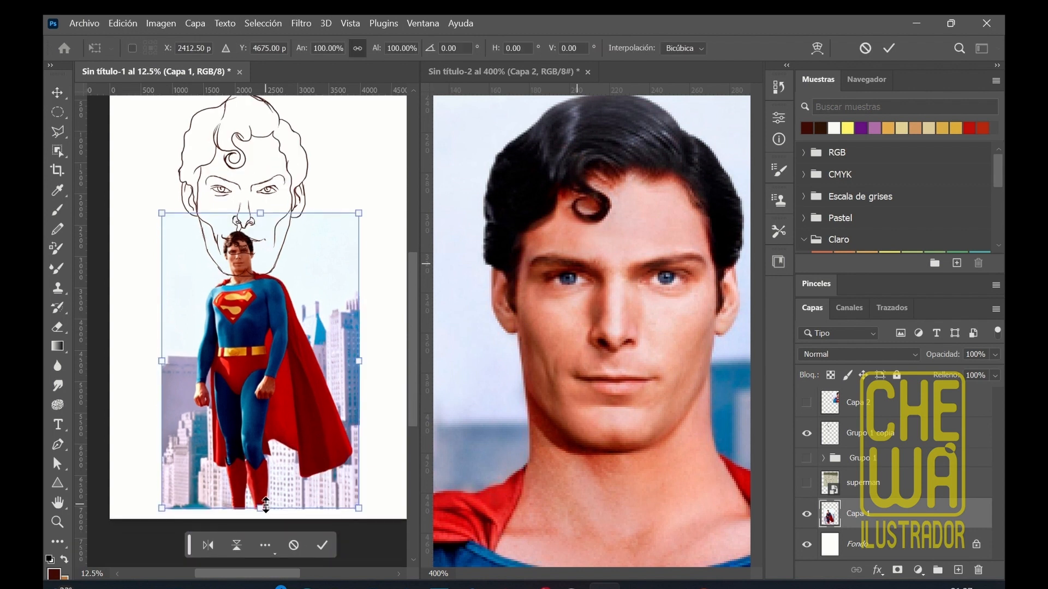
left_click_drag(261, 508, 262, 478)
left_click_drag(300, 404, 307, 418)
left_click_drag(260, 491, 261, 464)
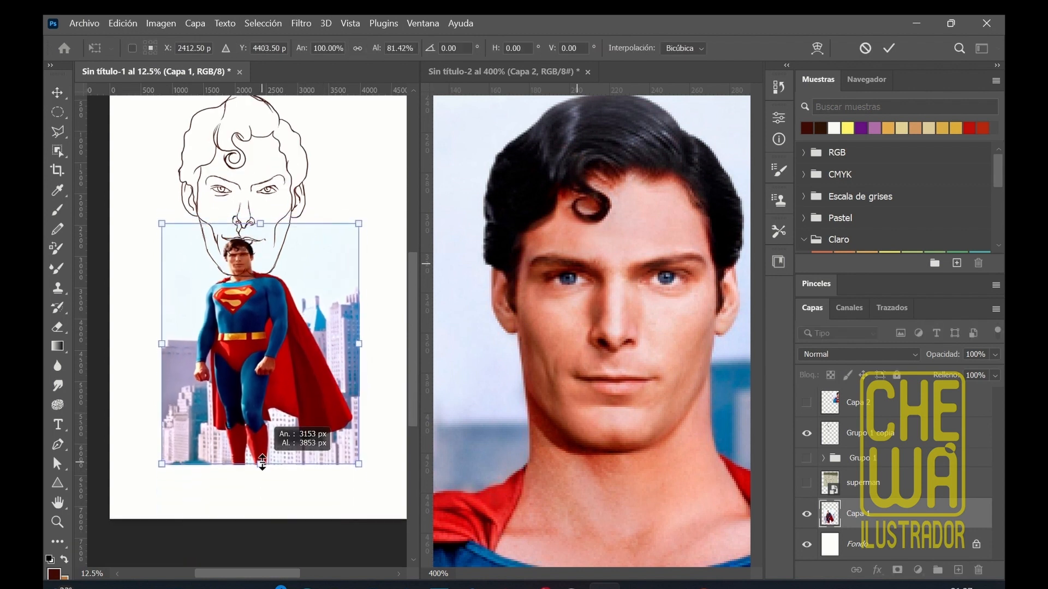
left_click_drag(283, 405, 281, 414)
key("Return")
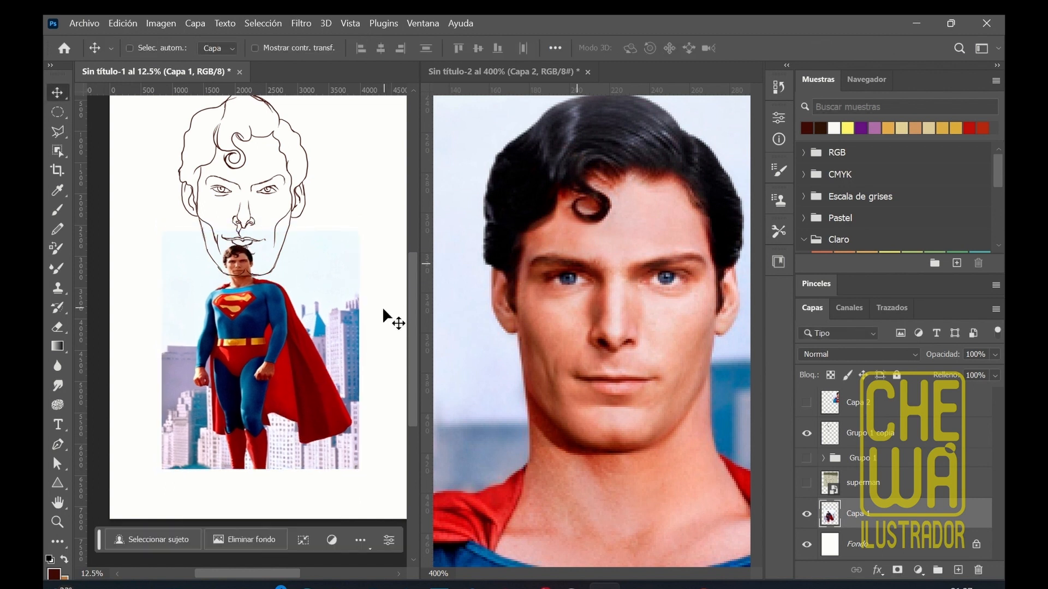
left_click(996, 355)
left_click_drag(997, 372, 960, 373)
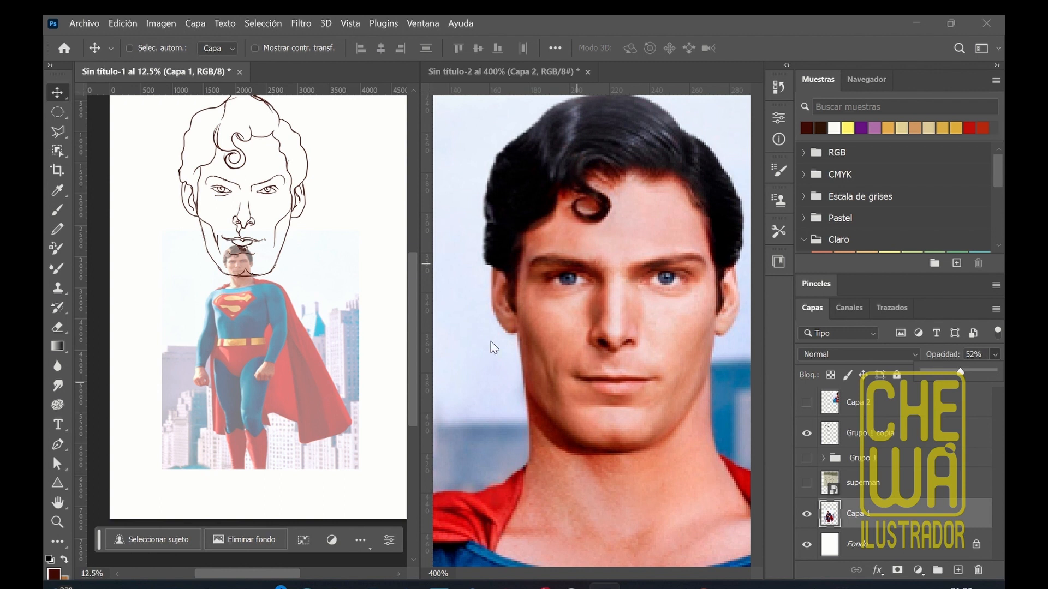
Step: Add a new layer directly below the merged head line art, discarding the brush stroke made on the photo layer
key("ctrl+plus")
key("ctrl+plus")
key("ctrl+plus")
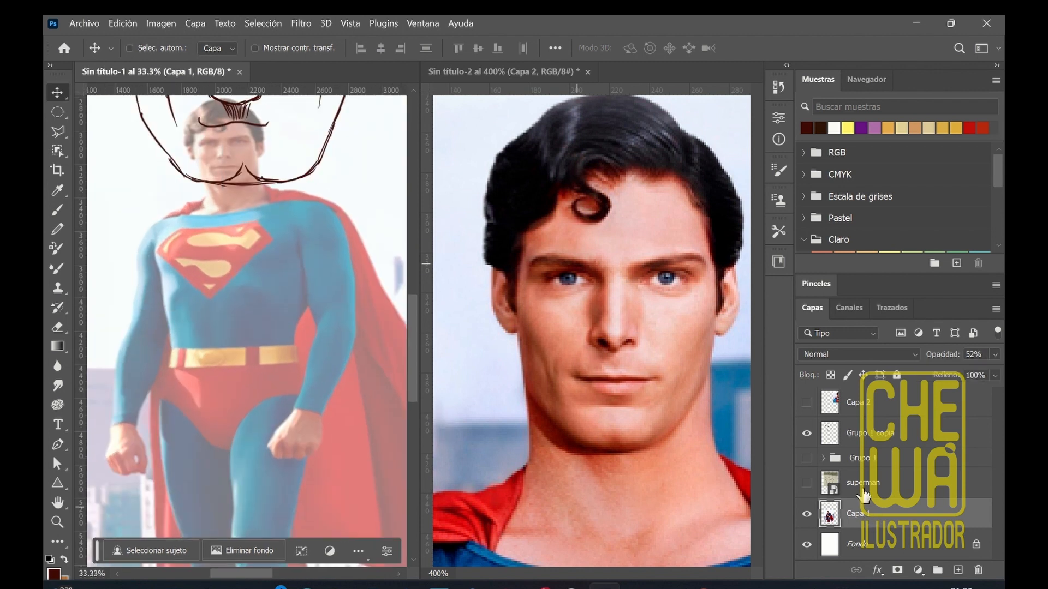
key("b")
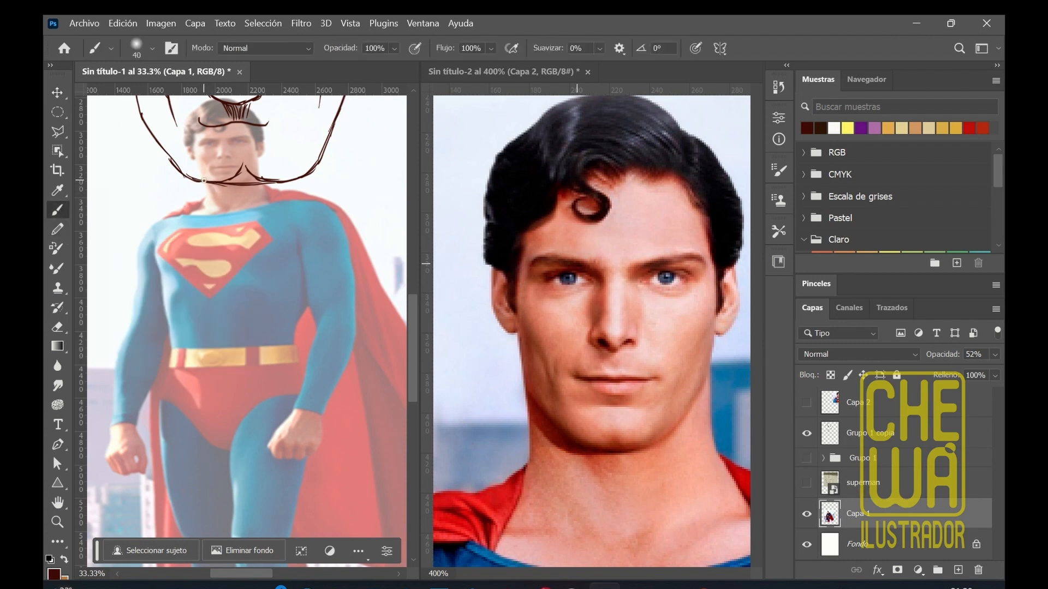
left_click_drag(204, 182, 205, 203)
key("ctrl+z")
left_click(956, 570)
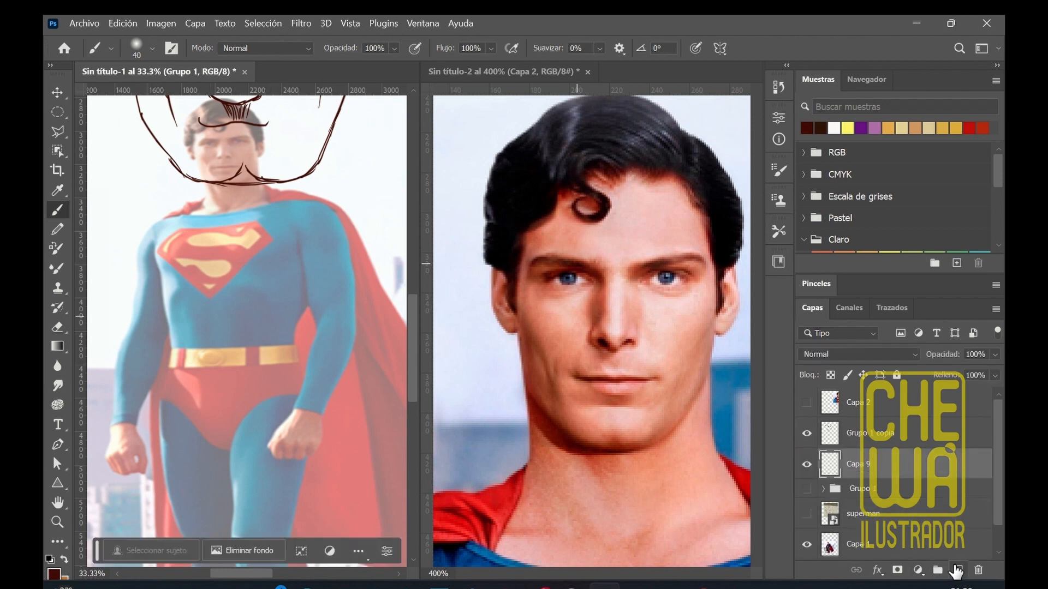
Step: Trace both sides of the neck and the suit's neckline on the new layer with the Brush
left_click_drag(200, 182, 202, 204)
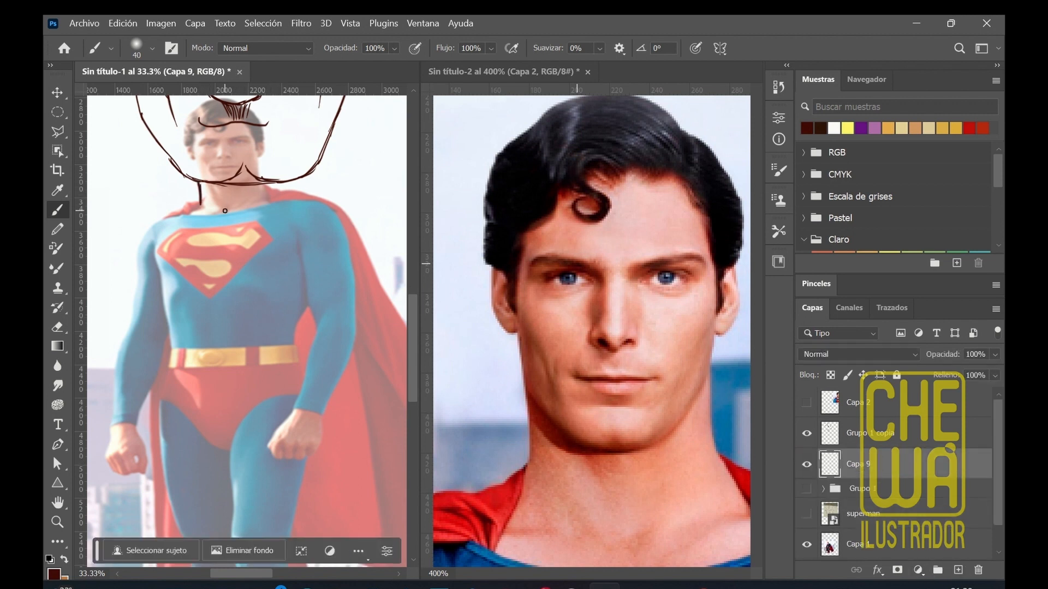
key("ctrl+z")
mouse_move(200, 194)
left_mouse_down()
mouse_move(192, 214)
mouse_move(243, 220)
mouse_move(277, 203)
left_mouse_up()
key("ctrl+z")
key("ctrl+z")
mouse_move(193, 212)
left_mouse_down()
mouse_move(228, 221)
mouse_move(277, 205)
left_mouse_up()
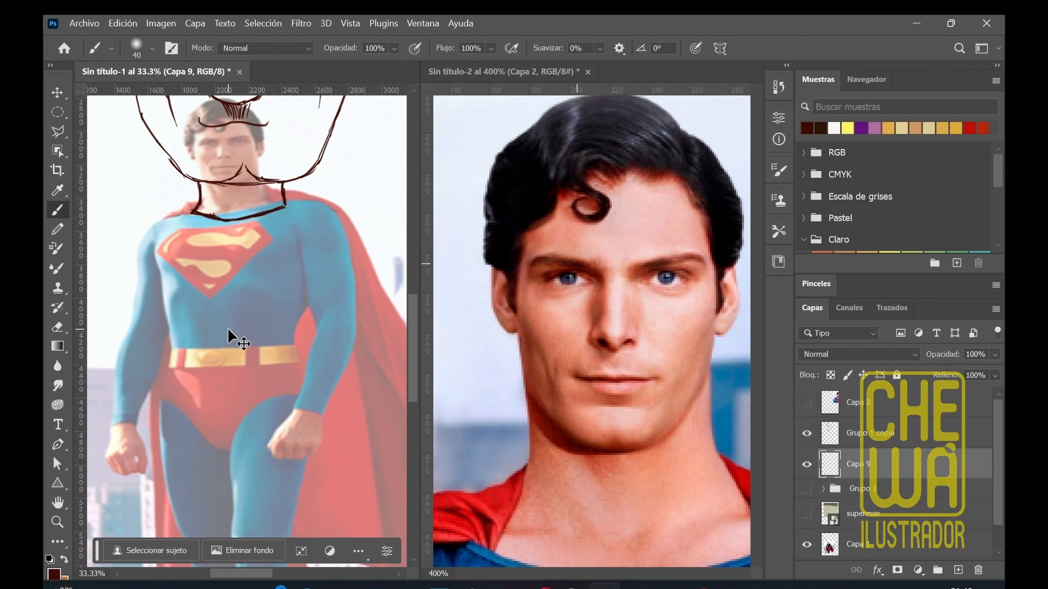
Step: Distort the body photo by pulling its two upper corners outward so the shoulders become wider
key("ctrl+minus")
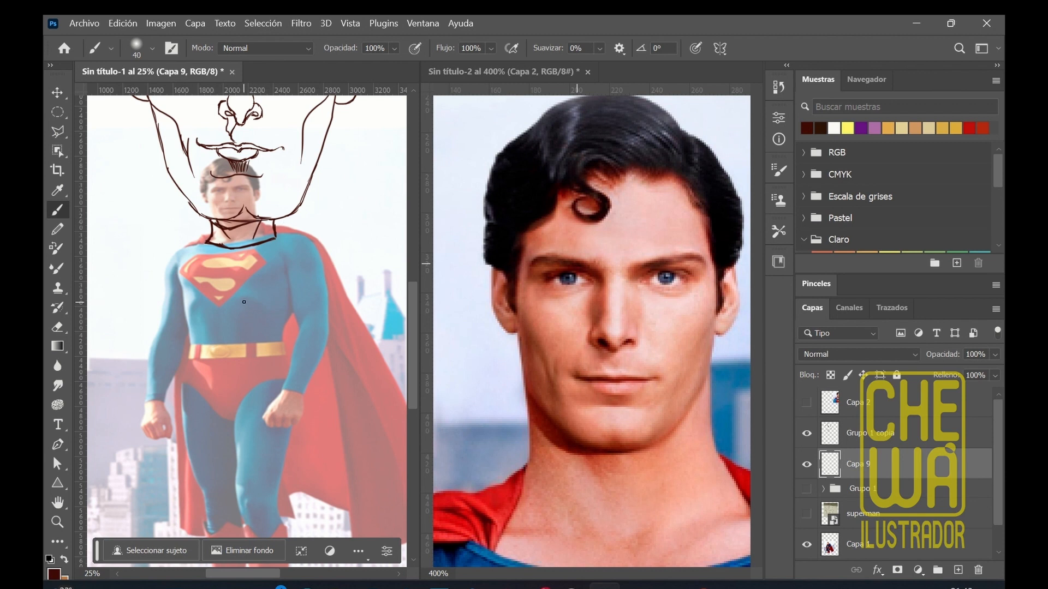
key("ctrl+minus")
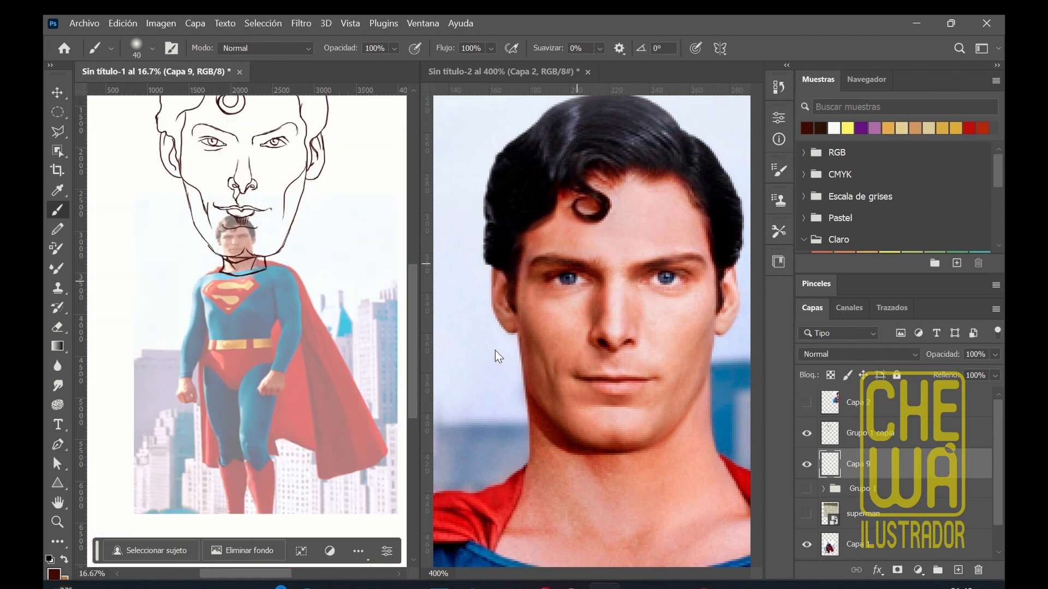
left_click(890, 544)
key("ctrl+minus")
key("ctrl+t")
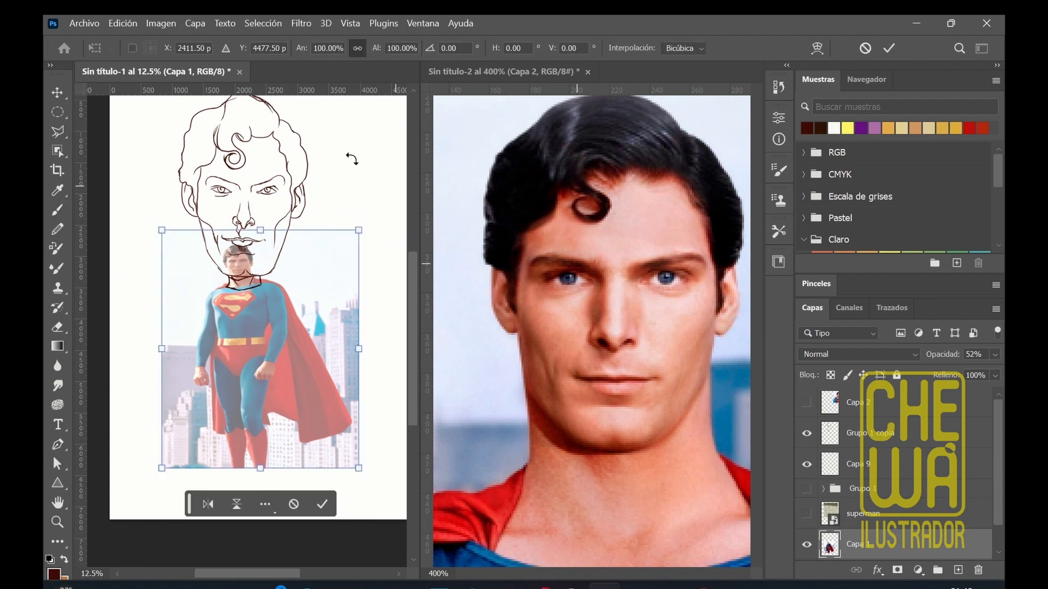
left_click(123, 23)
mouse_move(305, 330)
left_click(415, 388)
left_click_drag(358, 231, 373, 232)
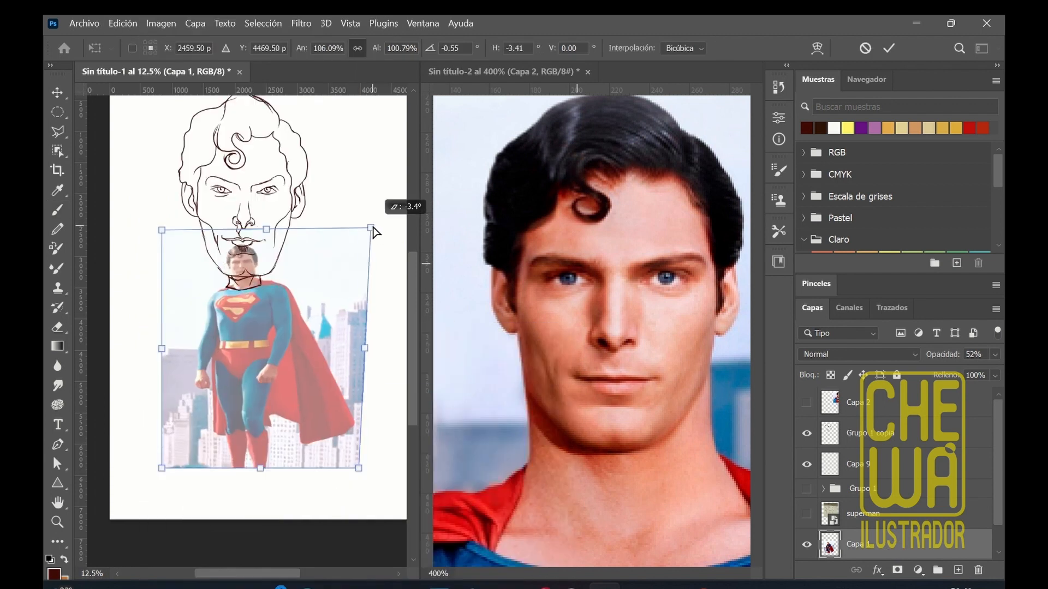
left_click_drag(161, 230, 157, 226)
left_click_drag(371, 228, 379, 228)
left_click_drag(157, 227, 146, 227)
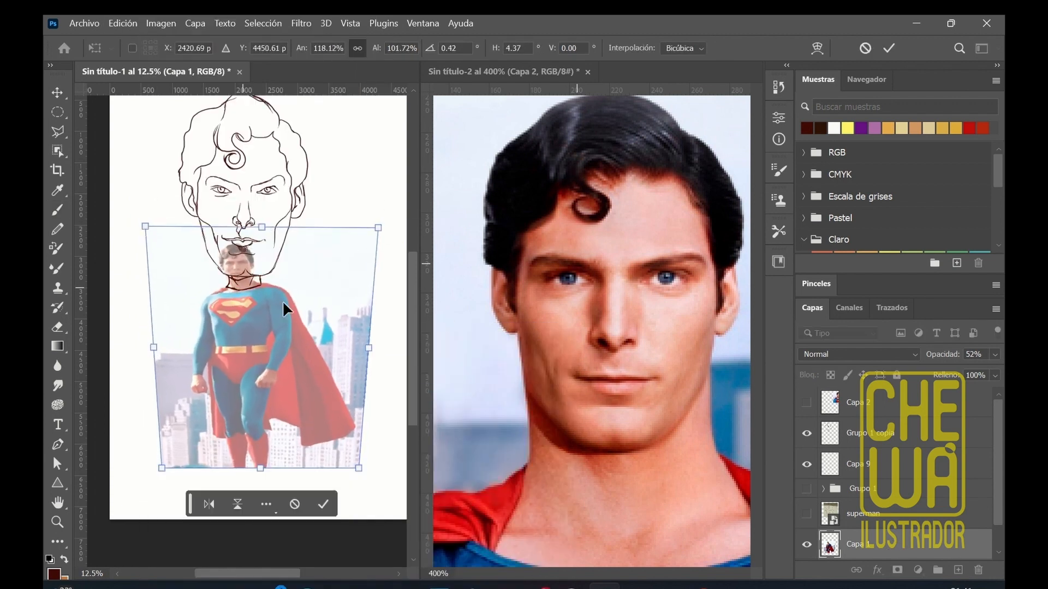
Step: Shift the body photo up and right under the neck lines, and spread its upper corners further outward
left_click_drag(320, 326, 320, 322)
key("Right")
key("Right")
key("Right")
key("Right")
key("Right")
key("Right")
key("Right")
key("Right")
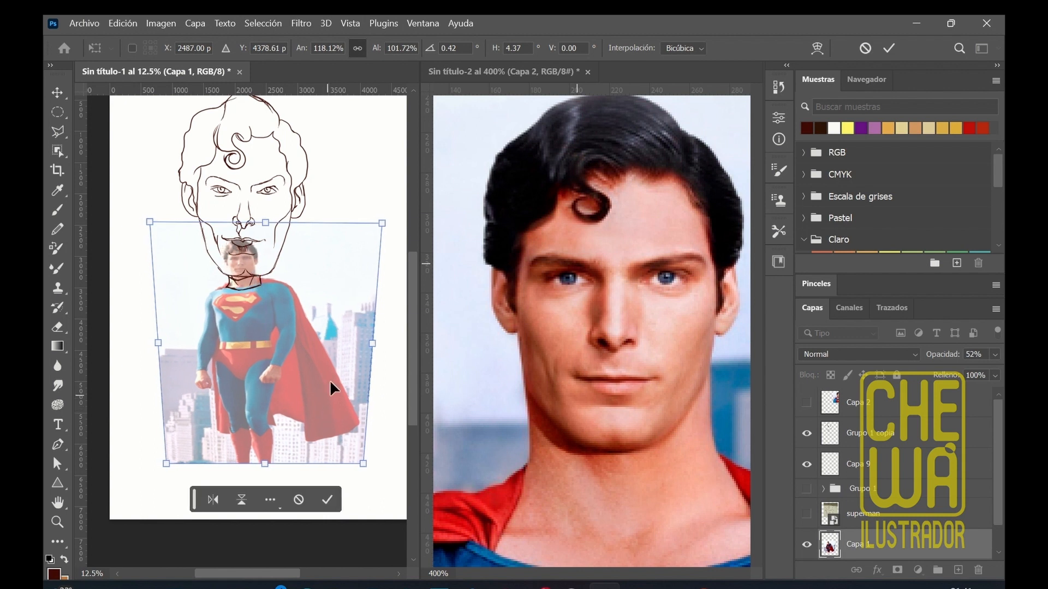
left_click_drag(382, 224, 389, 222)
left_click_drag(149, 222, 143, 218)
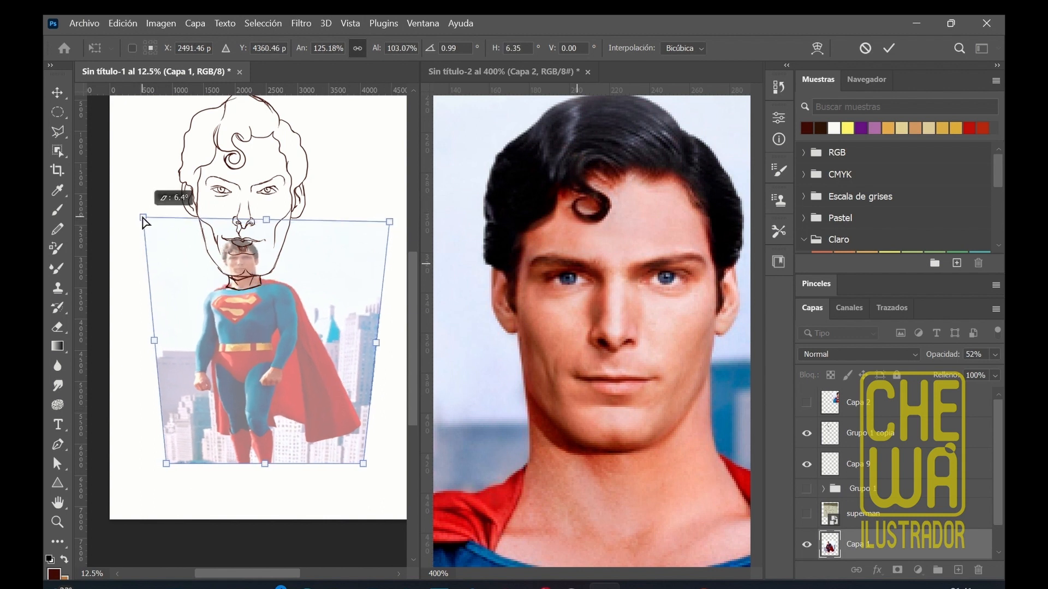
key("Return")
Step: Redraw the right side of the neck on the Capa 9 layer to match the widened photo
key("ctrl+plus")
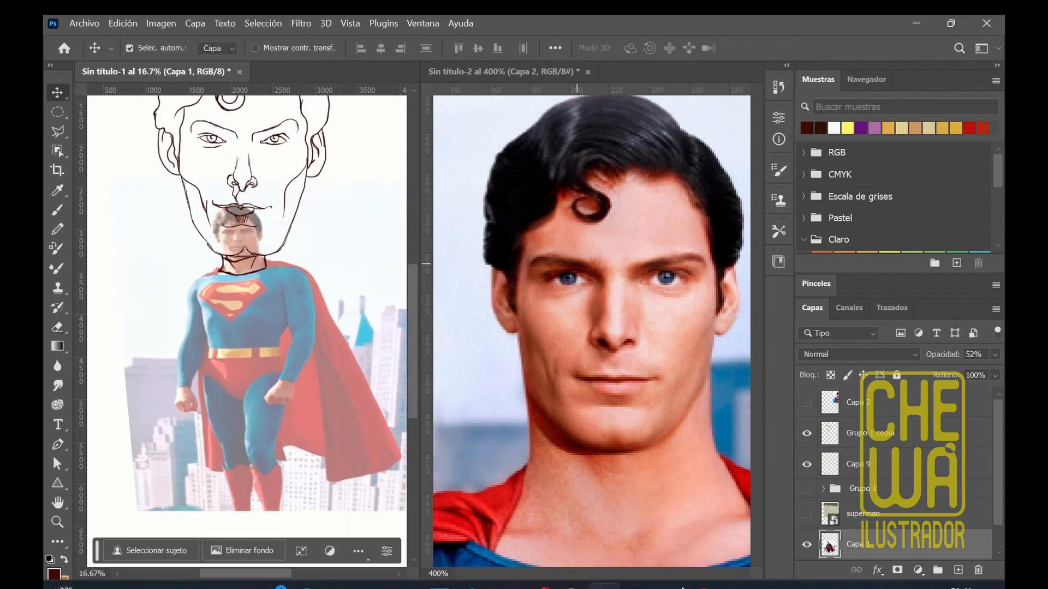
key("ctrl+plus")
key("ctrl+plus")
key("ctrl+plus")
scroll(316, 272, "up", 3)
left_click(855, 426)
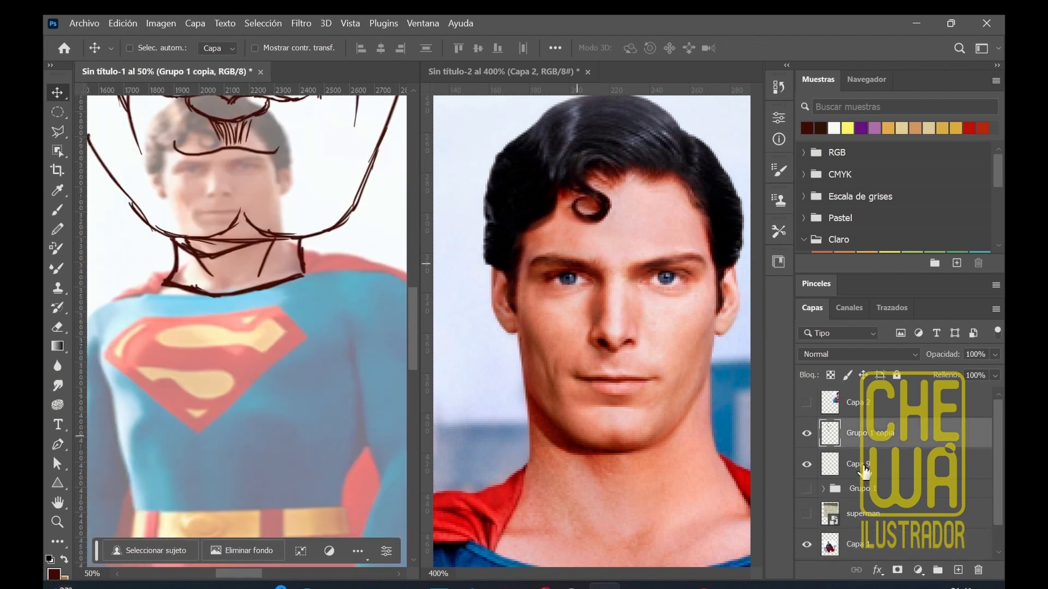
left_click(864, 471)
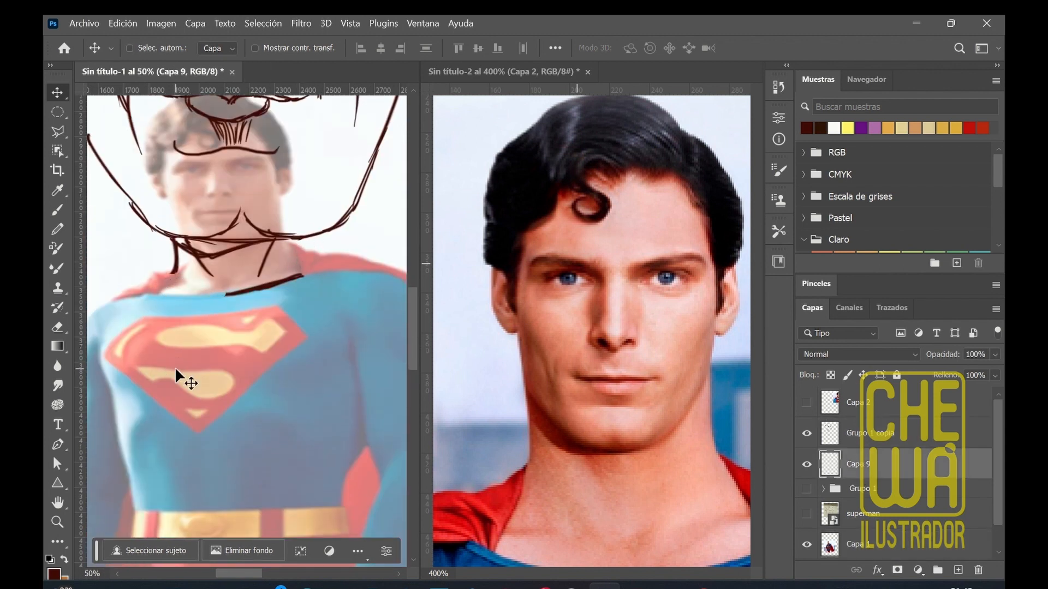
key("b")
left_click_drag(288, 239, 302, 271)
Step: Trace the cape fold over the left shoulder and close the left part of the suit's neckline
mouse_move(177, 268)
left_mouse_down()
mouse_move(159, 292)
mouse_move(148, 280)
mouse_move(162, 294)
mouse_move(232, 294)
left_mouse_up()
key("ctrl+z")
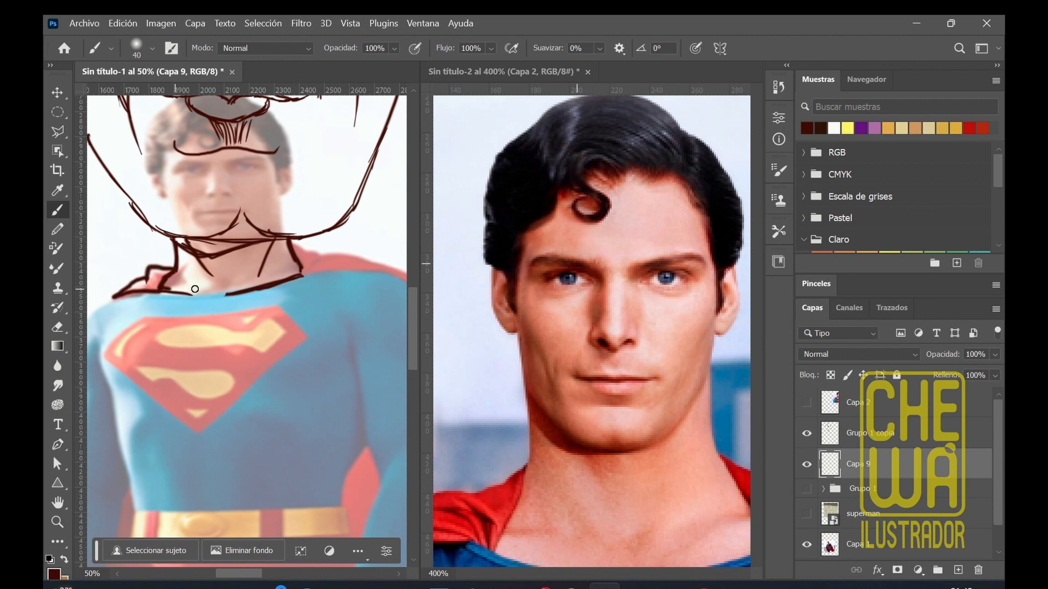
left_click_drag(163, 291, 232, 294)
Step: Trace the cape folds beside the right side of the neck and the cape edge along the right shoulder
left_click_drag(292, 245, 348, 267)
left_click_drag(256, 574, 278, 575)
mouse_move(174, 255)
left_mouse_down()
mouse_move(221, 260)
mouse_move(282, 288)
left_mouse_up()
key("ctrl+z")
mouse_move(219, 259)
left_mouse_down()
mouse_move(302, 311)
mouse_move(267, 277)
mouse_move(303, 320)
mouse_move(251, 265)
mouse_move(245, 277)
mouse_move(290, 311)
left_mouse_up()
key("ctrl+z")
key("ctrl+z")
key("ctrl+z")
key("ctrl+z")
left_click_drag(220, 260, 278, 283)
key("ctrl+z")
key("z")
key("b")
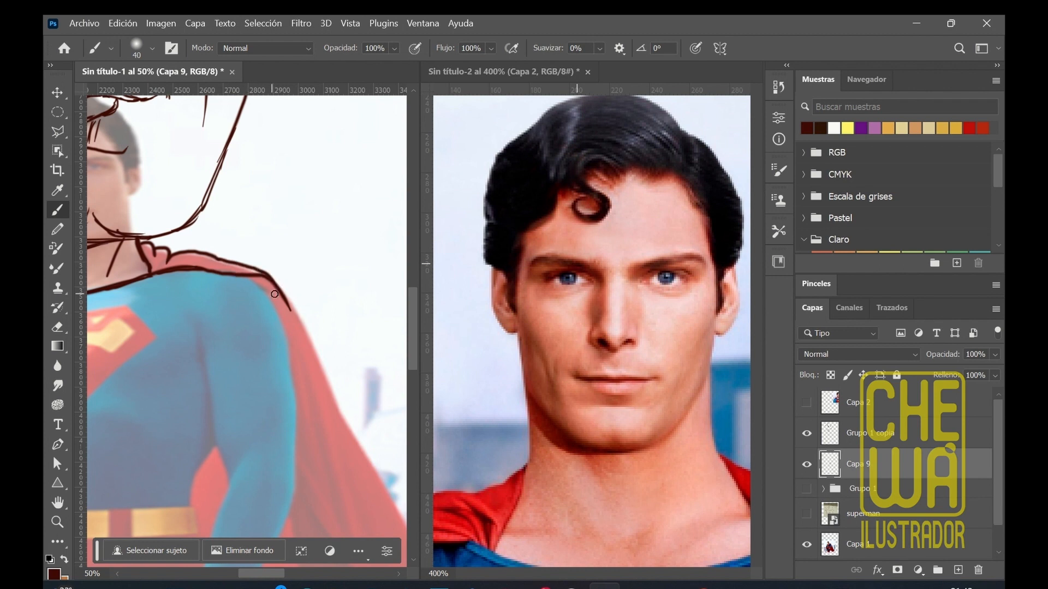
Step: Hide the Capa 2 layer in the reference document and frame the chest of the suit
scroll(284, 464, "left", 5)
left_click(546, 359)
left_click(807, 407)
left_click_drag(756, 360, 753, 282)
left_click_drag(618, 574, 605, 572)
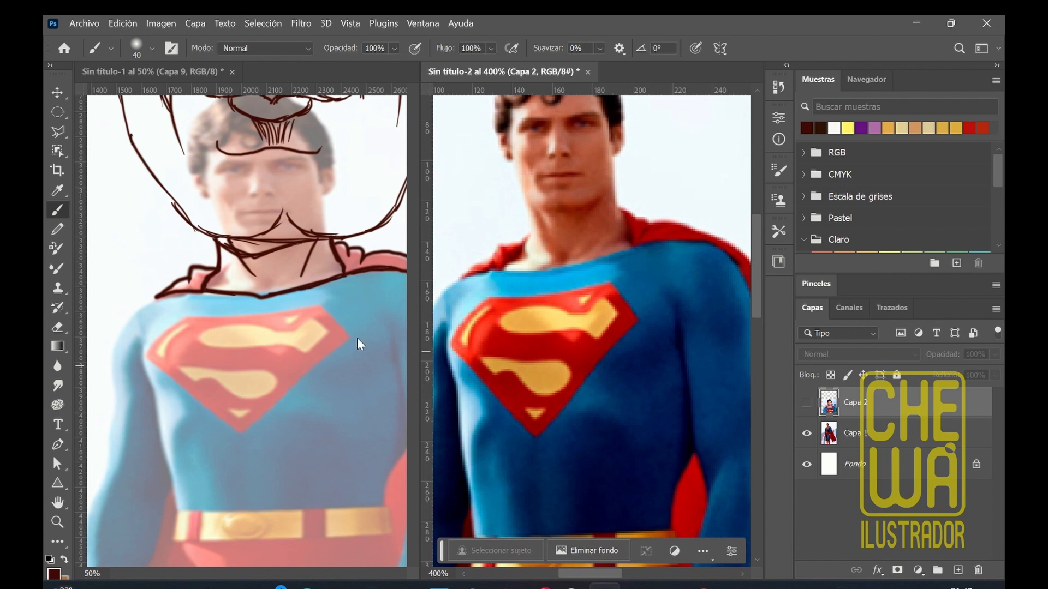
Step: Return to the drawing document and nudge the merged head line art upward, away from the neckline
left_click(55, 94)
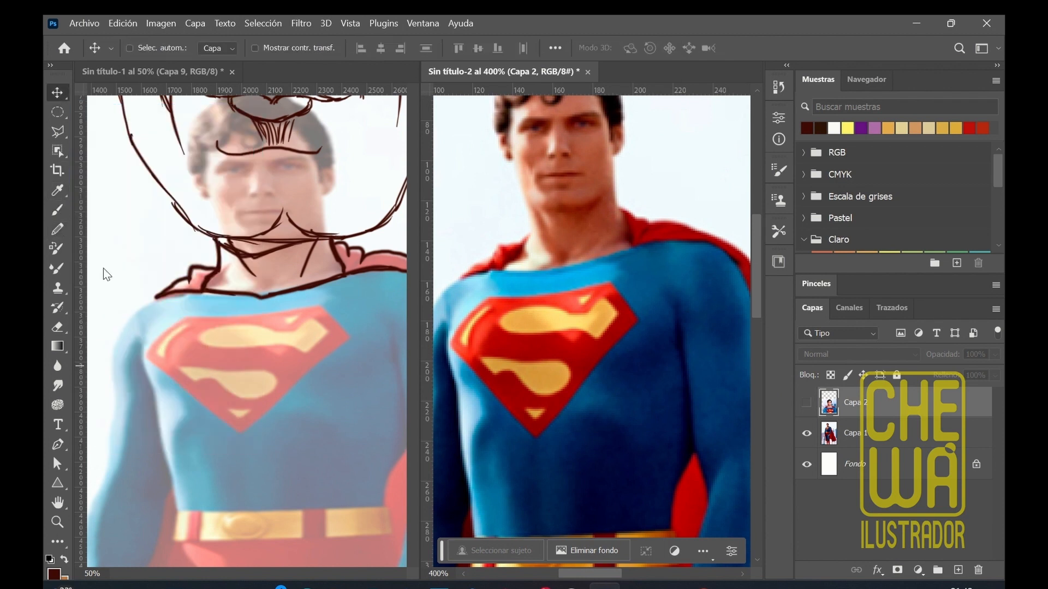
left_click(58, 328)
left_click(169, 69)
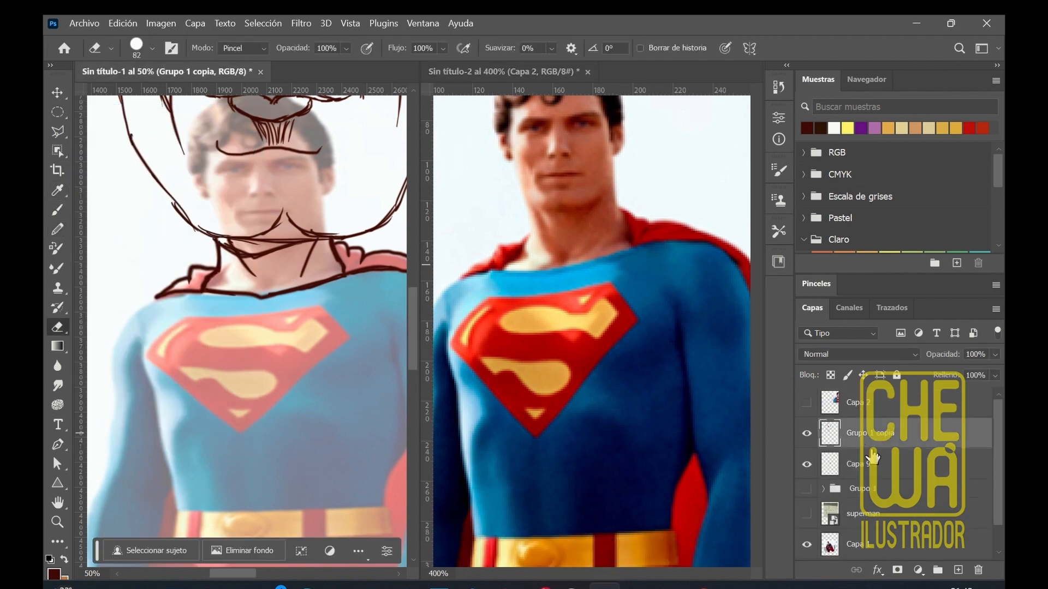
left_click(58, 93)
key("shift+Up")
key("shift+Up")
key("shift+Up")
key("shift+Up")
key("shift+Up")
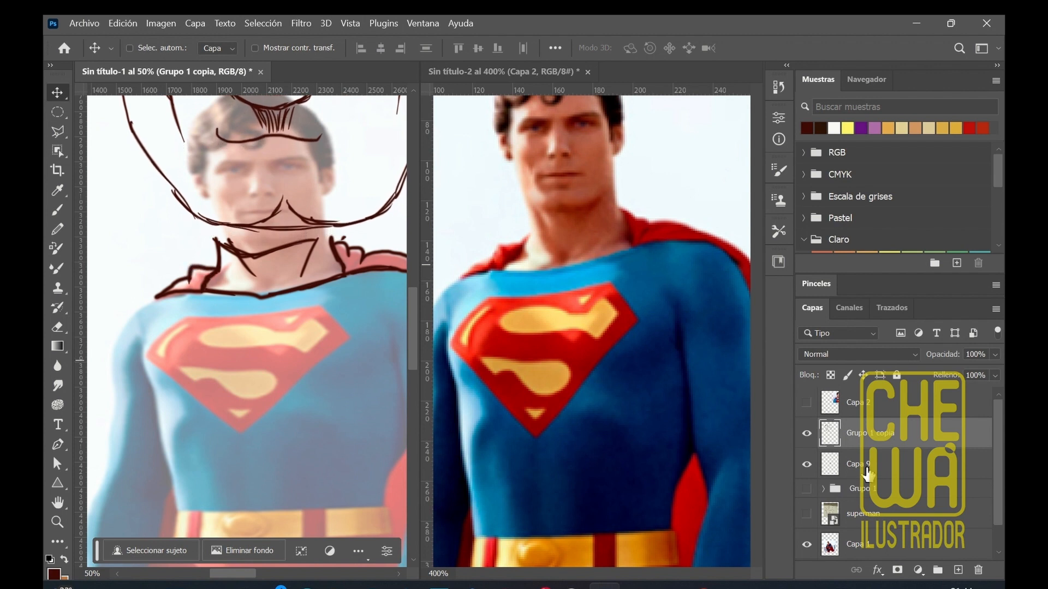
Step: Extend both sides of the neck up to the raised jaw on the Capa 9 layer
left_click(863, 468)
left_click(57, 192)
left_click(57, 211)
left_click_drag(212, 223, 217, 268)
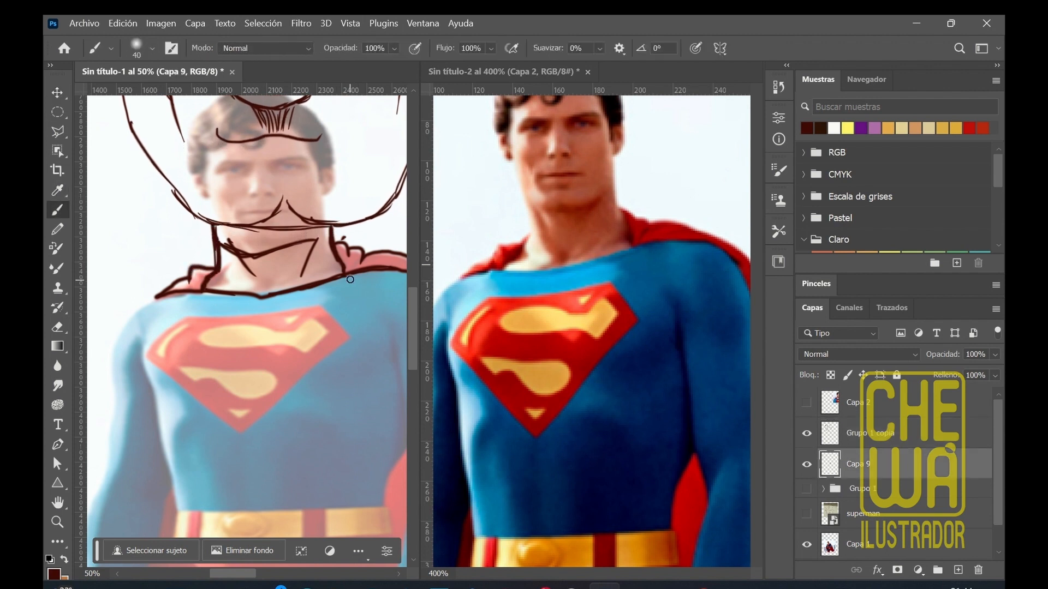
Step: Nudge the merged head line art to the left so the chin is centred over the neck
left_click(873, 442)
key("v")
key("shift+Left")
key("shift+Left")
key("shift+Left")
key("shift+Left")
key("shift+Left")
key("shift+Left")
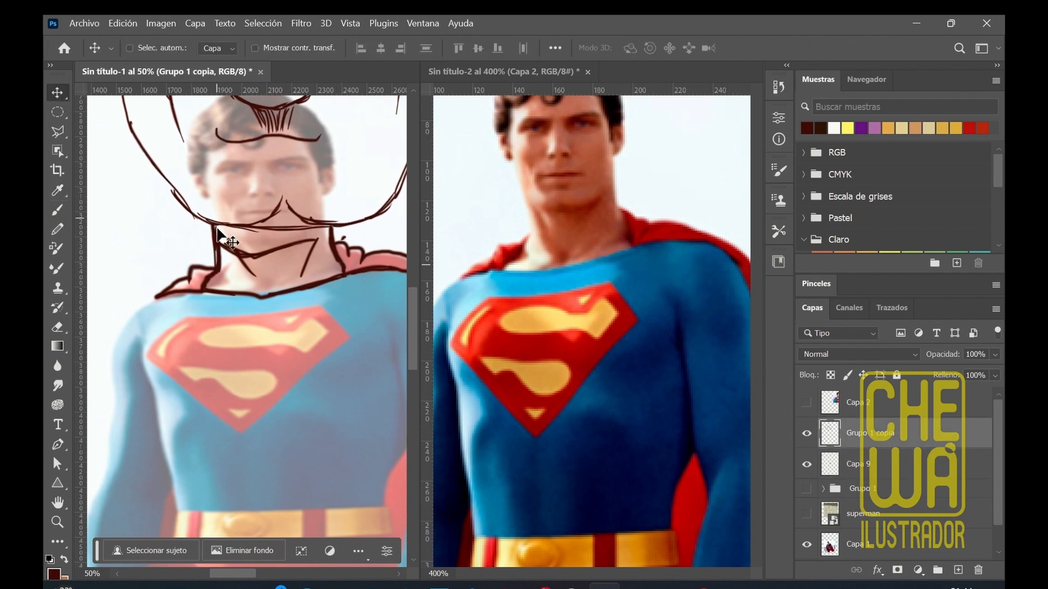
key("shift+Left")
key("shift+Left")
key("shift+Left")
key("shift+Left")
key("shift+Left")
Step: Retrace the cape fold beside the right side of the neck and remove the inner neck lines on Capa 9
key("alt+bracketleft")
key("b")
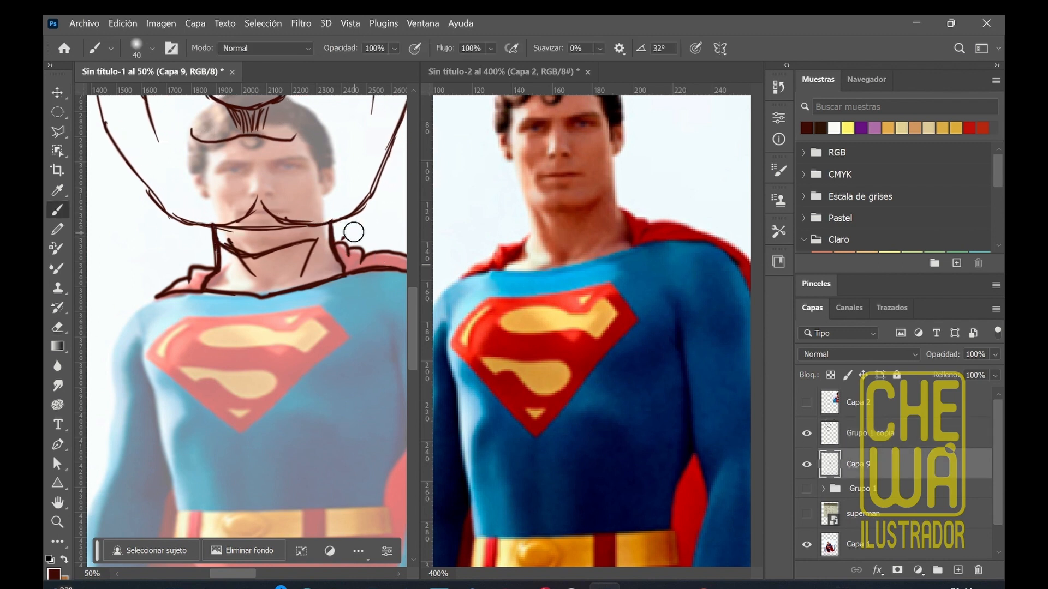
left_click_drag(340, 243, 399, 261)
key("ctrl+z")
key("ctrl+z")
key("ctrl+z")
key("ctrl+z")
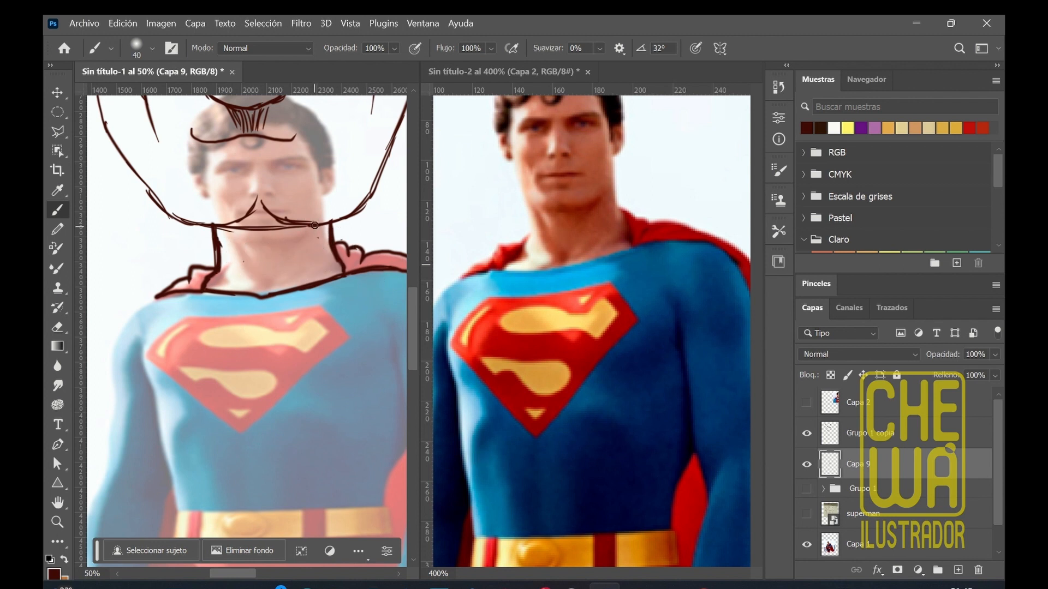
Step: Draw the neck muscle lines, hatch the shadow under the chin and add short shading strokes at the neck's base
left_click_drag(316, 234, 271, 278)
mouse_move(223, 232)
left_mouse_down()
mouse_move(263, 255)
mouse_move(247, 234)
mouse_move(272, 234)
left_mouse_up()
left_click_drag(279, 229, 311, 272)
left_click_drag(328, 268, 343, 264)
left_click_drag(220, 272, 210, 284)
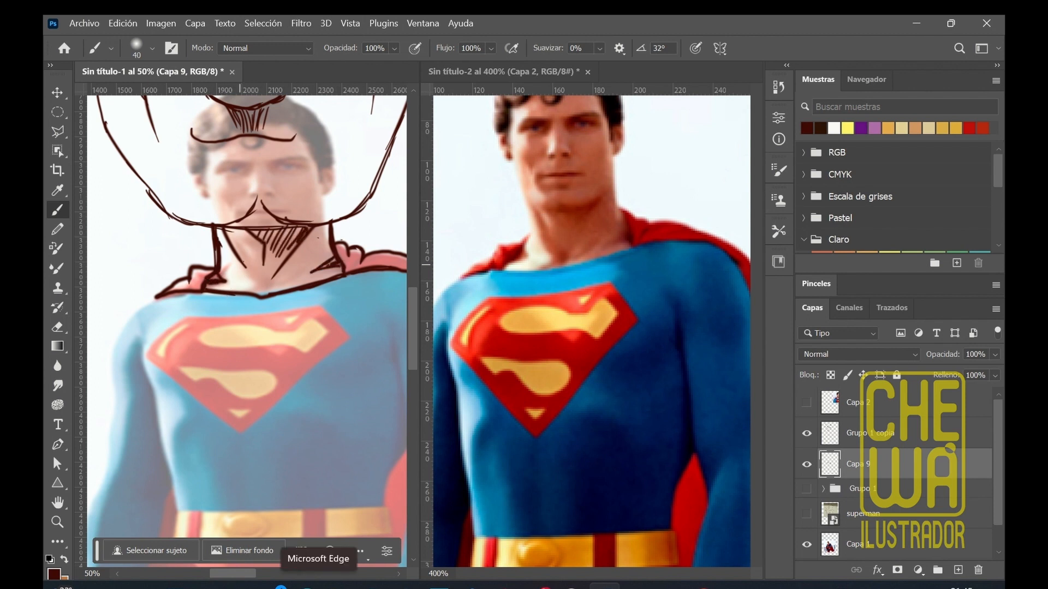
Step: Trace the outer contour of the arm on the image's left side from shoulder to wrist, with the elbow crease
key("ctrl+minus")
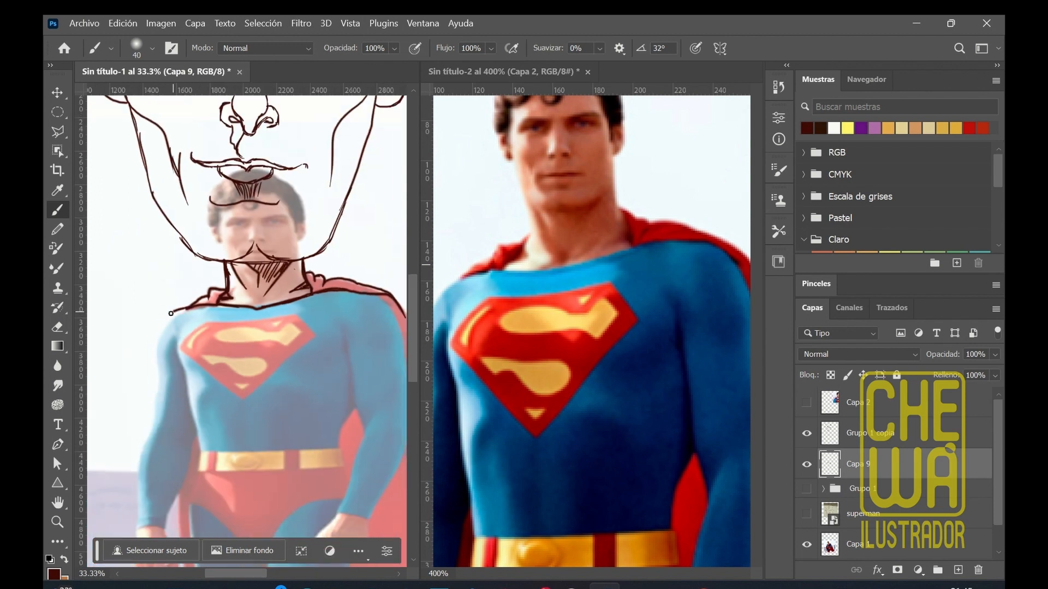
mouse_move(171, 314)
left_mouse_down()
mouse_move(155, 343)
mouse_move(159, 389)
left_mouse_up()
mouse_move(154, 432)
left_mouse_down()
mouse_move(143, 478)
mouse_move(142, 450)
mouse_move(137, 521)
left_mouse_up()
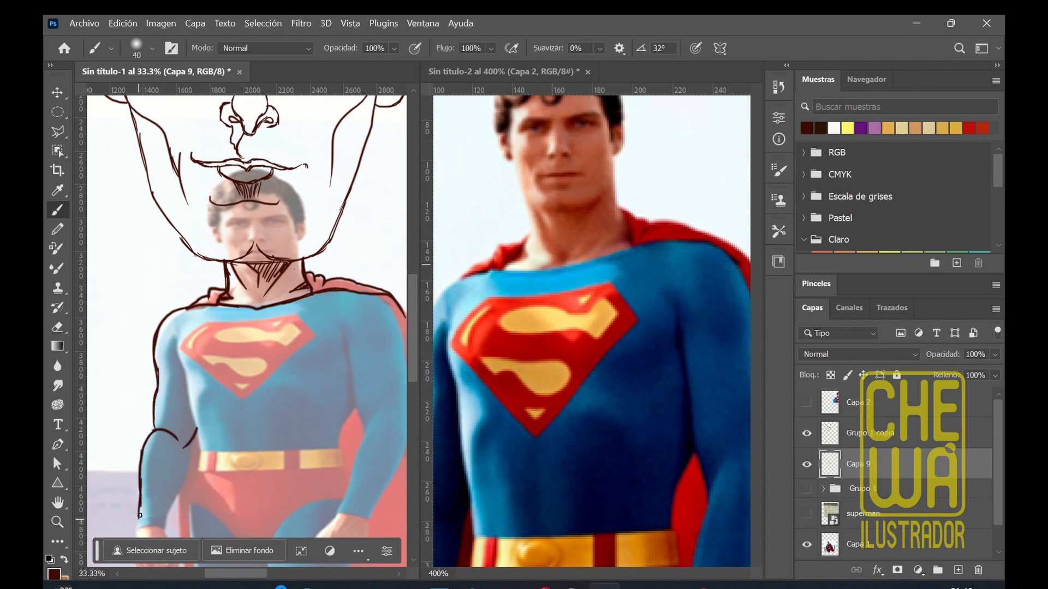
Step: Trace the inner contour of the arm on the image's left side, the torso sides, and the pectoral and abdominal lines
left_click_drag(191, 441, 163, 528)
left_click_drag(177, 330, 195, 430)
left_click_drag(215, 398, 199, 432)
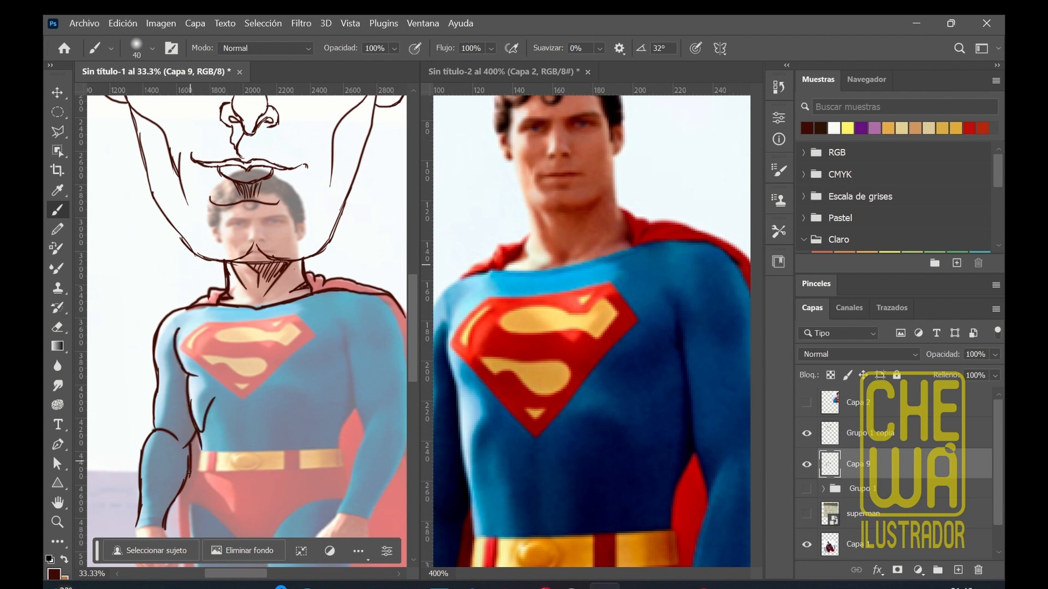
mouse_move(344, 328)
left_mouse_down()
mouse_move(308, 357)
mouse_move(305, 370)
mouse_move(337, 449)
left_mouse_up()
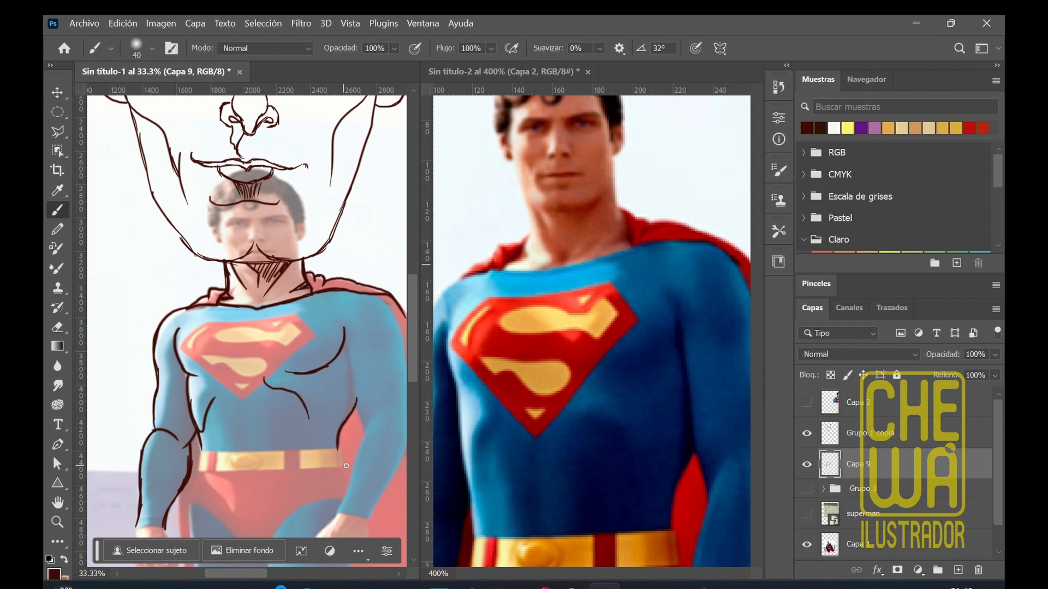
Step: Trace the arm on the image's right side from shoulder to wrist, including the elbow crease and the sleeve cuff
left_click_drag(344, 326, 365, 422)
left_click_drag(260, 574, 275, 576)
mouse_move(303, 295)
left_mouse_down()
mouse_move(335, 376)
mouse_move(334, 428)
mouse_move(285, 443)
mouse_move(264, 495)
left_mouse_up()
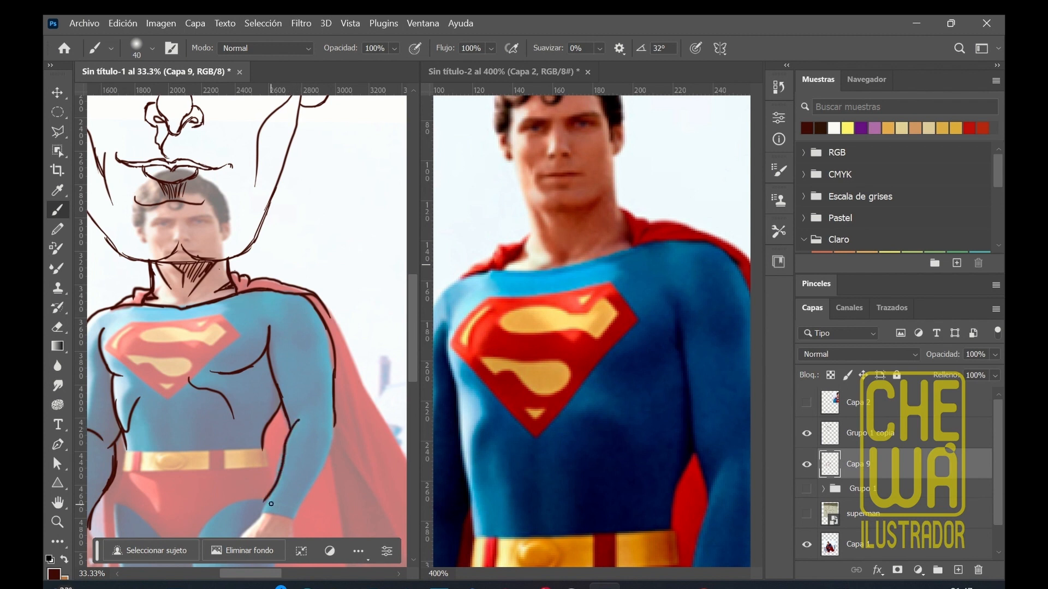
key("ctrl+z")
left_click_drag(329, 452, 290, 519)
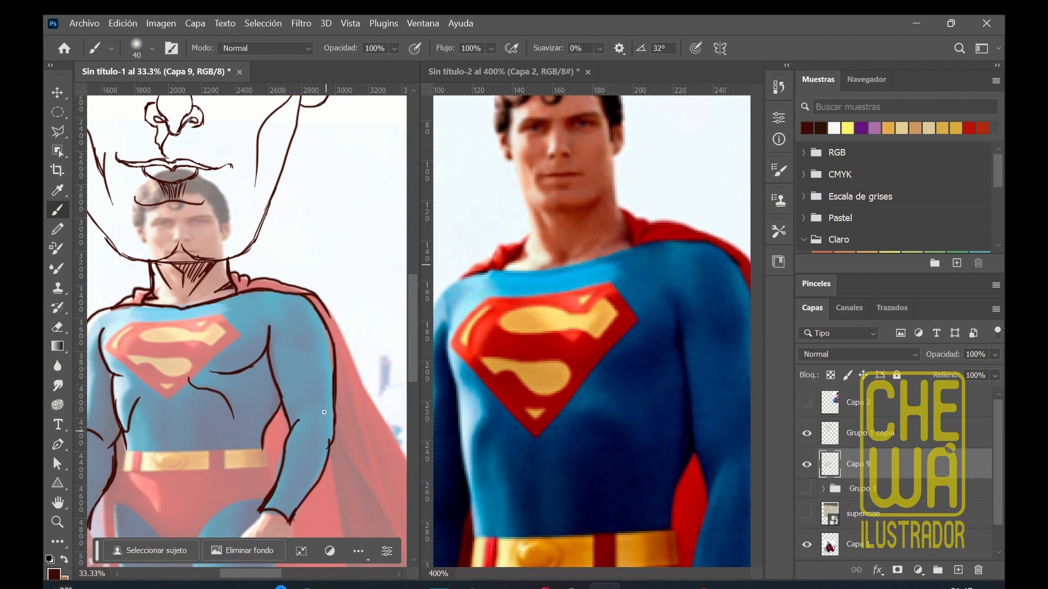
Step: Trace the belt's upper and lower edges, its loops and the oval buckle
left_click_drag(125, 449, 262, 448)
key("ctrl+z")
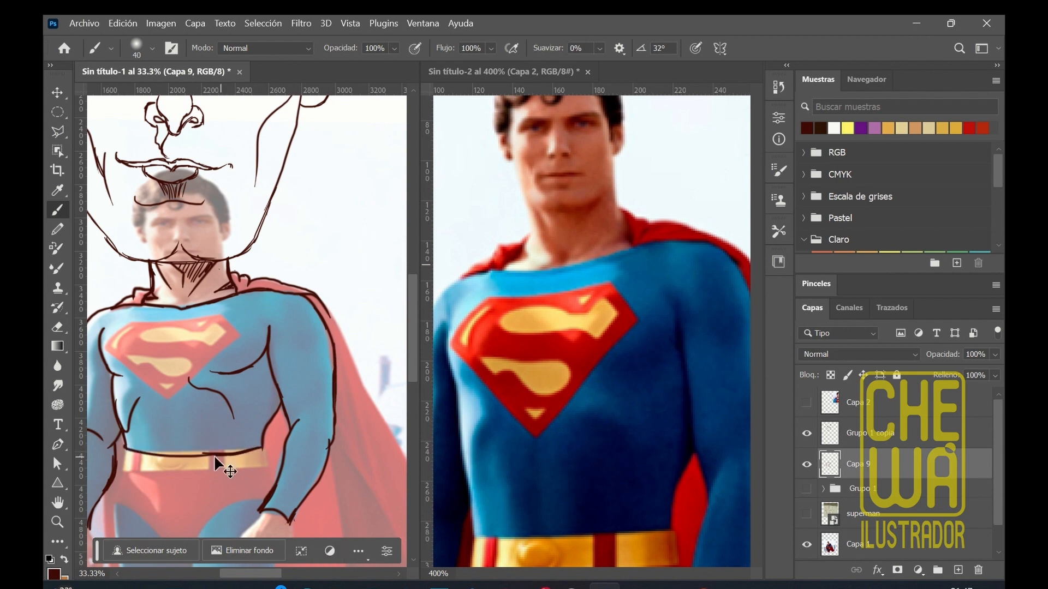
scroll(162, 367, "down", 3)
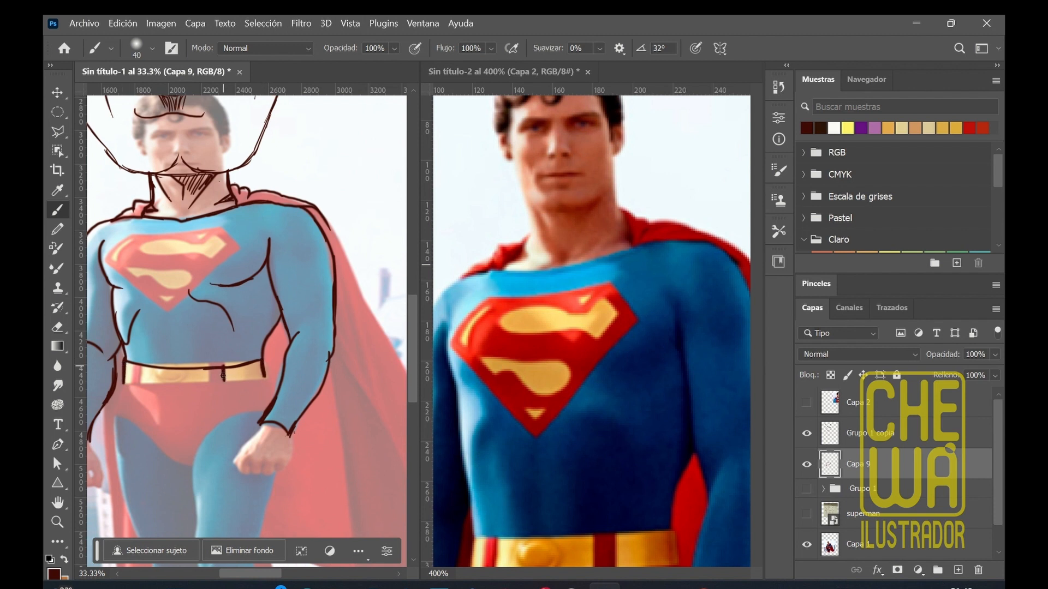
left_click_drag(137, 367, 137, 384)
mouse_move(163, 370)
left_mouse_down()
mouse_move(155, 377)
mouse_move(161, 369)
left_mouse_up()
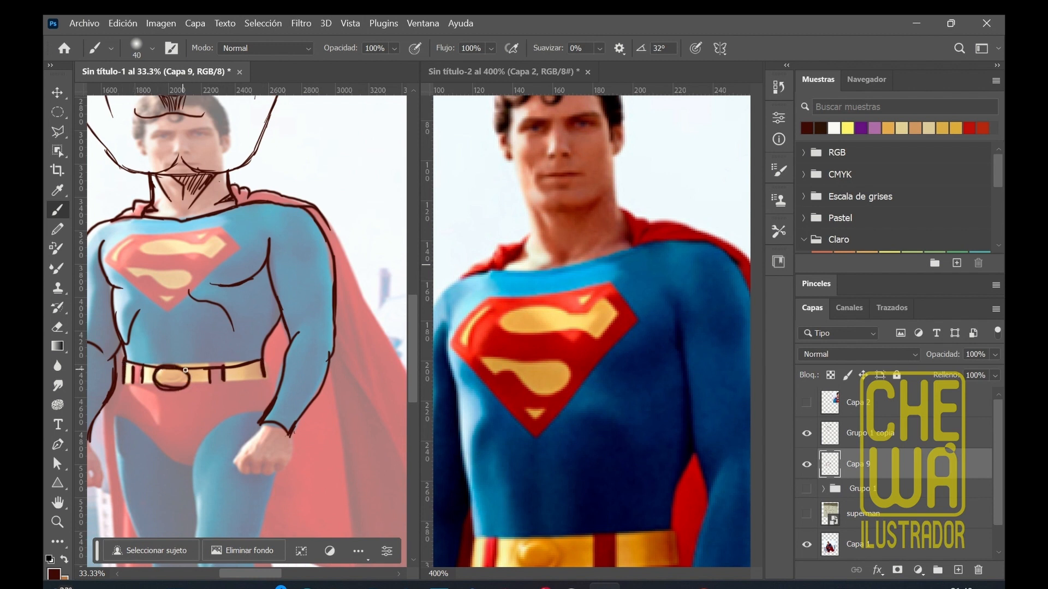
left_click_drag(224, 382, 266, 380)
Step: Trace the trunks below the belt, with their side edges and both curved leg openings
left_click_drag(130, 364, 117, 418)
key("ctrl+z")
mouse_move(123, 382)
left_mouse_down()
mouse_move(137, 417)
mouse_move(219, 438)
mouse_move(118, 413)
mouse_move(165, 455)
mouse_move(262, 416)
left_mouse_up()
key("ctrl+z")
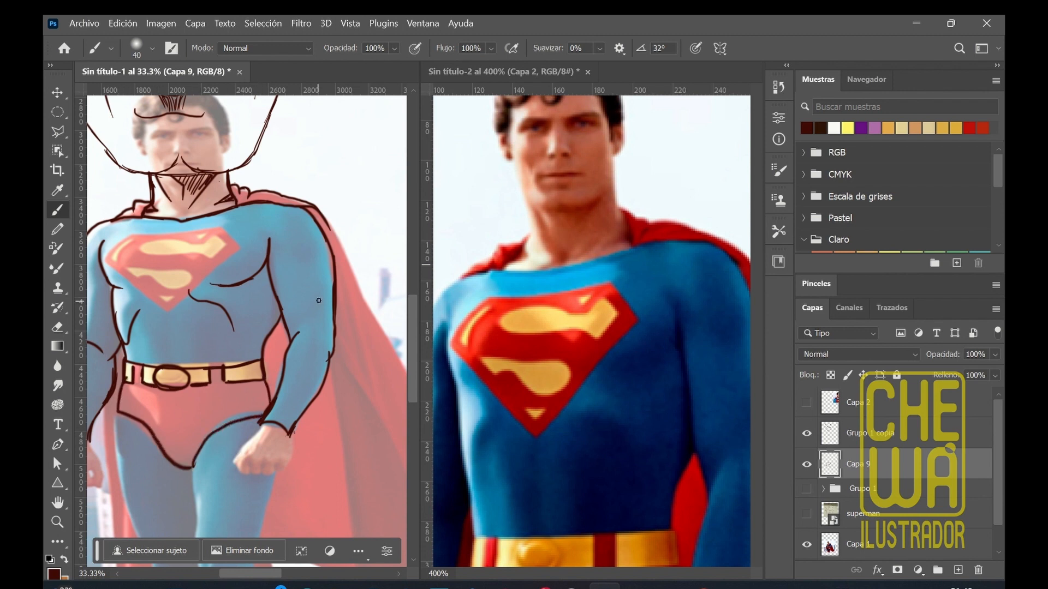
Step: Trace the sleeve cuff and the closed fist with its thumb and fingers on the image's left side
key("ctrl+minus")
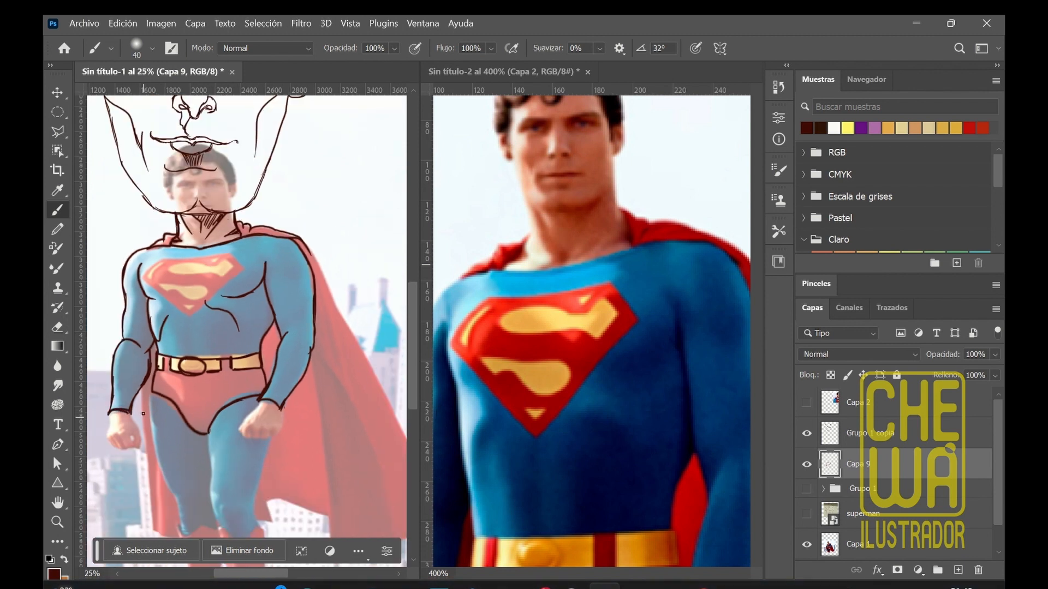
left_click_drag(130, 410, 144, 429)
key("ctrl+plus")
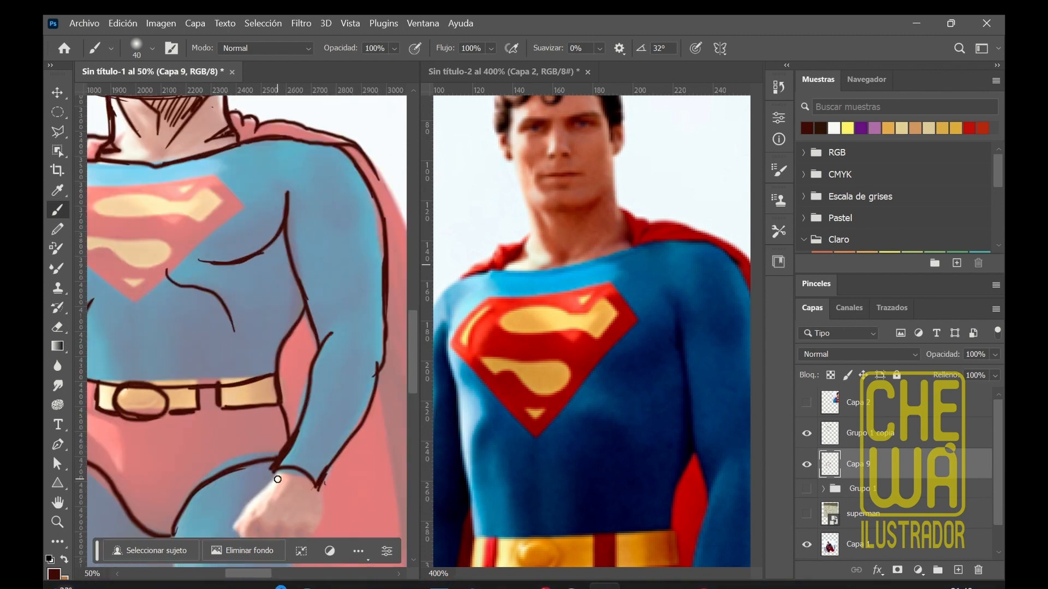
key("ctrl+plus")
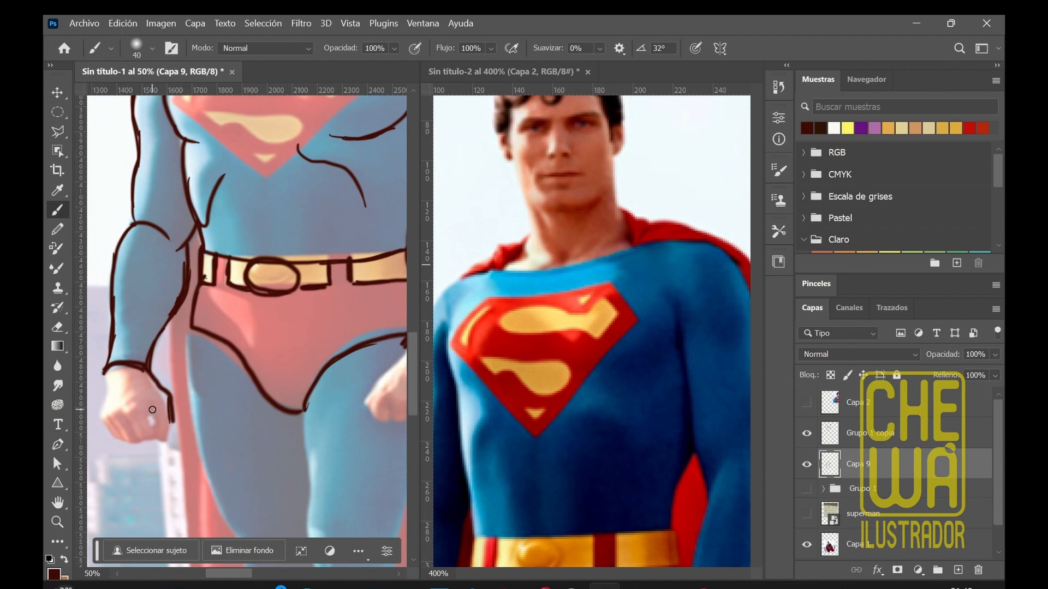
left_click_drag(147, 396, 159, 427)
left_click_drag(159, 425, 174, 438)
mouse_move(107, 370)
left_mouse_down()
mouse_move(102, 403)
mouse_move(111, 437)
mouse_move(136, 445)
left_mouse_up()
left_click_drag(122, 417, 143, 441)
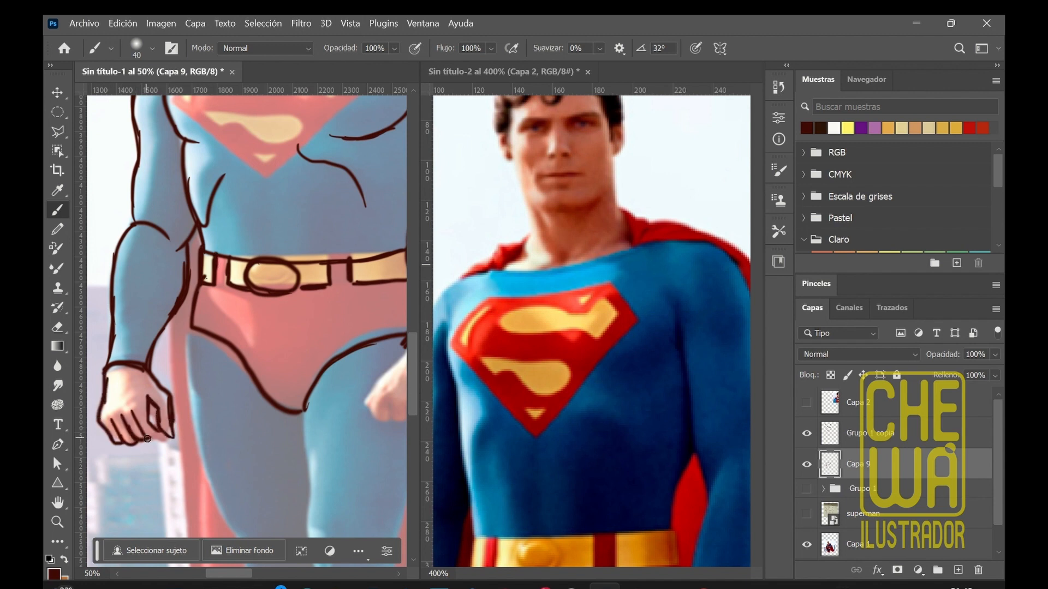
Step: Trace the closed fist on the image's right side, with its thumb, finger separations and outer edge
left_click_drag(242, 574, 268, 580)
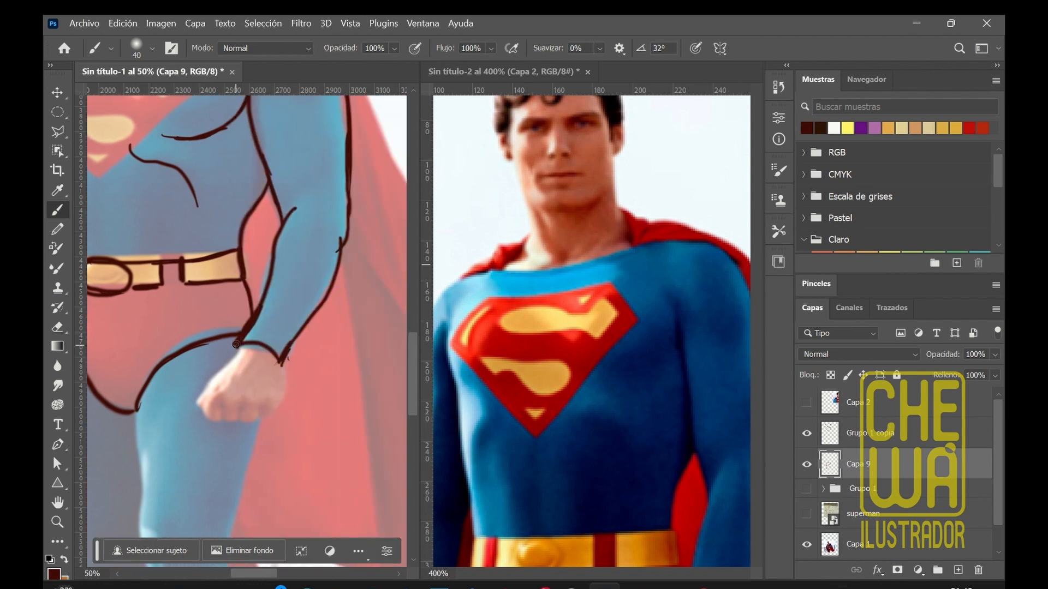
mouse_move(237, 343)
left_mouse_down()
mouse_move(205, 405)
mouse_move(224, 423)
left_mouse_up()
left_click_drag(238, 403, 240, 424)
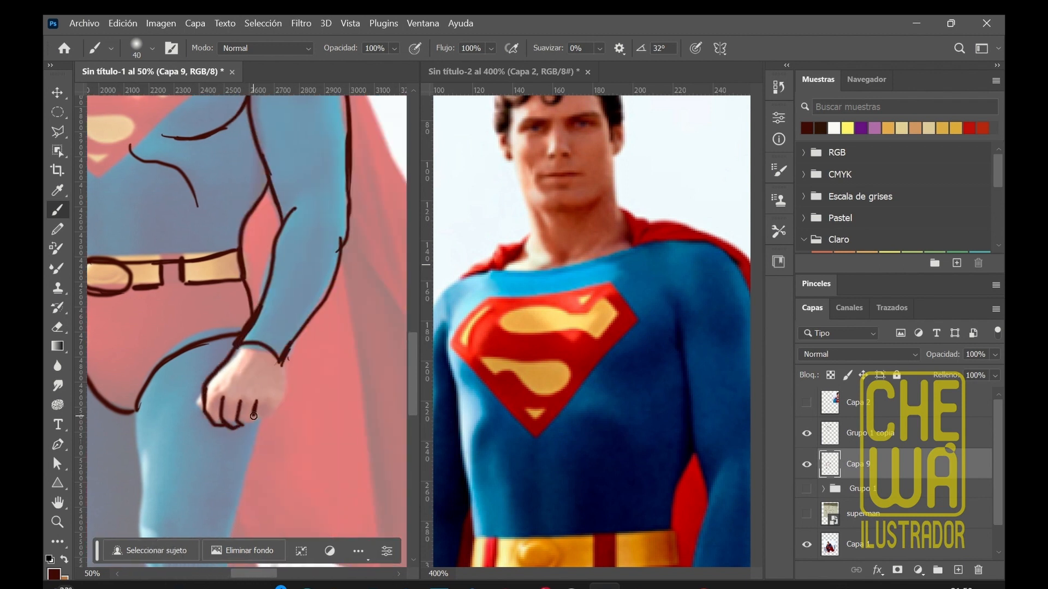
left_click_drag(281, 363, 261, 426)
left_click_drag(207, 393, 202, 408)
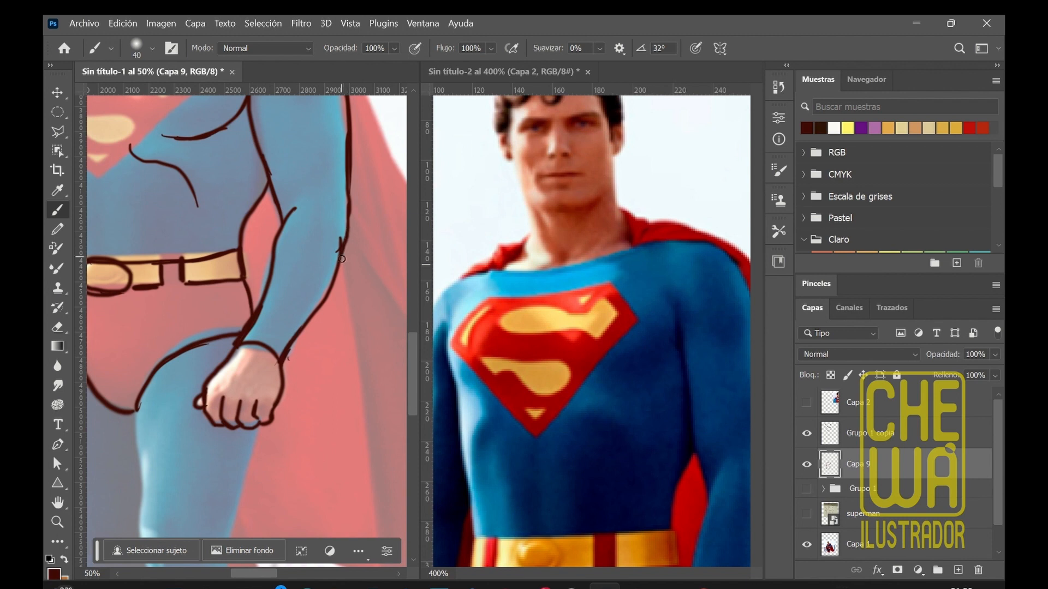
Step: Retouch the outline of the belt segment to the right of the buckle
left_click_drag(194, 262, 232, 256)
left_click_drag(184, 283, 240, 279)
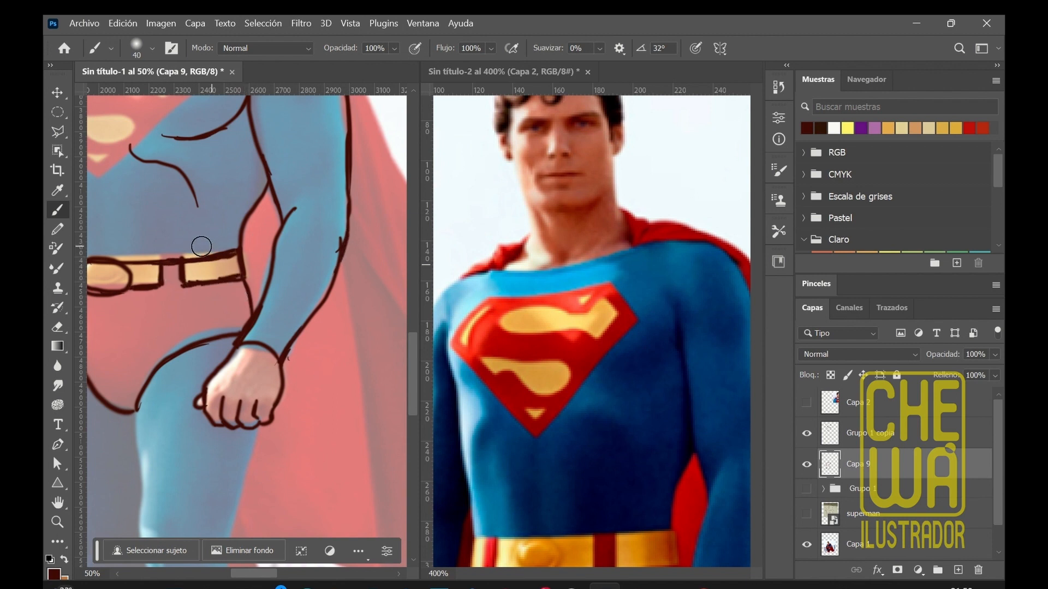
left_click_drag(235, 244, 221, 279)
Step: Shorten the body line art on Capa 9 slightly with Free Transform
key("ctrl+minus")
key("ctrl+minus")
mouse_move(412, 308)
left_mouse_down()
mouse_move(417, 333)
mouse_move(181, 328)
left_mouse_up()
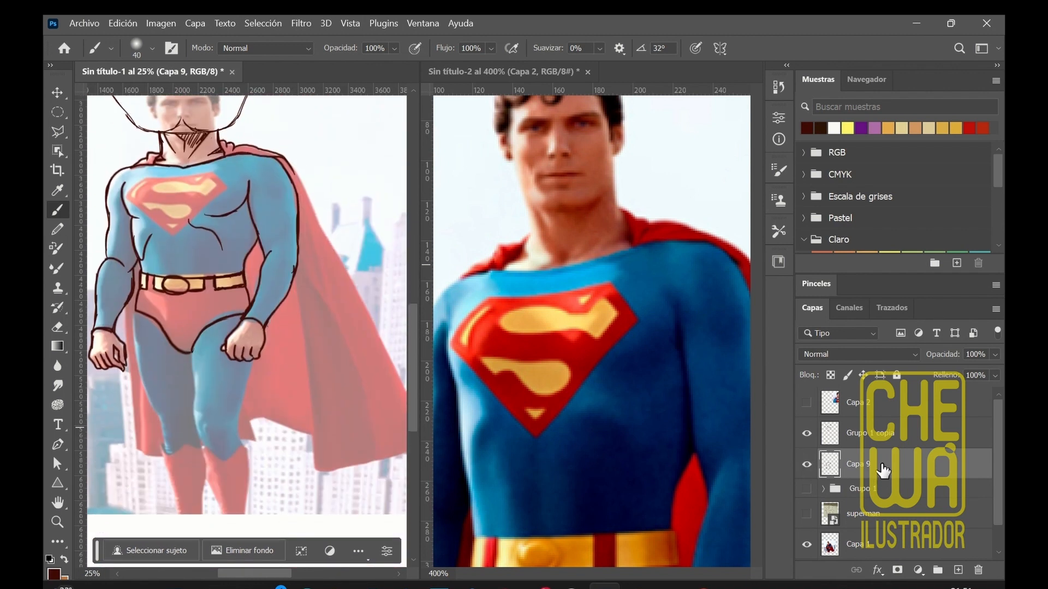
key("ctrl+t")
left_click_drag(295, 373, 290, 361)
key("Return")
Step: Add a new layer above Capa 9 and trace the contours of both thighs down to the knees
key("ctrl+shift+alt+n")
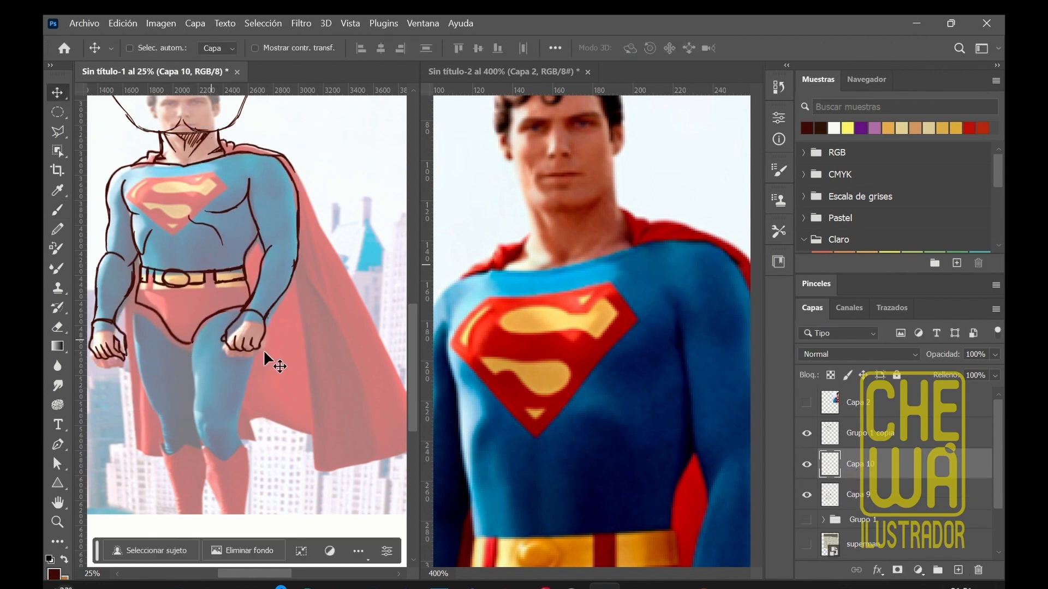
key("b")
scroll(117, 283, "down", 1)
mouse_move(135, 284)
left_mouse_down()
mouse_move(137, 350)
mouse_move(162, 411)
left_mouse_up()
mouse_move(193, 318)
left_mouse_down()
mouse_move(194, 395)
mouse_move(218, 417)
left_mouse_up()
left_click_drag(253, 337, 239, 410)
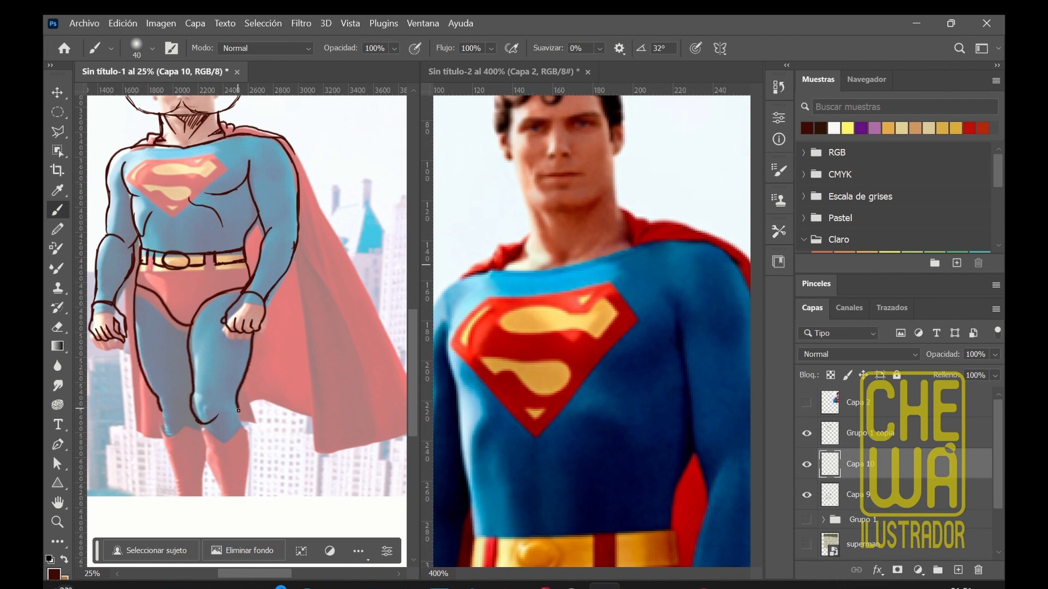
Step: Trace the pointed boot tops under the knees and the contours of both boots down to the photo's lower edge
left_click_drag(155, 406, 188, 430)
left_click_drag(186, 422, 200, 429)
left_click_drag(163, 430, 182, 505)
left_click_drag(199, 429, 222, 505)
mouse_move(245, 423)
left_mouse_down()
mouse_move(243, 497)
mouse_move(206, 459)
left_mouse_up()
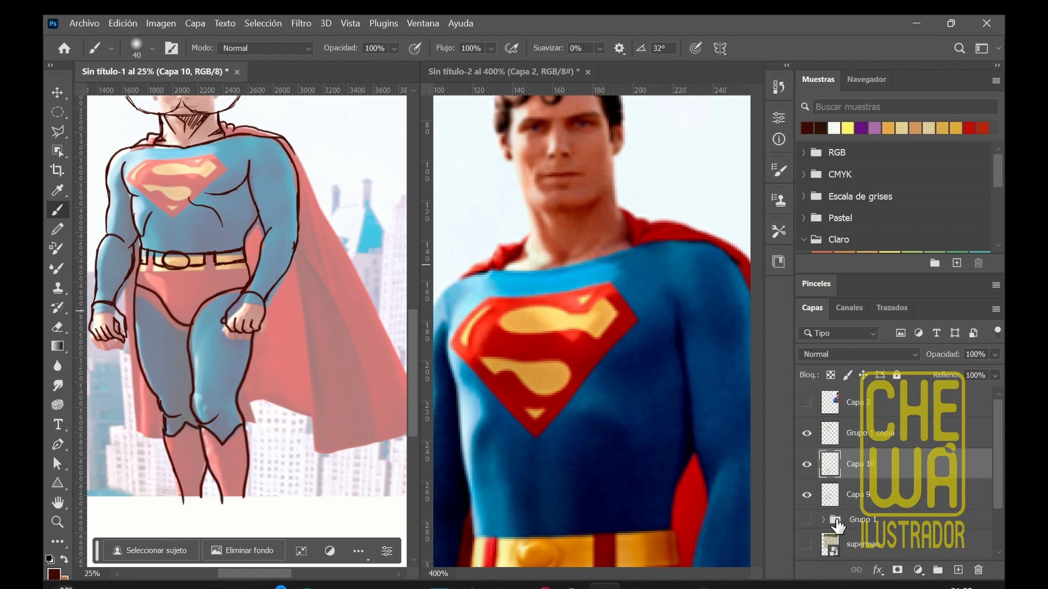
Step: Shorten the leg line art on Capa 10 slightly with Free Transform
key("ctrl+t")
mouse_move(196, 503)
left_mouse_down()
mouse_move(199, 481)
mouse_move(194, 487)
left_mouse_up()
key("Return")
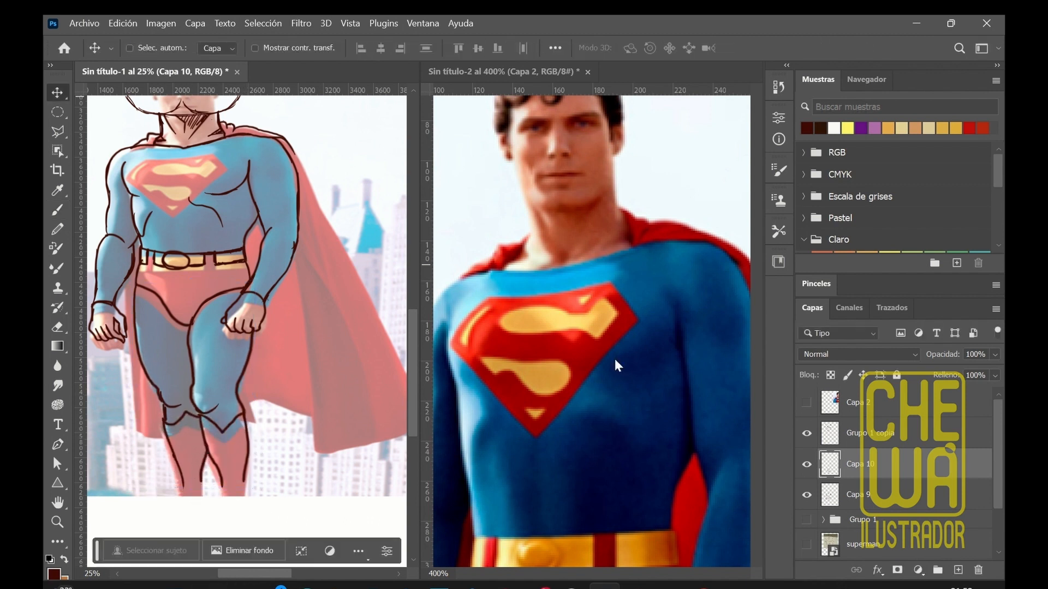
Step: Add a new layer and trace the cape's outer edges, inner folds and wavy hem on both sides of the legs
left_click(958, 570)
left_click(57, 210)
left_click_drag(288, 145, 407, 371)
left_click_drag(298, 241, 377, 441)
left_click_drag(129, 280, 141, 426)
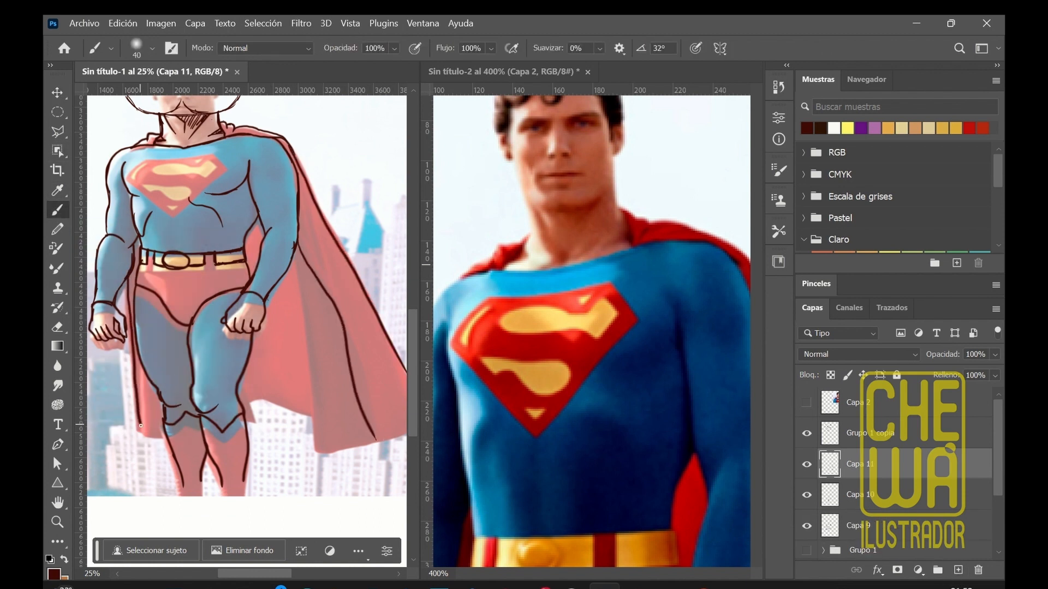
left_click_drag(244, 411, 326, 419)
mouse_move(299, 257)
left_mouse_down()
mouse_move(320, 390)
mouse_move(393, 435)
mouse_move(406, 425)
left_mouse_up()
left_click_drag(287, 573, 306, 569)
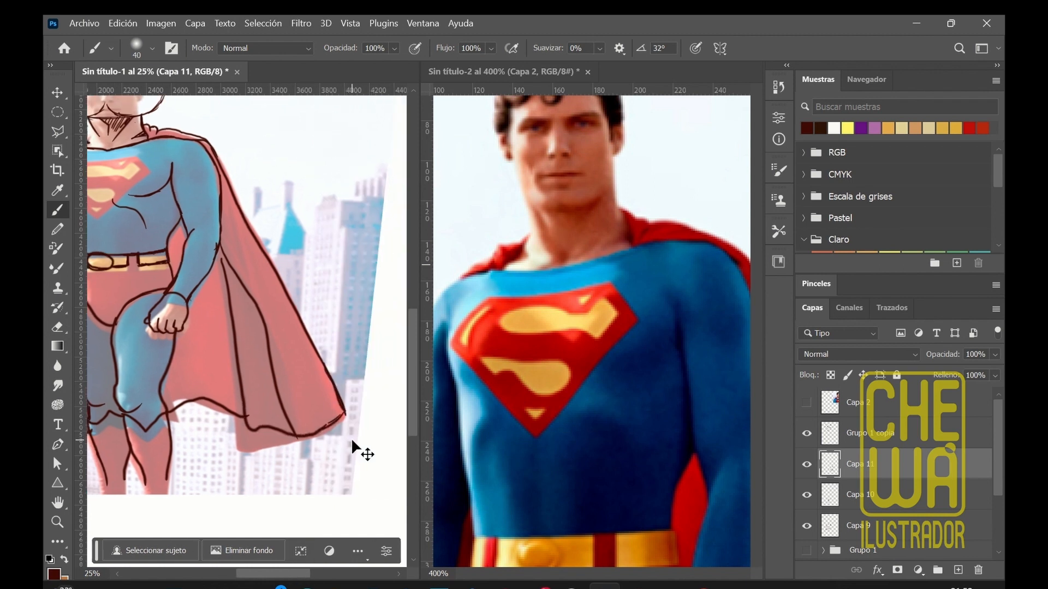
Step: Switch to Chrome and browse the Superman image results and related images for a full-body comic reference showing the boots
key("ctrl+minus")
left_click(704, 587)
left_click_drag(970, 235, 980, 238)
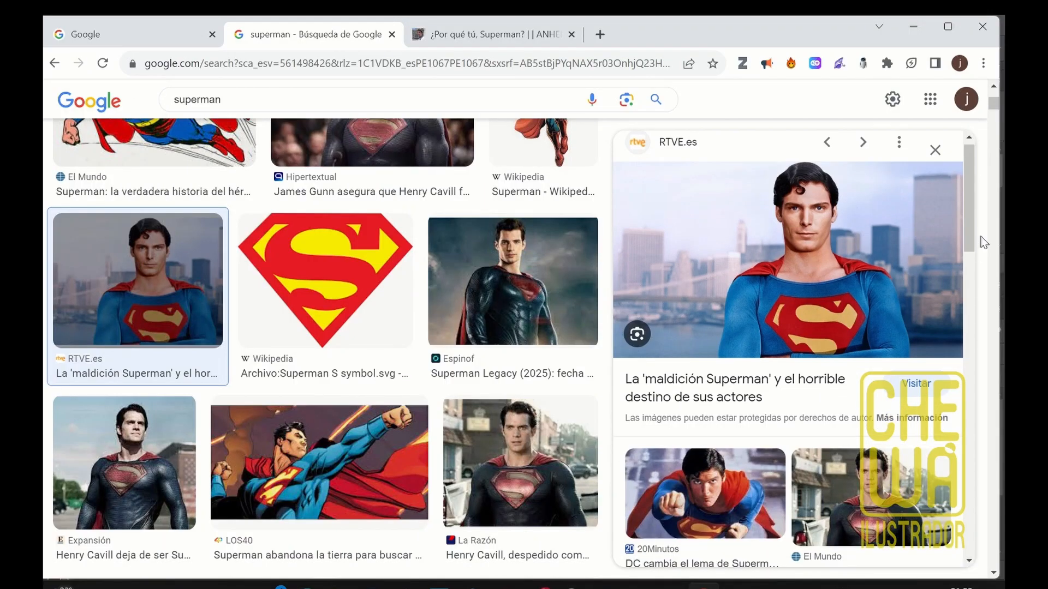
left_click(551, 147)
scroll(789, 328, "down", 3)
scroll(788, 325, "down", 5)
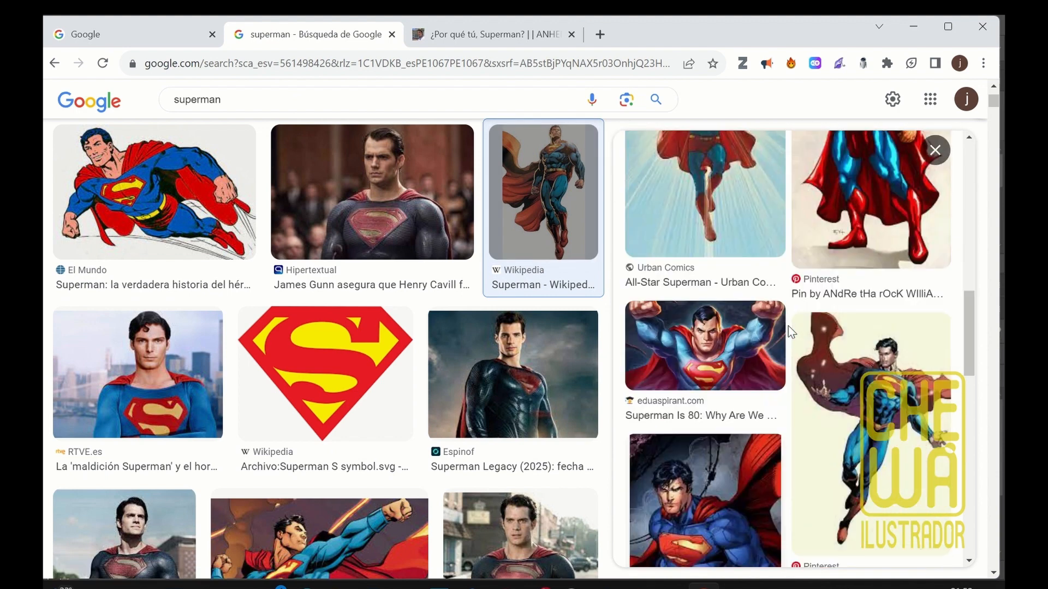
scroll(468, 380, "down", 6)
scroll(469, 380, "down", 3)
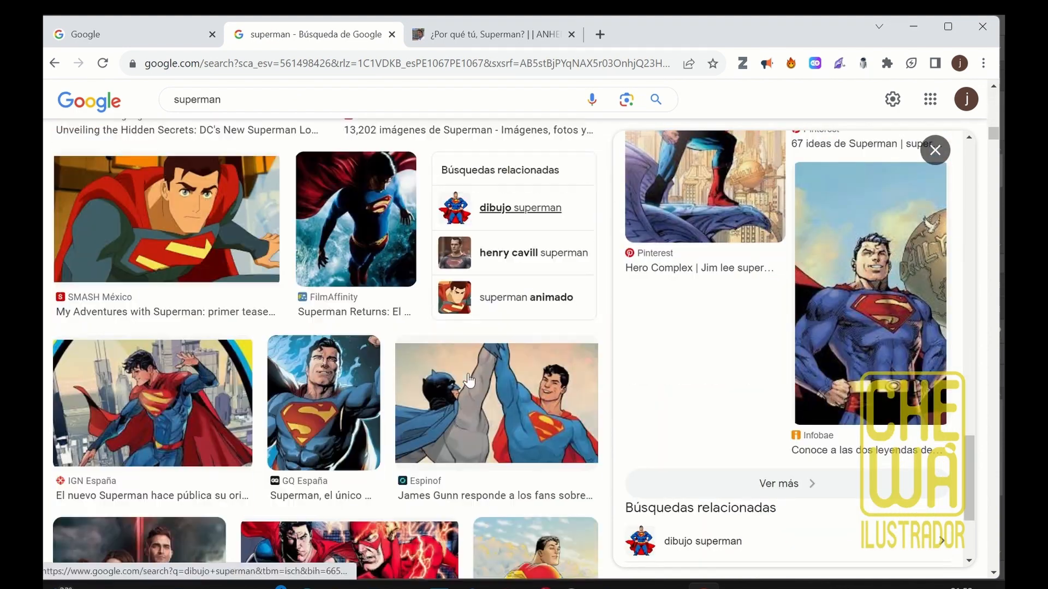
scroll(467, 372, "up", 8)
scroll(852, 332, "up", 6)
Step: Return to the image results and capture a screenshot of the legs in the Wikipedia comic Superman illustration
left_click(852, 332)
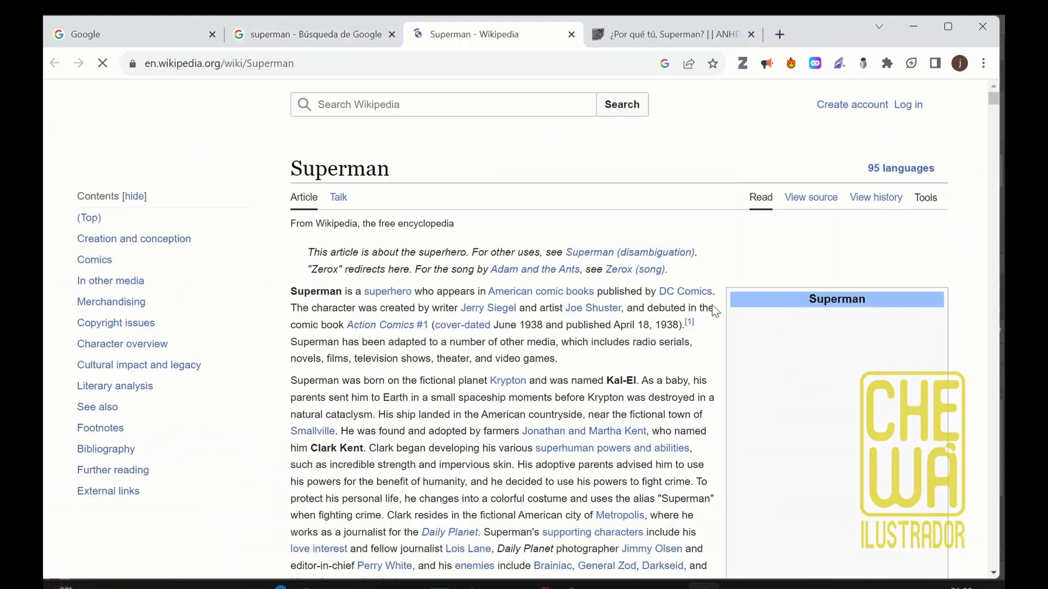
left_click(316, 34)
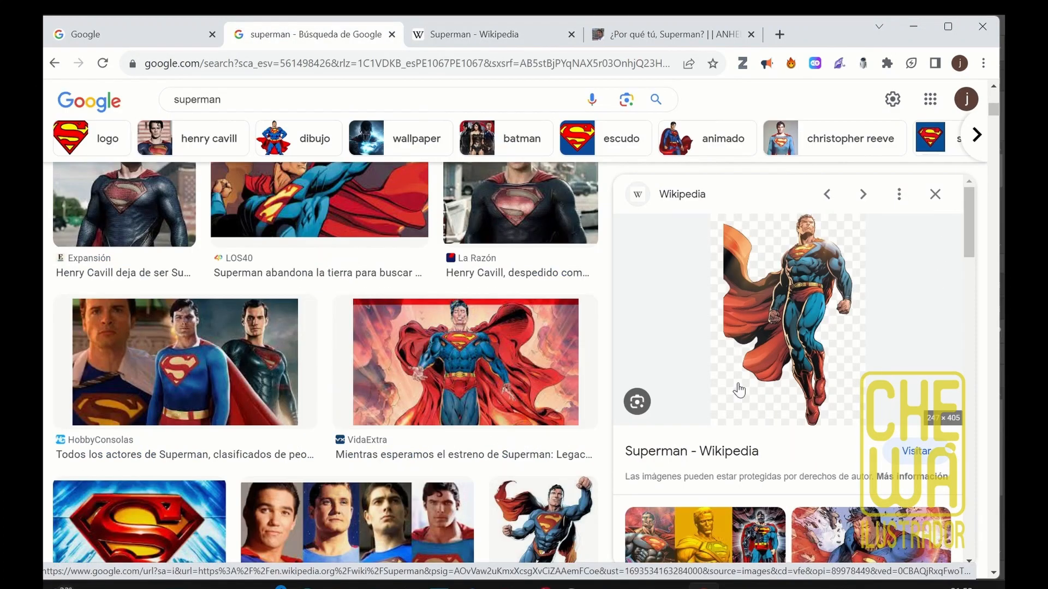
key("super+shift+s")
left_click_drag(757, 298, 849, 429)
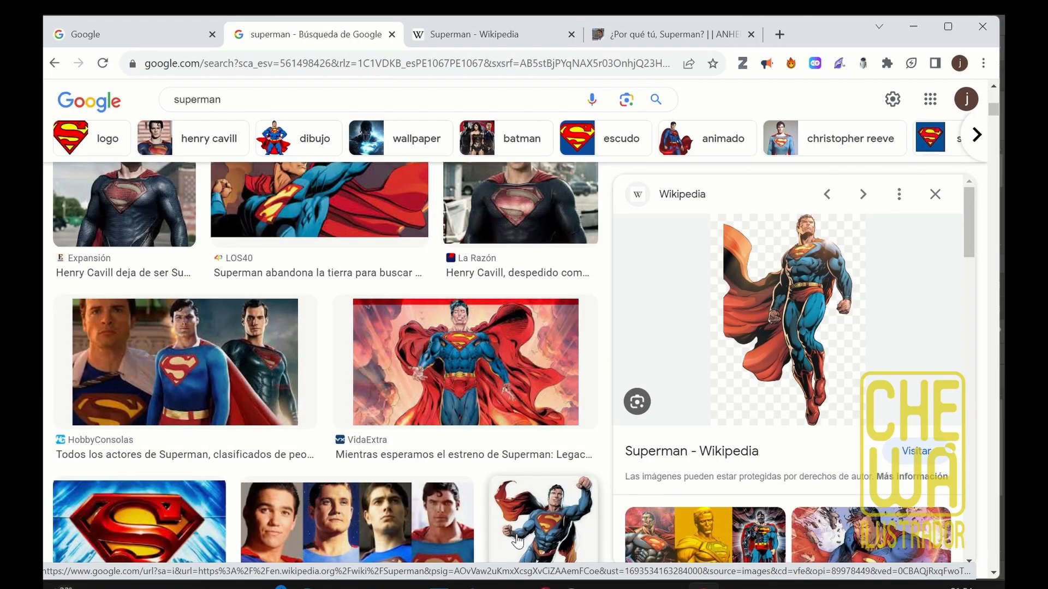
Step: Switch to Photoshop, paste the captured legs as a new layer, and enlarge and position them over the drawn legs
left_click(601, 584)
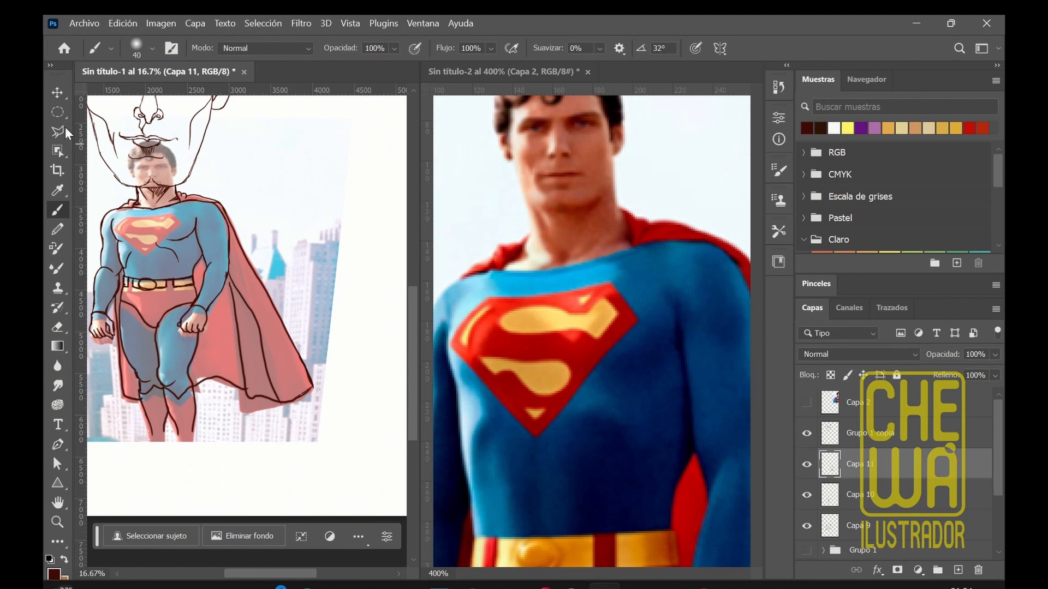
left_click(57, 93)
key("ctrl+v")
key("ctrl+t")
left_click_drag(255, 317, 357, 418)
left_click_drag(318, 379, 207, 404)
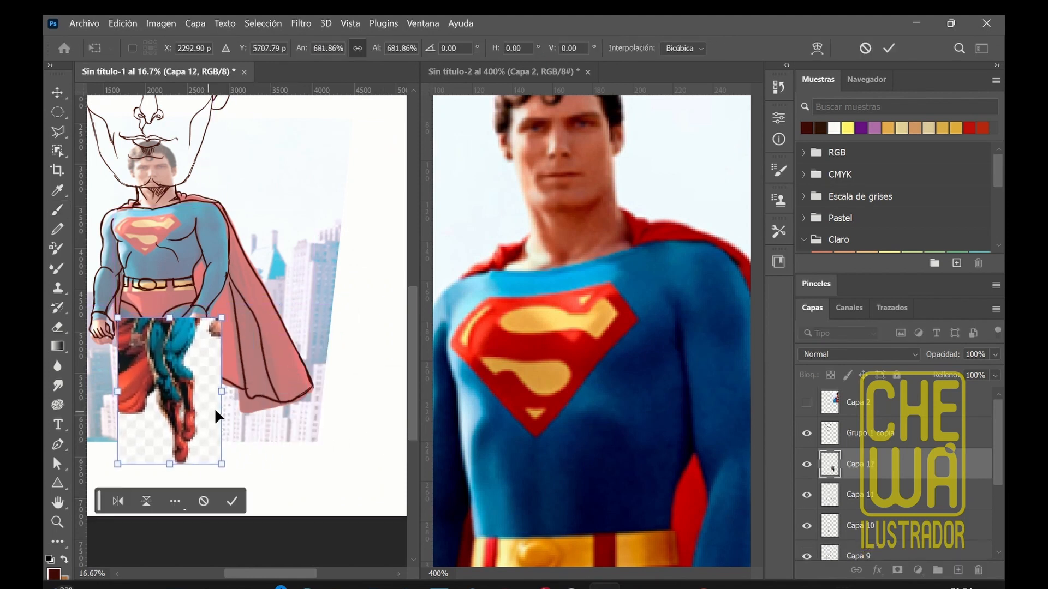
left_click_drag(221, 465, 241, 500)
key("Return")
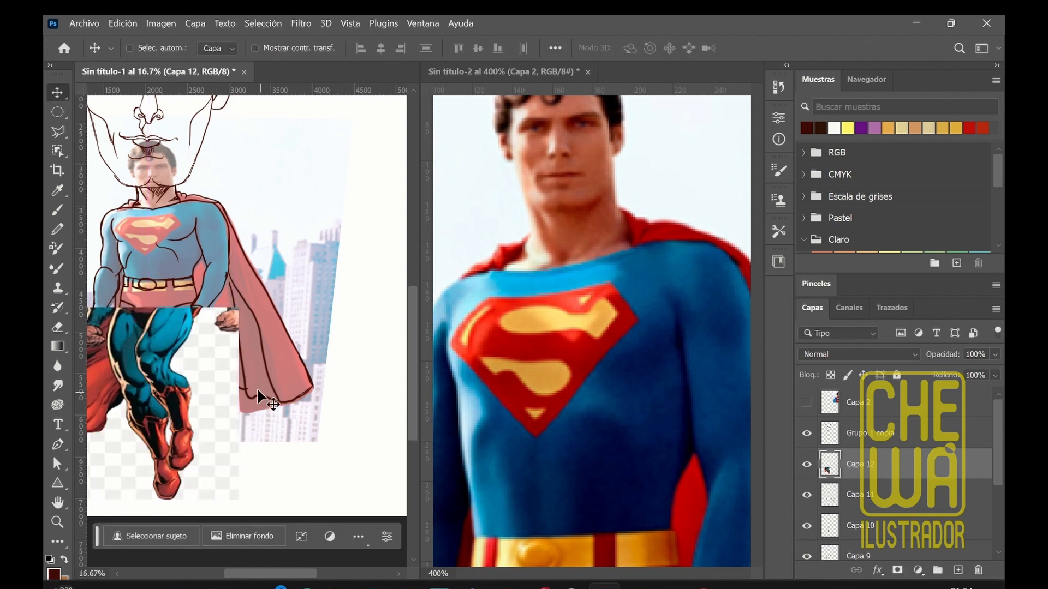
Step: Place the pasted legs below Capa 9 at 49% opacity, hide the body photo layer and align the legs under the trunks
left_click_drag(895, 468, 905, 528)
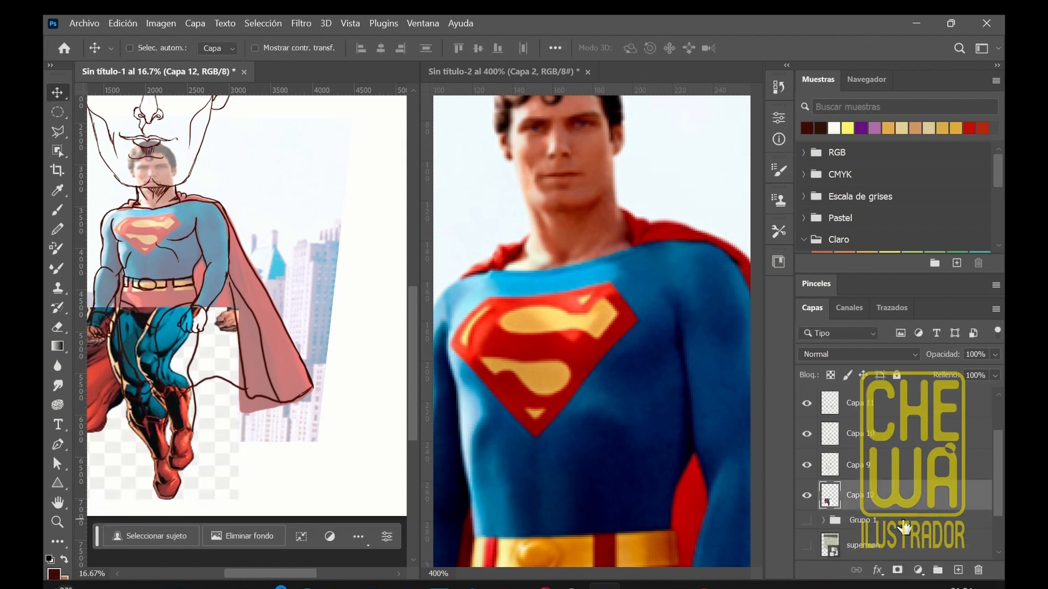
left_click_drag(995, 355, 960, 360)
scroll(825, 505, "down", 2)
left_click(808, 542)
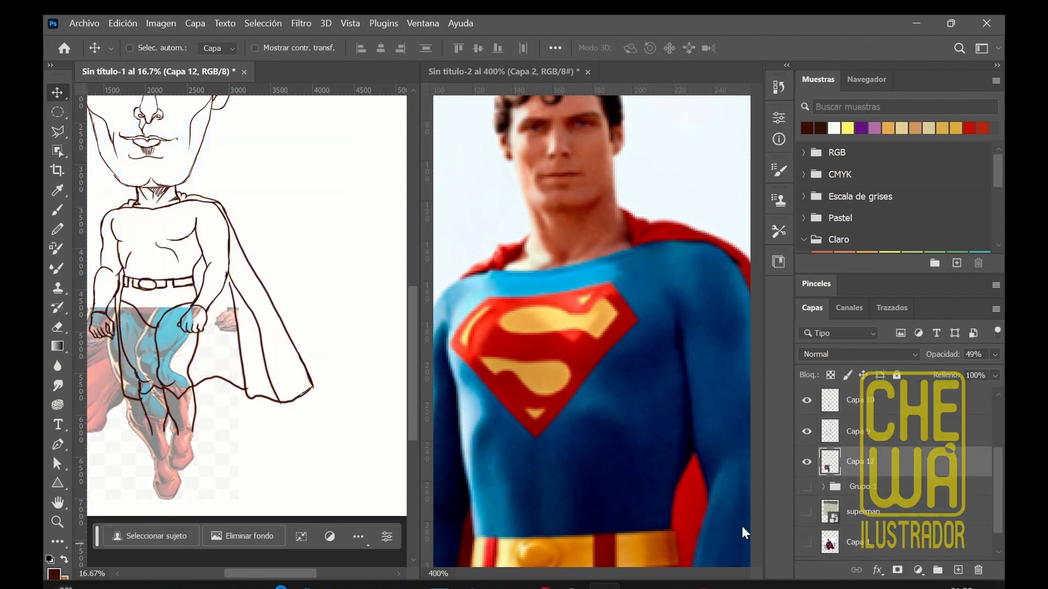
left_click_drag(184, 441, 188, 440)
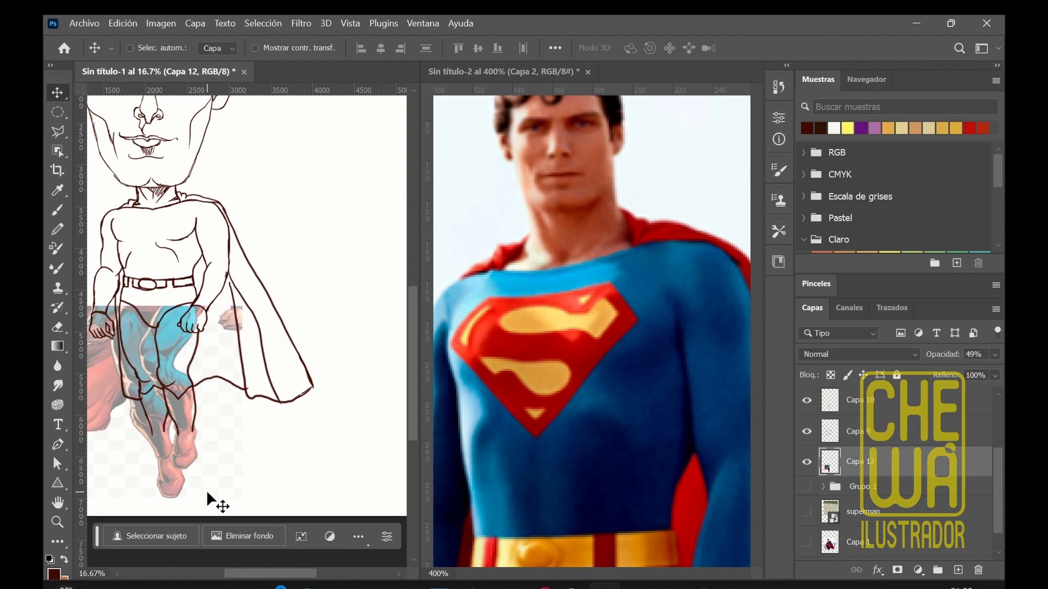
Step: Try to trace the right-hand boot on a new layer above Capa 10, and undo the attempt
key("ctrl+plus")
scroll(245, 328, "down", 4)
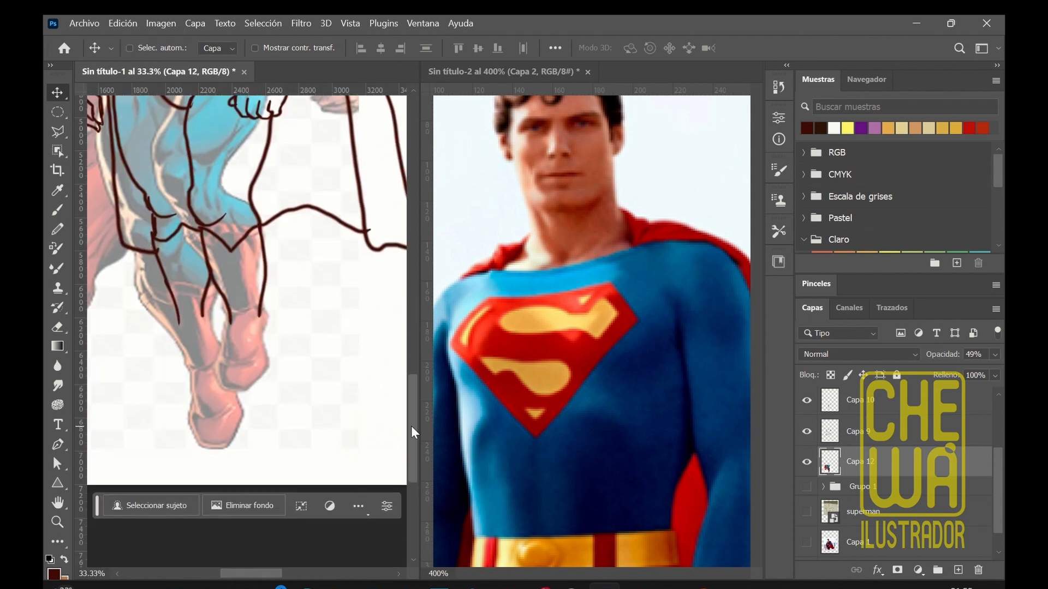
key("b")
scroll(825, 463, "up", 3)
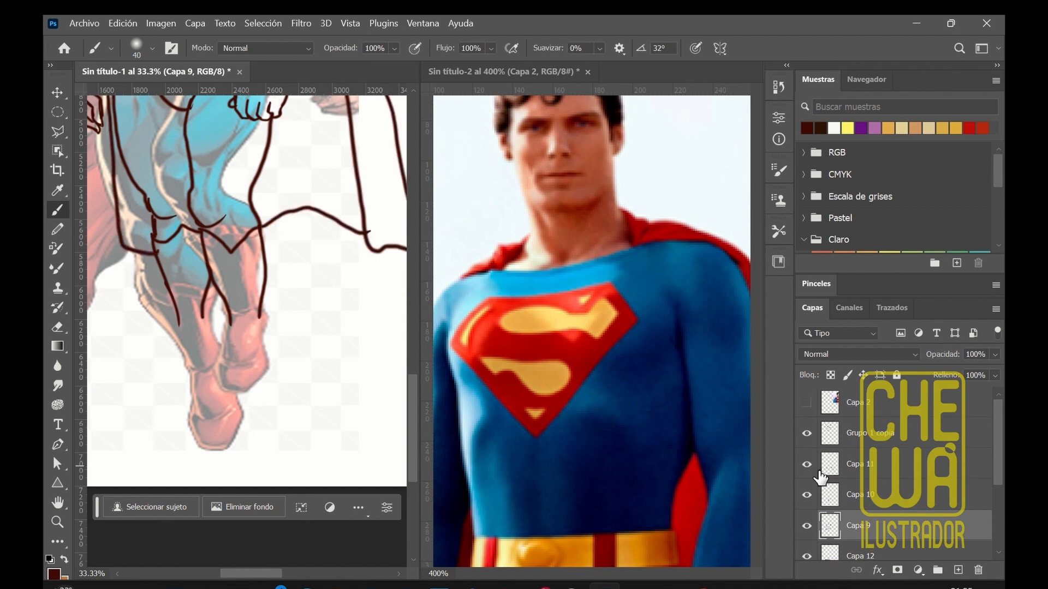
left_click(827, 495)
left_click(956, 570)
mouse_move(230, 315)
left_mouse_down()
mouse_move(220, 379)
mouse_move(243, 391)
left_mouse_up()
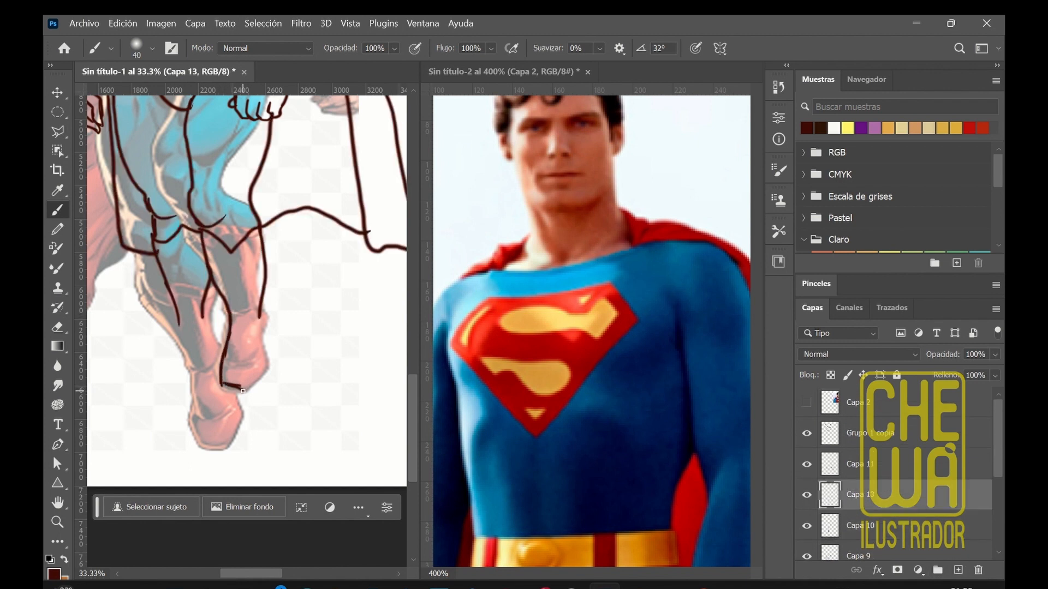
left_click_drag(264, 318, 246, 389)
key("ctrl+z")
key("ctrl+z")
key("ctrl+z")
key("ctrl+z")
key("ctrl+z")
key("ctrl+z")
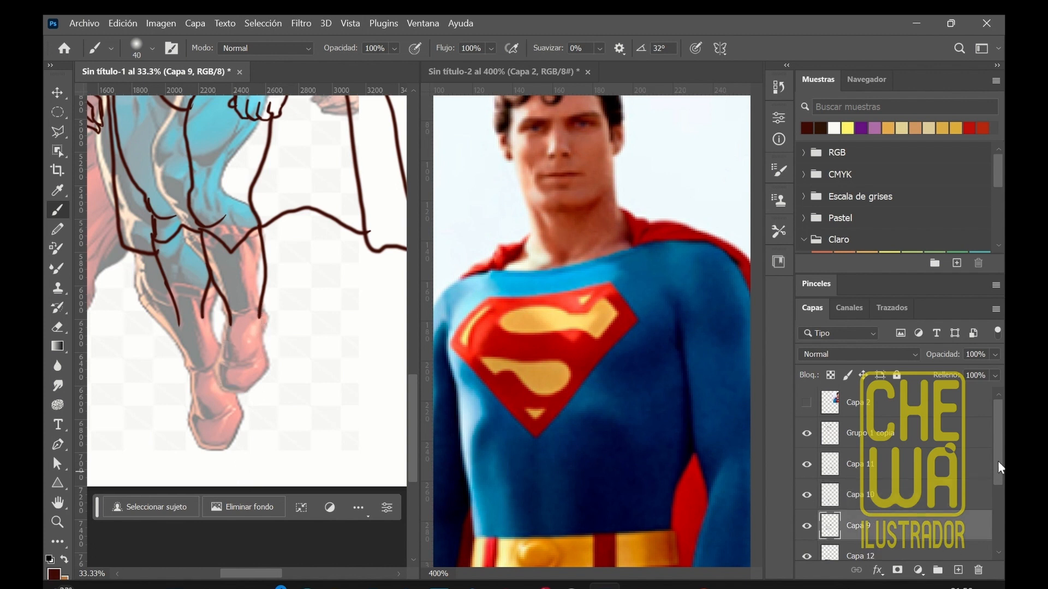
Step: Shift the leg reference on Capa 12 downward so its boots sit lower beneath the drawn legs
key("v")
key("shift+Down")
key("shift+Down")
key("shift+Down")
key("shift+Down")
key("shift+Down")
key("shift+Down")
key("shift+Down")
key("shift+Down")
key("shift+Down")
key("shift+Down")
key("shift+Down")
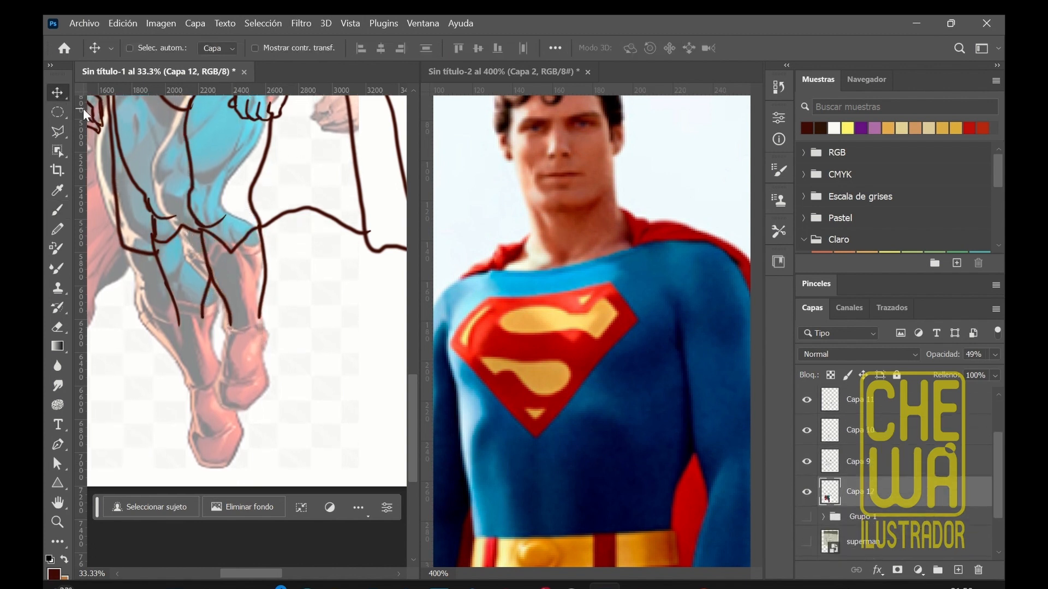
Step: Check the lines on Capa 10 and Capa 11, and add a new brush layer between them
scroll(827, 481, "up", 2)
left_click(822, 473)
left_click(809, 472)
left_click(808, 472)
left_click(808, 441)
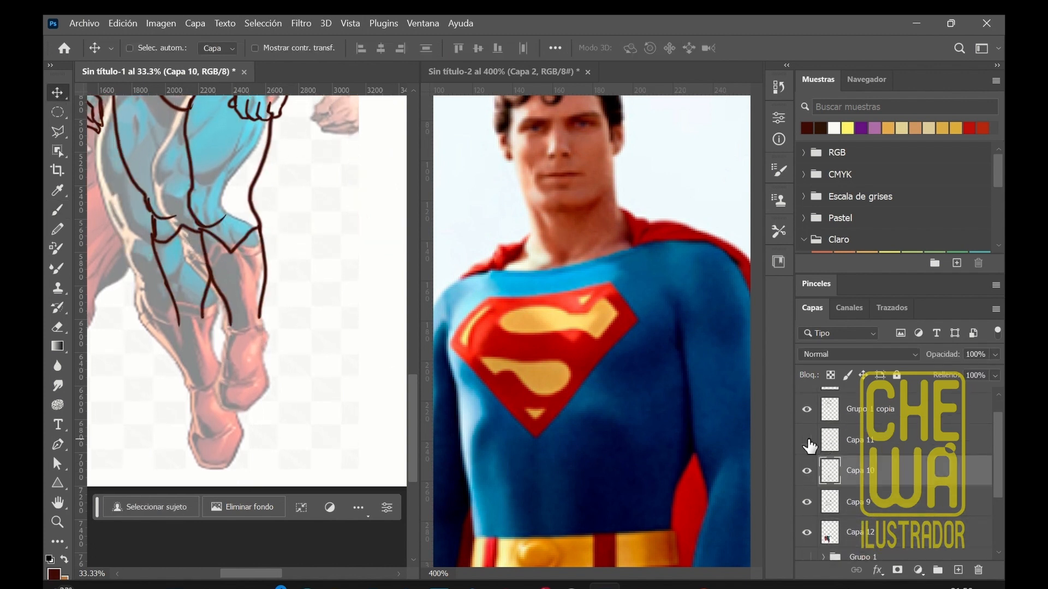
left_click(807, 441)
left_click(959, 571)
key("b")
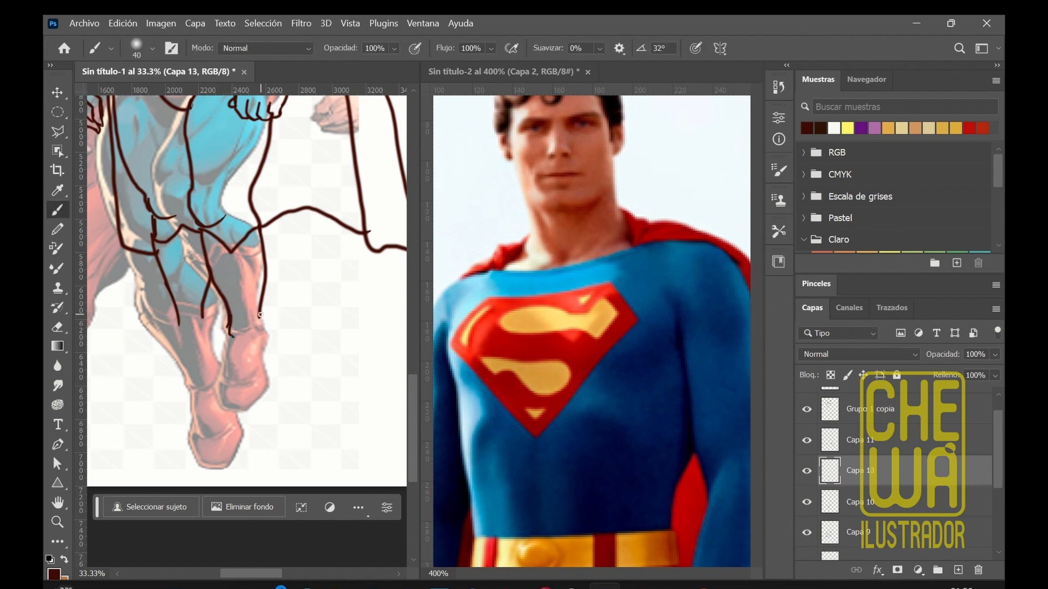
Step: Nudge the Capa 12 leg reference slightly further down to match the end of the right-hand leg
scroll(980, 499, "down", 2)
left_click(974, 518)
left_click(60, 92)
key("shift+Down")
key("shift+Down")
key("shift+Down")
key("shift+Down")
key("shift+Down")
key("shift+Down")
key("shift+Down")
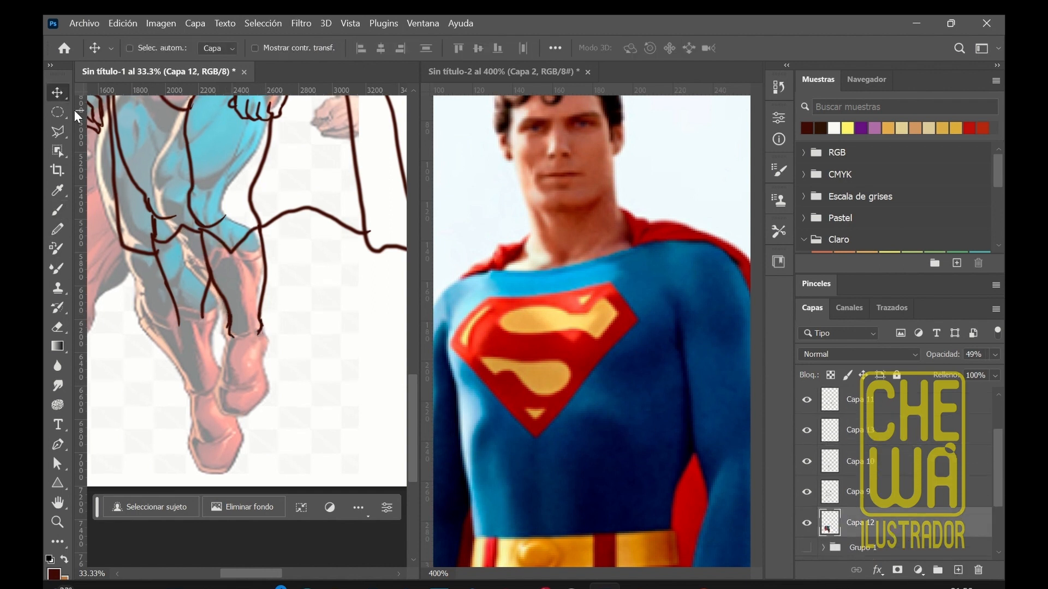
Step: Trace the outline of the right-hand boot on Capa 13 over the comic reference
left_click(875, 435)
key("b")
mouse_move(259, 329)
left_mouse_down()
mouse_move(265, 354)
mouse_move(229, 402)
mouse_move(251, 403)
left_mouse_up()
left_click_drag(263, 366, 247, 419)
left_click_drag(232, 338, 235, 349)
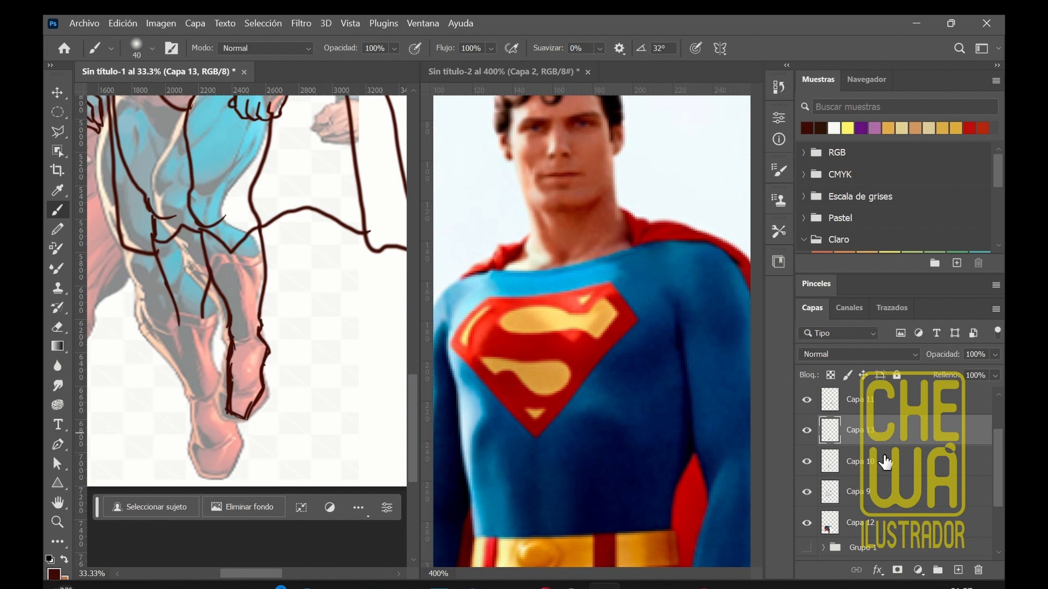
Step: Move the Capa 12 leg reference up so the feet sit higher for shorter boots
left_click(900, 536)
left_click(58, 92)
key("shift+Up")
key("shift+Up")
key("shift+Up")
key("shift+Up")
key("shift+Up")
key("shift+Up")
key("shift+Up")
key("shift+Up")
key("shift+Up")
key("shift+Up")
key("shift+Up")
key("shift+Up")
key("shift+Up")
key("shift+Up")
key("shift+Up")
key("shift+Up")
key("shift+Up")
key("shift+Up")
key("shift+Up")
key("shift+Up")
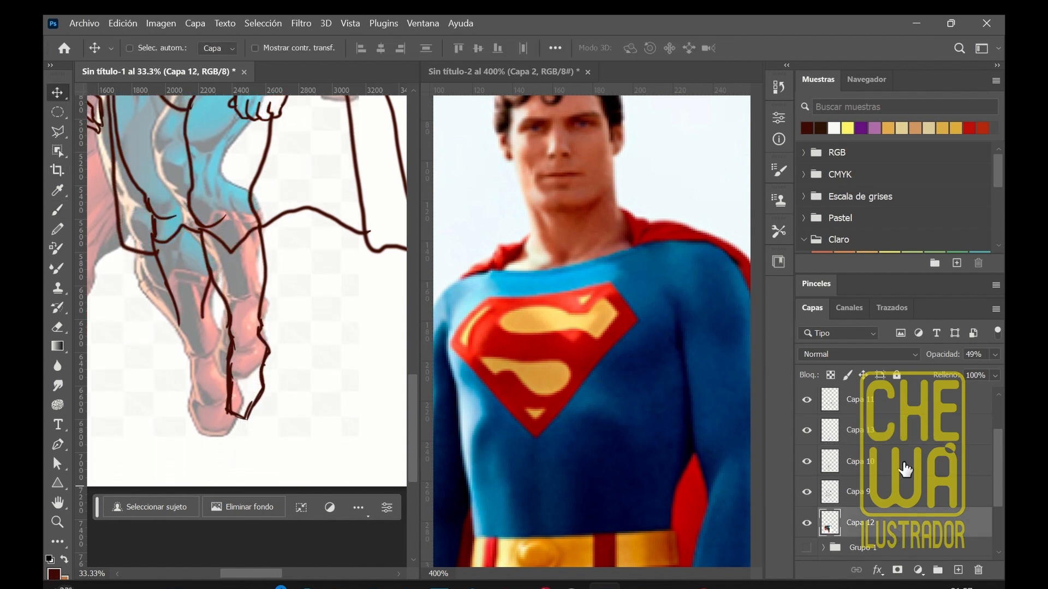
Step: Redraw the right-hand boot's foot shorter on Capa 13 and trace the left-hand boot beside it
left_click(901, 431)
key("b")
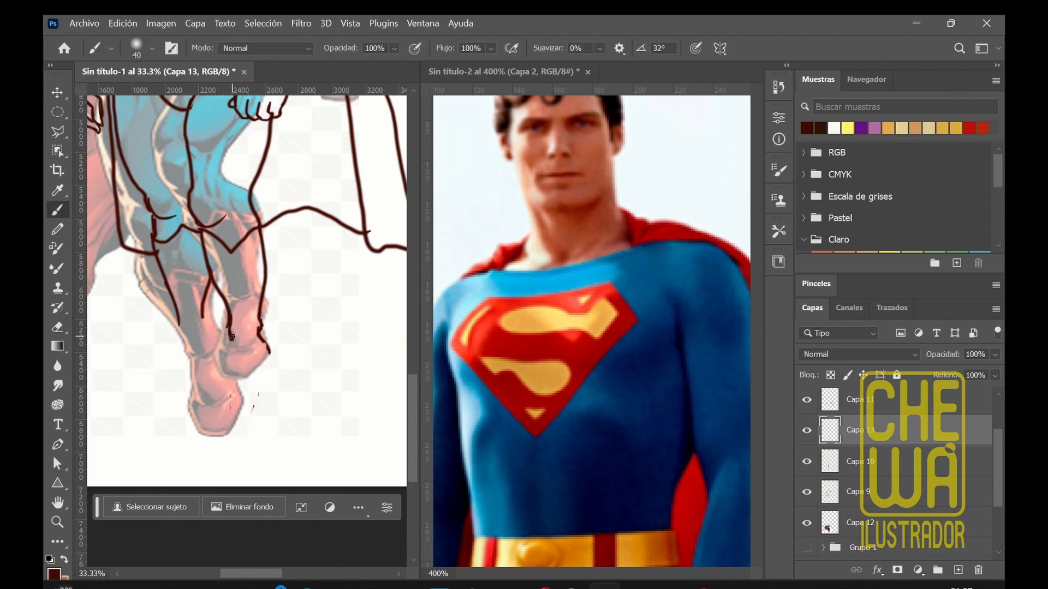
left_click_drag(232, 337, 221, 391)
left_click_drag(270, 354, 256, 380)
mouse_move(205, 306)
left_mouse_down()
mouse_move(209, 341)
mouse_move(188, 376)
mouse_move(199, 420)
left_mouse_up()
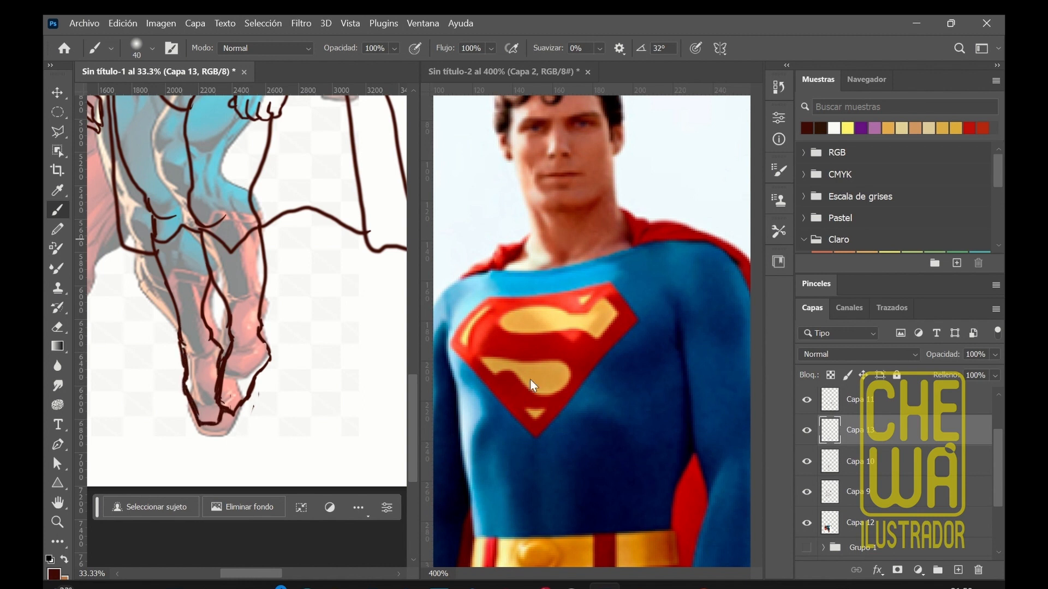
Step: Hide the Capa 12 leg reference and show the body photo layer Capa 1 again
key("ctrl+minus")
key("ctrl+minus")
key("ctrl+minus")
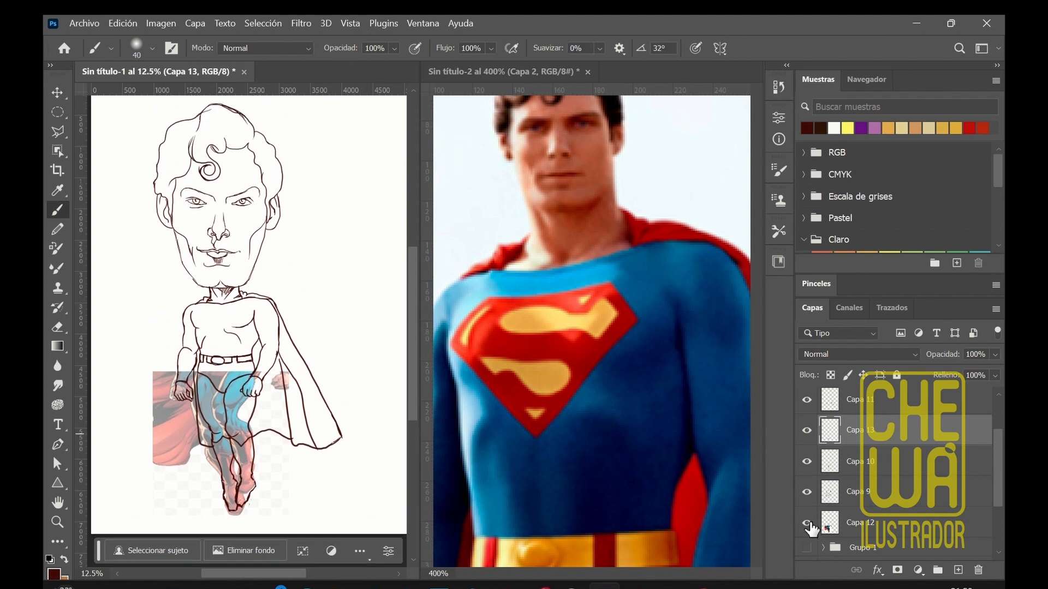
left_click(807, 523)
scroll(818, 524, "down", 2)
left_click(806, 546)
Step: Add a new layer above Capa 12 and trace the diamond outline of the chest emblem
key("ctrl+plus")
key("ctrl+plus")
key("ctrl+plus")
key("ctrl+plus")
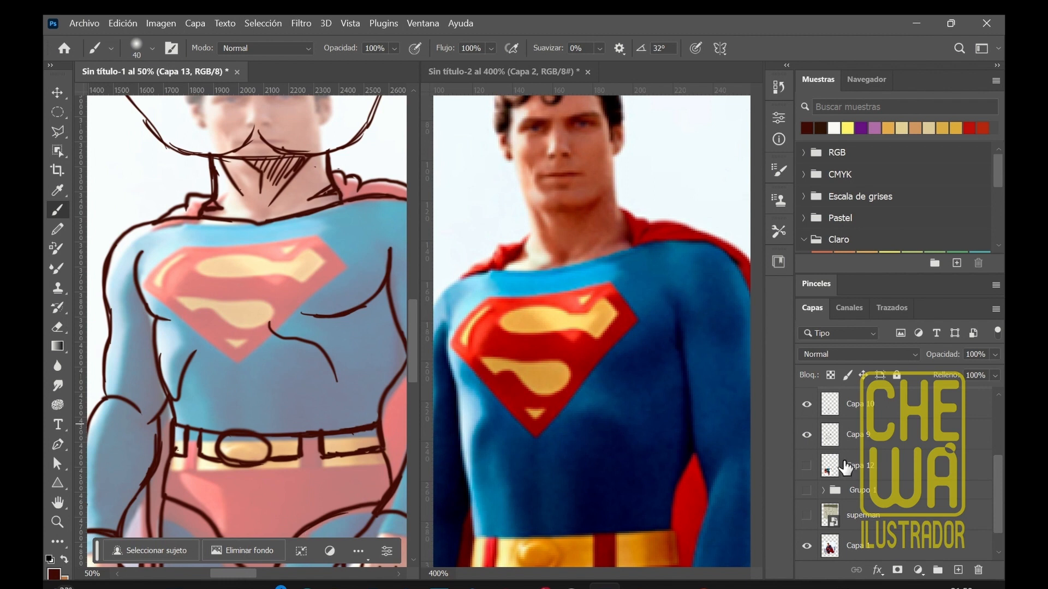
left_click(845, 468)
key("ctrl+shift+alt+n")
key("ctrl+plus")
mouse_move(109, 270)
left_mouse_down()
mouse_move(164, 215)
mouse_move(143, 300)
mouse_move(234, 373)
mouse_move(380, 249)
left_mouse_up()
left_click_drag(339, 199, 379, 248)
left_click_drag(163, 216, 276, 214)
key("ctrl+z")
left_click_drag(183, 216, 351, 198)
Step: Outline the small yellow sliver in the emblem's left corner, redoing strokes that miss the shape
mouse_move(572, 587)
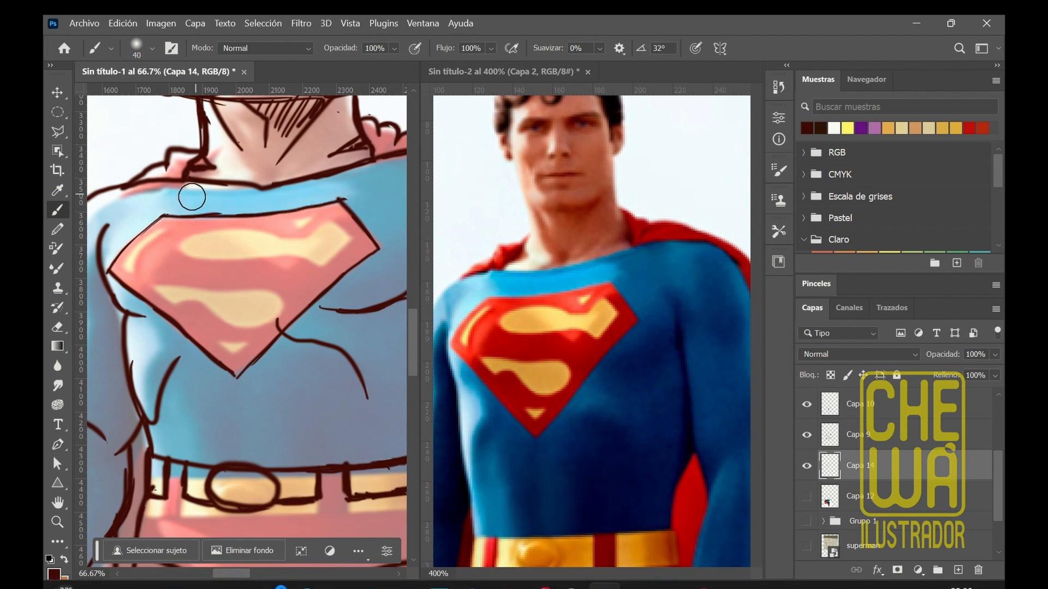
left_click_drag(123, 263, 134, 271)
left_click_drag(136, 270, 155, 237)
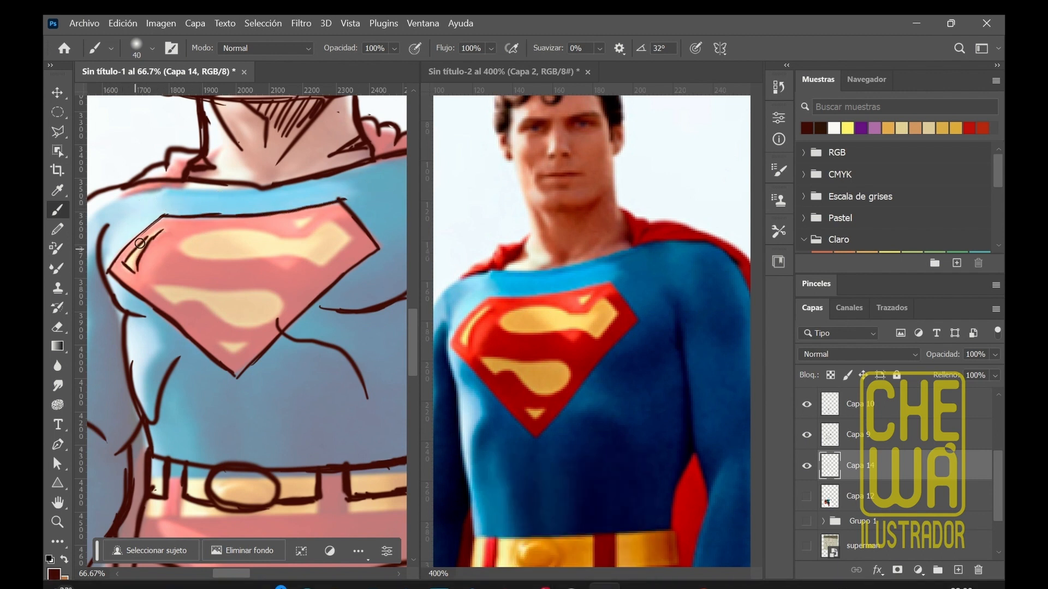
key("ctrl+z")
key("ctrl+z")
key("ctrl+z")
left_click_drag(143, 263, 169, 224)
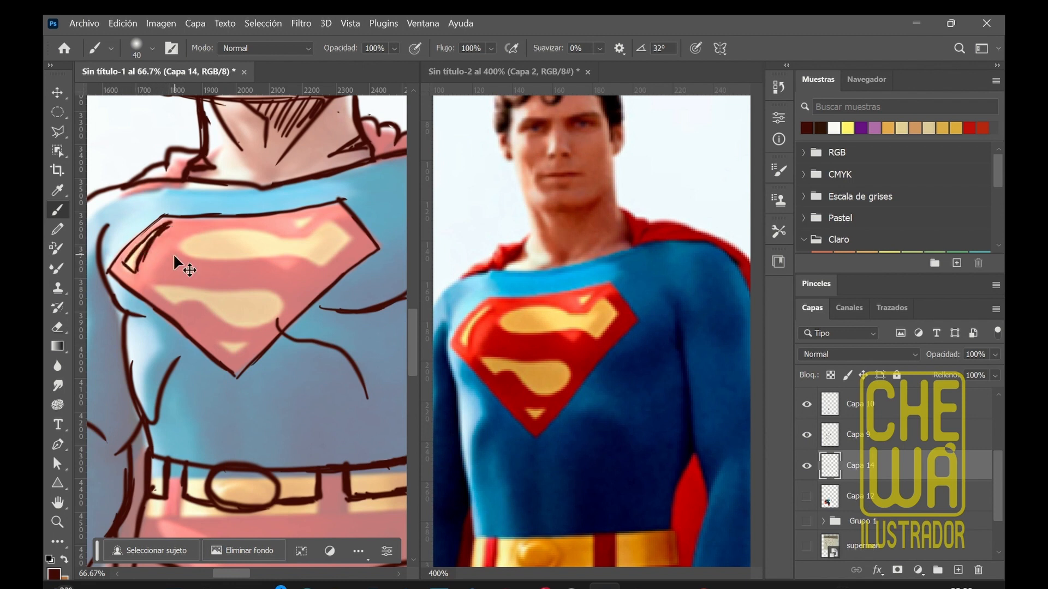
key("ctrl+z")
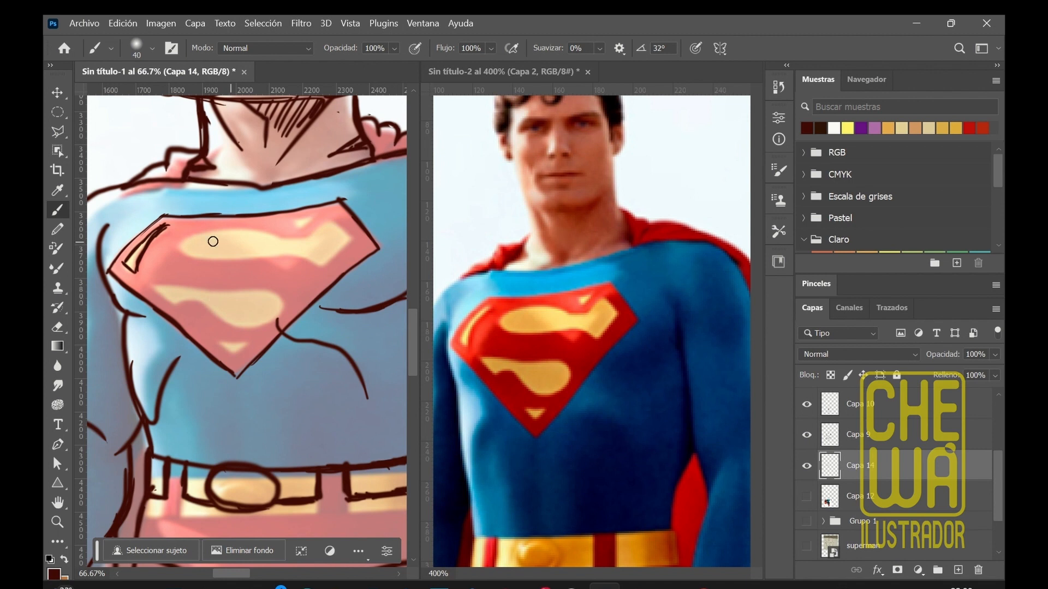
Step: Outline the two yellow S shapes and small triangles inside the emblem, and dismiss the antivirus notification
mouse_move(178, 303)
left_mouse_down()
mouse_move(279, 306)
mouse_move(205, 288)
mouse_move(263, 319)
mouse_move(193, 284)
mouse_move(151, 283)
left_mouse_up()
key("ctrl+z")
mouse_move(182, 238)
left_mouse_down()
mouse_move(316, 268)
mouse_move(182, 246)
mouse_move(274, 249)
mouse_move(326, 268)
left_mouse_up()
key("ctrl+z")
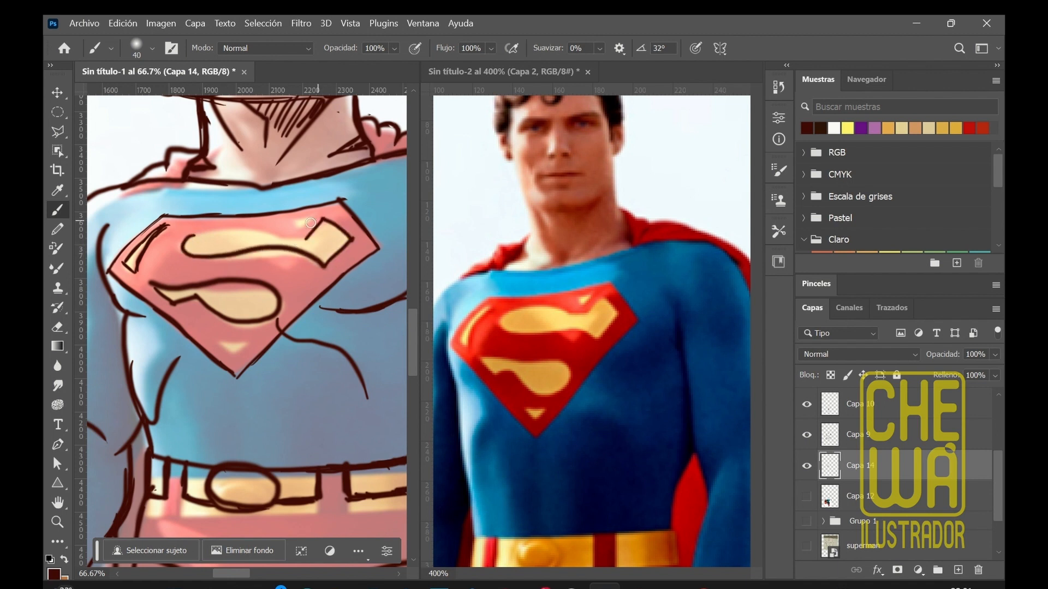
key("ctrl+z")
mouse_move(186, 245)
left_mouse_down()
mouse_move(207, 231)
mouse_move(271, 239)
mouse_move(204, 237)
mouse_move(213, 228)
mouse_move(273, 233)
left_mouse_up()
key("ctrl+z")
mouse_move(217, 341)
left_mouse_down()
mouse_move(234, 351)
mouse_move(247, 344)
mouse_move(236, 358)
left_mouse_up()
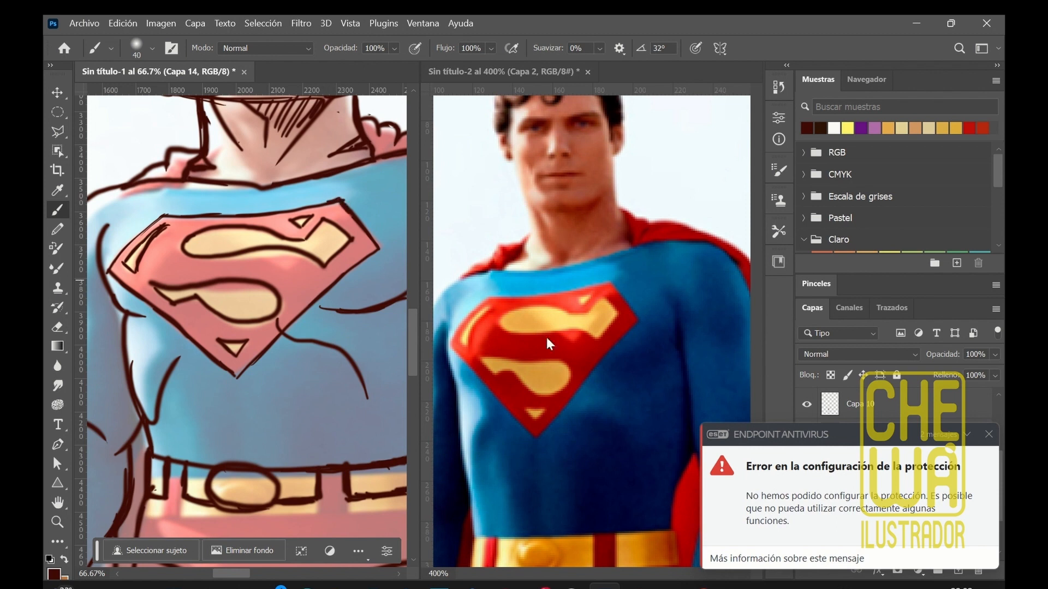
left_click(989, 477)
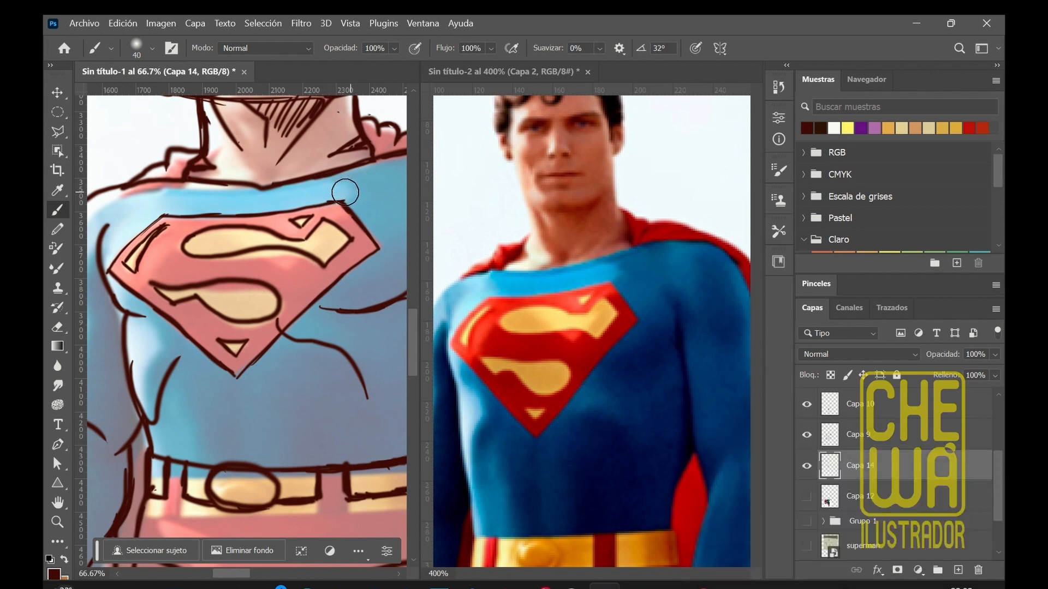
Step: Show the face photo on Capa 2 in Sin título-2 and frame the whole head as reference
key("ctrl+minus")
key("ctrl+minus")
key("ctrl+minus")
key("ctrl+minus")
key("ctrl+minus")
key("ctrl+minus")
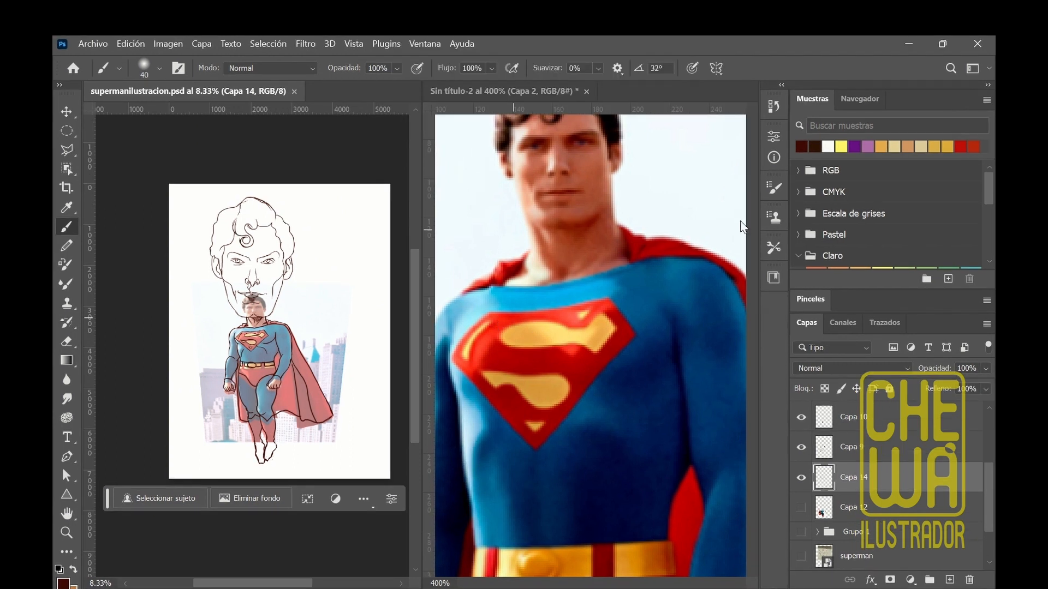
left_click(496, 91)
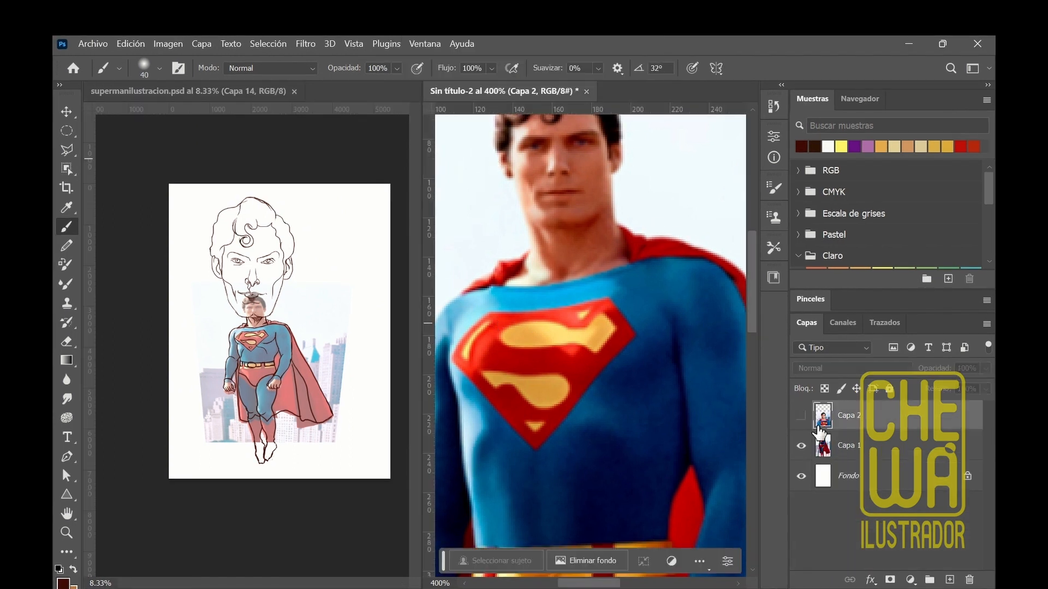
left_click(801, 416)
left_click_drag(751, 280, 751, 357)
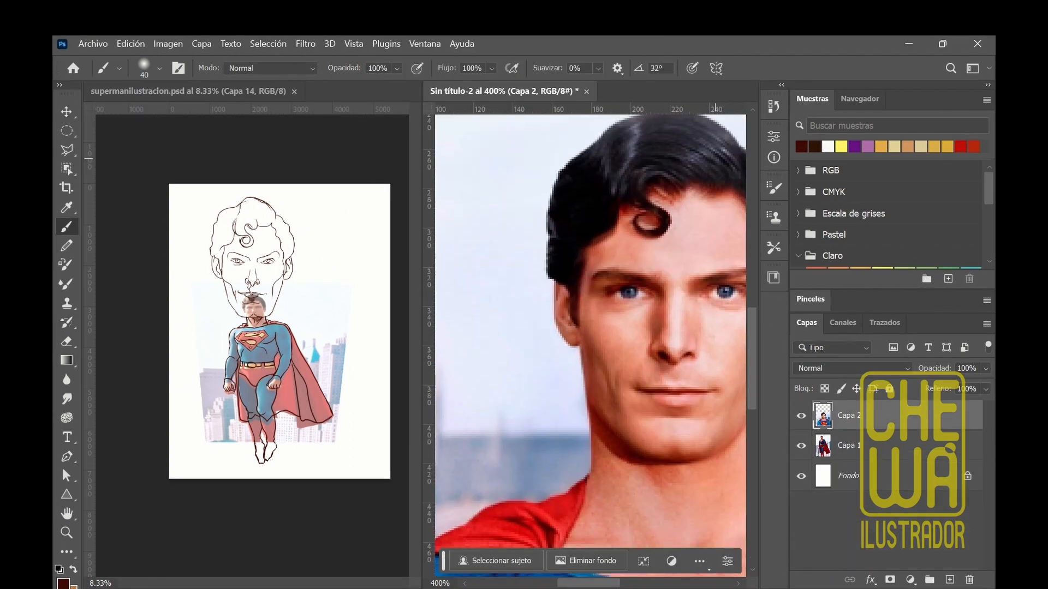
left_click_drag(608, 584, 627, 587)
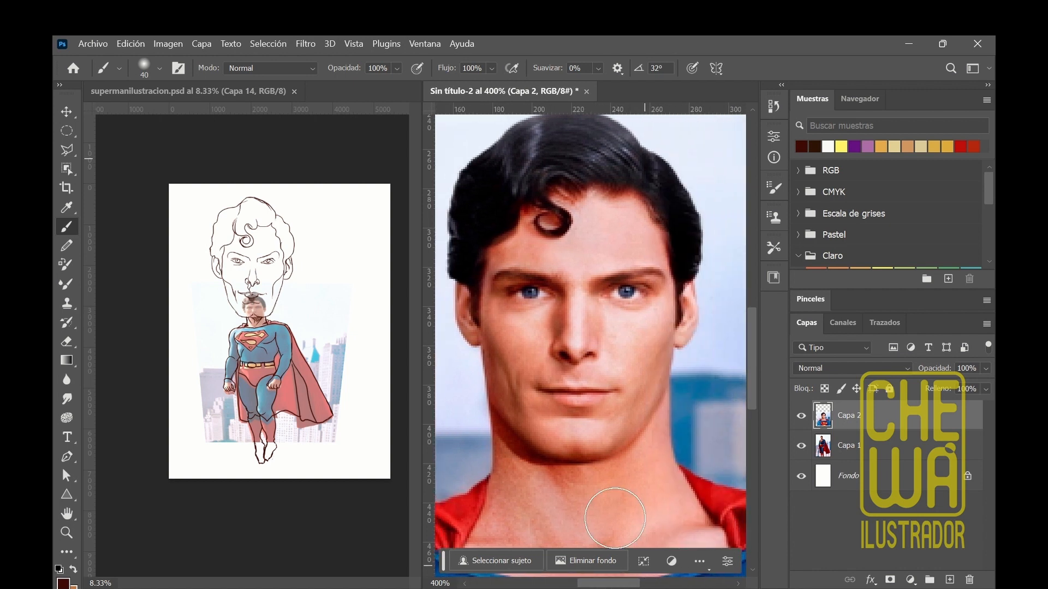
Step: Group the line art layers from Grupo 1 copia to Capa 14 in supermanilustracion.psd
left_click(218, 108)
key("v")
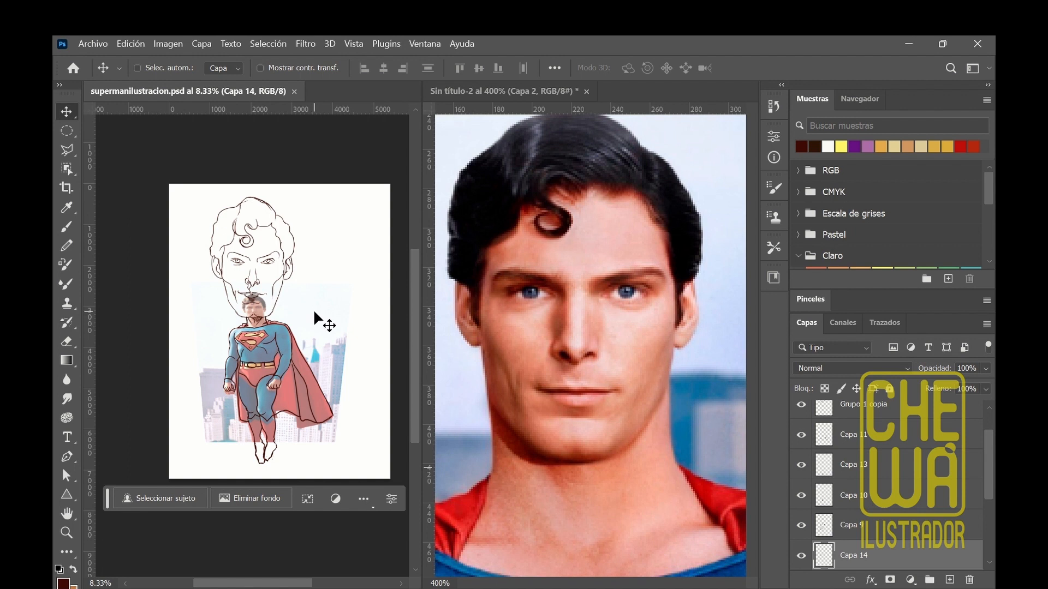
key("ctrl+plus")
key("ctrl+plus")
key("ctrl+plus")
key("ctrl+plus")
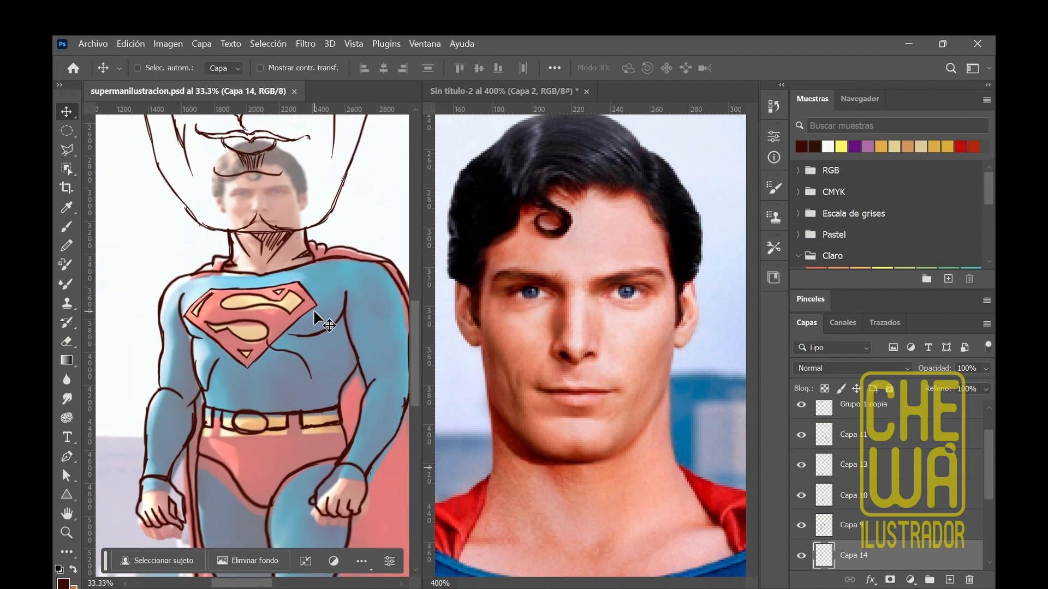
left_click_drag(412, 339, 411, 278)
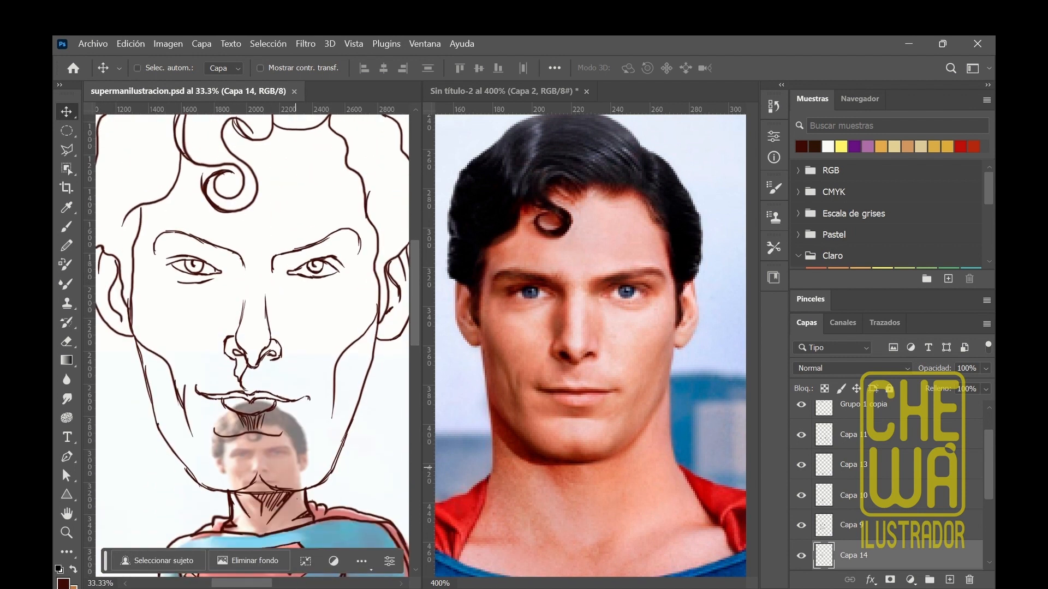
key("ctrl+minus")
left_click_drag(415, 316, 415, 303)
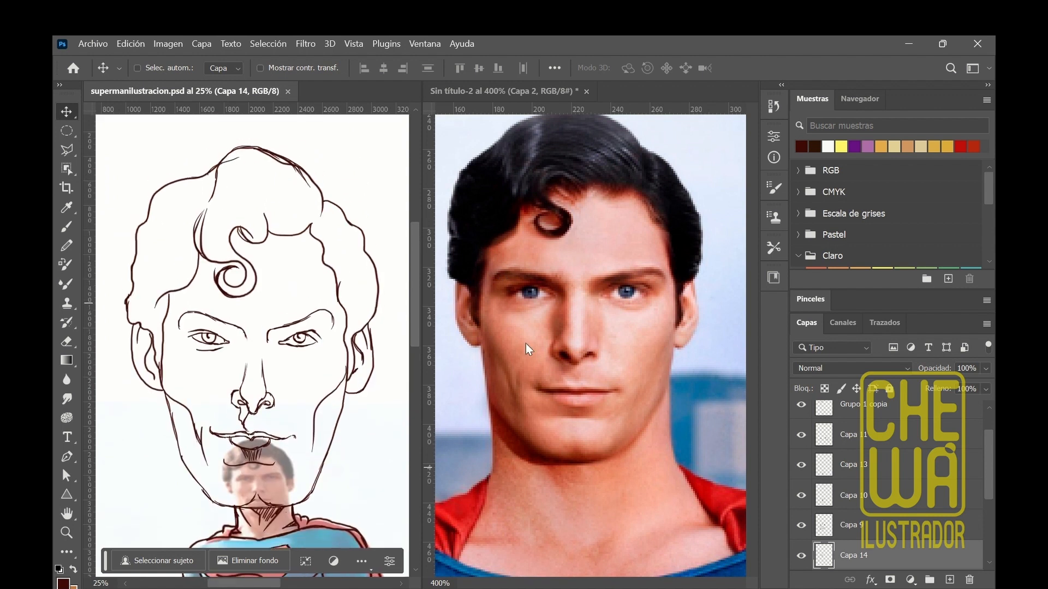
left_click_drag(989, 478, 991, 442)
left_click(885, 452, "shift")
left_click(933, 582)
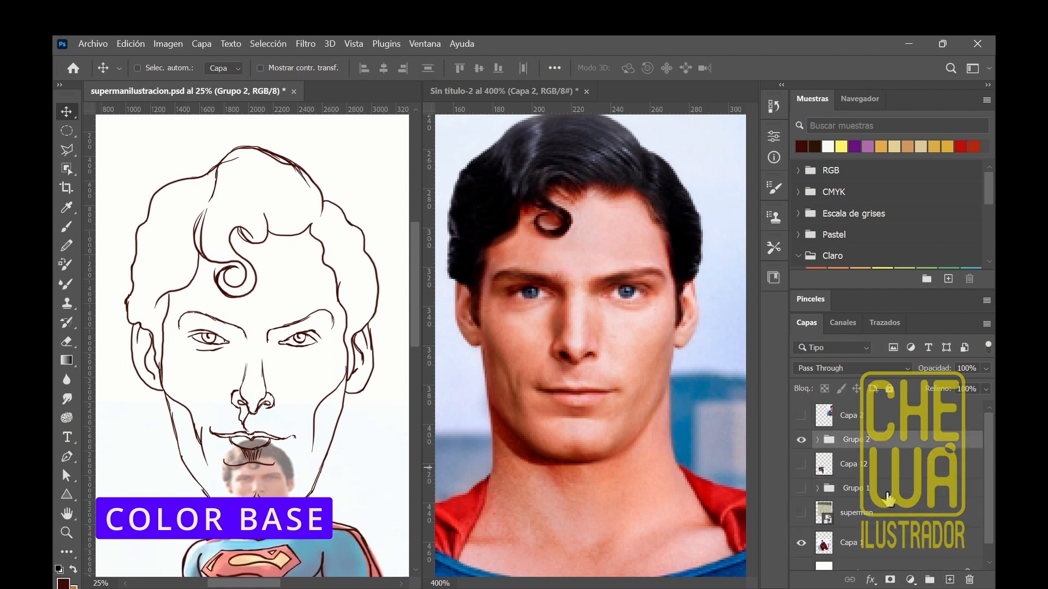
Step: Create a new layer named color base directly above Capa 12, beneath the line art group
left_click(882, 471)
left_click(950, 580)
double_click(885, 471)
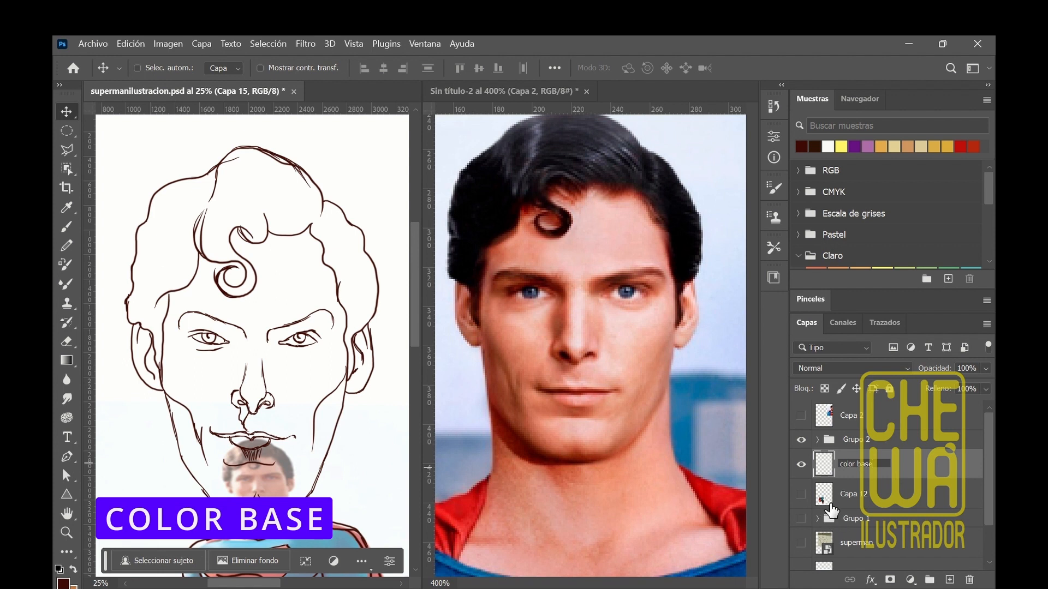
key("Return")
Step: Expand Grupo 2 and hide the body photo layer Capa 1
left_click(817, 440)
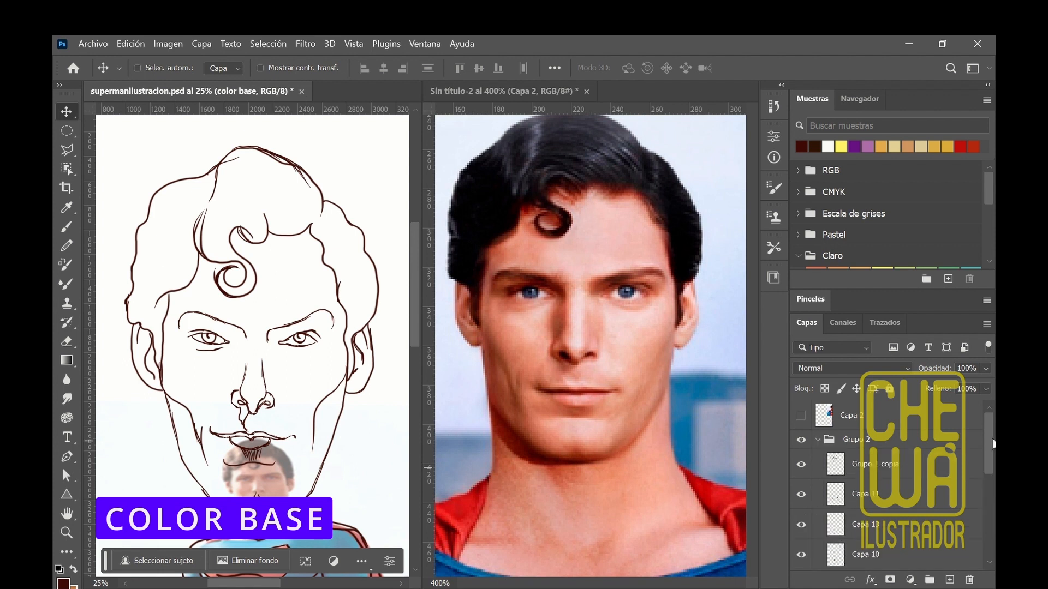
scroll(919, 512, "down", 2)
left_click_drag(988, 500, 987, 518)
left_click(801, 526)
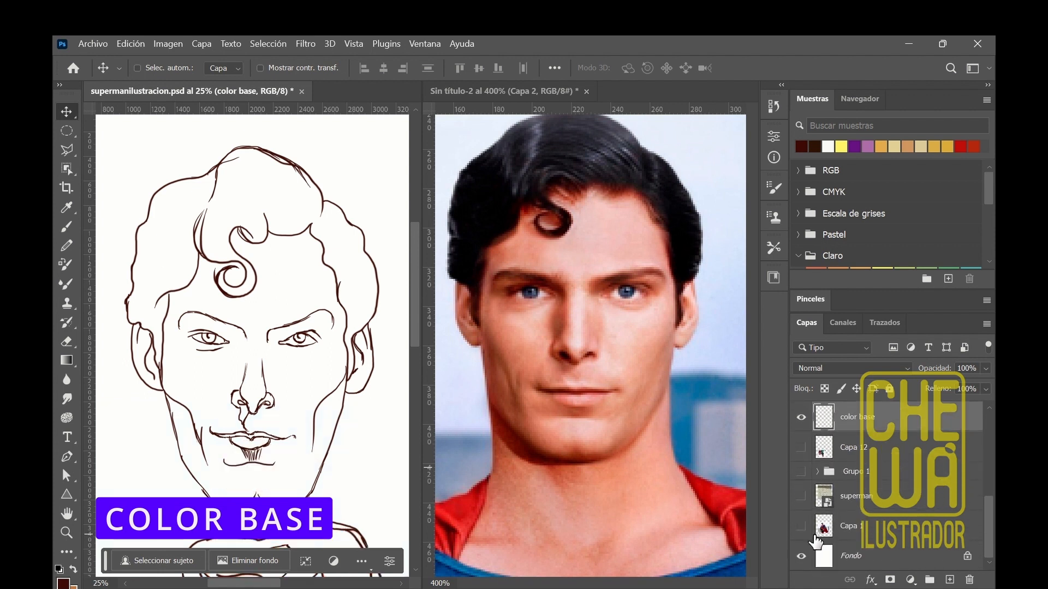
Step: Sample the skin tone from the cheek in the face photo and set the brush size to 78
key("i")
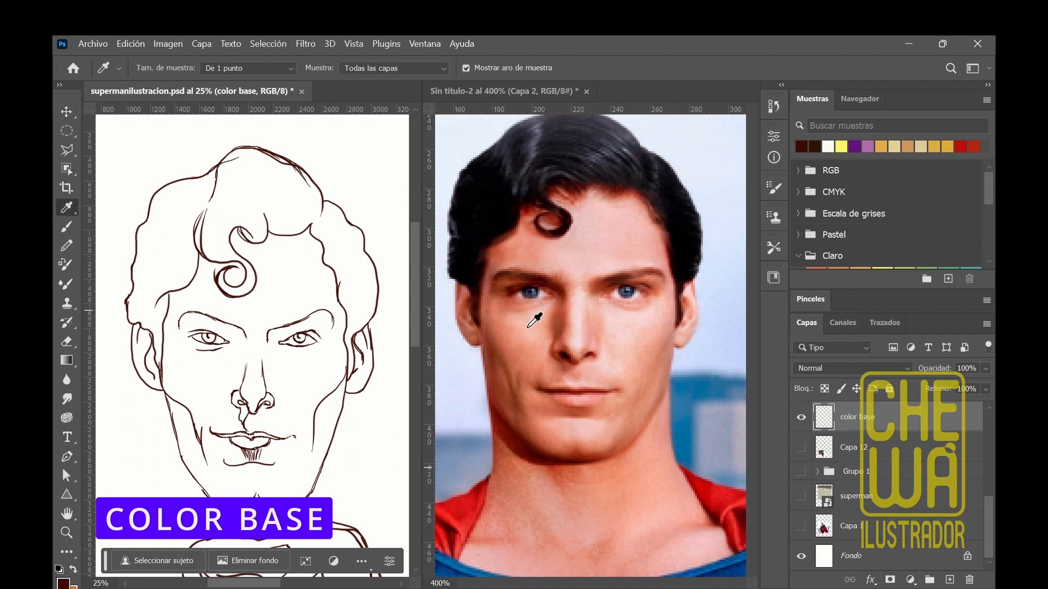
left_click(528, 327)
left_click(67, 227)
left_click(160, 69)
left_click(171, 113)
left_click(294, 287)
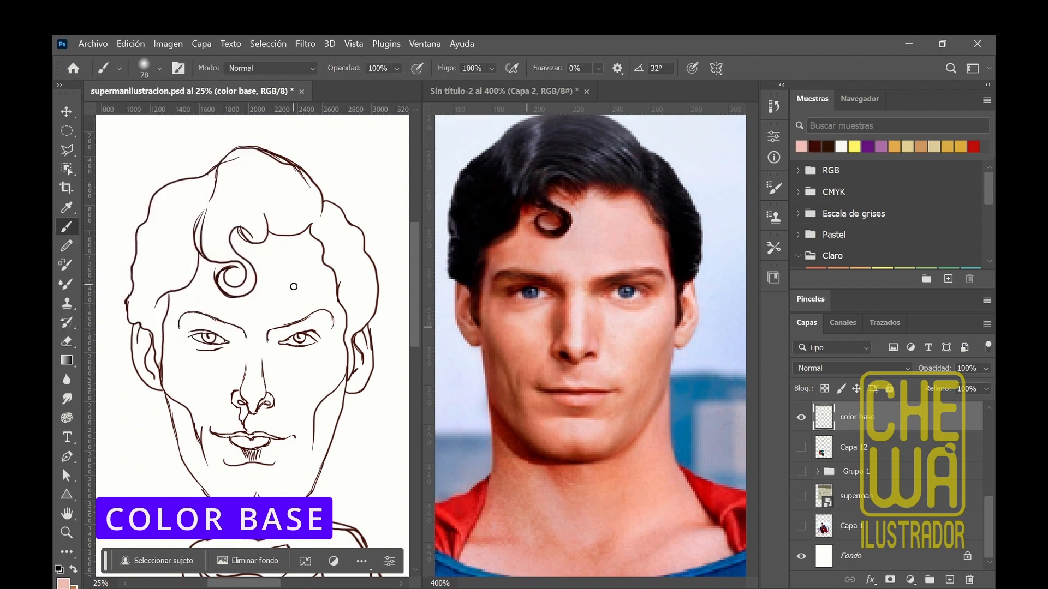
Step: Set the brush size to 122 px and paint a patch of the sampled skin tone on the forehead and nose
left_click(160, 69)
left_click(186, 115)
left_click(282, 299)
mouse_move(275, 296)
left_mouse_down()
mouse_move(242, 247)
mouse_move(258, 304)
mouse_move(269, 275)
mouse_move(259, 330)
mouse_move(270, 274)
mouse_move(273, 306)
left_mouse_up()
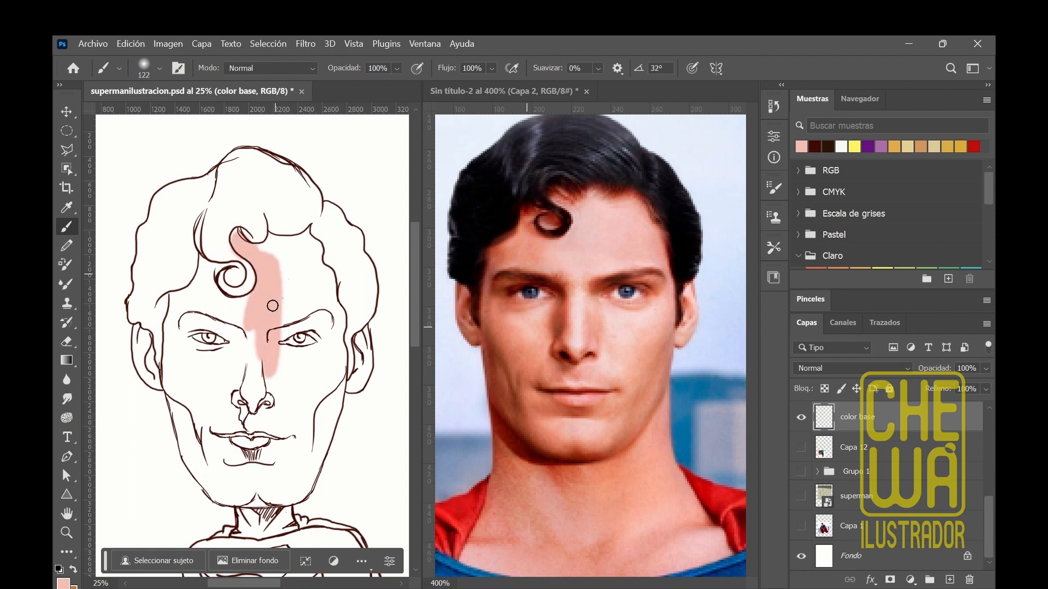
Step: Lighten the skin colour to #f8d1c7 and paint it over the caricature's face, chin and ears
left_click(63, 583)
left_click(360, 149)
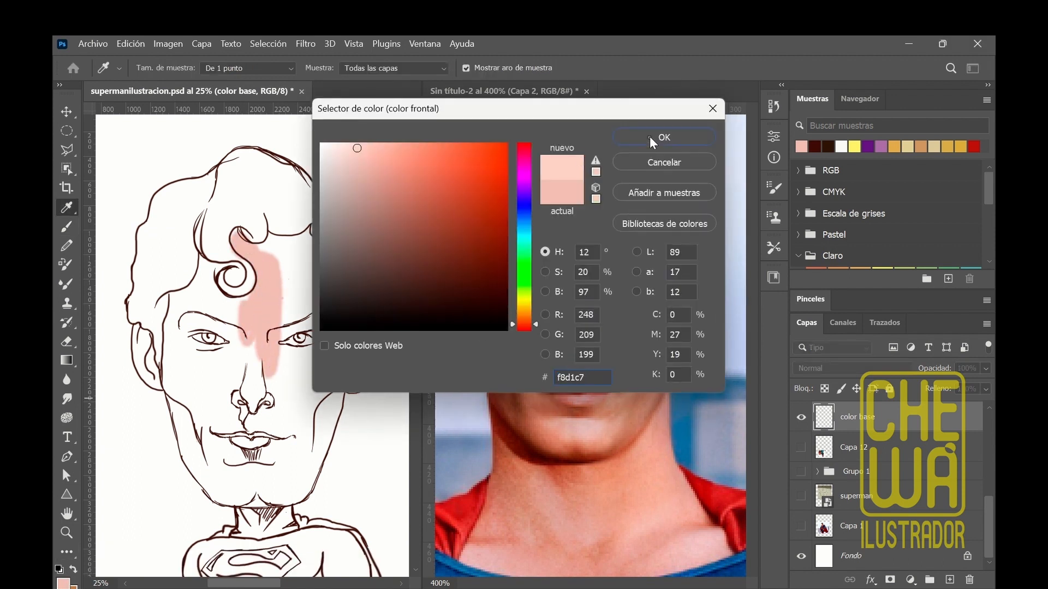
left_click(679, 136)
mouse_move(279, 341)
left_mouse_down()
mouse_move(273, 258)
mouse_move(267, 285)
mouse_move(256, 235)
mouse_move(279, 274)
mouse_move(241, 230)
left_mouse_up()
mouse_move(199, 269)
left_mouse_down()
mouse_move(242, 283)
mouse_move(212, 285)
mouse_move(189, 320)
mouse_move(180, 289)
mouse_move(171, 359)
mouse_move(142, 323)
mouse_move(142, 351)
mouse_move(149, 377)
mouse_move(145, 335)
mouse_move(156, 382)
mouse_move(205, 379)
mouse_move(219, 408)
mouse_move(168, 378)
mouse_move(215, 494)
left_mouse_up()
mouse_move(184, 451)
left_mouse_down()
mouse_move(220, 497)
mouse_move(241, 502)
left_mouse_up()
left_click_drag(362, 344, 367, 329)
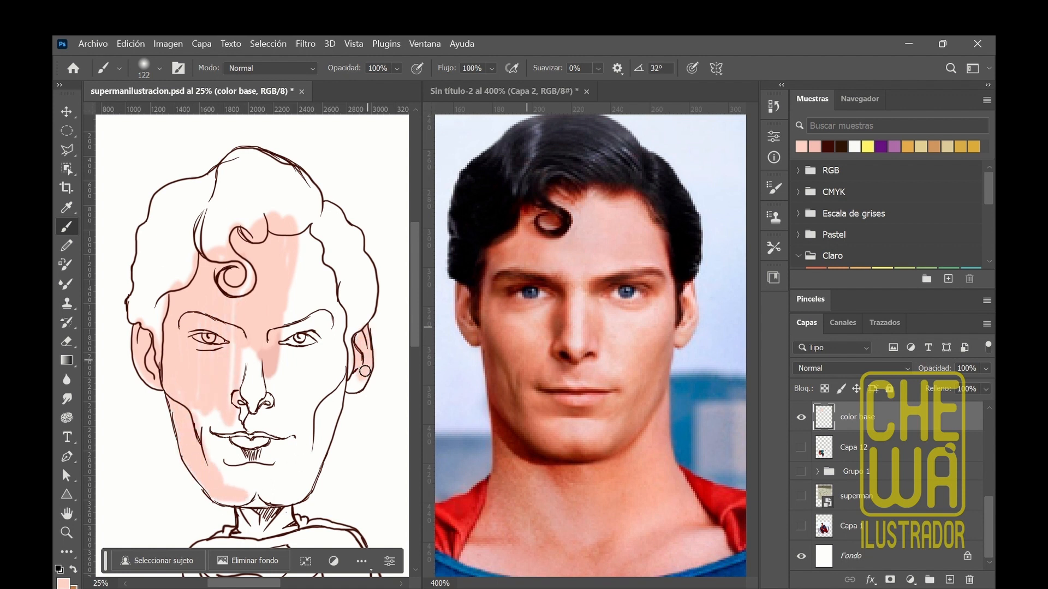
mouse_move(366, 372)
left_mouse_down()
mouse_move(345, 384)
mouse_move(364, 369)
left_mouse_up()
mouse_move(315, 276)
left_mouse_down()
mouse_move(318, 248)
mouse_move(302, 247)
mouse_move(244, 355)
mouse_move(238, 414)
mouse_move(335, 309)
mouse_move(322, 271)
mouse_move(254, 259)
left_mouse_up()
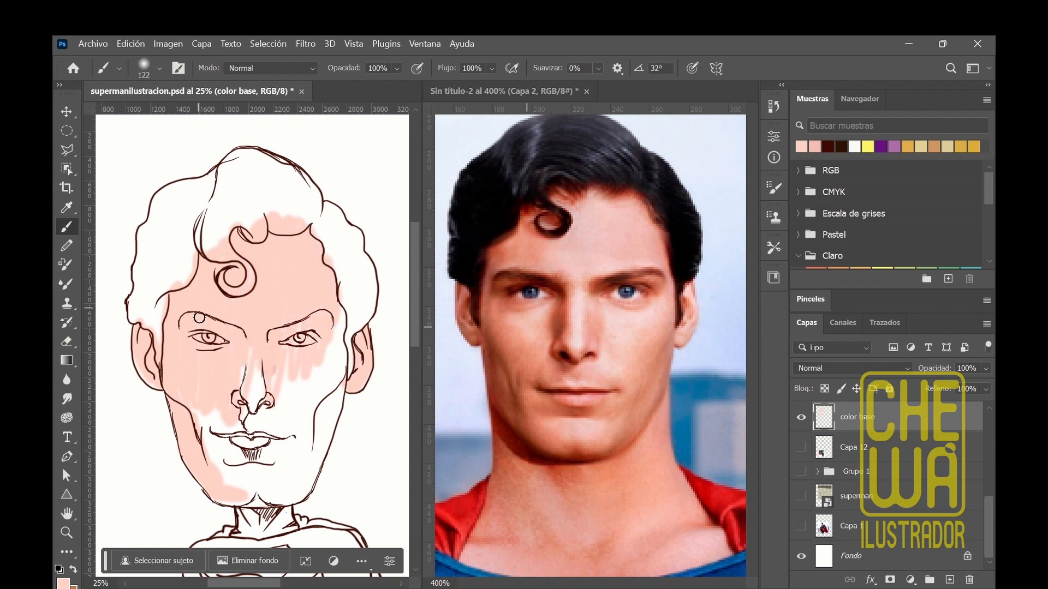
mouse_move(199, 318)
left_mouse_down()
mouse_move(170, 323)
mouse_move(299, 398)
mouse_move(325, 393)
mouse_move(336, 311)
mouse_move(356, 374)
mouse_move(334, 385)
mouse_move(320, 449)
mouse_move(314, 384)
mouse_move(283, 389)
mouse_move(259, 361)
mouse_move(239, 413)
mouse_move(280, 433)
mouse_move(263, 413)
mouse_move(223, 423)
mouse_move(202, 409)
mouse_move(232, 441)
mouse_move(226, 500)
mouse_move(248, 495)
mouse_move(249, 412)
left_mouse_up()
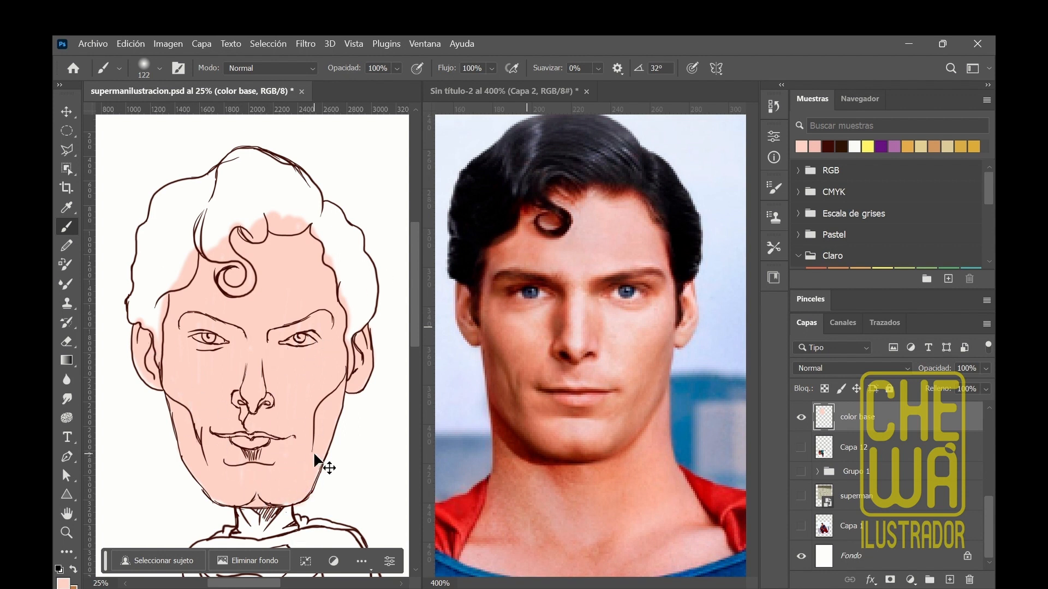
Step: Reduce the brush size to 68 px and fill the skin colour up to the ear and jaw outlines
key("ctrl+plus")
key("ctrl+plus")
left_click_drag(240, 586, 220, 586)
left_click(159, 70)
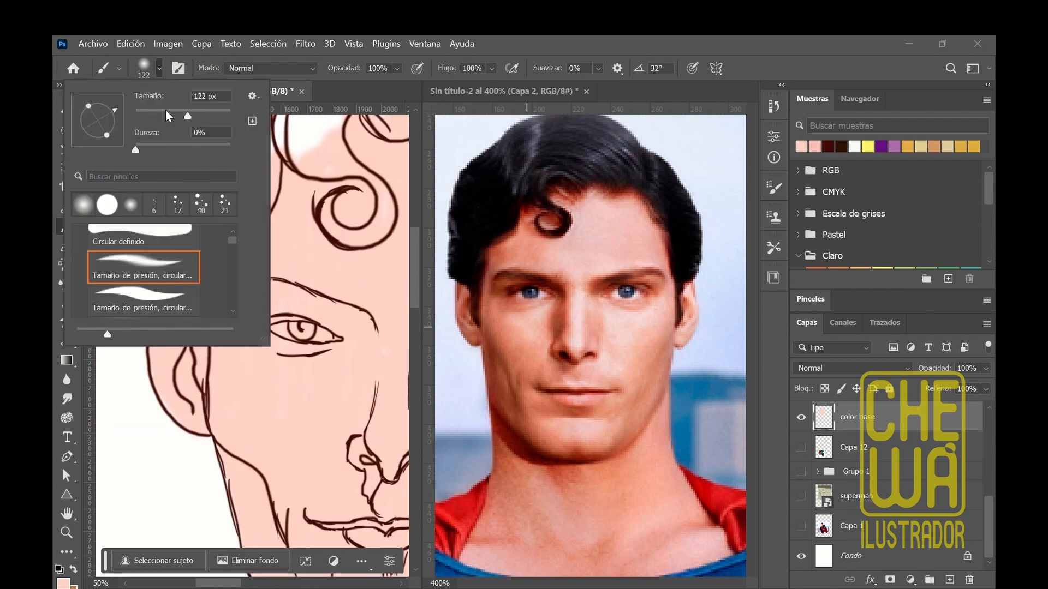
left_click(166, 113)
left_click(149, 371)
left_click_drag(198, 298, 198, 330)
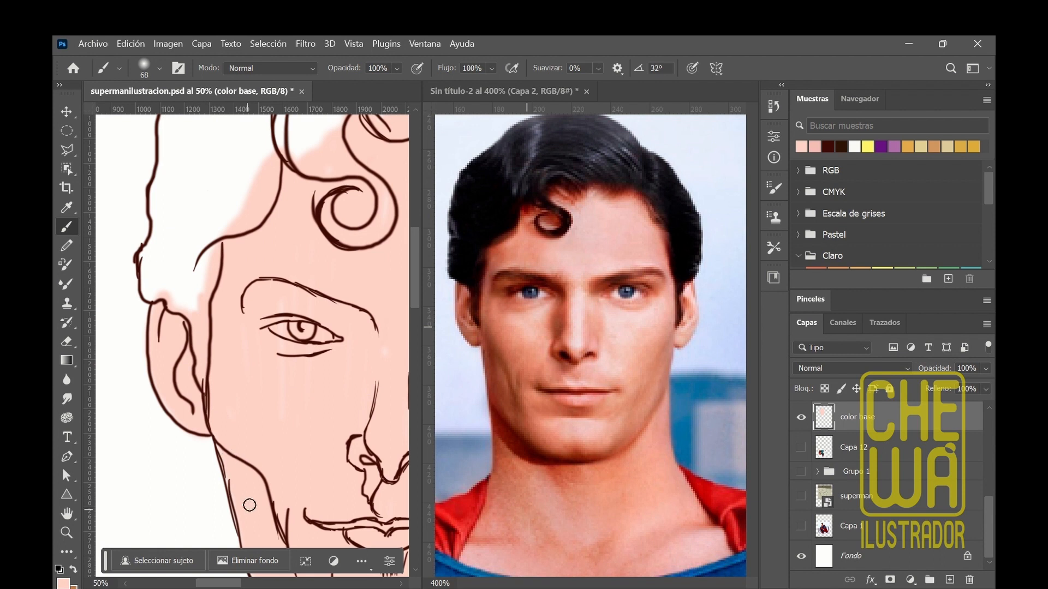
left_click(416, 571)
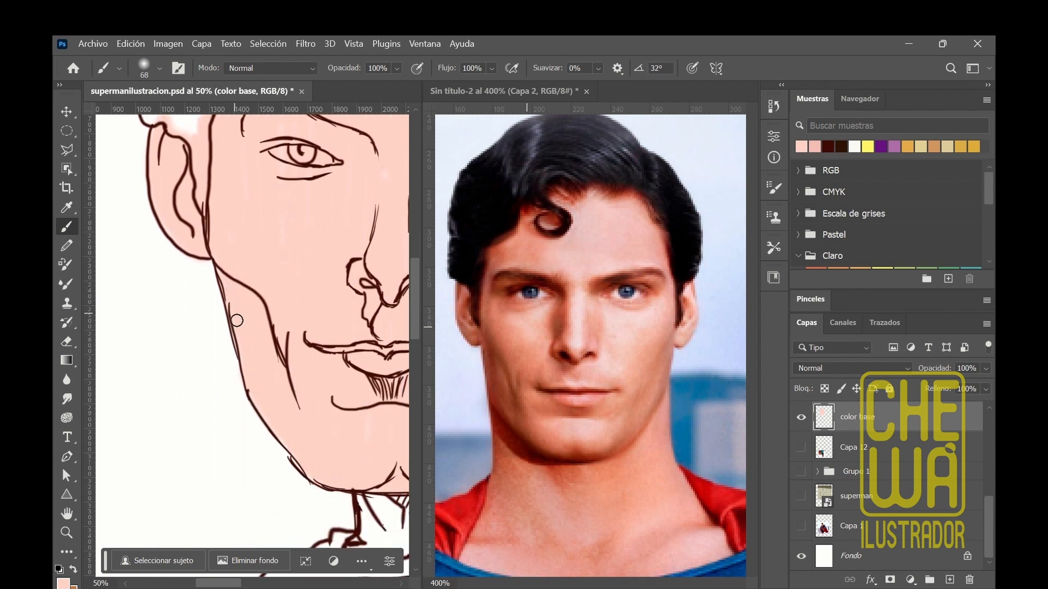
left_click(404, 584)
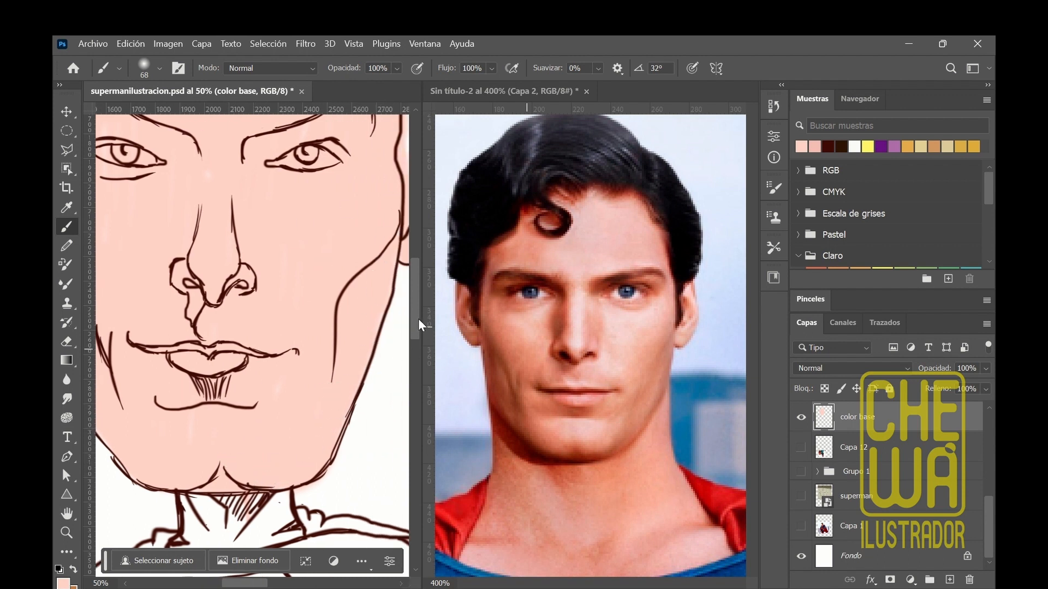
Step: Fill the remaining skin gaps around the forehead curl and the ear on the viewer's right
left_click_drag(419, 322, 376, 279)
mouse_move(150, 210)
left_mouse_down()
mouse_move(133, 192)
mouse_move(125, 234)
left_mouse_up()
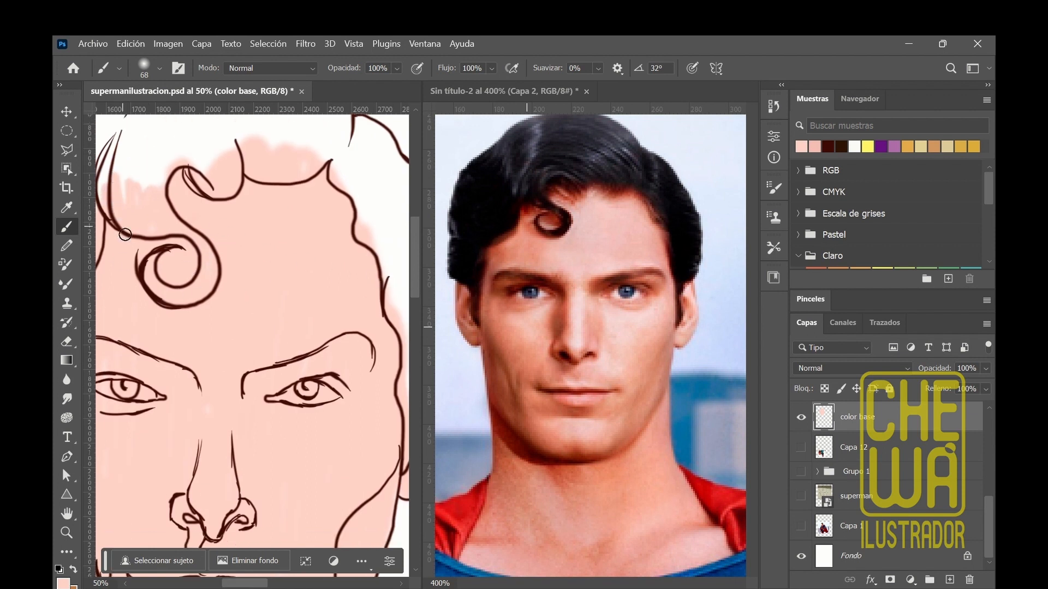
left_click_drag(267, 585, 292, 584)
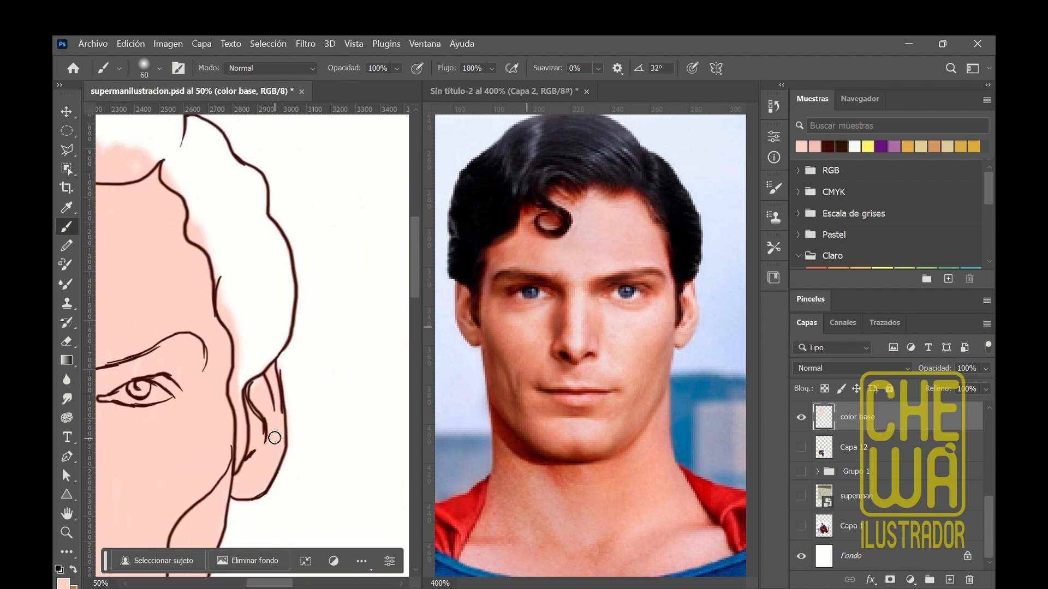
key("e")
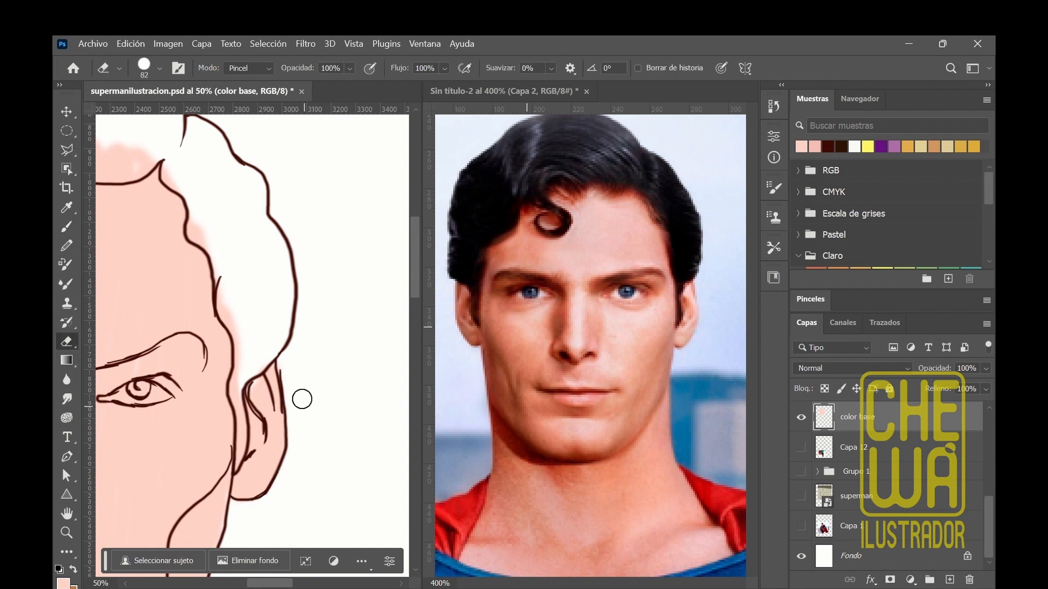
Step: Extend the skin colour over the hair area on the viewer's right and across the crown of the head
key("b")
mouse_move(221, 218)
left_mouse_down()
mouse_move(241, 306)
mouse_move(270, 312)
mouse_move(279, 246)
mouse_move(262, 237)
mouse_move(271, 281)
mouse_move(256, 176)
mouse_move(210, 235)
mouse_move(187, 129)
mouse_move(234, 209)
left_mouse_up()
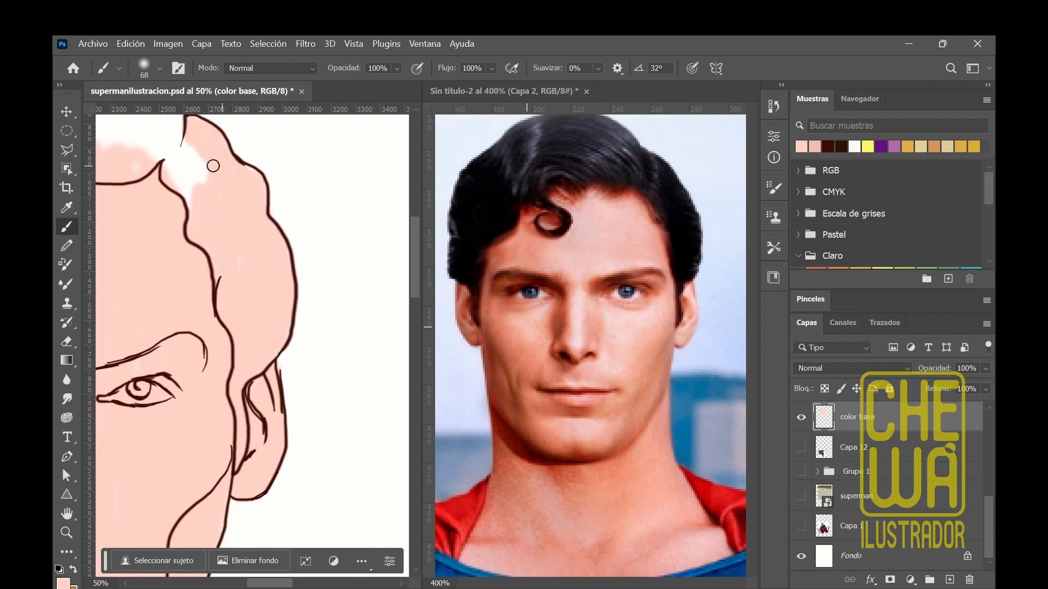
mouse_move(213, 166)
left_mouse_down()
mouse_move(181, 158)
mouse_move(208, 192)
left_mouse_up()
left_click_drag(277, 584, 256, 584)
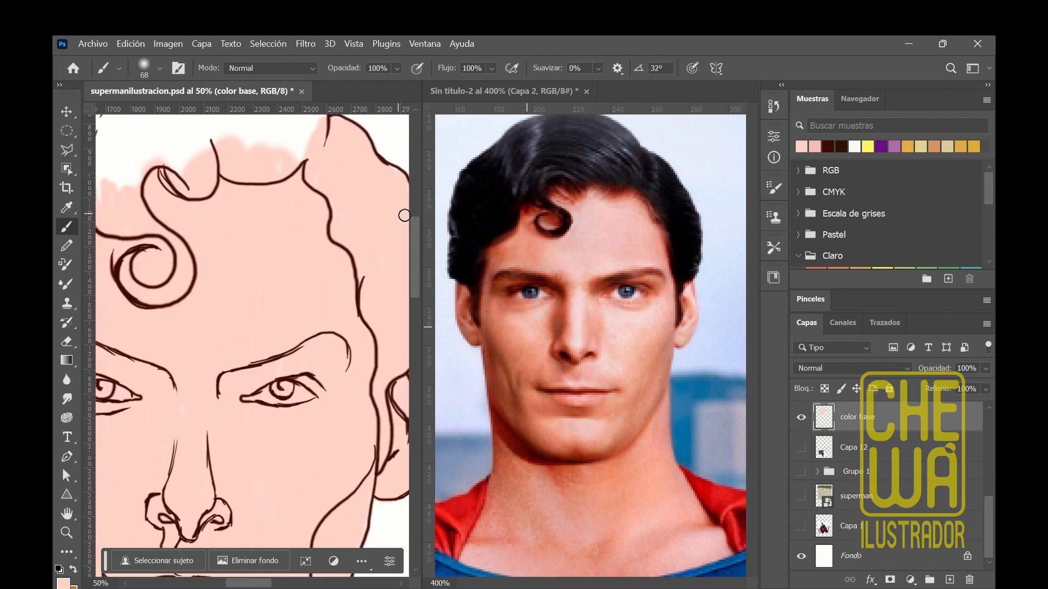
left_click_drag(416, 264, 416, 231)
mouse_move(154, 212)
left_mouse_down()
mouse_move(145, 244)
mouse_move(158, 269)
mouse_move(149, 210)
mouse_move(150, 246)
mouse_move(200, 298)
mouse_move(200, 222)
mouse_move(155, 207)
mouse_move(234, 216)
mouse_move(167, 196)
mouse_move(201, 222)
mouse_move(187, 236)
mouse_move(155, 229)
mouse_move(133, 272)
mouse_move(151, 266)
mouse_move(225, 311)
mouse_move(158, 284)
mouse_move(202, 319)
mouse_move(193, 292)
mouse_move(236, 350)
mouse_move(273, 274)
mouse_move(312, 344)
mouse_move(296, 315)
mouse_move(306, 277)
mouse_move(286, 250)
mouse_move(284, 271)
mouse_move(260, 253)
mouse_move(215, 293)
mouse_move(206, 212)
mouse_move(241, 254)
left_mouse_up()
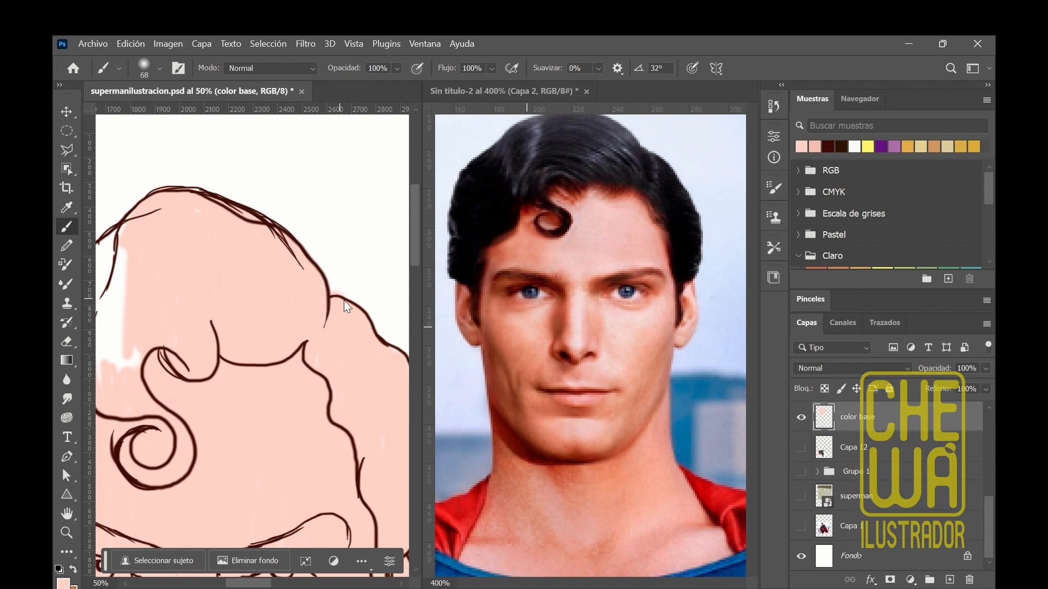
Step: Paint the skin colour across the hair parting above the forehead curl, dismissing the low battery notice
left_click_drag(255, 584, 240, 584)
mouse_move(174, 274)
left_mouse_down()
mouse_move(189, 298)
mouse_move(182, 384)
mouse_move(244, 279)
left_mouse_up()
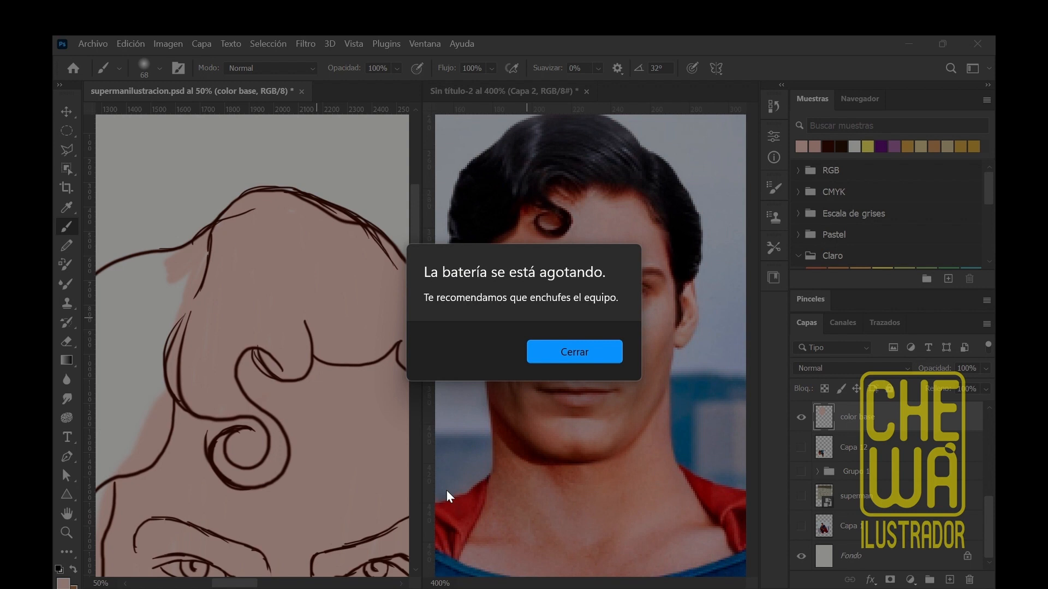
key("Return")
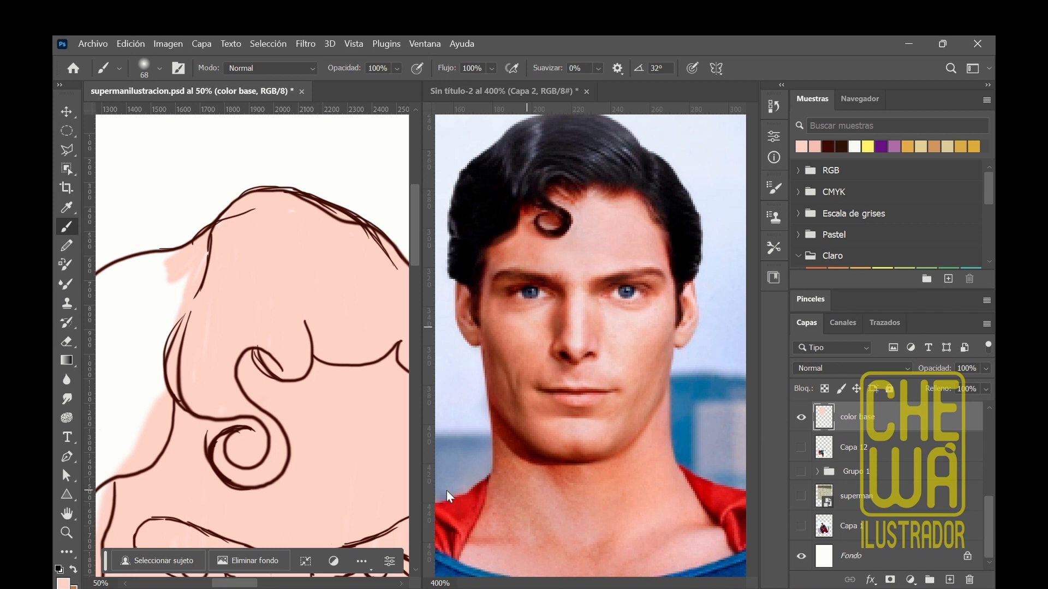
mouse_move(195, 247)
left_mouse_down()
mouse_move(107, 272)
mouse_move(140, 269)
mouse_move(154, 365)
mouse_move(181, 328)
mouse_move(152, 317)
mouse_move(194, 333)
mouse_move(154, 304)
left_mouse_up()
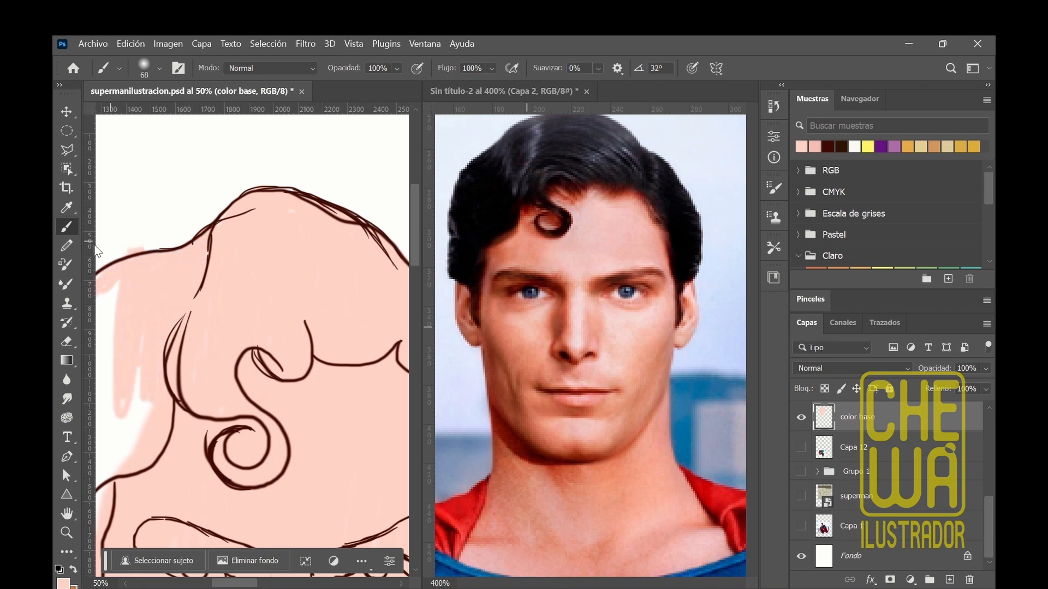
Step: Fill the hair area on the viewer's left with the skin colour and erase the spill outside the outline
key("e")
left_click_drag(257, 588, 243, 588)
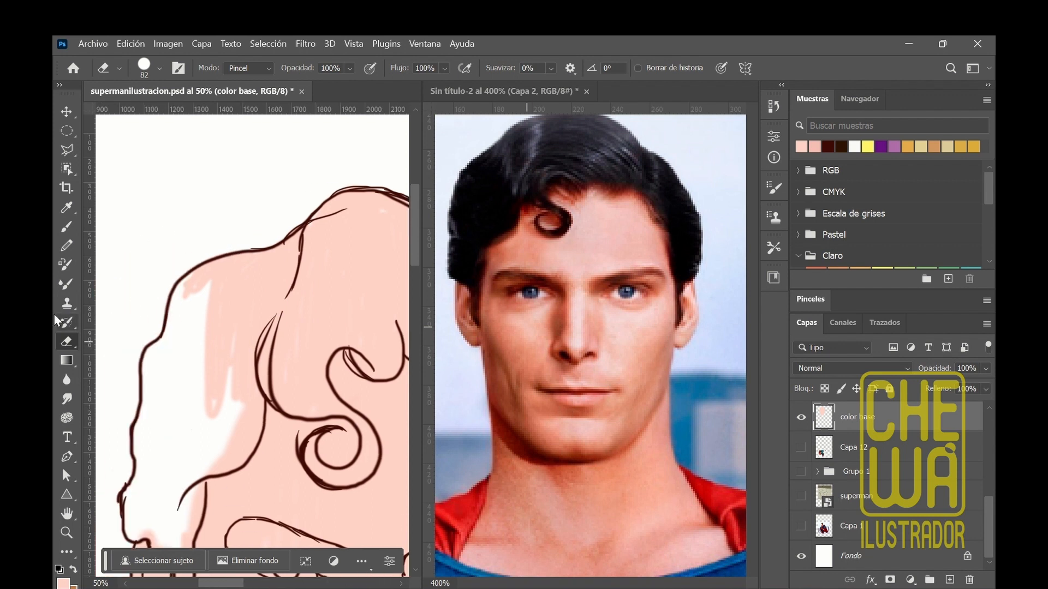
left_click(67, 226)
mouse_move(177, 287)
left_mouse_down()
mouse_move(179, 352)
mouse_move(168, 358)
mouse_move(172, 335)
mouse_move(150, 379)
mouse_move(178, 317)
mouse_move(212, 366)
mouse_move(233, 451)
mouse_move(251, 426)
mouse_move(183, 388)
mouse_move(144, 418)
mouse_move(159, 492)
mouse_move(204, 453)
mouse_move(199, 402)
mouse_move(169, 406)
mouse_move(143, 526)
mouse_move(163, 479)
mouse_move(190, 478)
mouse_move(149, 534)
left_mouse_up()
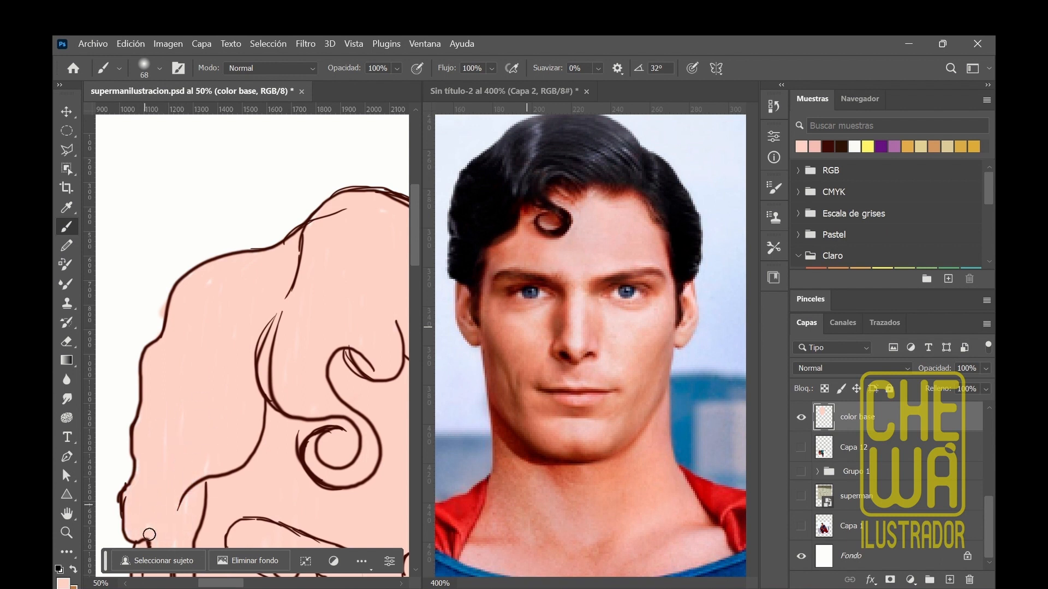
key("e")
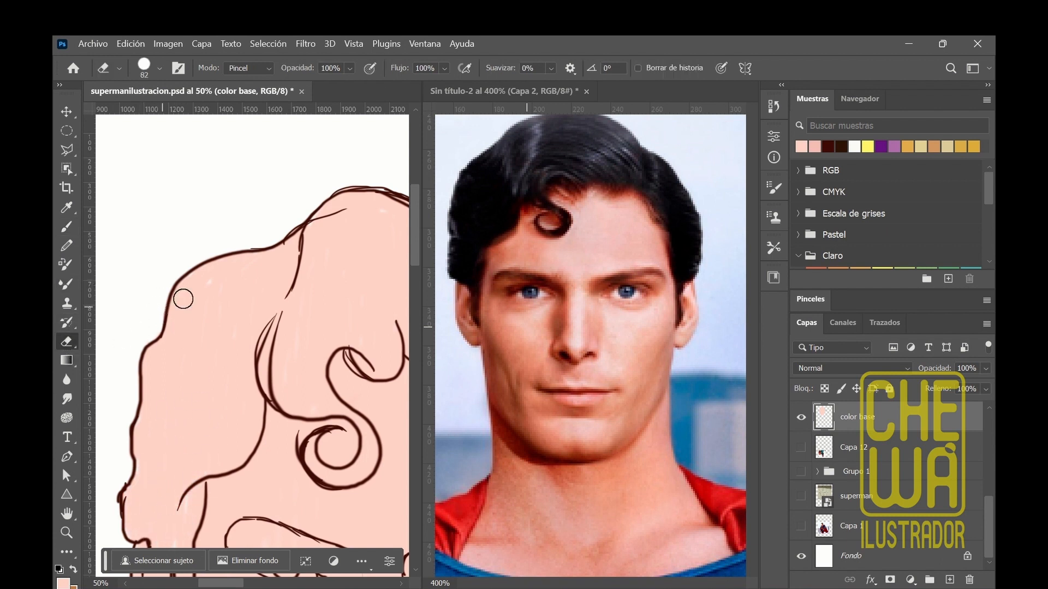
Step: Paint the neck between the chin and the suit collar with the skin colour
left_click(66, 228)
left_click_drag(415, 250, 418, 388)
left_click_drag(241, 587, 263, 586)
mouse_move(196, 349)
left_mouse_down()
mouse_move(248, 376)
mouse_move(224, 380)
mouse_move(201, 322)
mouse_move(241, 372)
mouse_move(304, 357)
left_mouse_up()
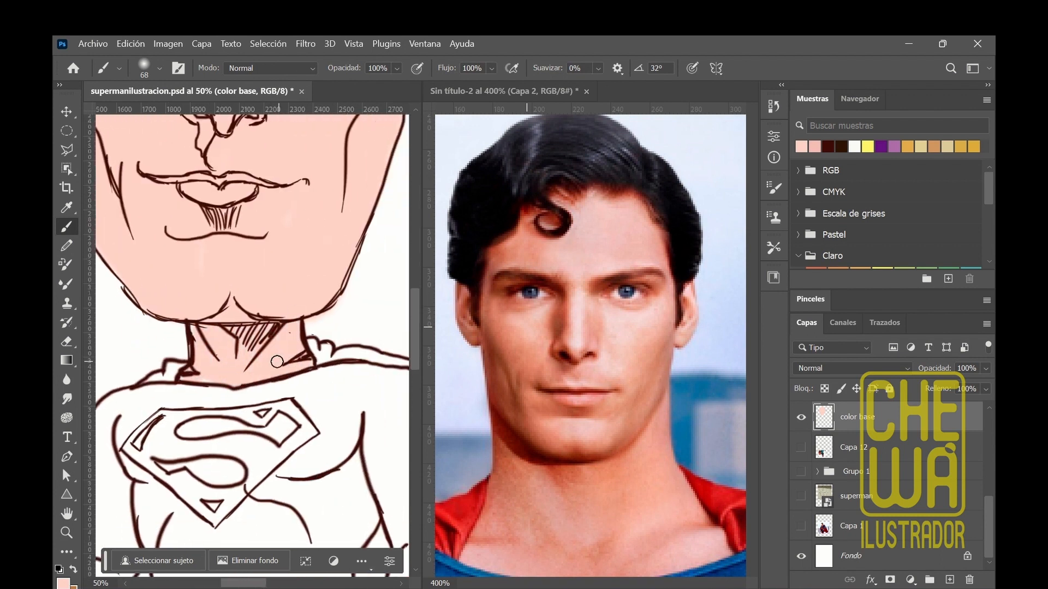
Step: Paint both hands with the skin colour
left_click_drag(417, 356, 416, 408)
mouse_move(349, 382)
left_mouse_down()
mouse_move(328, 429)
mouse_move(384, 397)
left_mouse_up()
left_click_drag(259, 583, 251, 584)
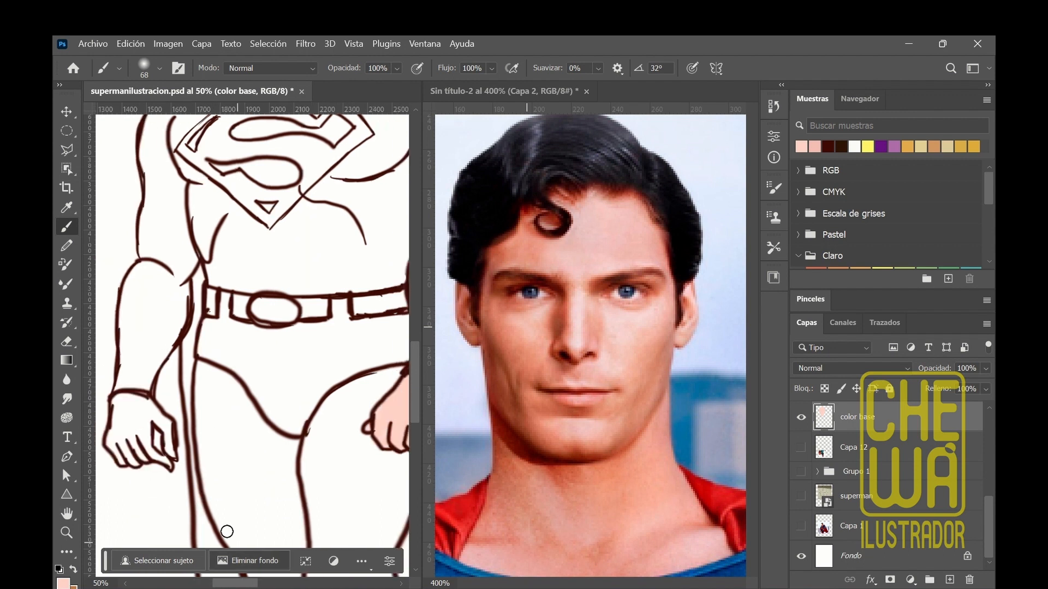
mouse_move(122, 434)
left_mouse_down()
mouse_move(118, 408)
mouse_move(125, 451)
mouse_move(143, 415)
mouse_move(142, 438)
mouse_move(158, 415)
mouse_move(173, 442)
left_mouse_up()
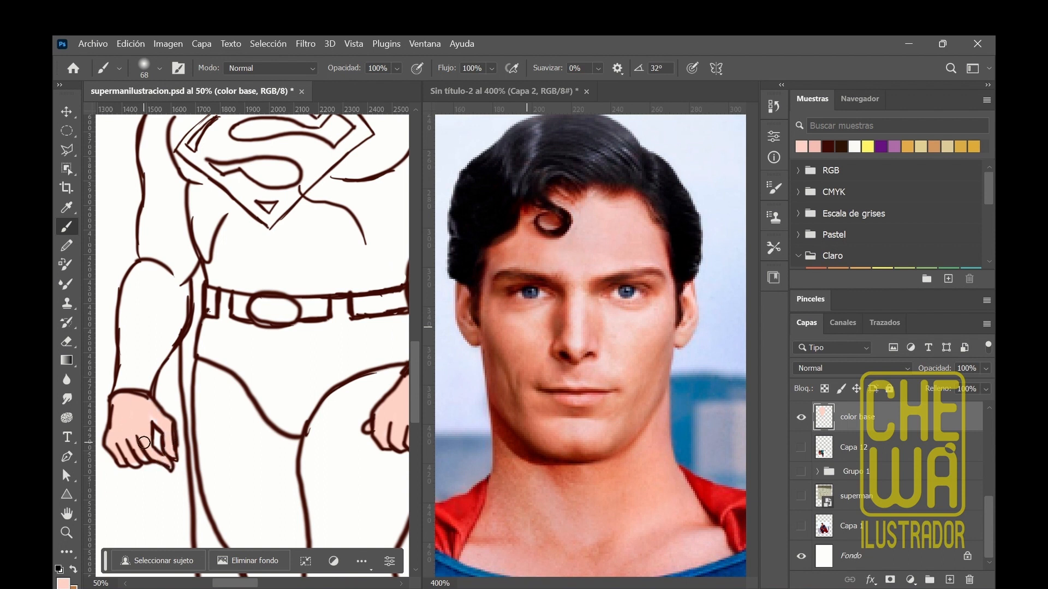
Step: Sample the suit blue from the reference photo, test it on the sleeve, and pick a brighter blue
scroll(424, 373, "up", 5)
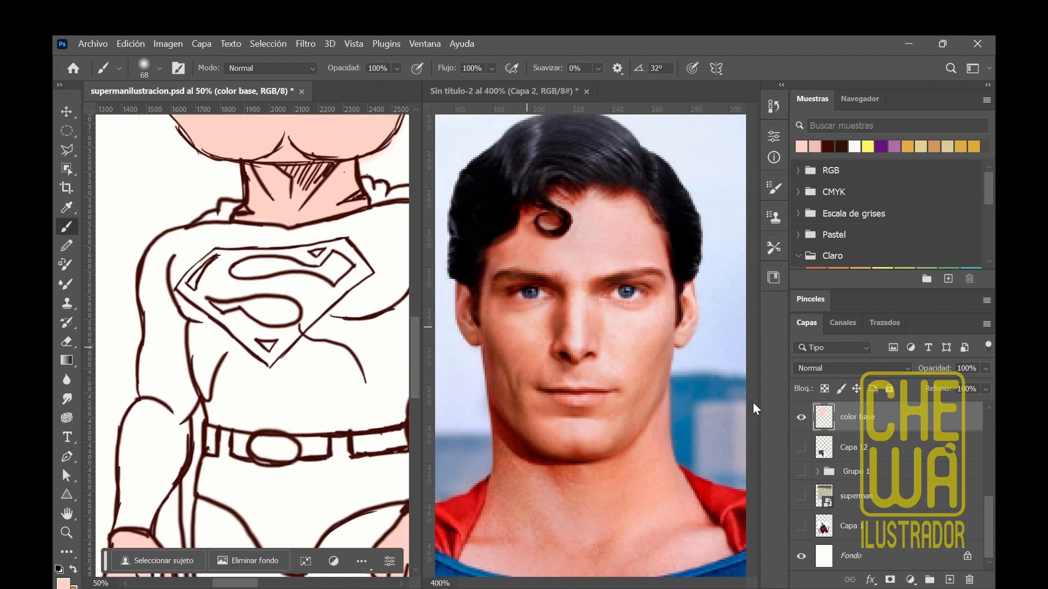
left_click_drag(753, 403, 754, 433)
left_click(67, 208)
left_click(507, 483)
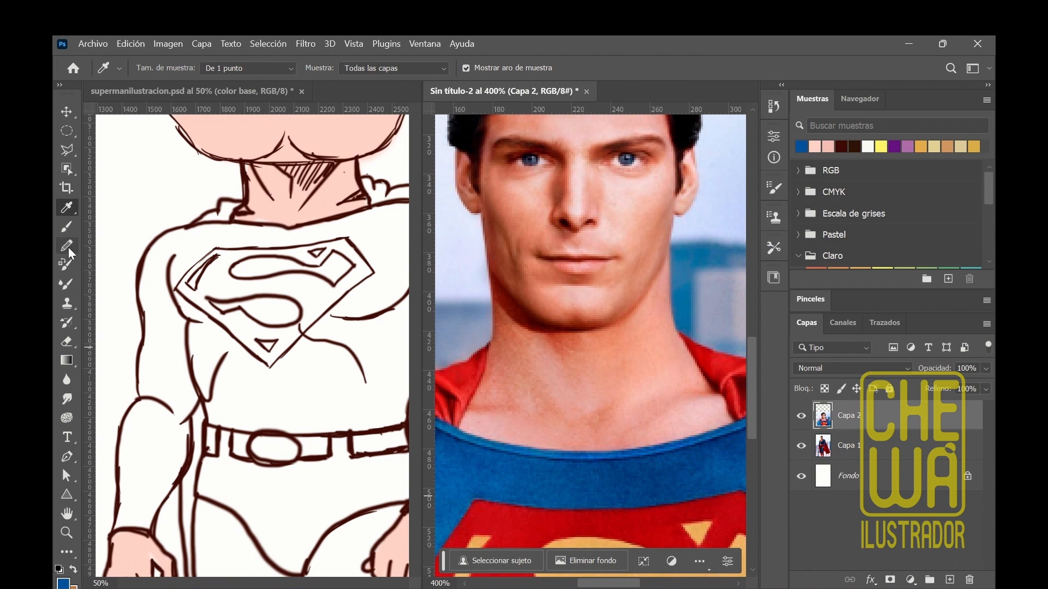
key("b")
mouse_move(172, 257)
left_mouse_down()
mouse_move(171, 246)
mouse_move(159, 314)
left_mouse_up()
left_click(63, 583)
left_click(484, 189)
left_click(660, 140)
Step: Paint the sleeve on the viewer's left and the torso around the chest emblem with the brighter blue
mouse_move(167, 243)
left_mouse_down()
mouse_move(147, 309)
mouse_move(180, 338)
mouse_move(164, 301)
mouse_move(191, 240)
mouse_move(155, 262)
mouse_move(150, 369)
mouse_move(156, 401)
mouse_move(177, 376)
mouse_move(158, 342)
mouse_move(180, 415)
mouse_move(157, 442)
mouse_move(130, 427)
left_mouse_up()
mouse_move(126, 465)
left_mouse_down()
mouse_move(117, 526)
mouse_move(148, 524)
mouse_move(166, 437)
mouse_move(154, 448)
left_mouse_up()
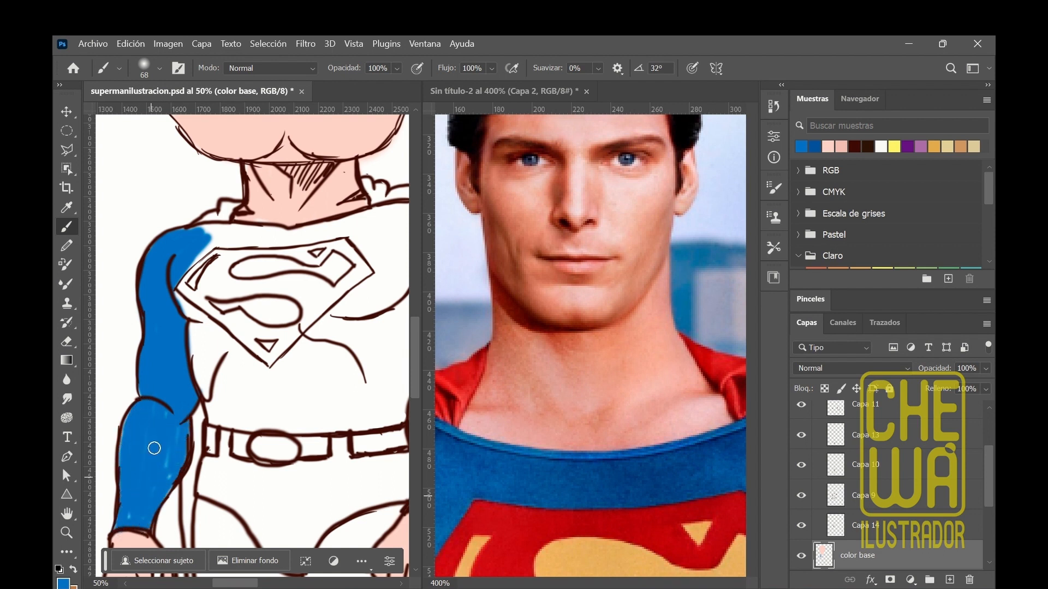
mouse_move(182, 300)
left_mouse_down()
mouse_move(234, 340)
mouse_move(195, 316)
mouse_move(211, 324)
mouse_move(213, 342)
mouse_move(192, 335)
mouse_move(220, 406)
mouse_move(210, 417)
mouse_move(229, 437)
mouse_move(268, 377)
mouse_move(228, 401)
mouse_move(293, 369)
mouse_move(293, 354)
mouse_move(275, 367)
mouse_move(349, 304)
mouse_move(308, 336)
mouse_move(274, 410)
mouse_move(233, 421)
mouse_move(334, 405)
left_mouse_up()
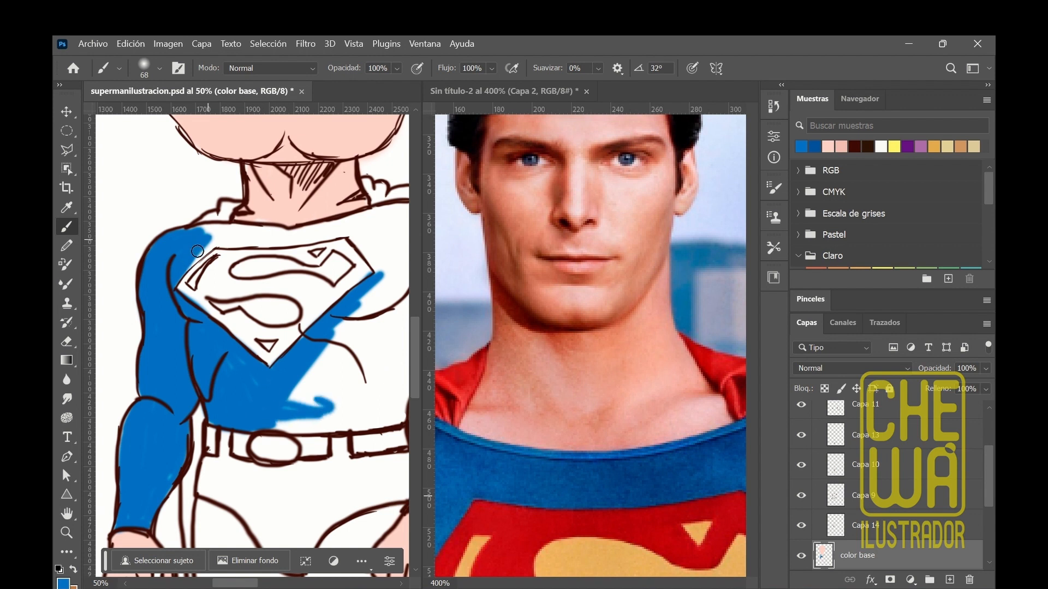
mouse_move(198, 252)
left_mouse_down()
mouse_move(218, 226)
mouse_move(187, 240)
mouse_move(376, 232)
mouse_move(345, 222)
mouse_move(344, 232)
mouse_move(365, 234)
mouse_move(371, 258)
mouse_move(365, 230)
mouse_move(387, 255)
mouse_move(376, 302)
mouse_move(368, 289)
mouse_move(303, 391)
mouse_move(331, 370)
mouse_move(336, 331)
mouse_move(270, 421)
mouse_move(308, 427)
mouse_move(360, 417)
left_mouse_up()
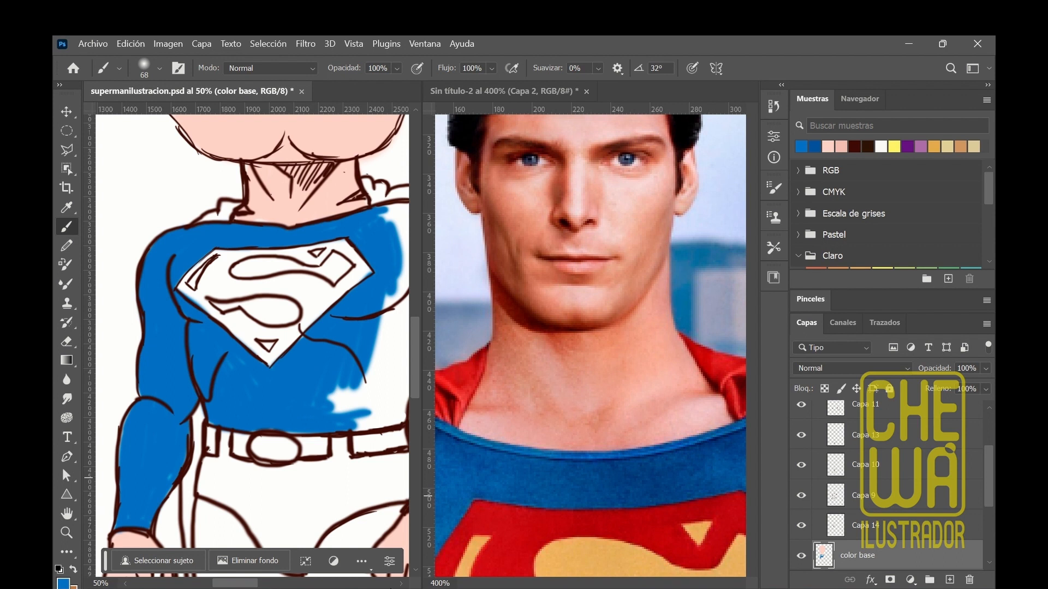
Step: Enlarge the brush to 153 px and paint the chest side and sleeve on the viewer's right blue
left_click(402, 585)
left_click_drag(242, 245, 240, 376)
left_click(160, 68)
left_click_drag(167, 110, 181, 109)
mouse_move(300, 270)
left_mouse_down()
mouse_move(310, 335)
mouse_move(218, 371)
mouse_move(221, 399)
mouse_move(176, 396)
mouse_move(295, 263)
mouse_move(306, 240)
mouse_move(276, 248)
mouse_move(262, 218)
mouse_move(299, 356)
mouse_move(289, 470)
mouse_move(305, 385)
mouse_move(327, 396)
left_mouse_up()
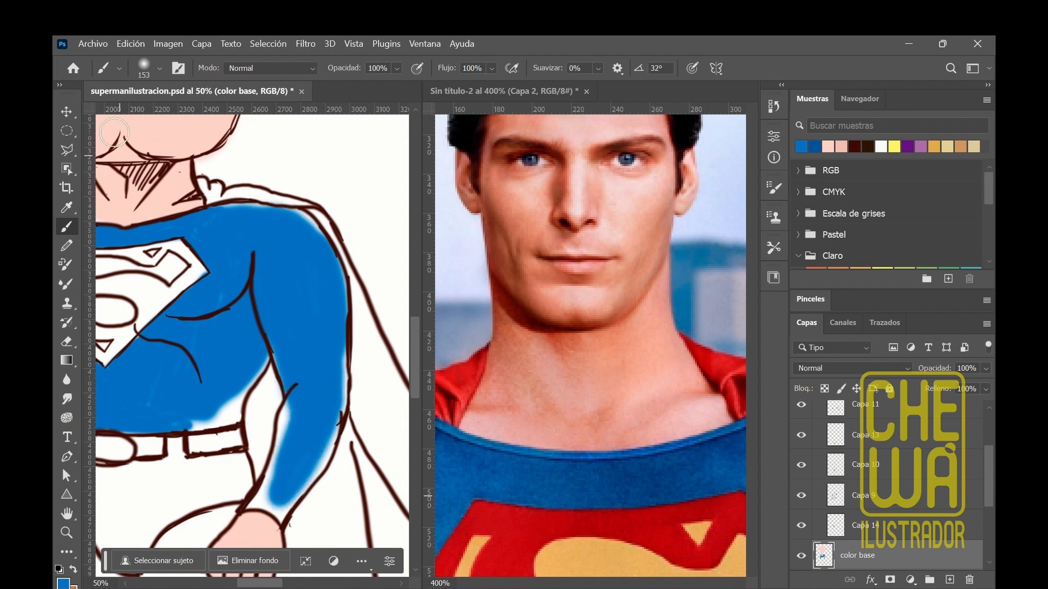
Step: Paint the main areas of both legs blue, from the trunks down to the boot tops
left_click_drag(417, 332, 417, 373)
mouse_move(175, 327)
left_mouse_down()
mouse_move(169, 485)
mouse_move(199, 509)
mouse_move(220, 439)
mouse_move(177, 320)
mouse_move(115, 436)
mouse_move(139, 417)
mouse_move(167, 505)
mouse_move(210, 306)
mouse_move(188, 333)
left_mouse_up()
left_click_drag(279, 586, 269, 585)
mouse_move(158, 286)
left_mouse_down()
mouse_move(163, 346)
mouse_move(178, 341)
left_mouse_up()
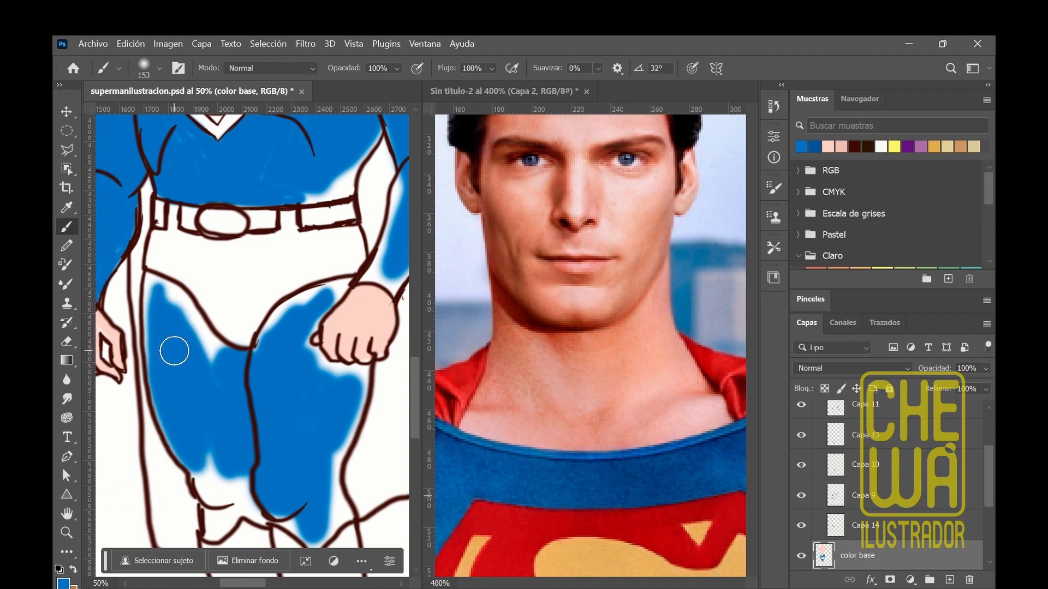
mouse_move(184, 308)
left_mouse_down()
mouse_move(152, 304)
mouse_move(211, 355)
mouse_move(176, 342)
mouse_move(217, 471)
mouse_move(212, 505)
mouse_move(246, 499)
mouse_move(257, 508)
left_mouse_up()
Step: Reduce the brush size to 54 px and fill the blue up to the trunks, hand and boot-top outlines
left_click(159, 68)
left_click(160, 111)
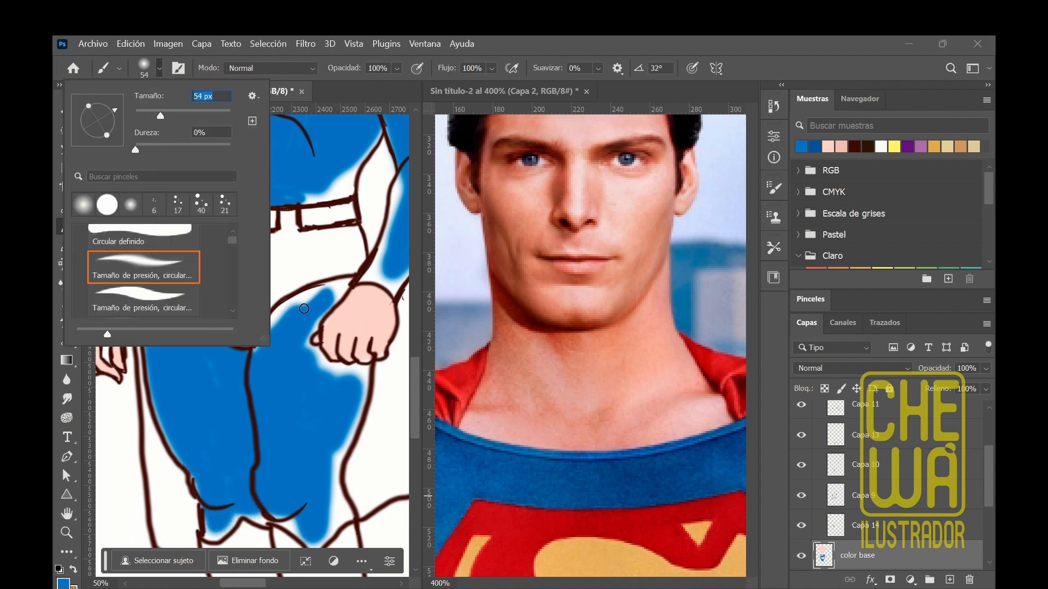
mouse_move(304, 308)
left_mouse_down()
mouse_move(263, 346)
mouse_move(264, 333)
mouse_move(319, 288)
mouse_move(332, 285)
mouse_move(336, 297)
mouse_move(331, 285)
mouse_move(319, 312)
left_mouse_up()
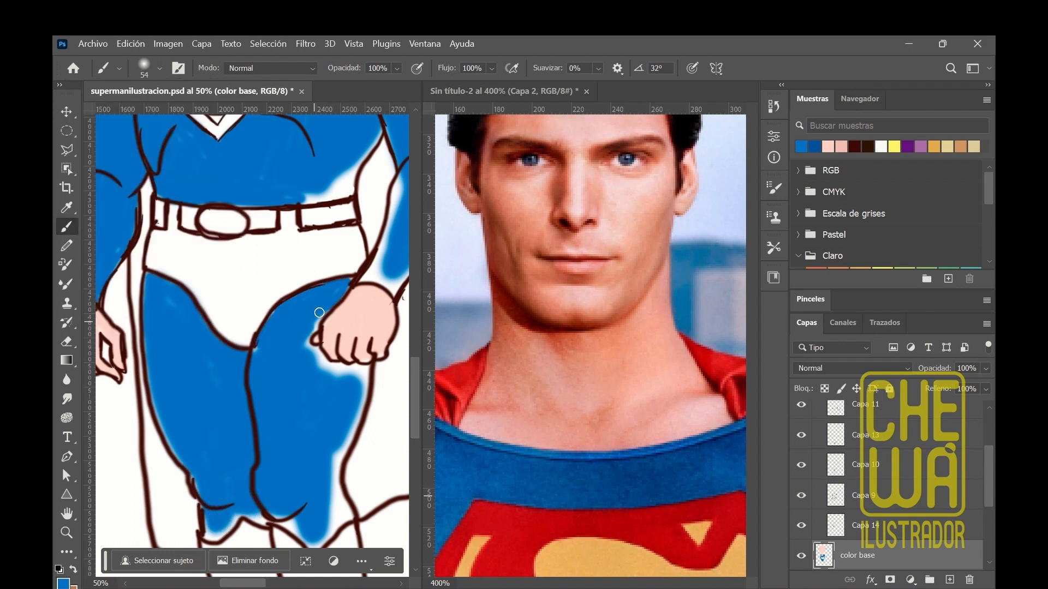
mouse_move(319, 352)
left_mouse_down()
mouse_move(341, 371)
mouse_move(355, 367)
mouse_move(360, 426)
mouse_move(363, 372)
left_mouse_up()
mouse_move(330, 482)
left_mouse_down()
mouse_move(346, 512)
mouse_move(319, 537)
mouse_move(329, 535)
mouse_move(346, 508)
left_mouse_up()
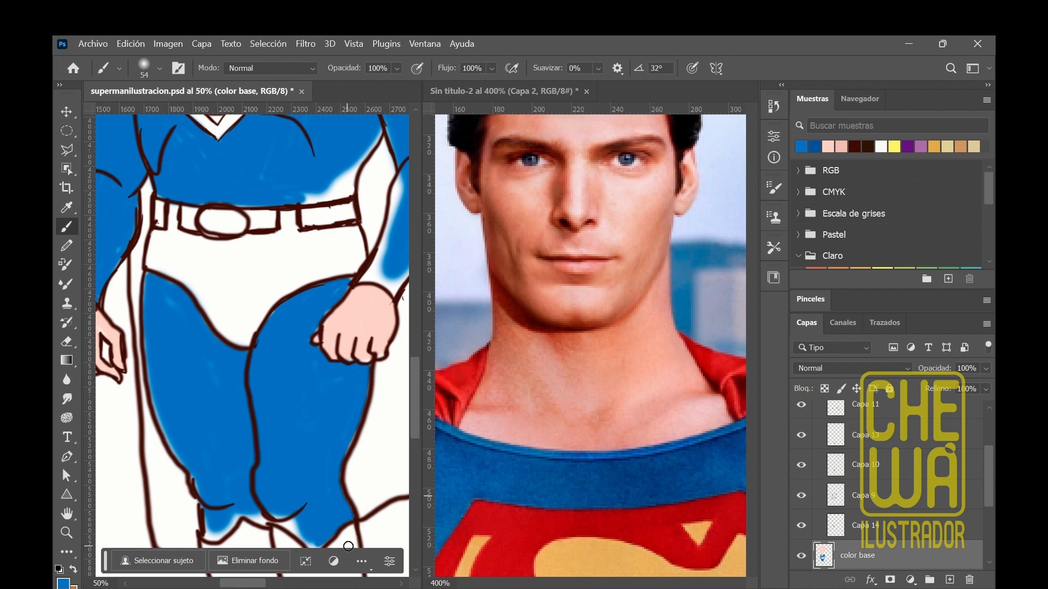
left_click_drag(274, 515, 301, 532)
scroll(318, 505, "down", 3)
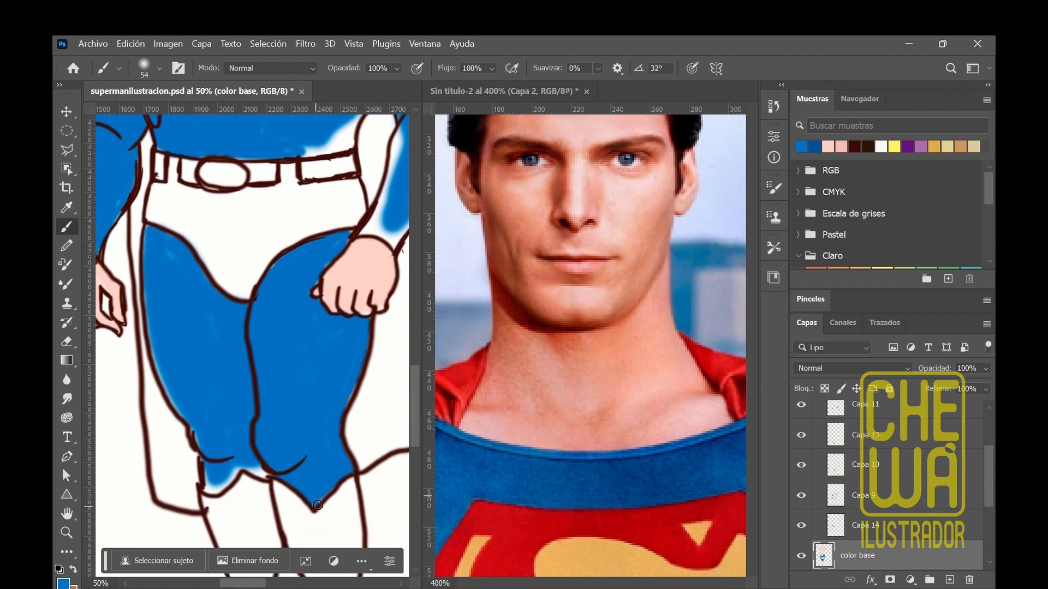
Step: Fill the remaining white gaps with blue at the boot tops, above the belt, on the viewer's-right forearm and along the outer thigh
mouse_move(201, 481)
left_mouse_down()
mouse_move(242, 462)
mouse_move(261, 473)
left_mouse_up()
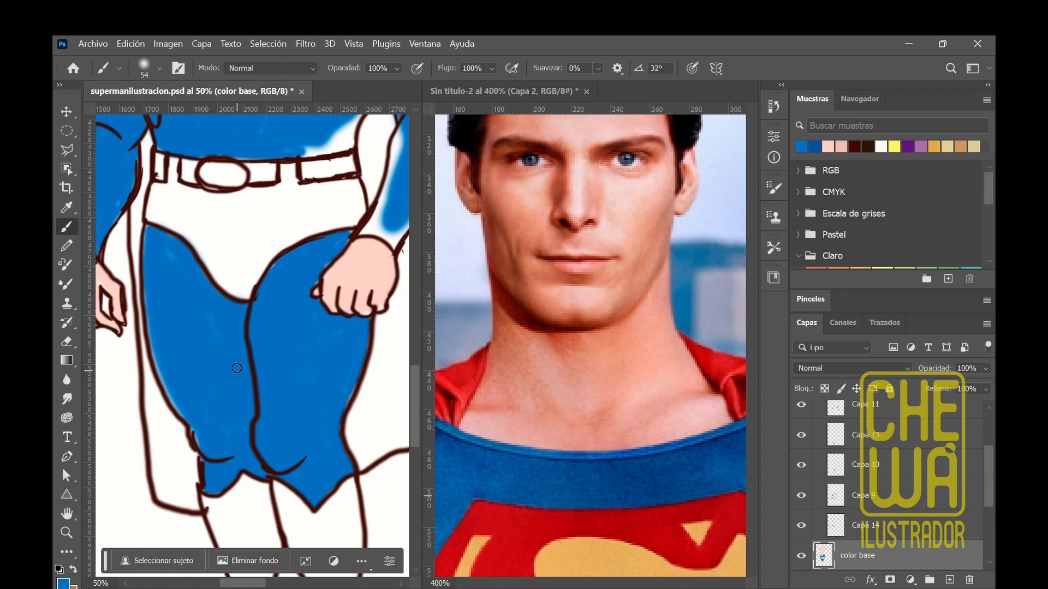
mouse_move(319, 141)
left_mouse_down()
mouse_move(302, 155)
mouse_move(359, 115)
mouse_move(352, 136)
mouse_move(330, 145)
left_mouse_up()
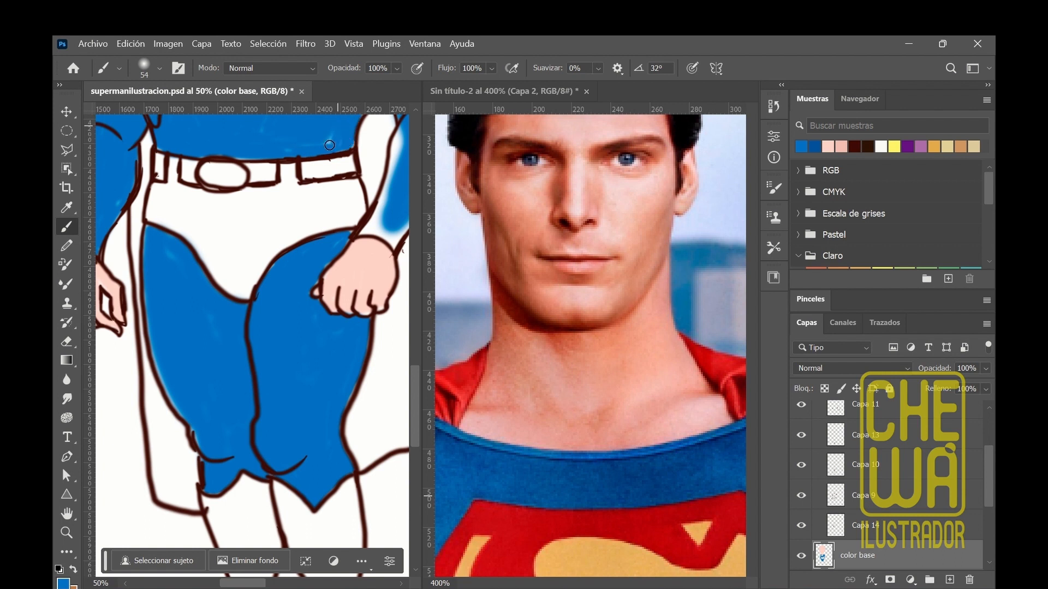
mouse_move(398, 141)
left_mouse_down()
mouse_move(390, 197)
mouse_move(362, 235)
mouse_move(392, 227)
left_mouse_up()
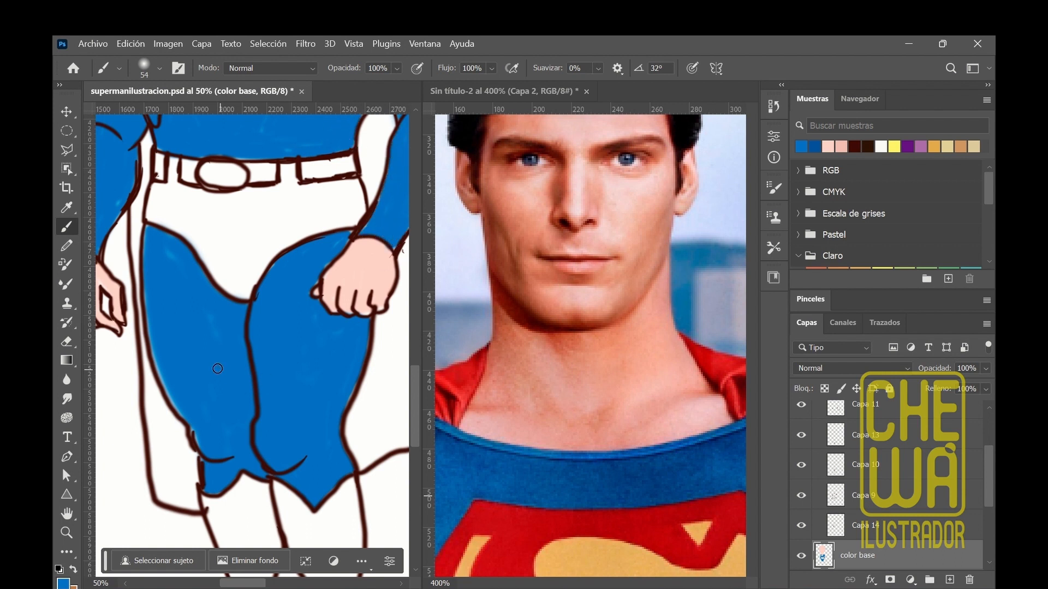
left_click_drag(150, 317, 167, 391)
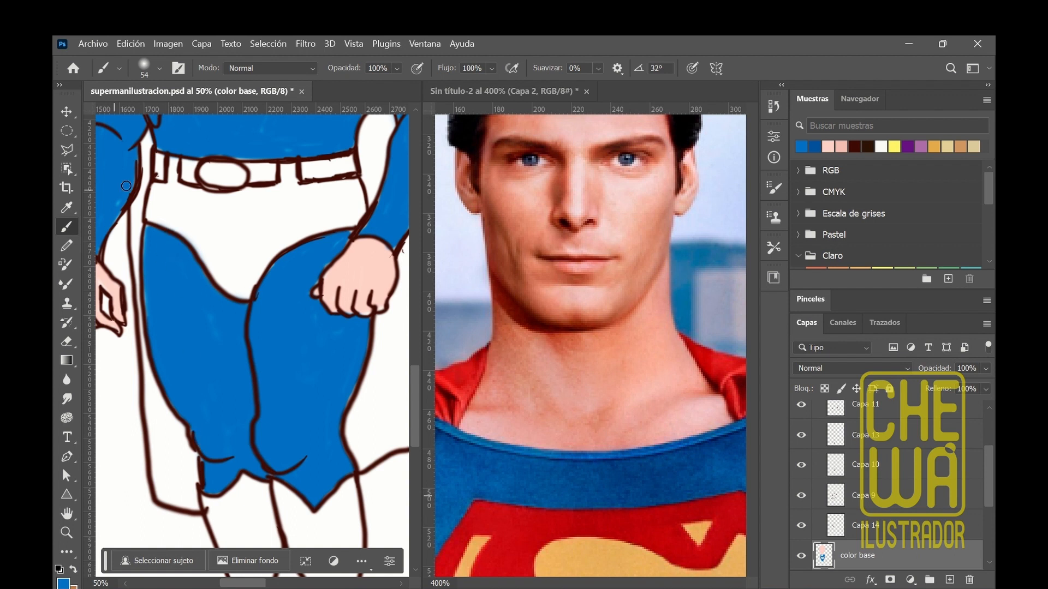
Step: Touch up the blue along the shoulder and down the sleeve on the viewer's right, up to the outlines
scroll(414, 322, "up", 5)
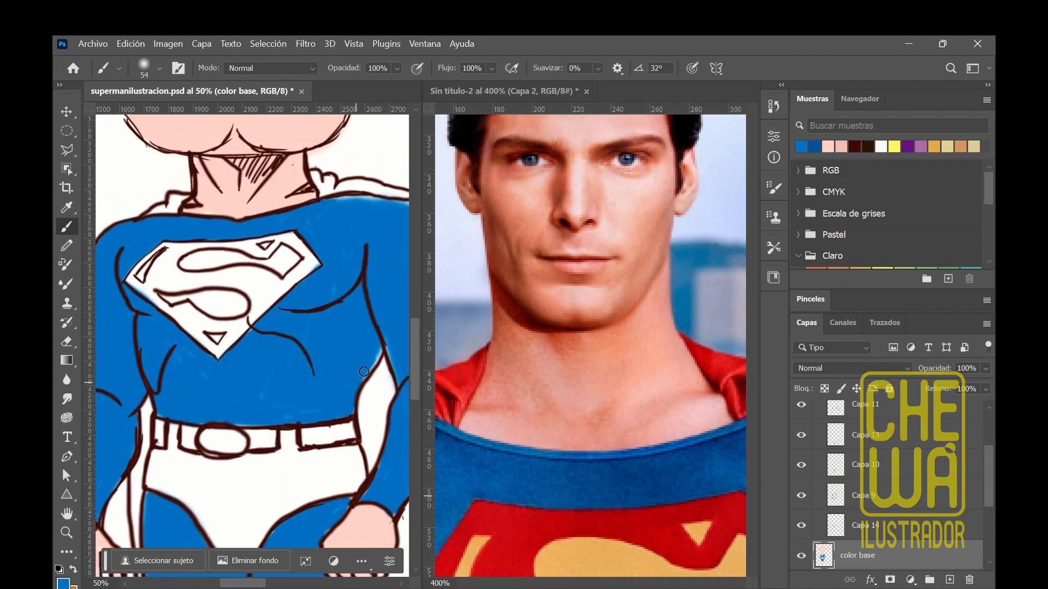
left_click_drag(351, 210, 366, 202)
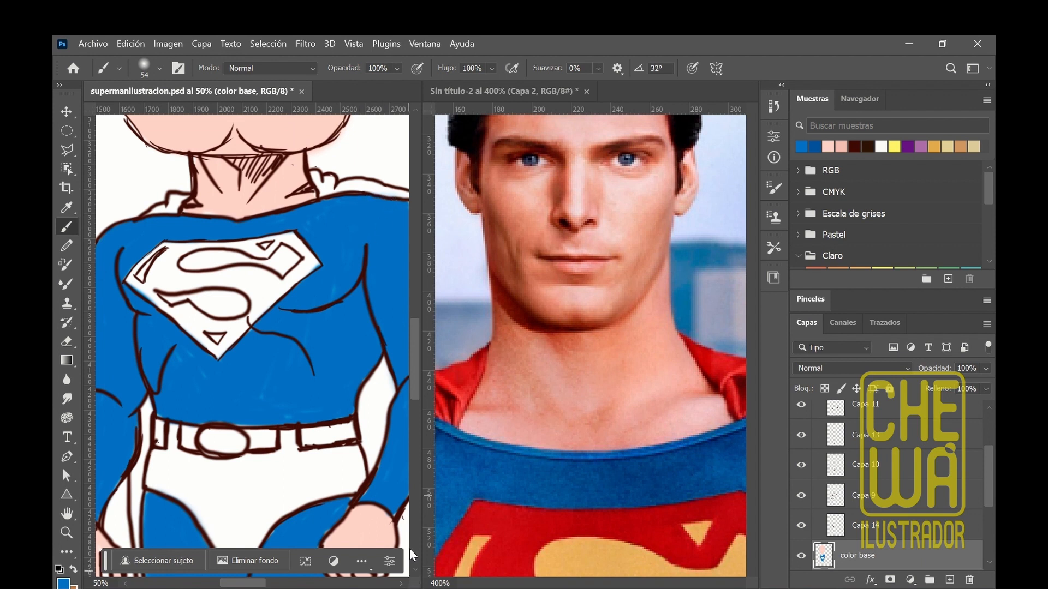
left_click(401, 584)
left_click_drag(318, 208, 332, 224)
mouse_move(356, 270)
left_mouse_down()
mouse_move(362, 405)
mouse_move(319, 483)
mouse_move(343, 449)
left_mouse_up()
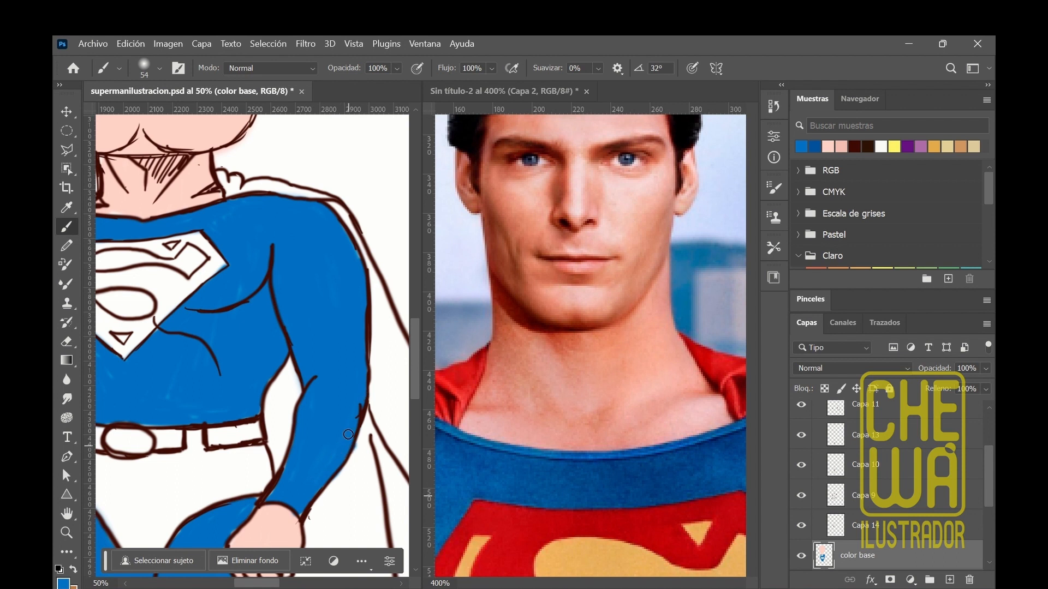
left_click(66, 341)
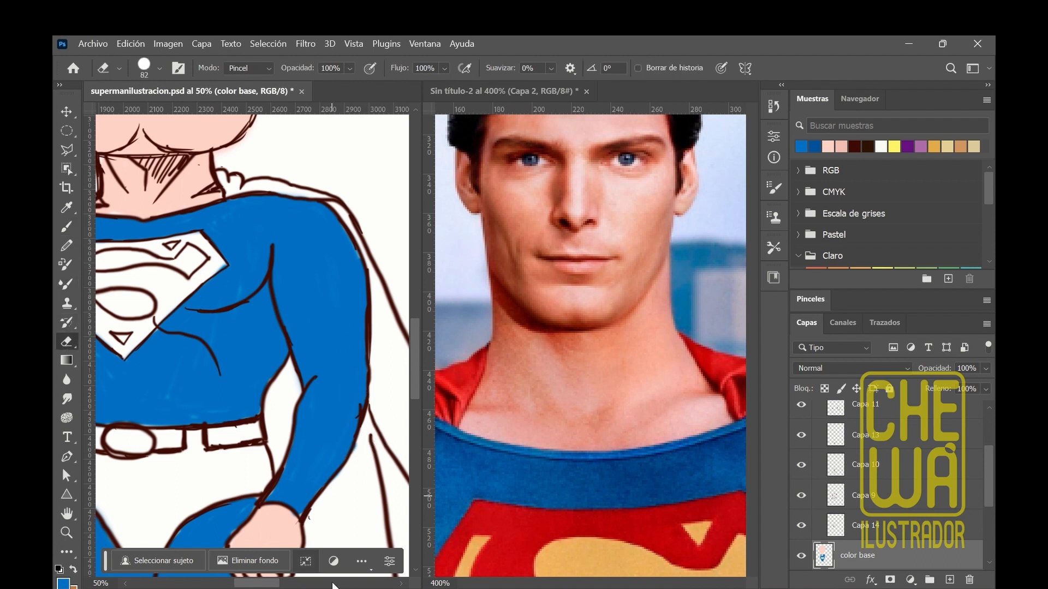
left_click_drag(278, 585, 270, 585)
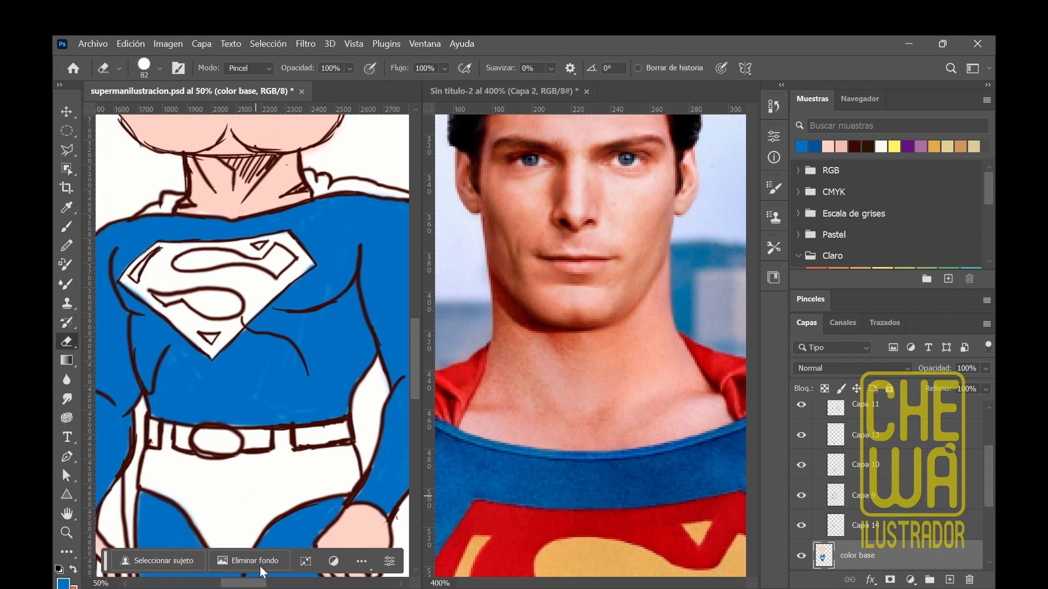
Step: Sample the dark red from the reference photo's emblem and paint the chest emblem's background around the S
left_click(67, 226)
left_click(526, 505, "alt")
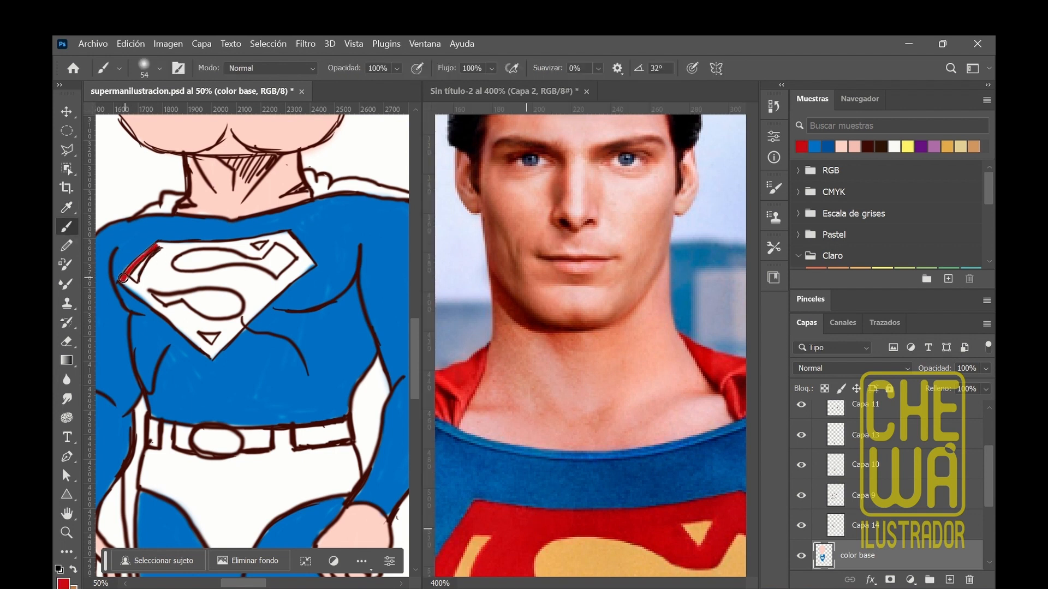
mouse_move(125, 277)
left_mouse_down()
mouse_move(157, 283)
mouse_move(141, 285)
mouse_move(161, 266)
mouse_move(152, 279)
mouse_move(158, 245)
mouse_move(183, 251)
mouse_move(166, 261)
mouse_move(203, 242)
mouse_move(250, 255)
left_mouse_up()
mouse_move(170, 258)
left_mouse_down()
mouse_move(166, 289)
mouse_move(187, 287)
mouse_move(168, 276)
mouse_move(210, 281)
mouse_move(198, 276)
mouse_move(247, 268)
mouse_move(272, 279)
mouse_move(245, 280)
mouse_move(250, 306)
mouse_move(283, 281)
left_mouse_up()
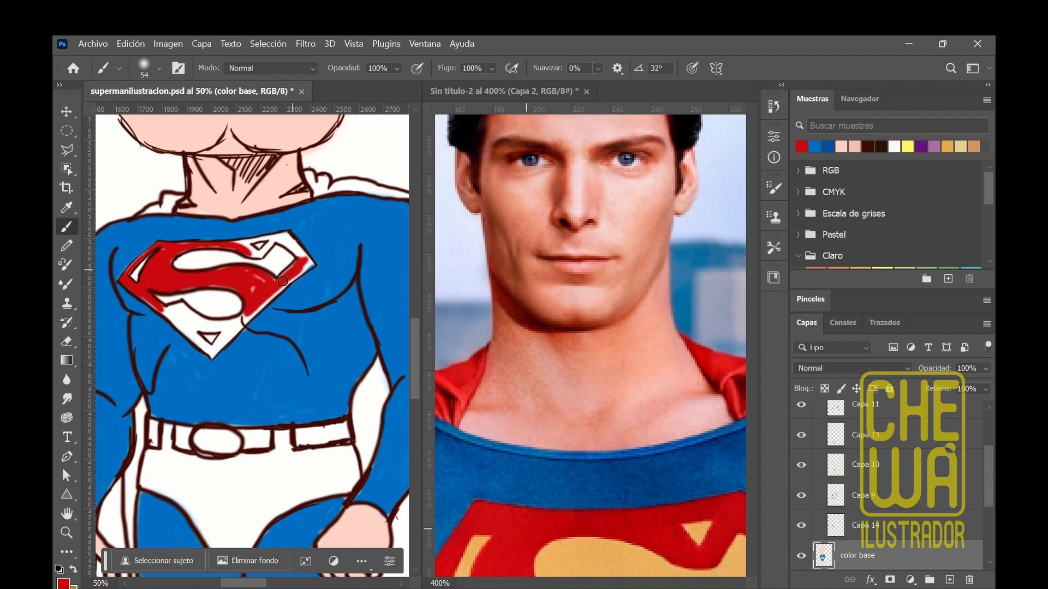
left_click_drag(170, 315, 211, 356)
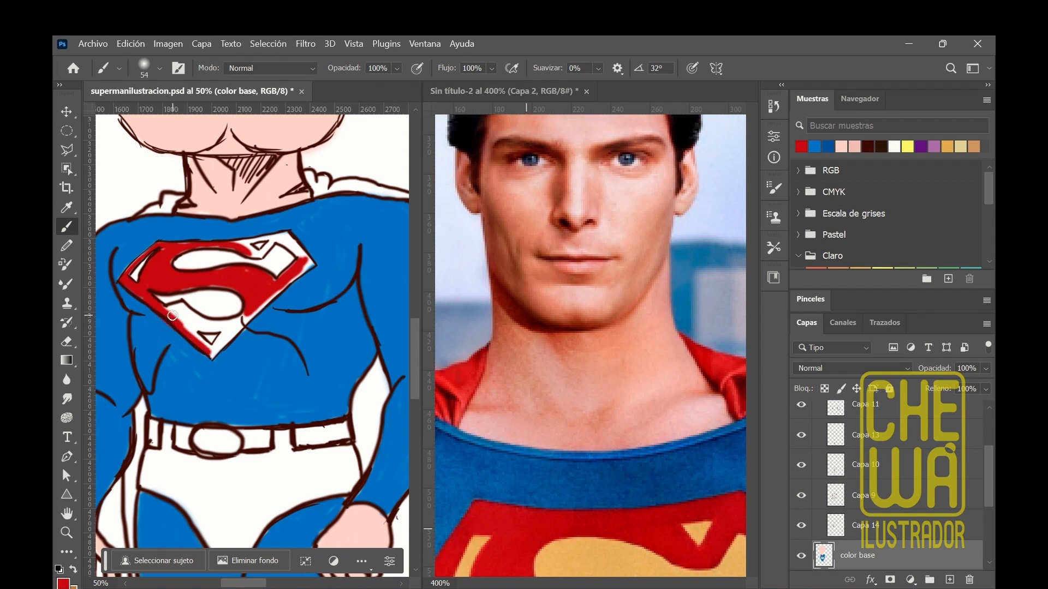
mouse_move(183, 304)
left_mouse_down()
mouse_move(246, 317)
mouse_move(234, 326)
mouse_move(266, 297)
left_mouse_up()
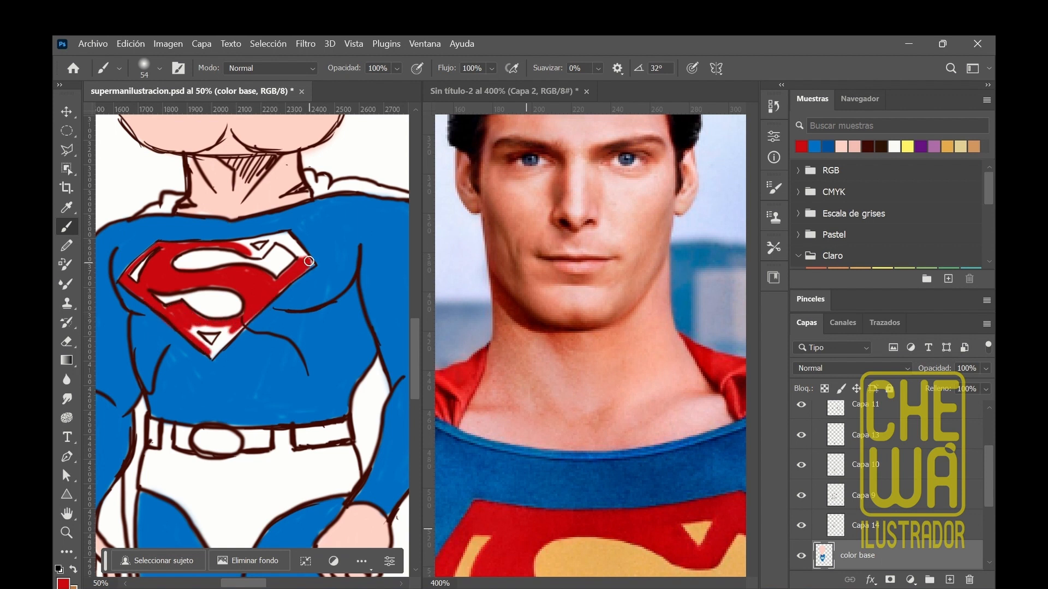
left_click_drag(308, 262, 287, 237)
mouse_move(198, 328)
left_mouse_down()
mouse_move(225, 338)
mouse_move(244, 325)
mouse_move(215, 351)
mouse_move(190, 332)
mouse_move(206, 345)
left_mouse_up()
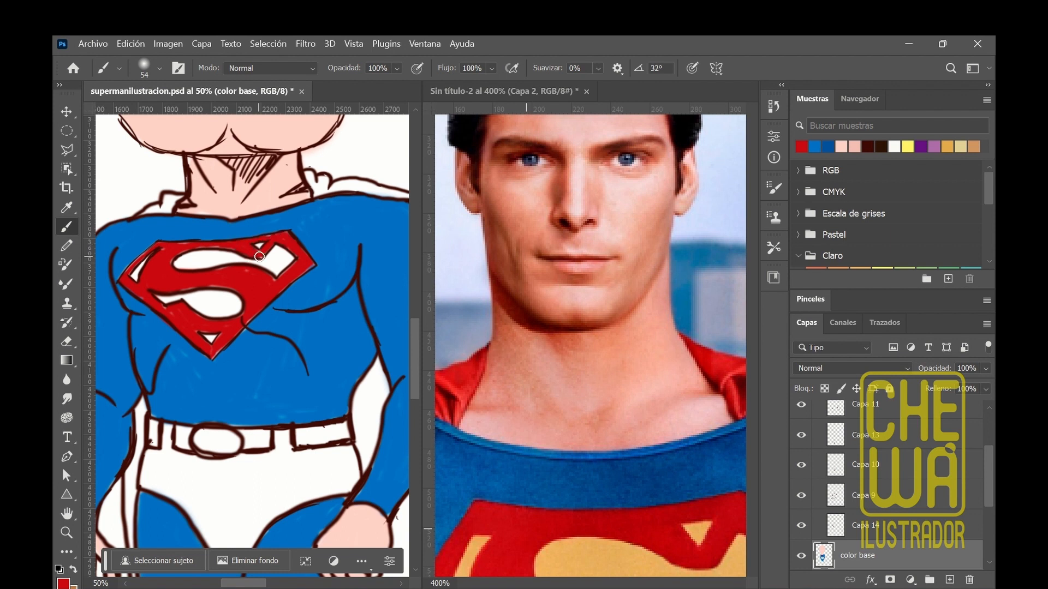
Step: Choose a brighter red and fill the trunks and the gaps between the belt segments with it
mouse_move(170, 431)
left_mouse_down()
mouse_move(167, 461)
mouse_move(169, 440)
mouse_move(144, 476)
mouse_move(179, 497)
mouse_move(167, 462)
mouse_move(195, 462)
mouse_move(189, 502)
mouse_move(214, 542)
mouse_move(213, 498)
mouse_move(236, 540)
mouse_move(217, 475)
mouse_move(194, 462)
mouse_move(290, 457)
mouse_move(277, 433)
mouse_move(286, 460)
mouse_move(219, 507)
mouse_move(214, 476)
mouse_move(183, 499)
left_mouse_up()
left_click(62, 584)
key("Return")
mouse_move(299, 480)
left_mouse_down()
mouse_move(282, 455)
mouse_move(268, 494)
mouse_move(276, 455)
mouse_move(253, 542)
mouse_move(312, 487)
mouse_move(278, 518)
mouse_move(321, 489)
mouse_move(355, 484)
mouse_move(356, 463)
mouse_move(303, 454)
mouse_move(351, 451)
mouse_move(305, 467)
mouse_move(328, 477)
mouse_move(350, 462)
left_mouse_up()
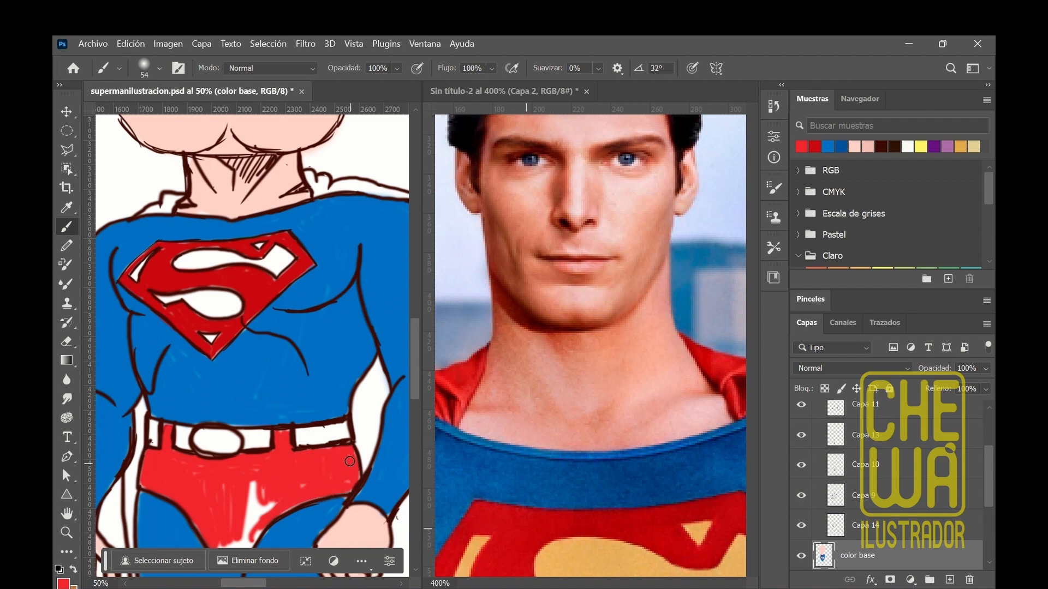
mouse_move(248, 514)
left_mouse_down()
mouse_move(302, 486)
mouse_move(349, 486)
mouse_move(242, 498)
mouse_move(282, 499)
left_mouse_up()
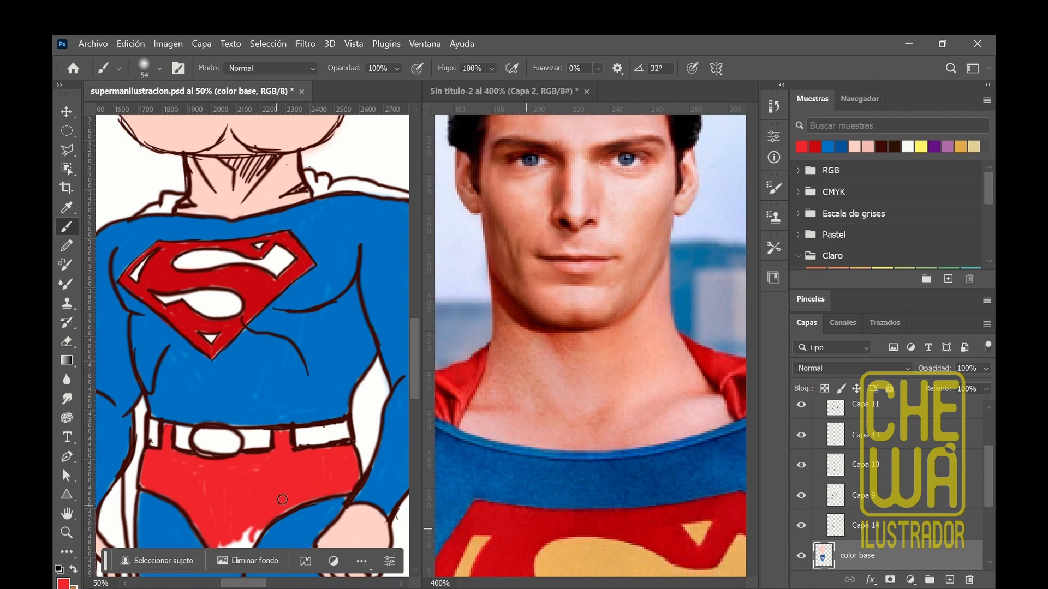
left_click(415, 572)
mouse_move(223, 461)
left_mouse_down()
mouse_move(233, 476)
mouse_move(249, 452)
left_mouse_up()
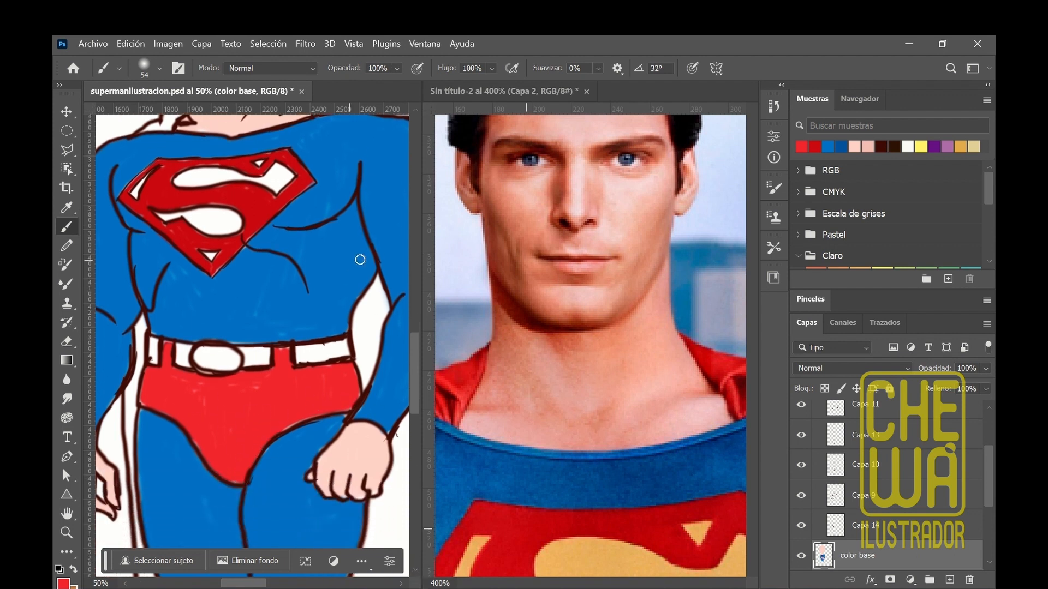
Step: Paint the cape folds beside the neck and over both shoulders bright red
scroll(418, 334, "up", 5)
left_click_drag(146, 250, 174, 237)
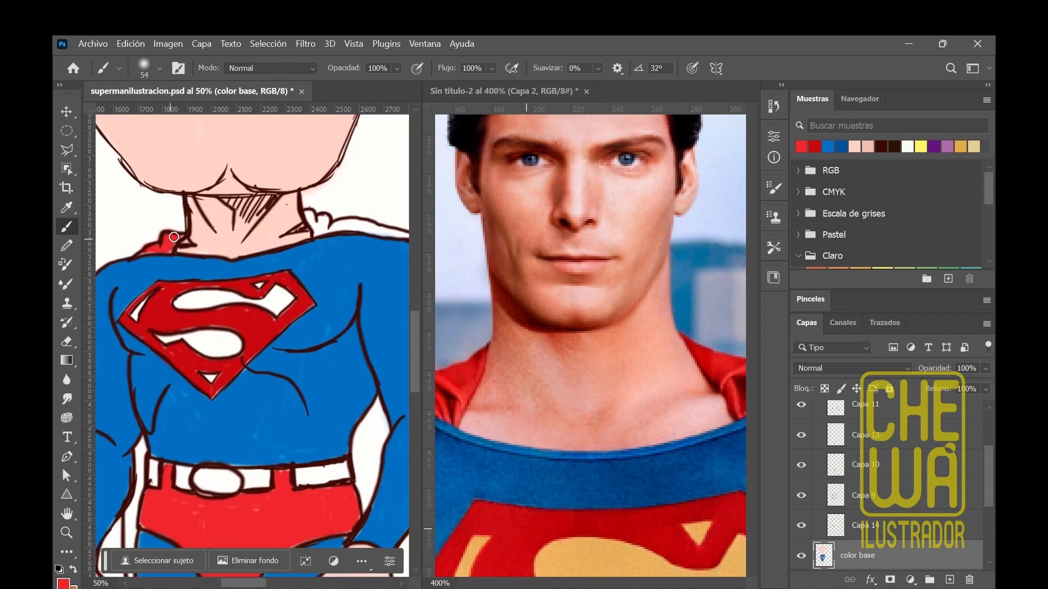
mouse_move(306, 214)
left_mouse_down()
mouse_move(316, 230)
mouse_move(376, 224)
mouse_move(395, 235)
left_mouse_up()
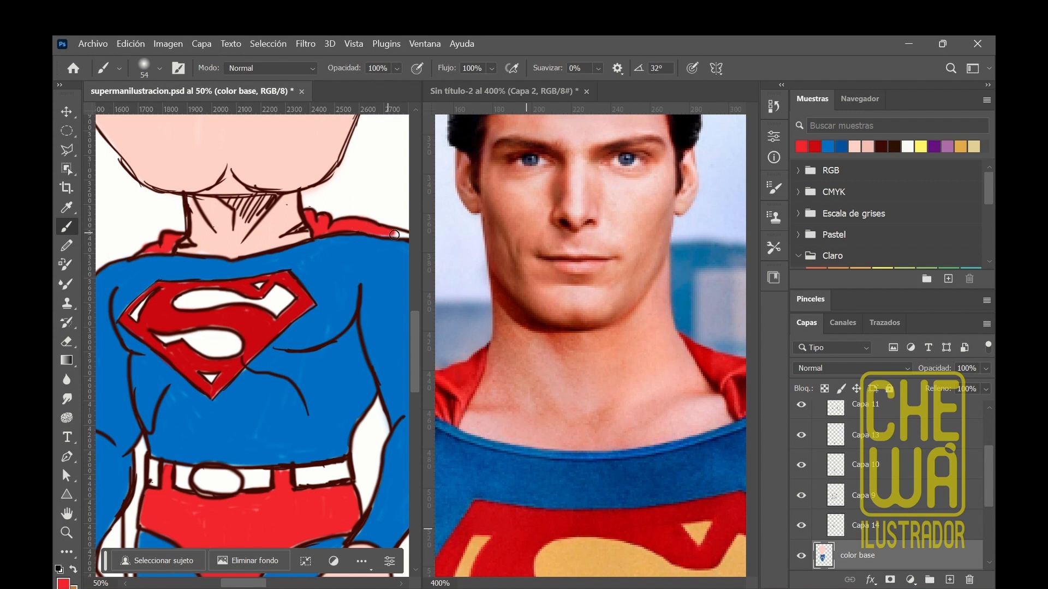
Step: Paint the upper cape beside the viewer's-right arm and the cape visible between that arm and the waist red
scroll(307, 254, "right", 5)
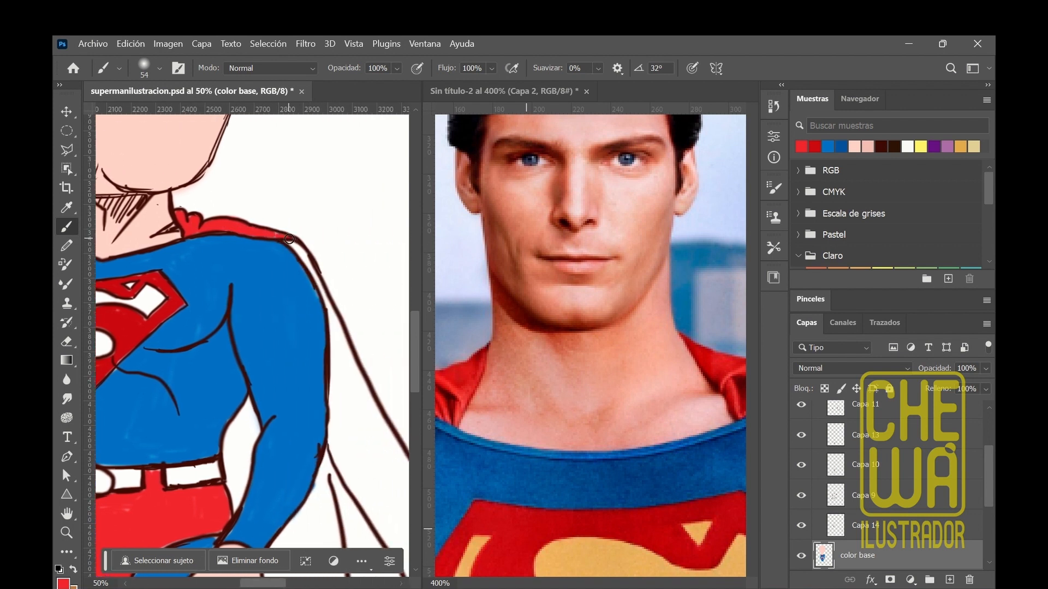
mouse_move(290, 238)
left_mouse_down()
mouse_move(338, 334)
mouse_move(330, 436)
mouse_move(343, 371)
mouse_move(381, 449)
left_mouse_up()
mouse_move(236, 452)
left_mouse_down()
mouse_move(236, 507)
mouse_move(257, 431)
mouse_move(248, 404)
mouse_move(237, 538)
left_mouse_up()
mouse_move(369, 404)
left_mouse_down()
mouse_move(343, 480)
mouse_move(380, 415)
mouse_move(376, 382)
mouse_move(376, 428)
left_mouse_up()
Step: Paint the narrow strip of cape on the viewer's left red, from the waist down to its lower edge
key("ctrl+minus")
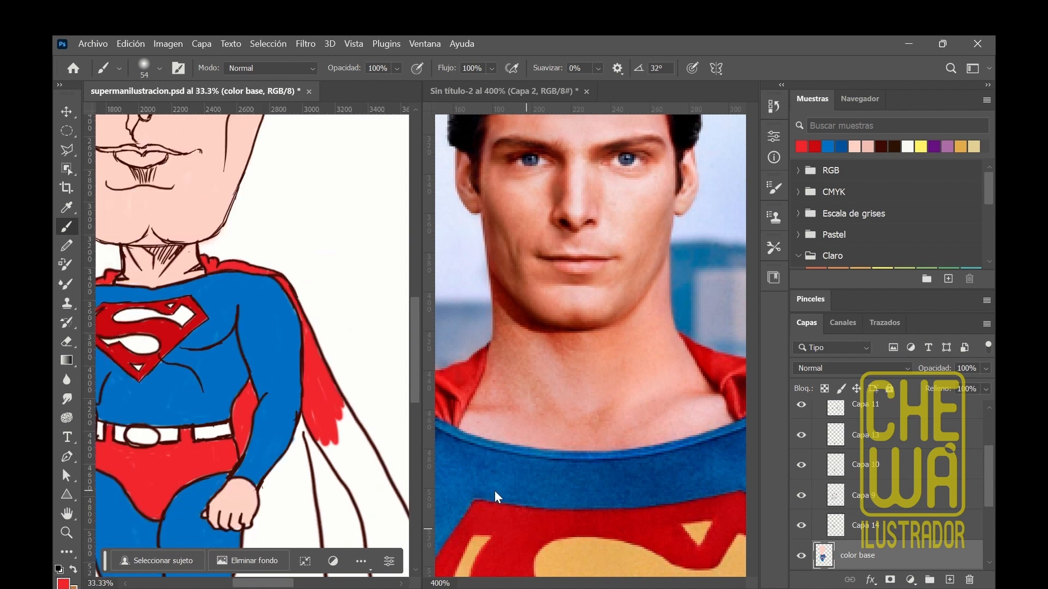
left_click_drag(287, 584, 267, 583)
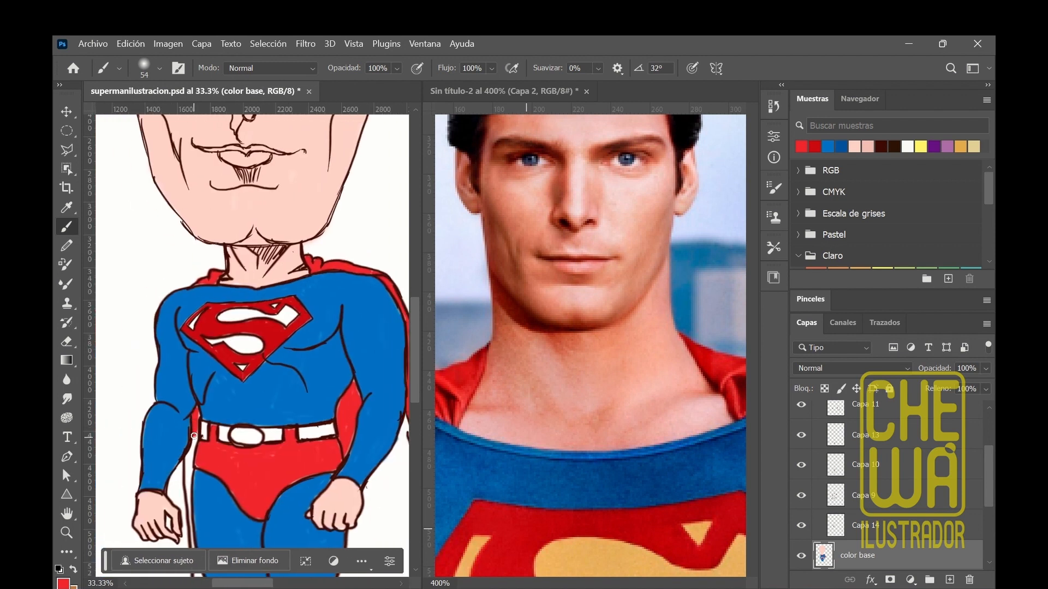
left_click_drag(194, 451, 188, 468)
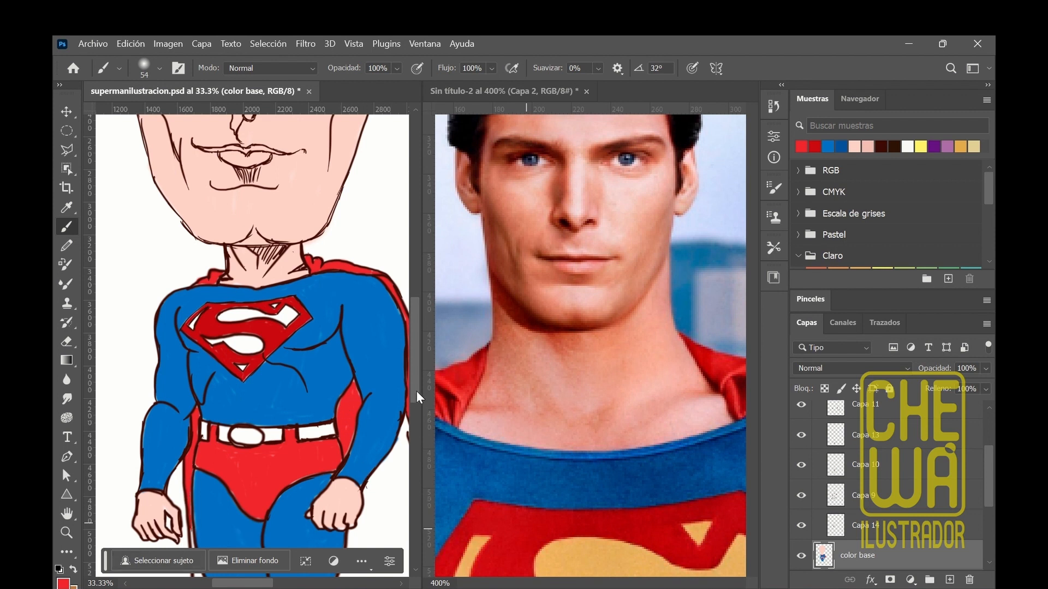
left_click_drag(417, 391, 417, 438)
mouse_move(197, 358)
left_mouse_down()
mouse_move(202, 432)
mouse_move(211, 407)
left_mouse_up()
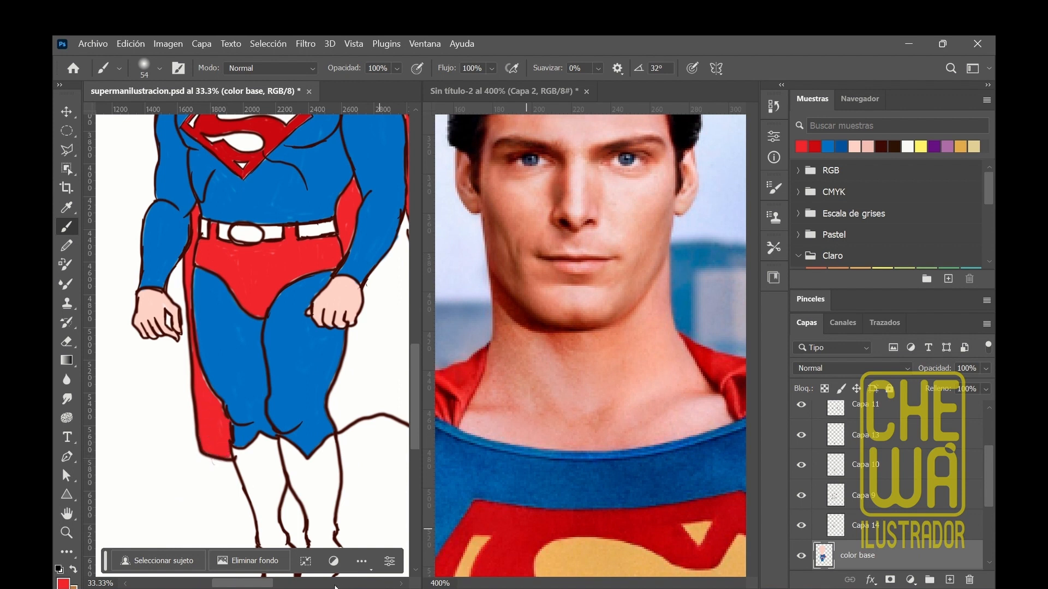
Step: Enlarge the brush to 119 px and then 181 px, and paint the wide cape panels on the viewer's right red
left_click_drag(265, 585, 298, 587)
left_click(160, 71)
left_click_drag(172, 116, 187, 116)
left_click_drag(304, 329, 315, 389)
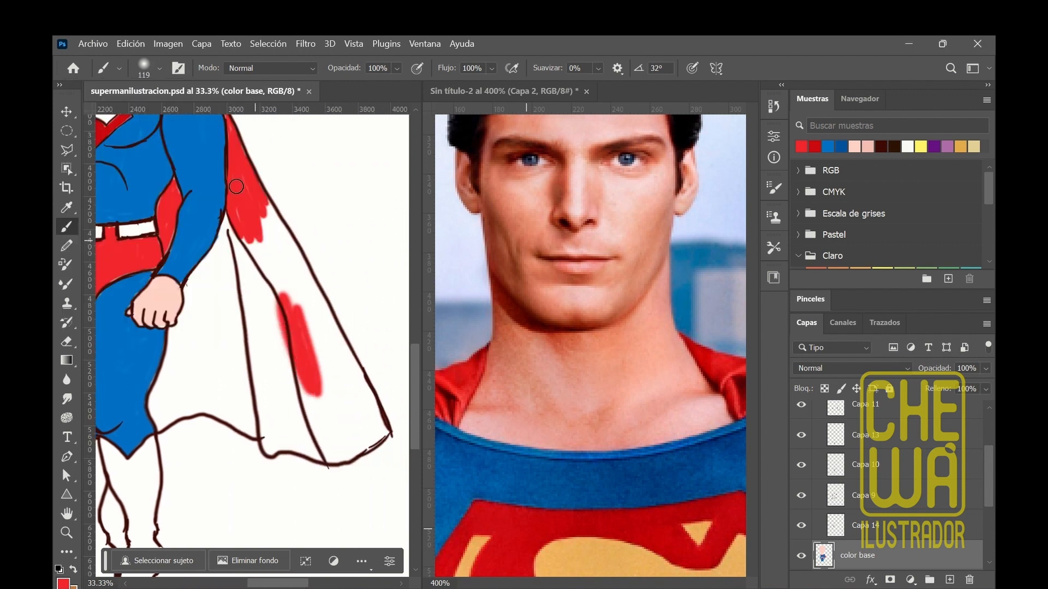
left_click(159, 70)
left_click_drag(188, 116, 201, 112)
mouse_move(307, 336)
left_mouse_down()
mouse_move(285, 280)
mouse_move(230, 393)
mouse_move(218, 288)
mouse_move(191, 373)
mouse_move(240, 417)
mouse_move(267, 293)
mouse_move(322, 431)
mouse_move(335, 409)
mouse_move(267, 207)
mouse_move(376, 432)
mouse_move(335, 458)
mouse_move(362, 398)
mouse_move(375, 426)
left_mouse_up()
Step: Paint the main area of the viewer's-right boot red and extend the cape's red toward the adjacent leg
left_click(157, 71)
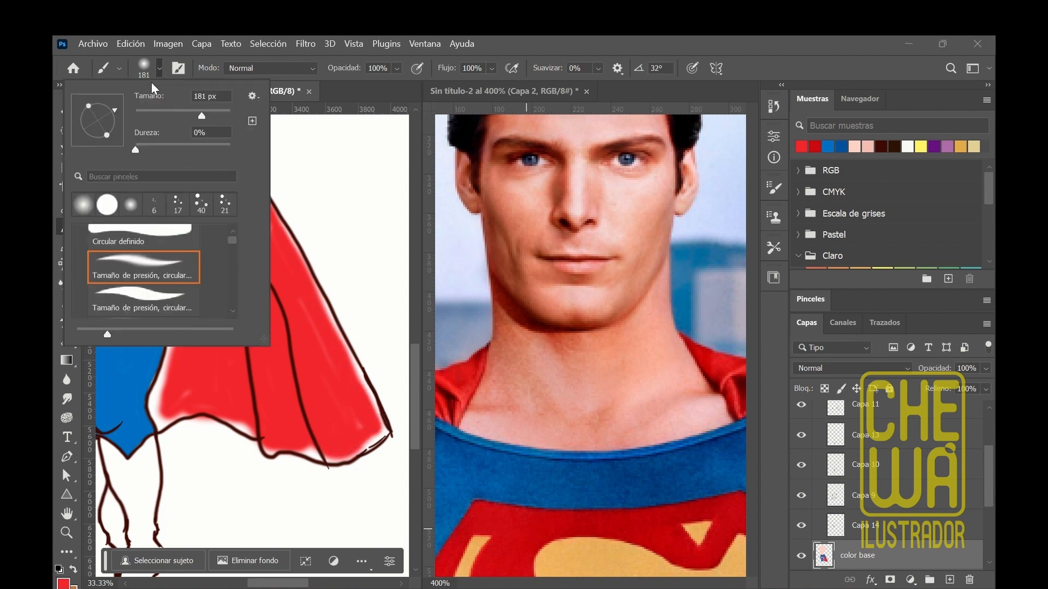
left_click(138, 514)
mouse_move(138, 515)
left_mouse_down()
mouse_move(132, 490)
mouse_move(143, 543)
left_mouse_up()
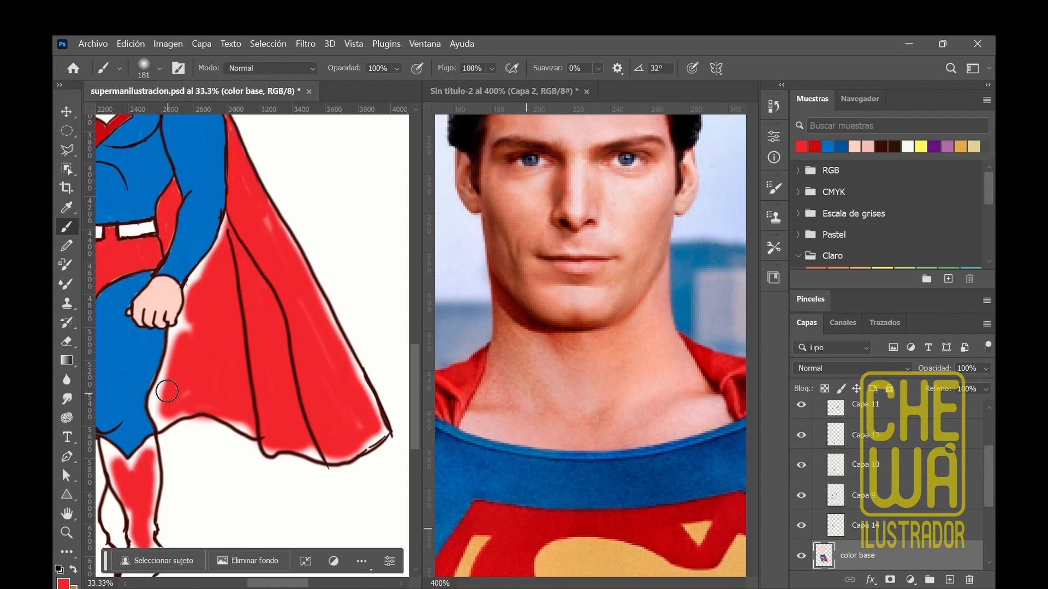
left_click_drag(167, 392, 162, 411)
left_click_drag(122, 484, 131, 481)
Step: Reduce the brush to 53 px and fill the cape's red up to the leg, arm and outer edge outlines
left_click(159, 70)
left_click(159, 114)
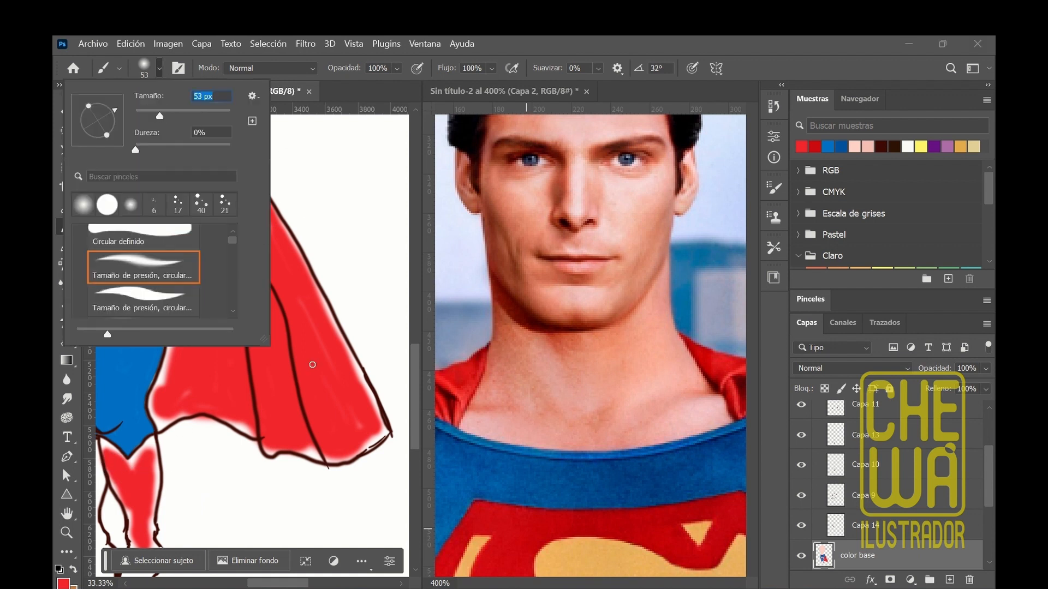
left_click(312, 365)
left_click_drag(174, 331, 156, 394)
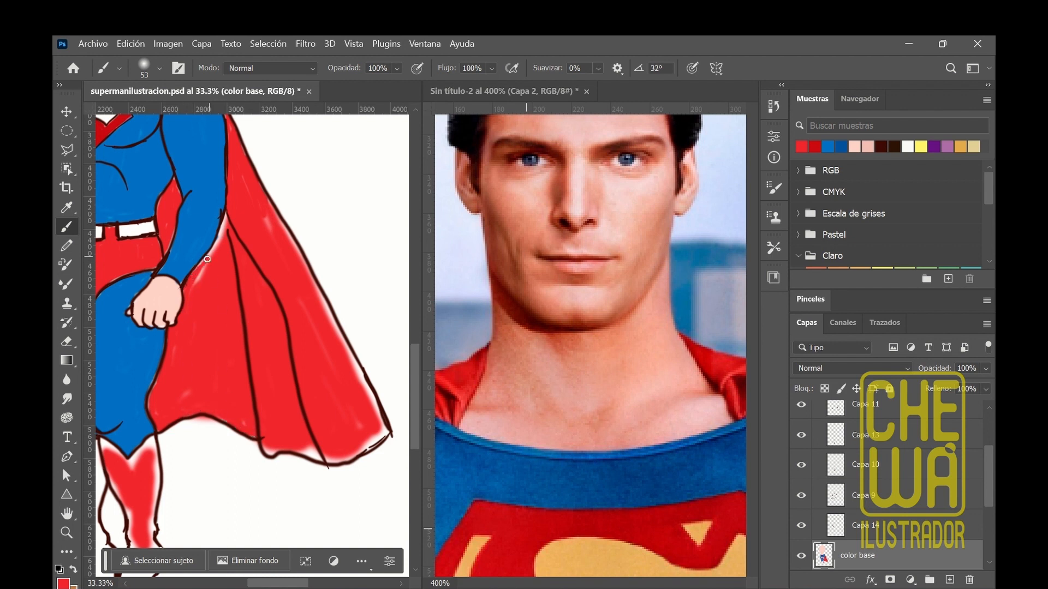
mouse_move(208, 260)
left_mouse_down()
mouse_move(229, 222)
mouse_move(304, 266)
mouse_move(333, 319)
left_mouse_up()
left_click_drag(350, 360, 357, 385)
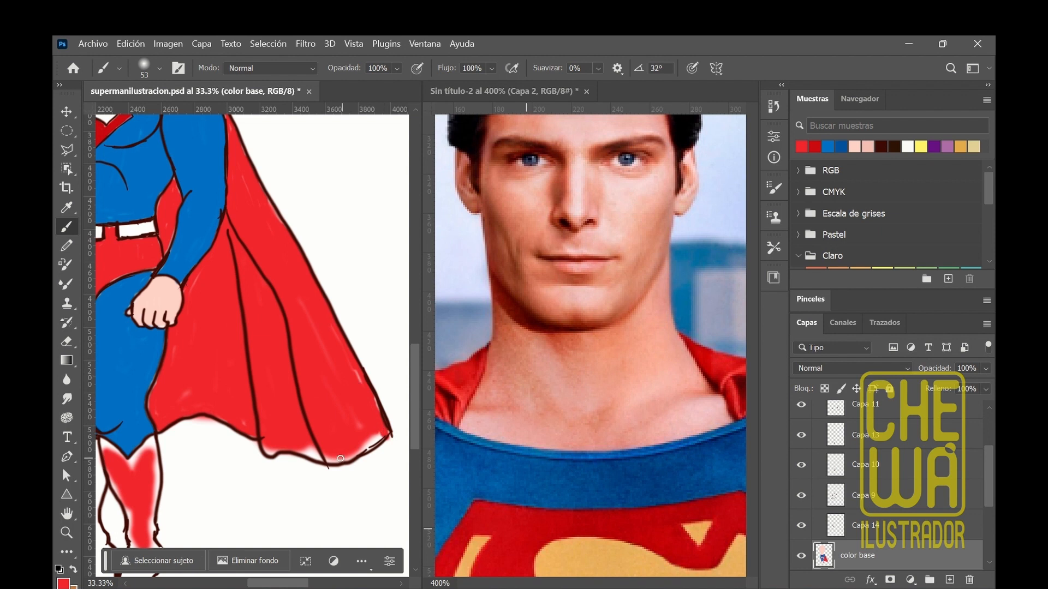
Step: Fill the remaining white gaps along the lower hem of the cape with red
left_click_drag(341, 458, 366, 448)
left_click_drag(273, 449, 322, 452)
scroll(186, 502, "left", 3)
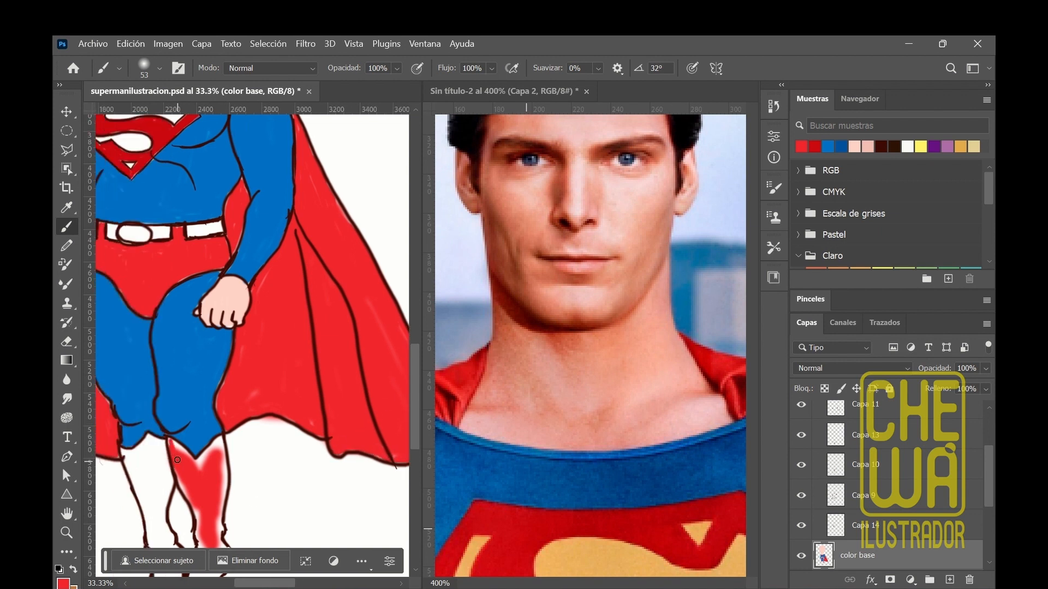
Step: Paint both boots solid red, using a 99 px brush for the boot on the left of the drawing
mouse_move(217, 476)
left_mouse_down()
mouse_move(210, 445)
mouse_move(222, 487)
left_mouse_up()
mouse_move(204, 490)
left_mouse_down()
mouse_move(199, 516)
mouse_move(220, 528)
left_mouse_up()
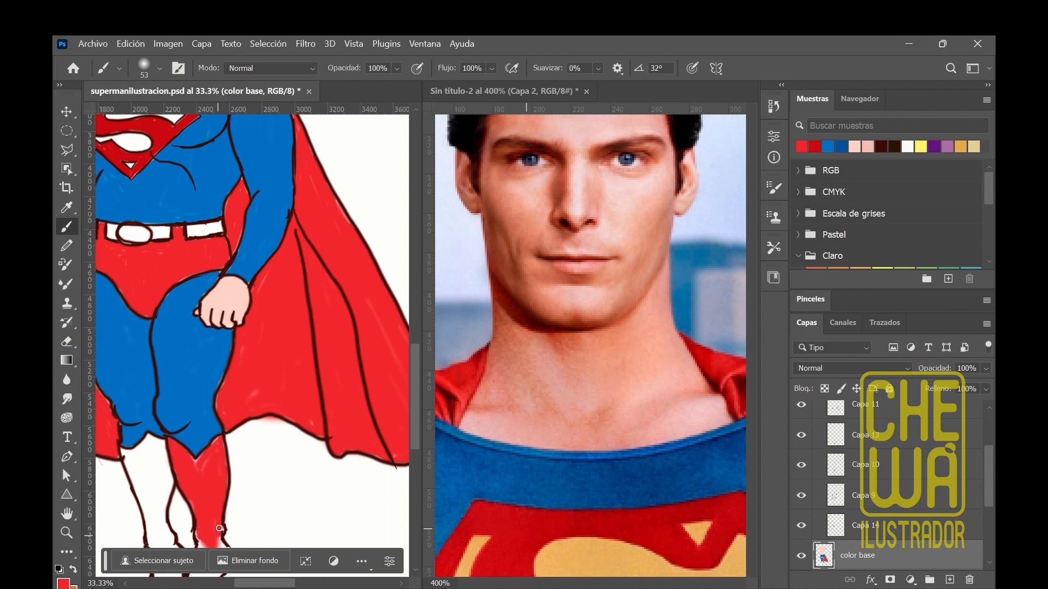
scroll(401, 467, "down", 3)
mouse_move(206, 387)
left_mouse_down()
mouse_move(188, 441)
mouse_move(201, 449)
mouse_move(210, 414)
mouse_move(194, 421)
mouse_move(226, 394)
left_mouse_up()
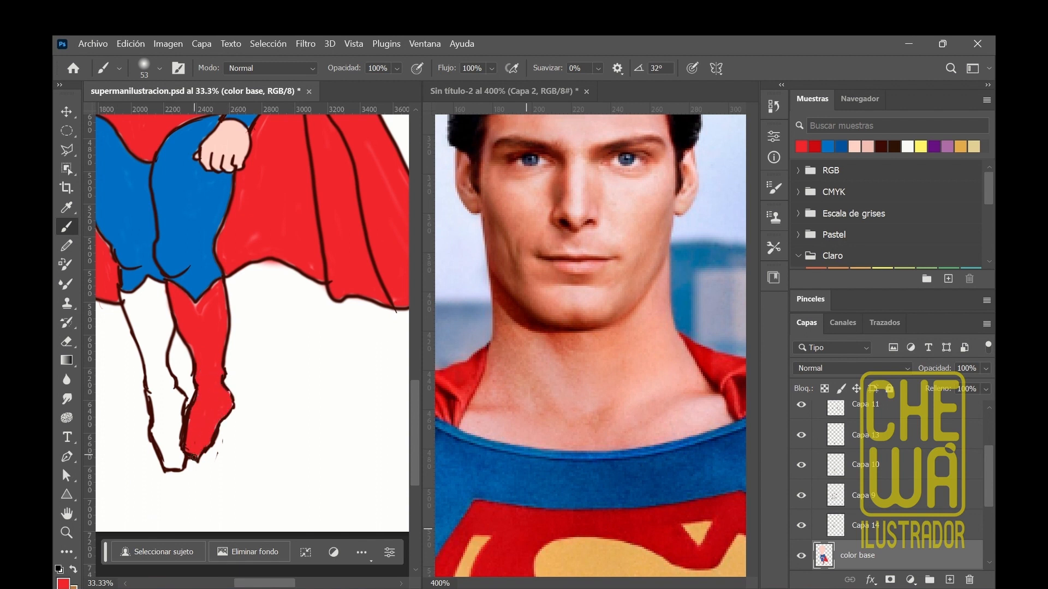
left_click(160, 68)
mouse_move(154, 370)
left_mouse_down()
mouse_move(162, 445)
mouse_move(177, 470)
mouse_move(175, 402)
mouse_move(156, 408)
left_mouse_up()
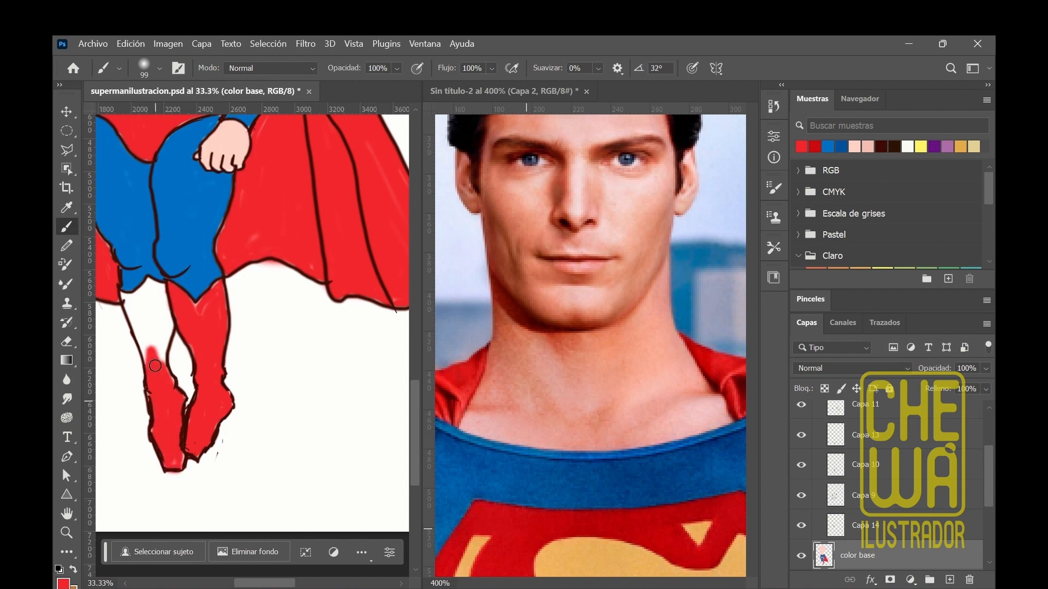
mouse_move(133, 303)
left_mouse_down()
mouse_move(151, 389)
mouse_move(146, 308)
mouse_move(123, 296)
mouse_move(140, 301)
mouse_move(150, 281)
mouse_move(140, 295)
mouse_move(155, 287)
mouse_move(162, 322)
mouse_move(187, 310)
mouse_move(142, 300)
mouse_move(160, 345)
mouse_move(165, 315)
left_mouse_up()
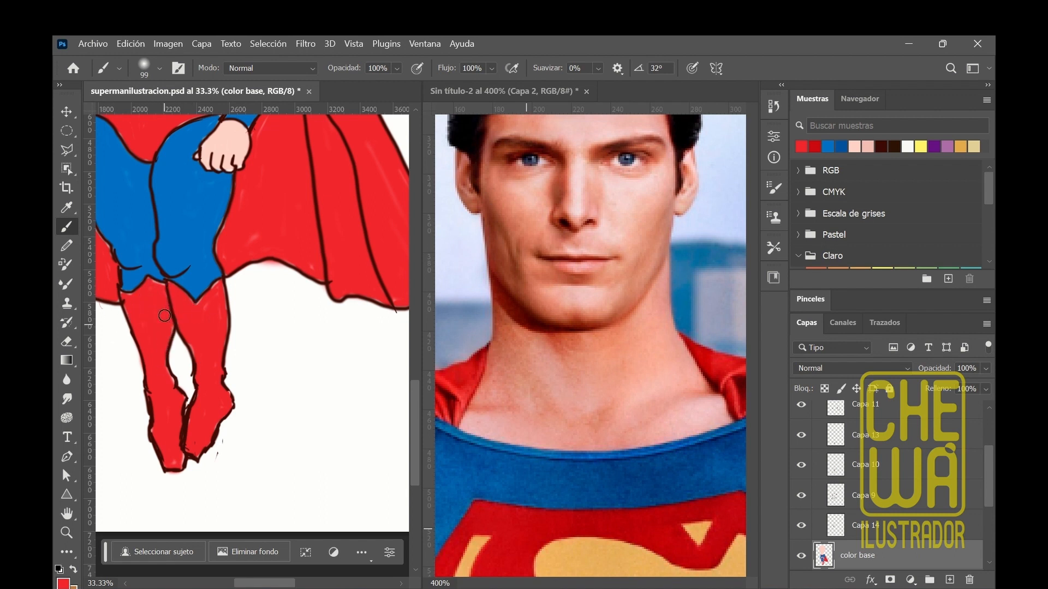
Step: Add a new layer directly beneath the color base layer
key("ctrl+minus")
key("ctrl+minus")
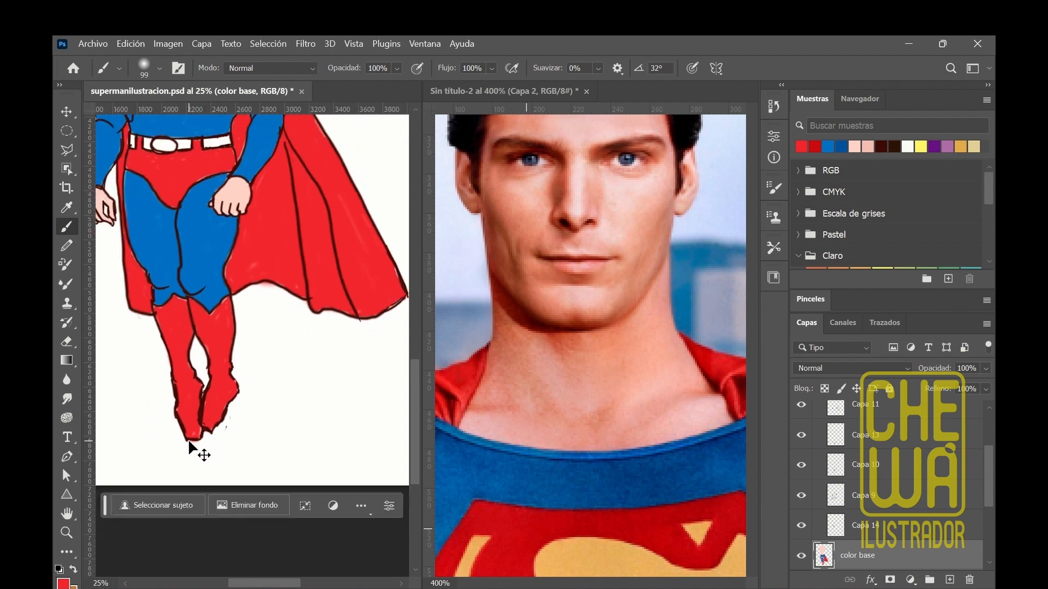
left_click_drag(414, 343, 414, 309)
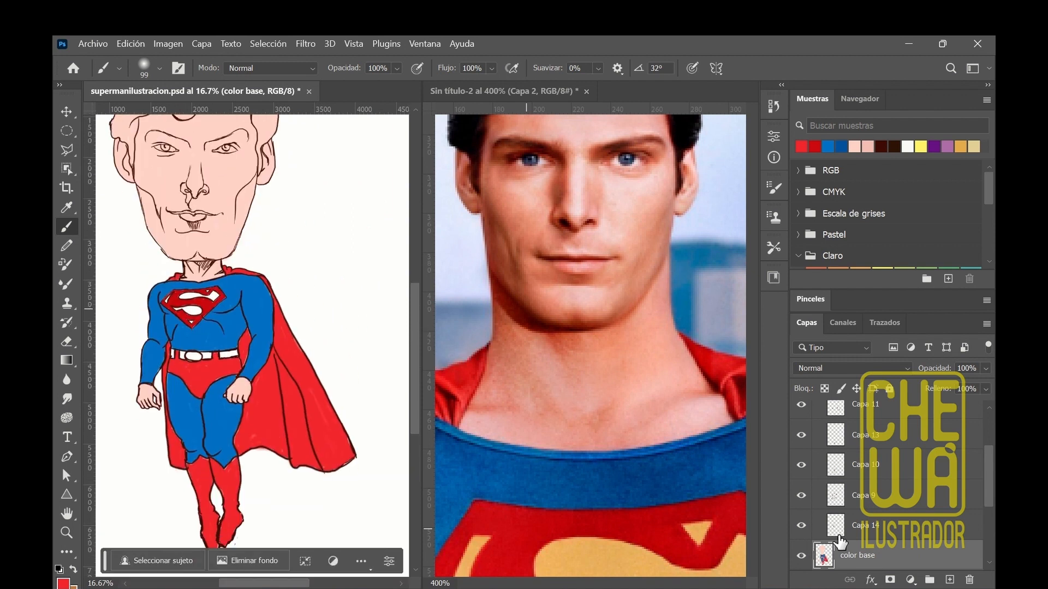
left_click_drag(987, 496, 987, 519)
left_click(936, 523)
left_click(951, 581)
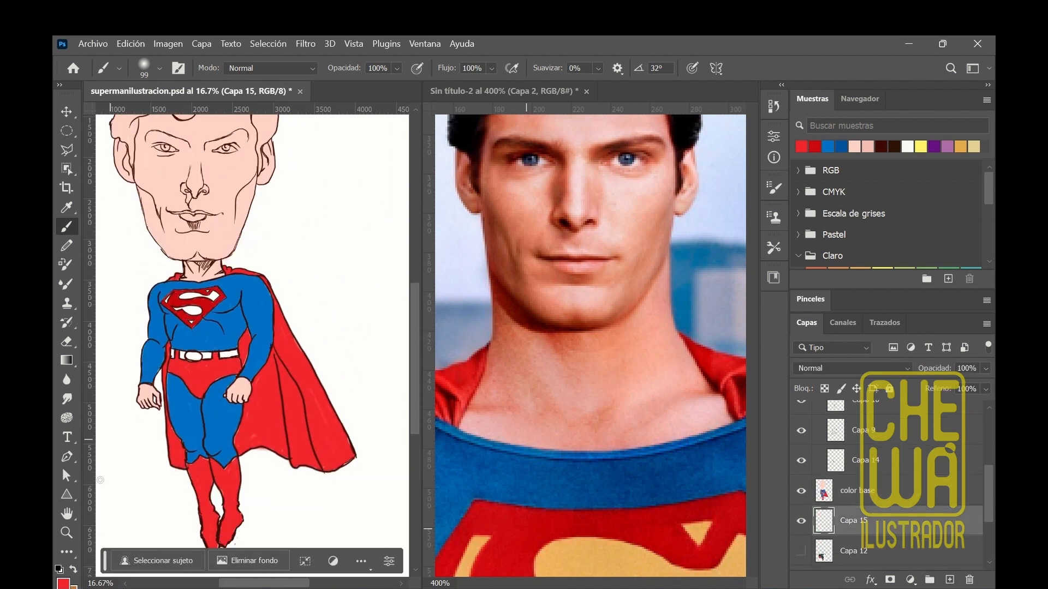
Step: Paint the chest emblem's S and the belt yellow on the new layer
left_click(922, 146)
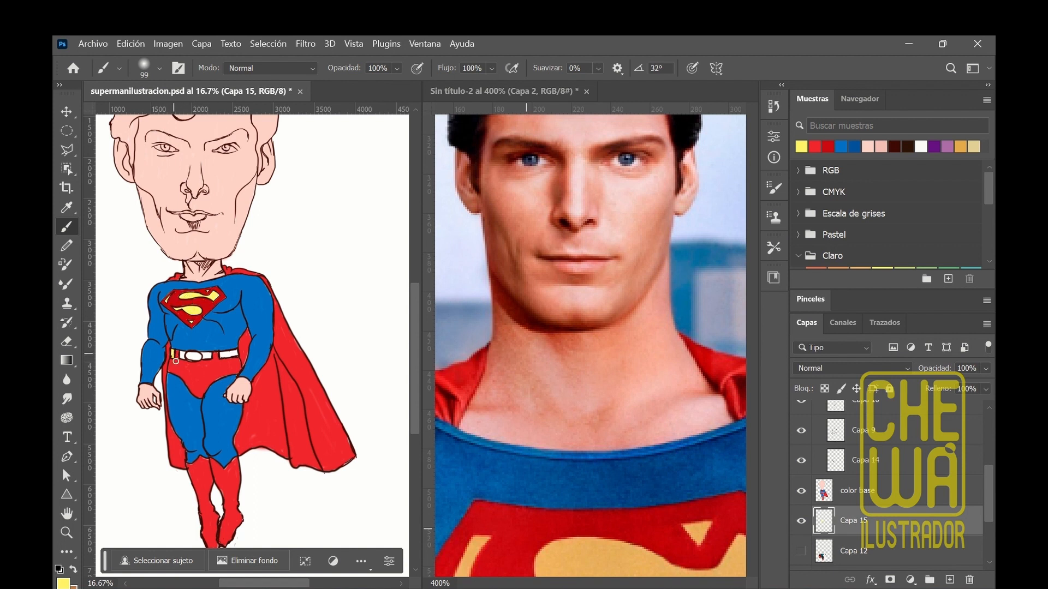
left_click_drag(176, 361, 222, 352)
scroll(239, 413, "up", 5)
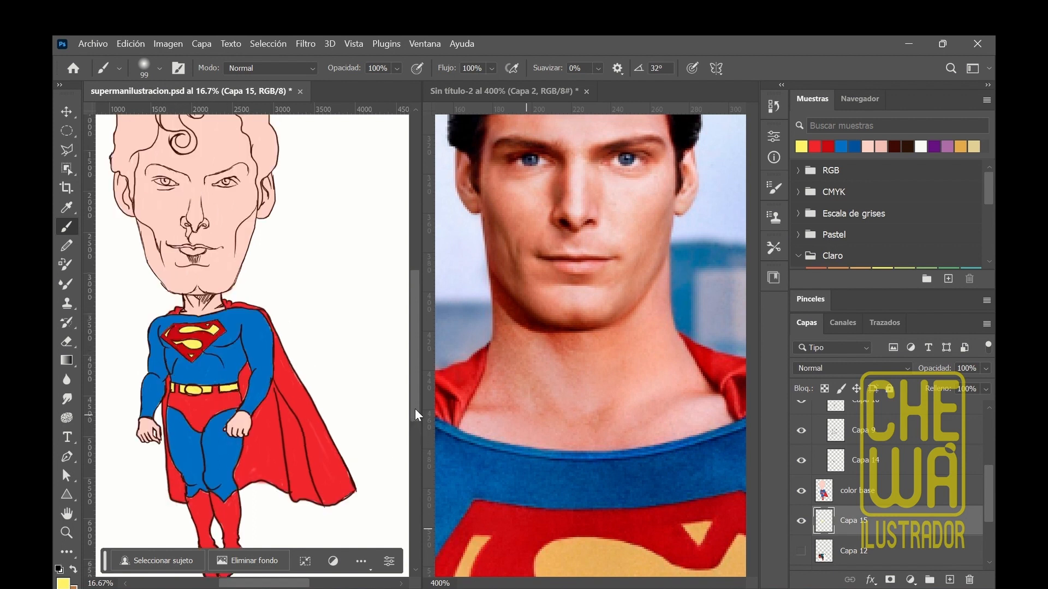
Step: Merge the yellow paint layer with the color base layer
left_click(880, 494)
left_click(883, 530, "shift")
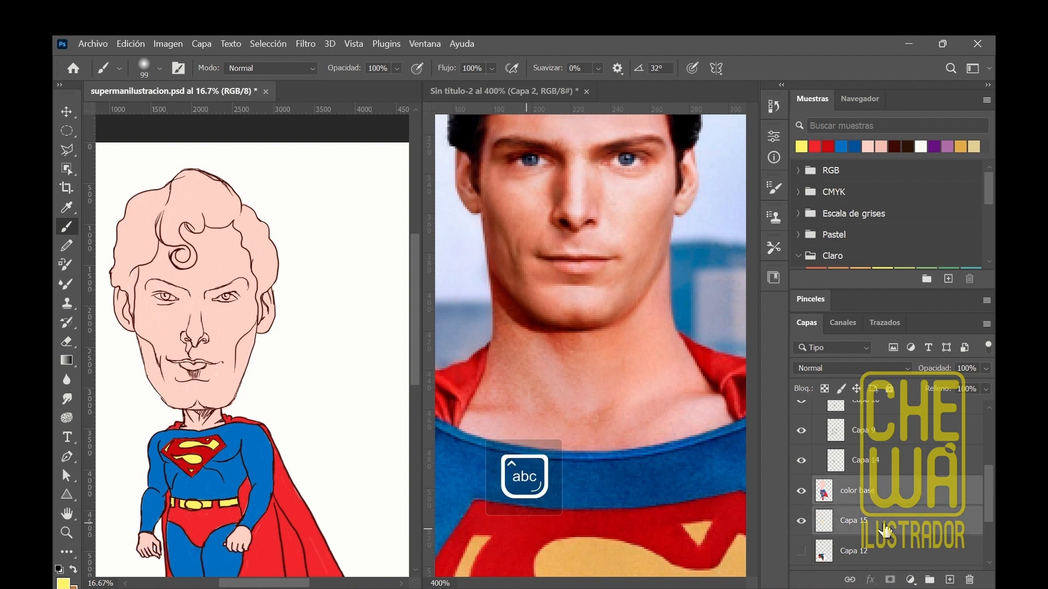
left_click(887, 517)
left_click(884, 499, "shift")
right_click(885, 504)
left_click(852, 504)
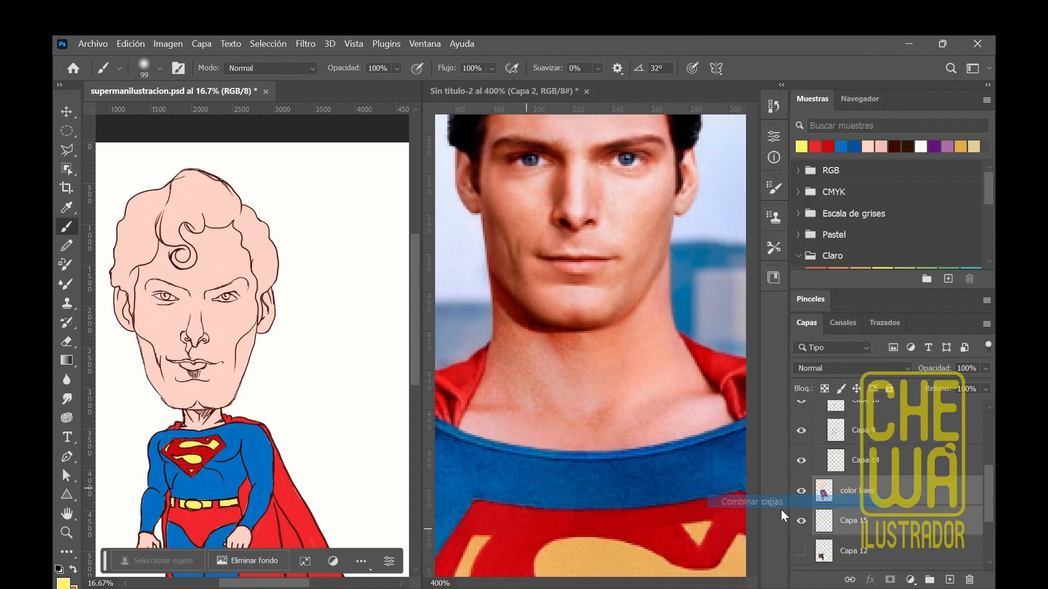
scroll(412, 339, "up", 1)
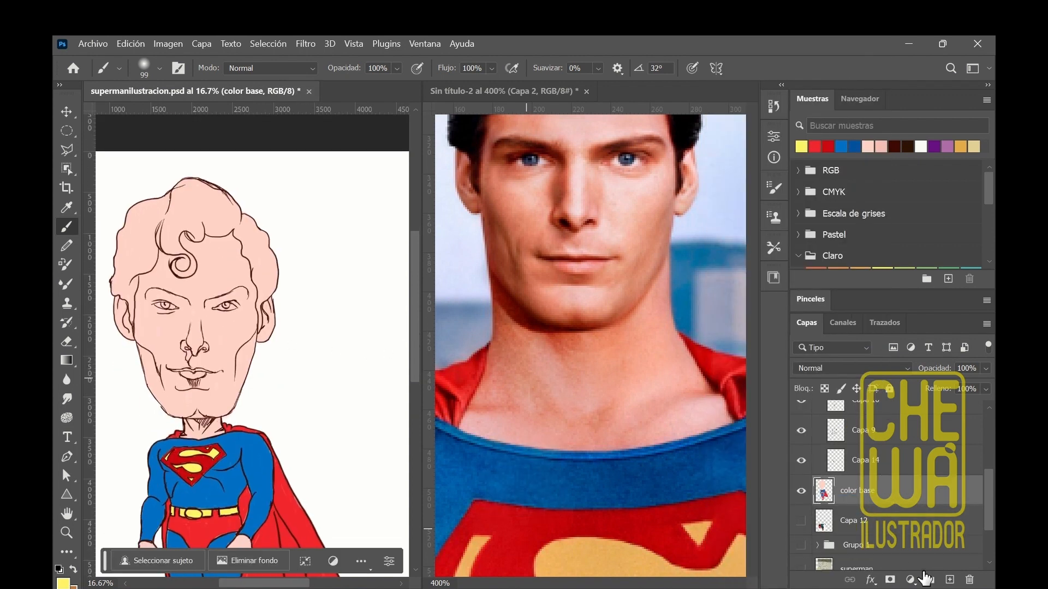
Step: Add a new layer above the color base layer and set its blending mode to Multiply (Multiplicar)
key("ctrl+z")
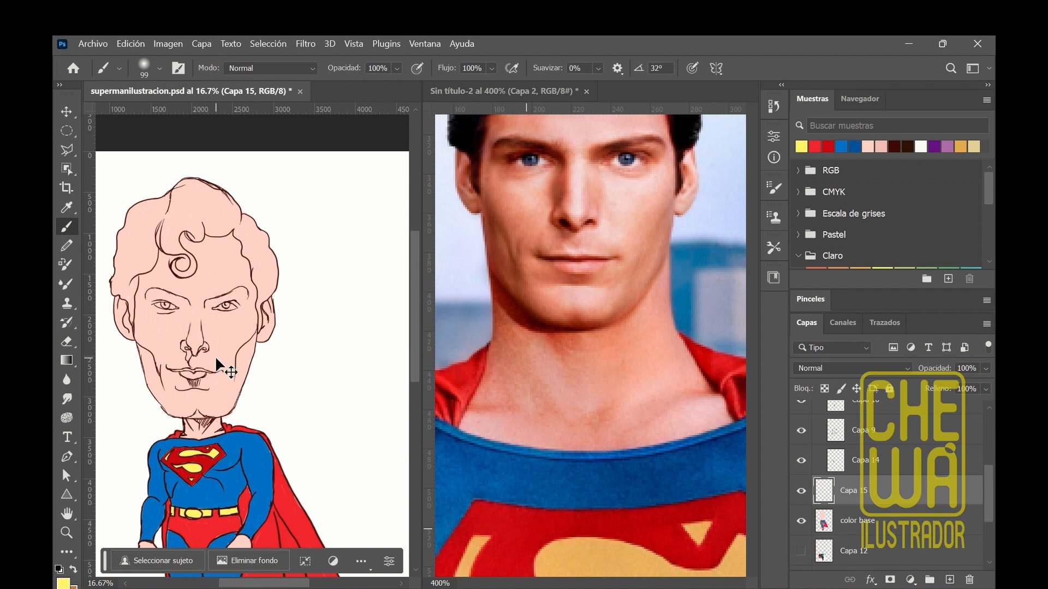
key("ctrl+plus")
key("ctrl+plus")
left_click_drag(288, 584, 270, 583)
mouse_move(754, 360)
left_mouse_down()
mouse_move(754, 261)
mouse_move(756, 348)
left_mouse_up()
left_click(267, 331)
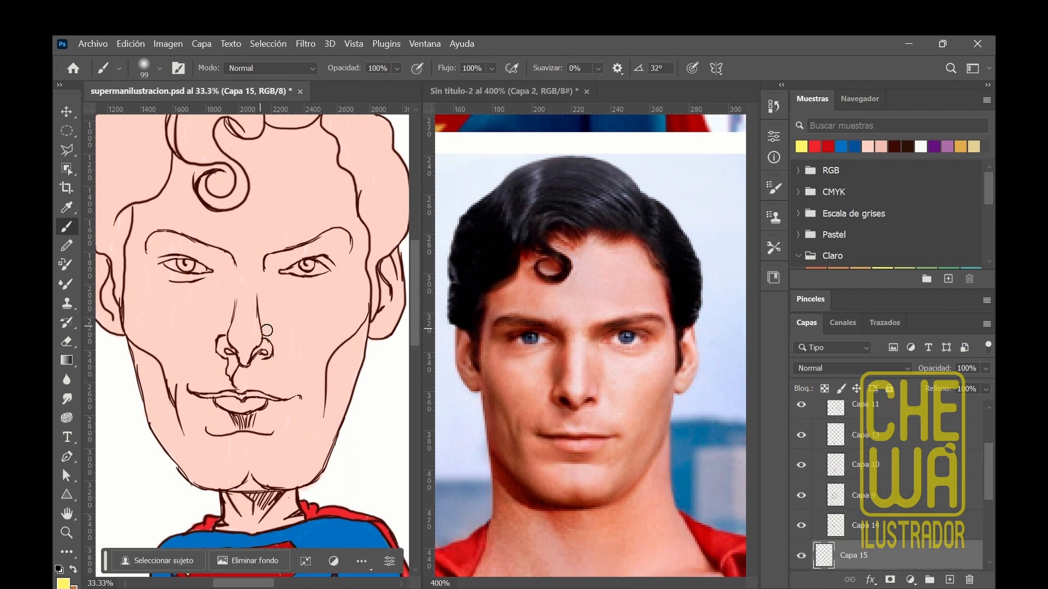
left_click(905, 369)
left_click(834, 270)
Step: Sample the face's skin tone and brush a shadow under the left eyebrow toward the bridge of the nose
left_click(67, 209)
left_click(115, 229)
left_click(67, 227)
mouse_move(212, 262)
left_mouse_down()
mouse_move(174, 262)
mouse_move(186, 239)
mouse_move(150, 247)
mouse_move(192, 234)
left_mouse_up()
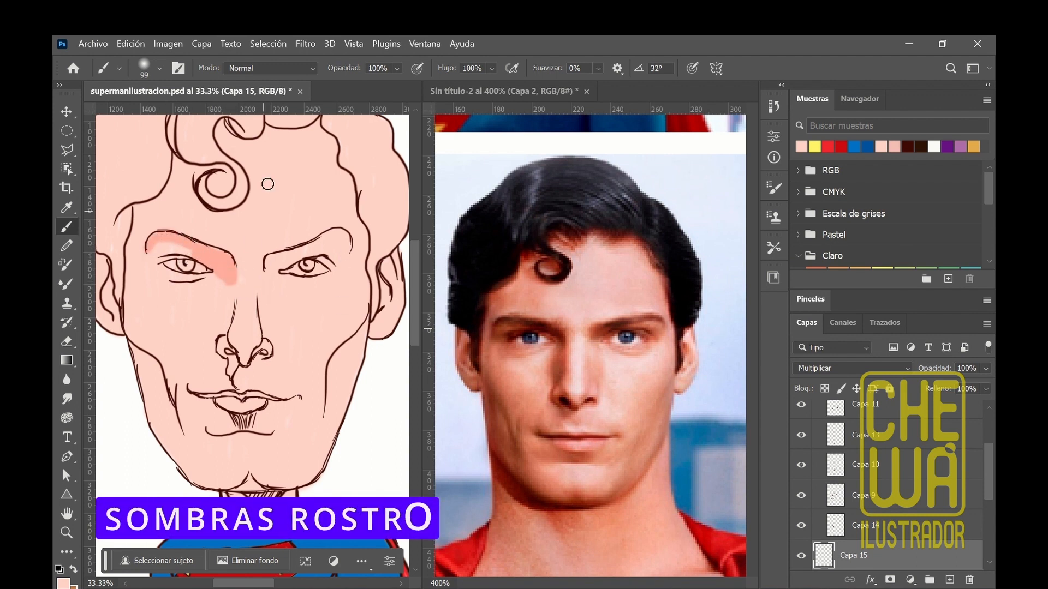
Step: Set the brush opacity to 56% and shade around both eyes, along the nose and above the mouth
key("5")
key("6")
mouse_move(233, 282)
left_mouse_down()
mouse_move(229, 323)
mouse_move(227, 298)
mouse_move(220, 330)
mouse_move(217, 320)
left_mouse_up()
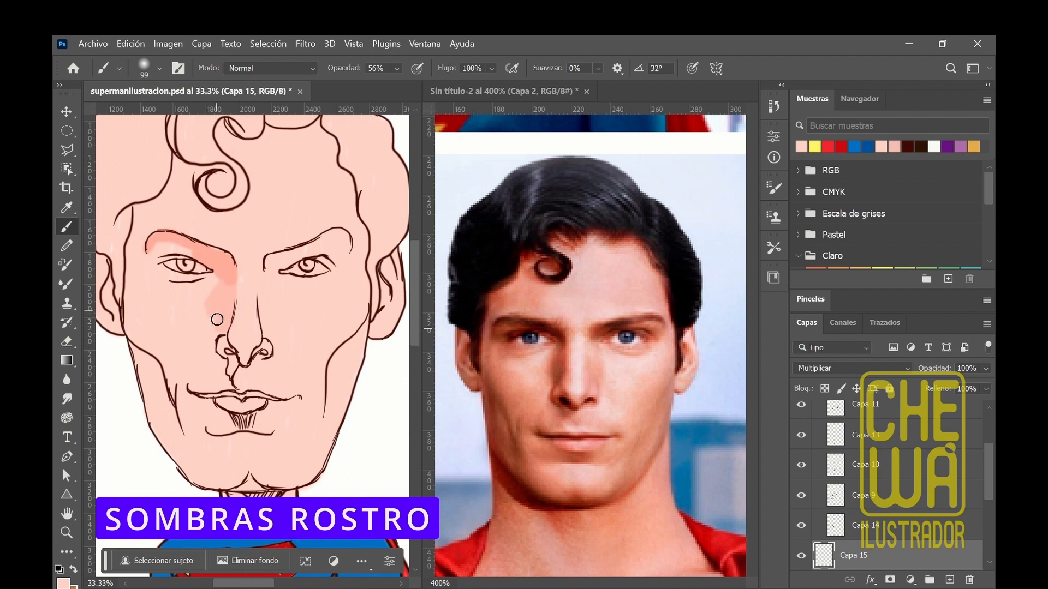
mouse_move(274, 267)
left_mouse_down()
mouse_move(293, 254)
mouse_move(271, 264)
mouse_move(325, 235)
mouse_move(345, 264)
left_mouse_up()
mouse_move(288, 282)
left_mouse_down()
mouse_move(314, 294)
mouse_move(280, 294)
left_mouse_up()
mouse_move(168, 280)
left_mouse_down()
mouse_move(149, 247)
mouse_move(183, 285)
mouse_move(173, 263)
mouse_move(152, 260)
mouse_move(190, 255)
mouse_move(210, 299)
mouse_move(223, 283)
mouse_move(217, 352)
mouse_move(231, 322)
mouse_move(217, 330)
mouse_move(264, 353)
mouse_move(232, 327)
mouse_move(259, 374)
mouse_move(229, 366)
mouse_move(255, 383)
mouse_move(260, 369)
mouse_move(254, 396)
mouse_move(213, 400)
mouse_move(195, 376)
left_mouse_up()
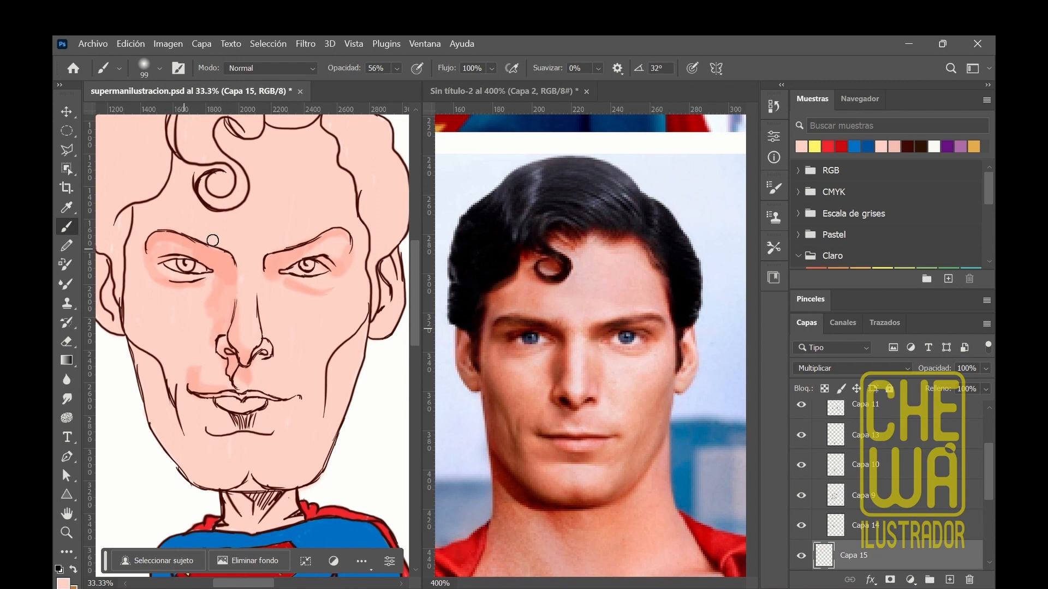
Step: Enlarge the brush to 172 px and shade the forehead, the hairline, the temples and the left cheek
left_click(159, 68)
left_click_drag(200, 114, 208, 113)
left_click(318, 109)
mouse_move(181, 188)
left_mouse_down()
mouse_move(185, 179)
mouse_move(173, 197)
left_mouse_up()
mouse_move(213, 169)
left_mouse_down()
mouse_move(197, 190)
mouse_move(231, 170)
mouse_move(190, 168)
mouse_move(191, 215)
mouse_move(183, 200)
mouse_move(223, 253)
left_mouse_up()
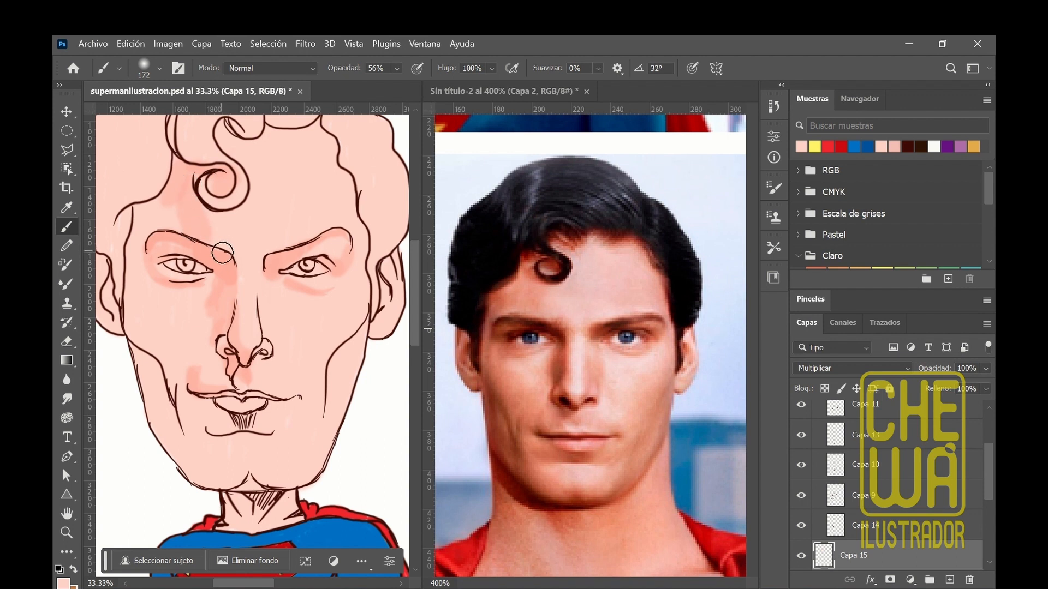
left_click_drag(338, 151, 350, 230)
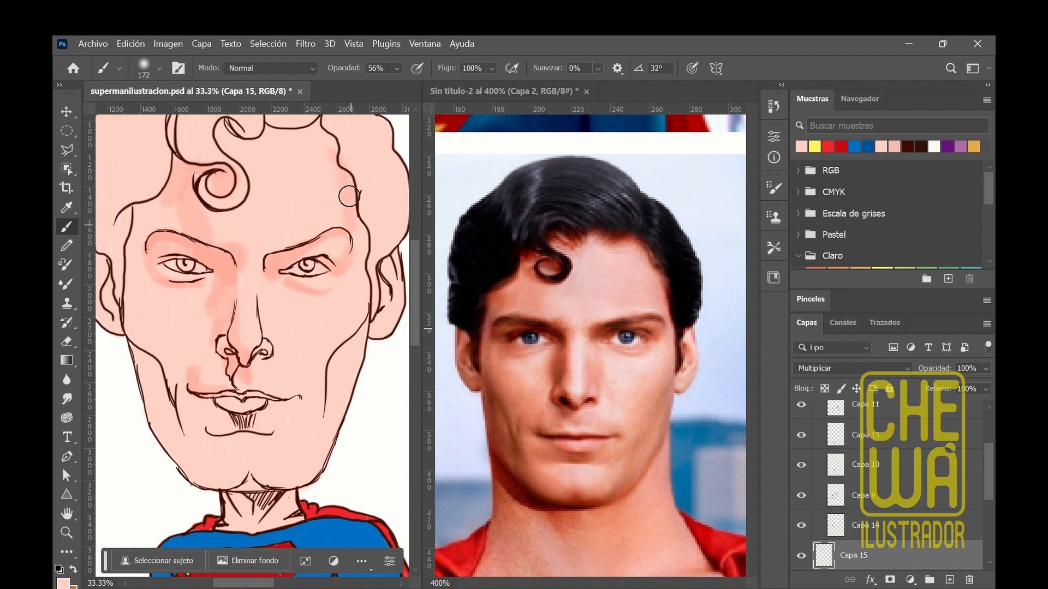
mouse_move(147, 210)
left_mouse_down()
mouse_move(133, 259)
mouse_move(160, 342)
mouse_move(133, 328)
mouse_move(174, 343)
mouse_move(176, 386)
mouse_move(145, 304)
mouse_move(145, 337)
mouse_move(170, 376)
mouse_move(144, 369)
mouse_move(171, 446)
mouse_move(184, 403)
mouse_move(193, 475)
mouse_move(191, 454)
mouse_move(227, 430)
mouse_move(224, 417)
mouse_move(260, 425)
mouse_move(279, 393)
mouse_move(185, 348)
left_mouse_up()
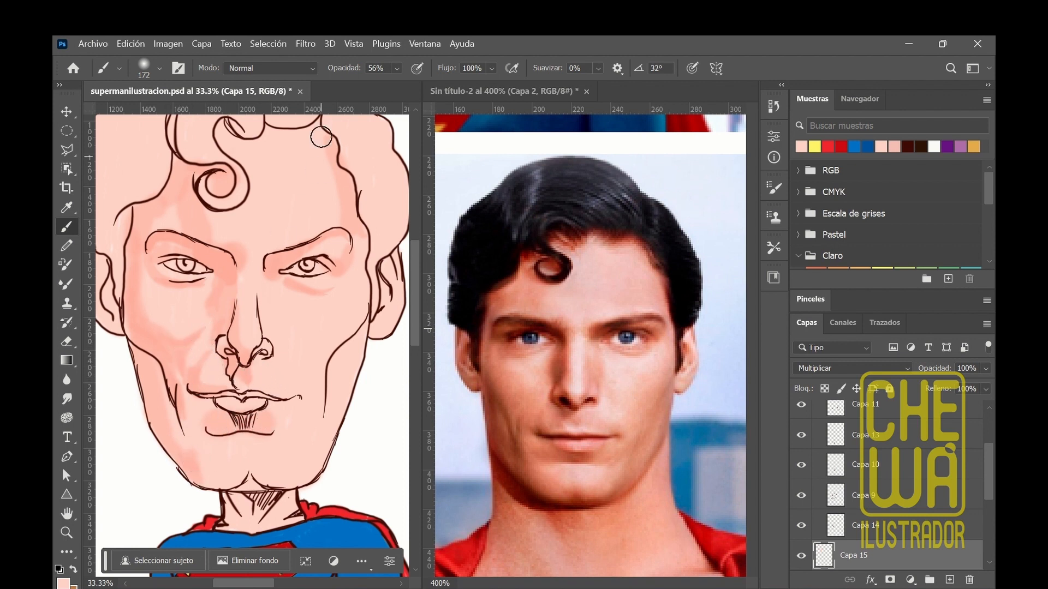
Step: Shade the chin and jaw with the brush at 62% opacity, and lower the brush opacity to 28%
key("2")
key("2")
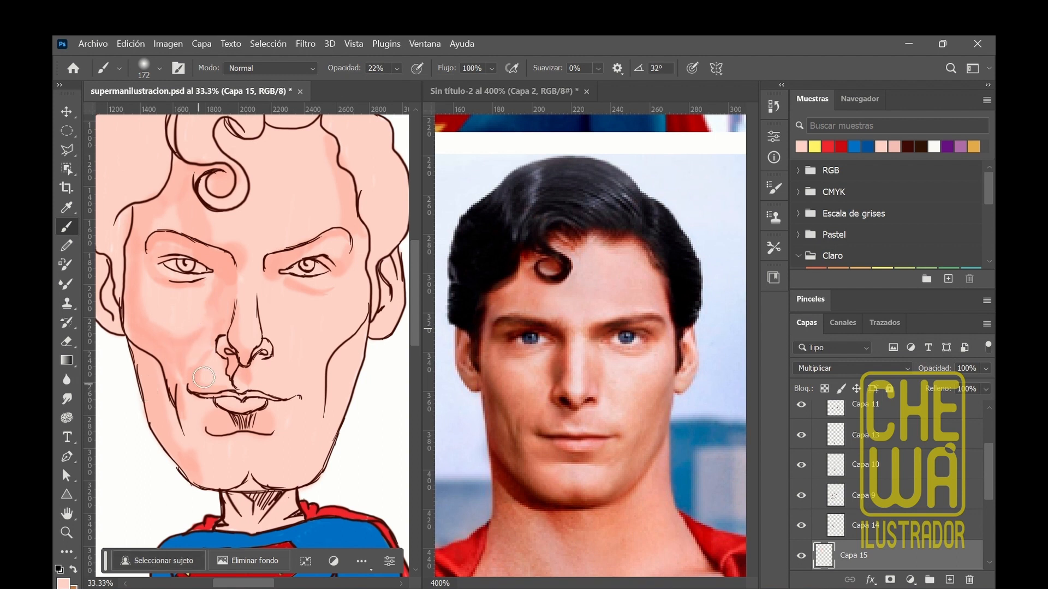
left_click(397, 68)
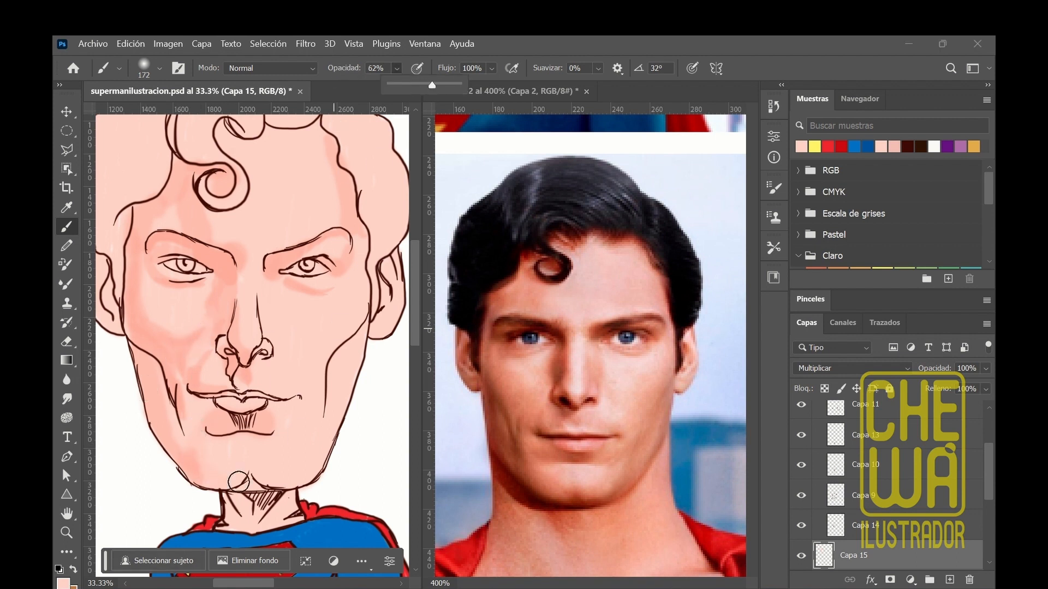
mouse_move(238, 482)
left_mouse_down()
mouse_move(209, 487)
mouse_move(271, 488)
mouse_move(260, 472)
mouse_move(277, 484)
mouse_move(315, 468)
mouse_move(290, 484)
mouse_move(315, 479)
mouse_move(317, 455)
mouse_move(345, 425)
mouse_move(313, 457)
mouse_move(327, 423)
mouse_move(323, 361)
mouse_move(355, 320)
mouse_move(372, 258)
mouse_move(393, 299)
mouse_move(364, 319)
mouse_move(316, 473)
left_mouse_up()
left_click(397, 68)
left_click(391, 84)
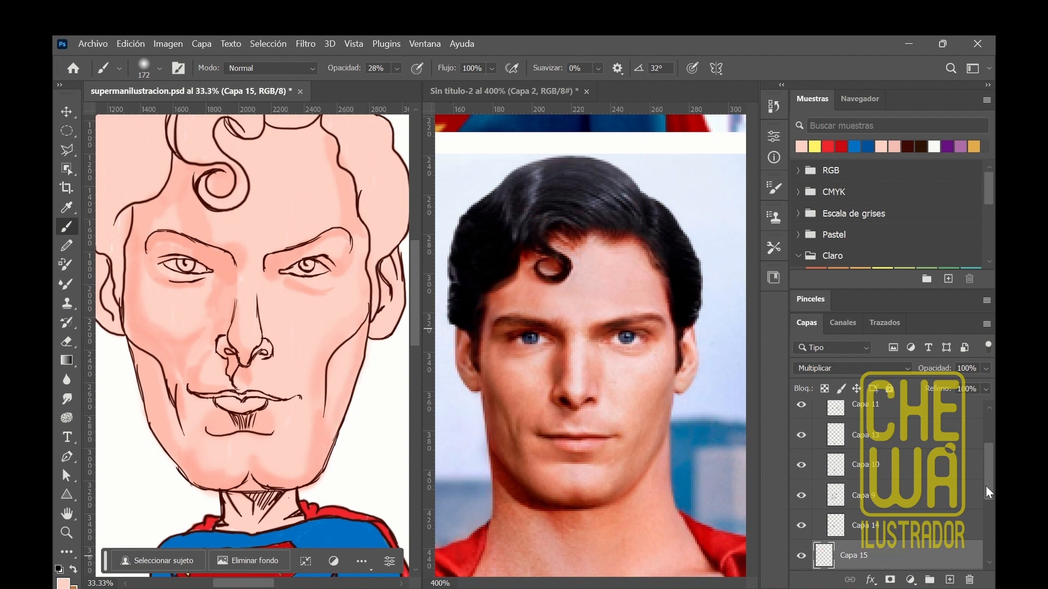
Step: Clip the shadow layer to the color base layer with a clipping mask
scroll(906, 518, "down", 2)
right_click(907, 497)
left_click(792, 345)
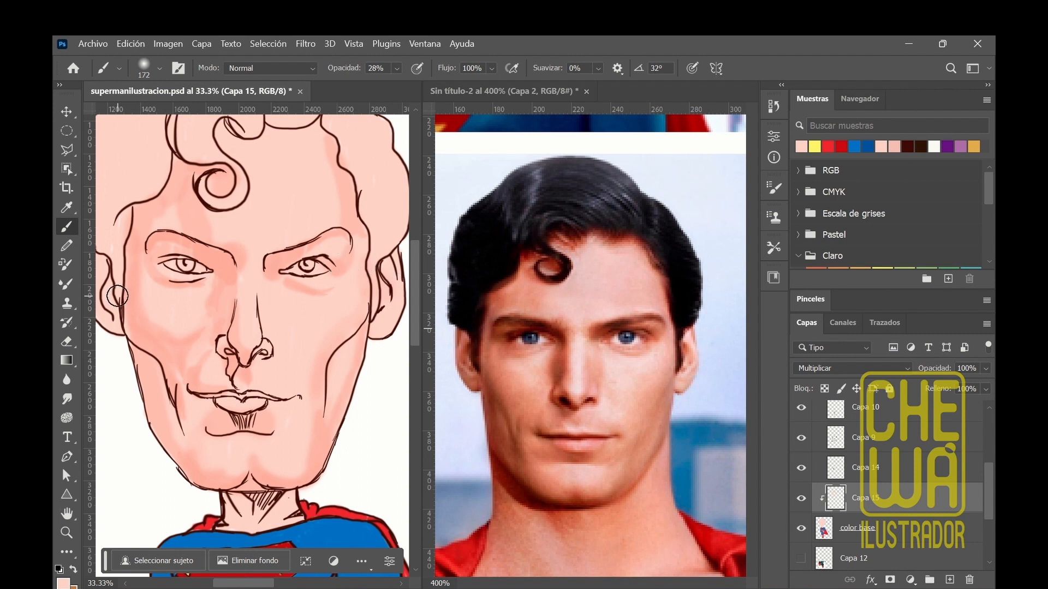
Step: Shade the neck with the brush, and set the opacity to 43% to darken the side of the nose
scroll(261, 532, "left", 3)
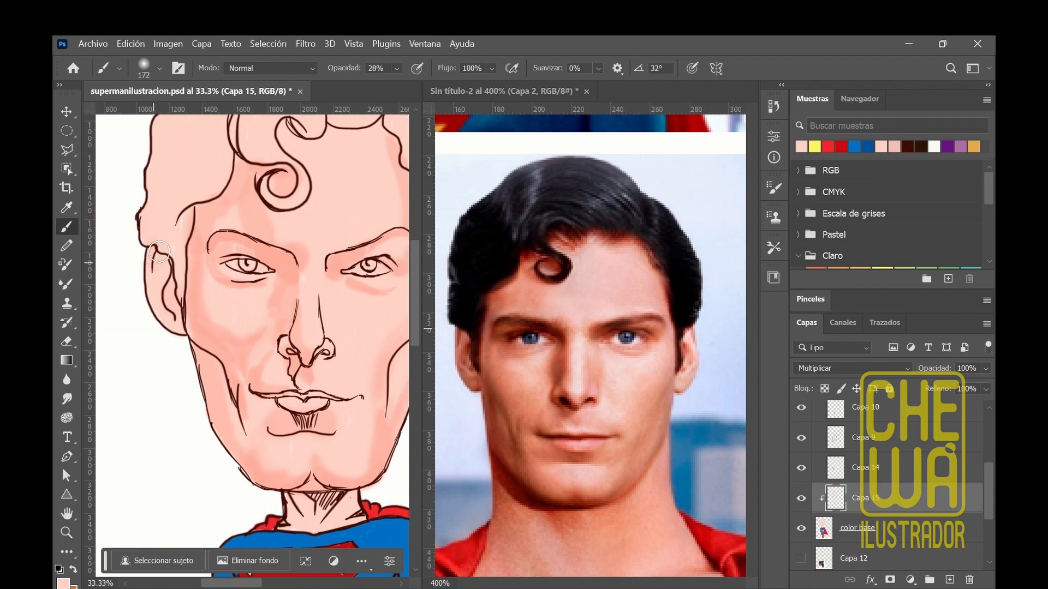
mouse_move(321, 509)
left_mouse_down()
mouse_move(306, 491)
mouse_move(329, 506)
mouse_move(321, 497)
mouse_move(341, 499)
mouse_move(311, 503)
left_mouse_up()
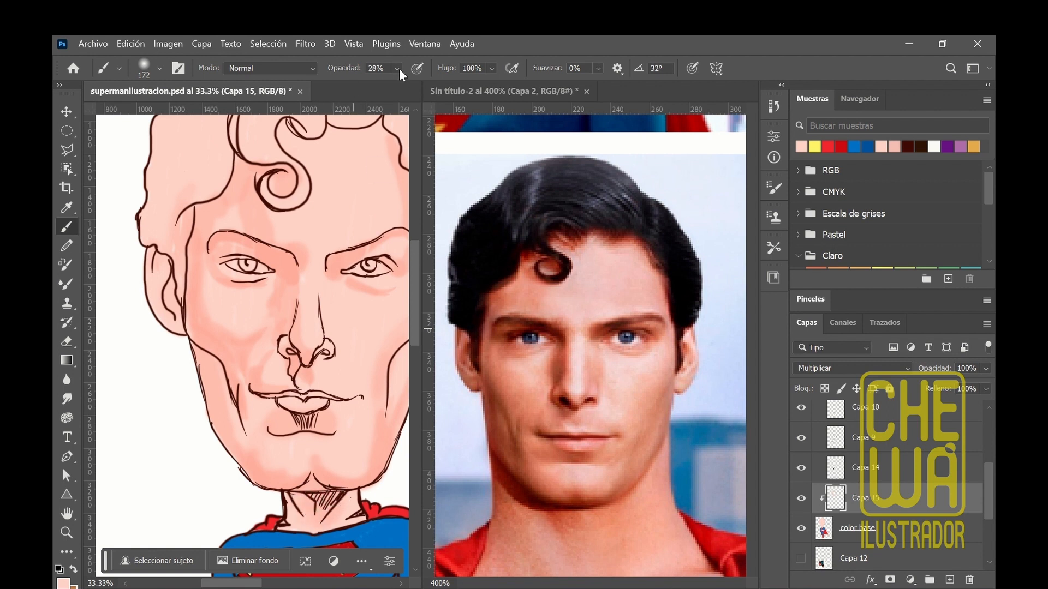
left_click(309, 520)
left_click(398, 71)
left_click(397, 85)
left_click(334, 261)
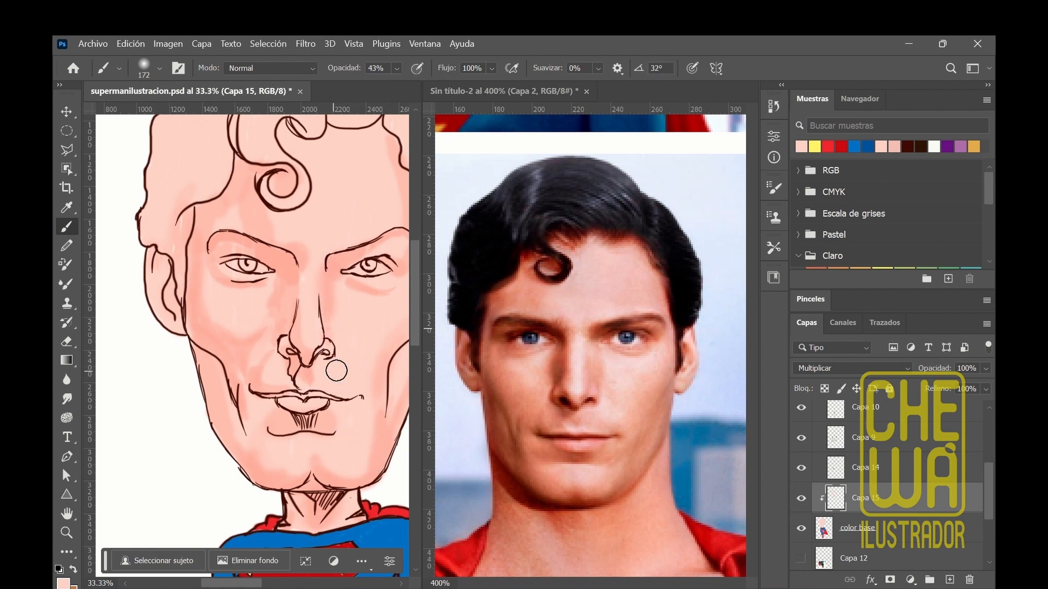
Step: Set the brush to 57 px at 100% opacity and shade the upper lip
left_click(397, 68)
left_click(158, 71)
left_click(162, 114)
left_click(275, 394)
left_click(397, 68)
left_click(270, 392)
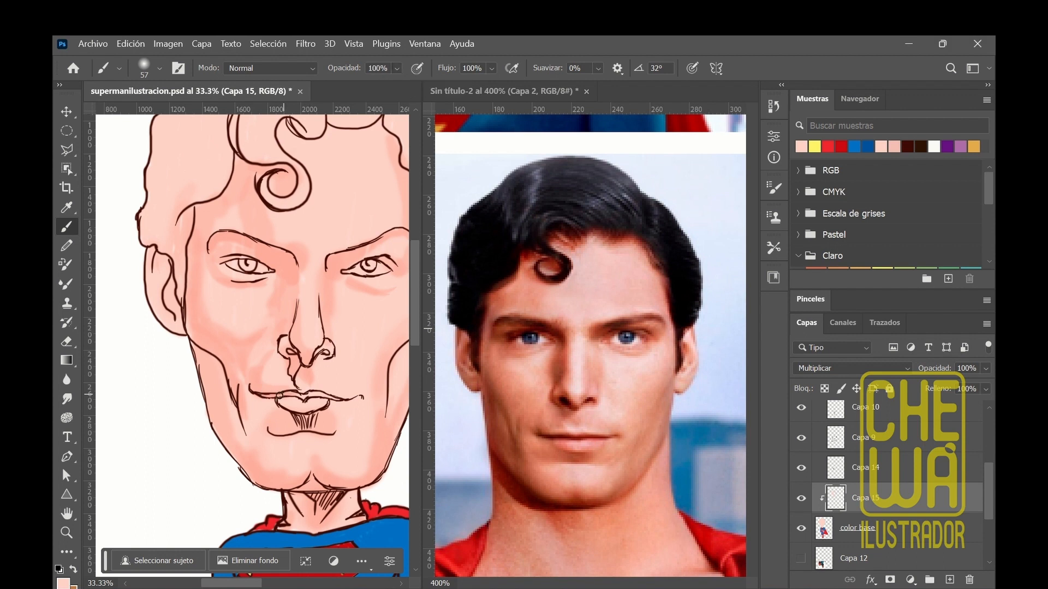
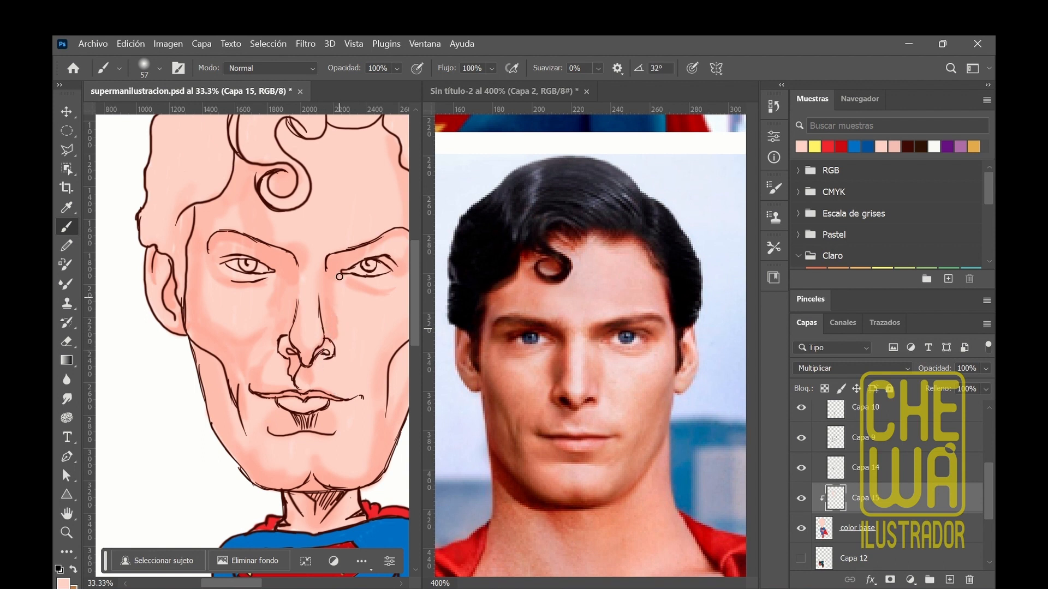
Step: Set the brush to 98 px at 59% opacity and add shading around the right eye and temple and on the hands
left_click(397, 68)
left_click(394, 84)
left_click(159, 68)
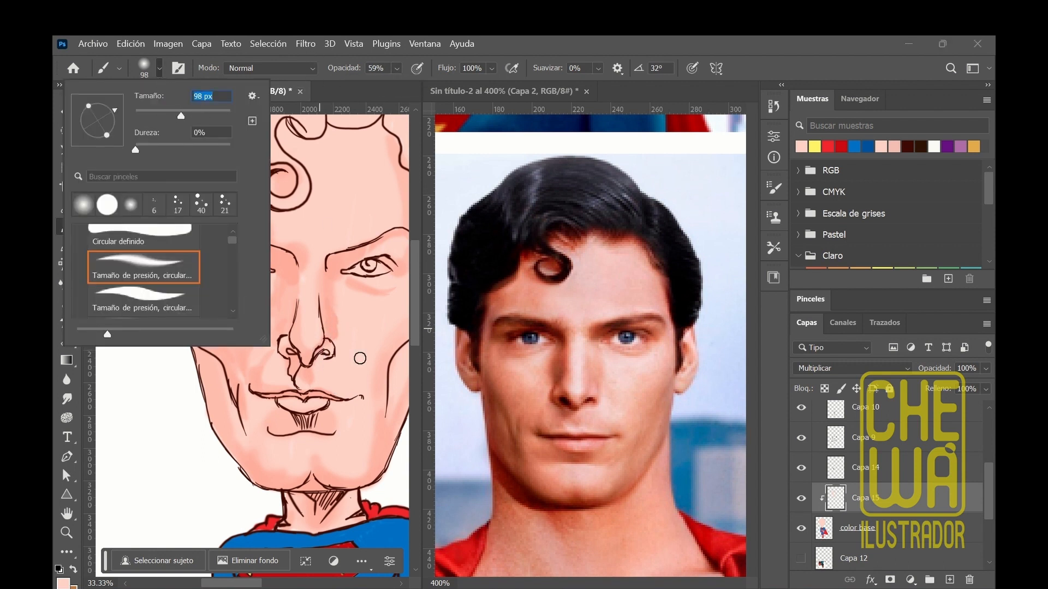
left_click(360, 359)
left_click_drag(240, 583, 257, 583)
left_click_drag(355, 280, 352, 285)
mouse_move(342, 248)
left_mouse_down()
mouse_move(324, 221)
mouse_move(337, 241)
left_mouse_up()
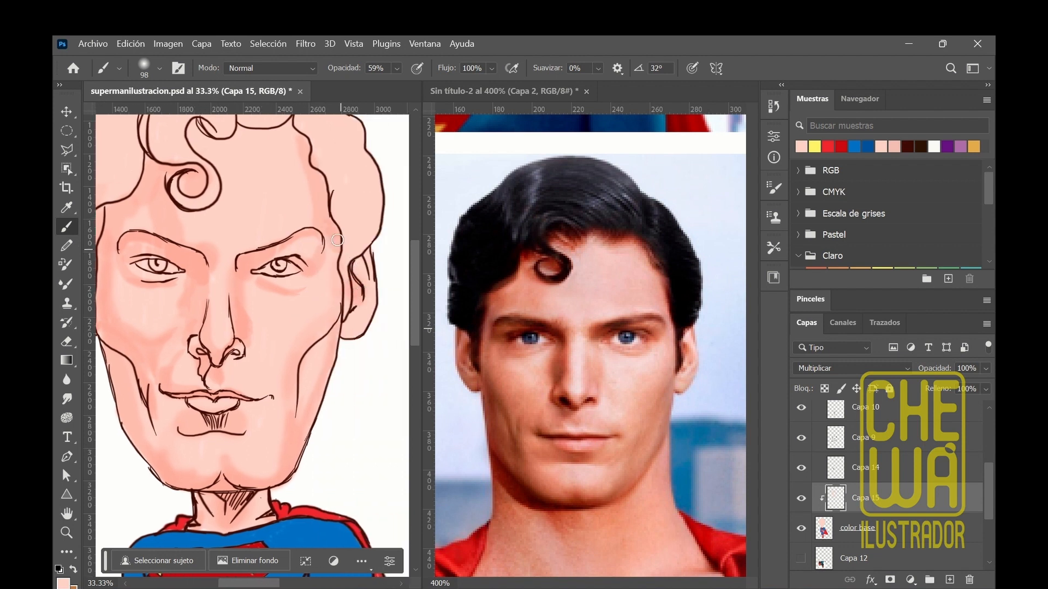
scroll(418, 349, "down", 5)
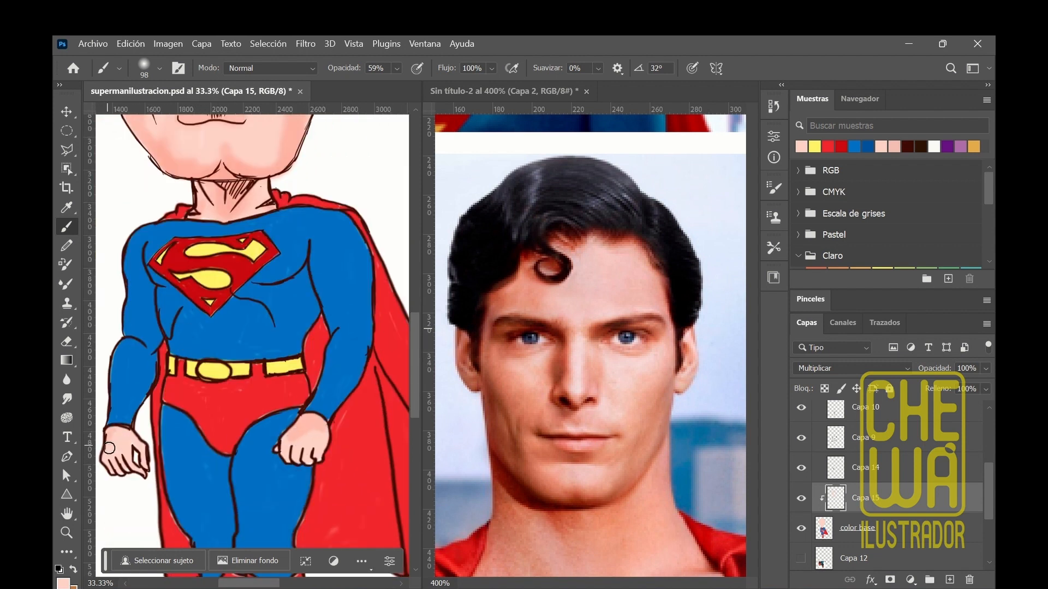
scroll(418, 346, "up", 1)
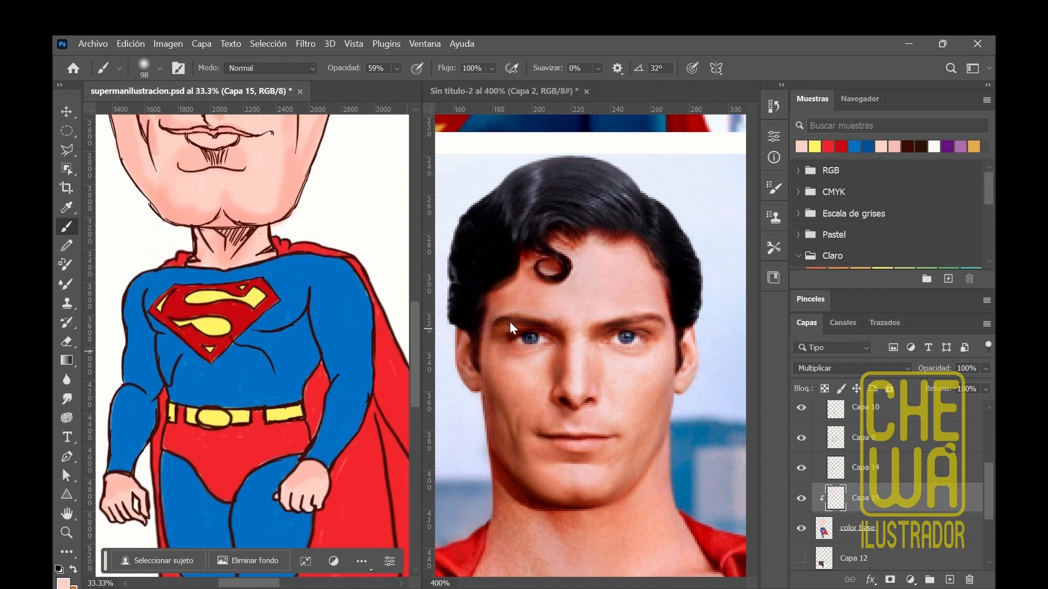
scroll(417, 342, "up", 7)
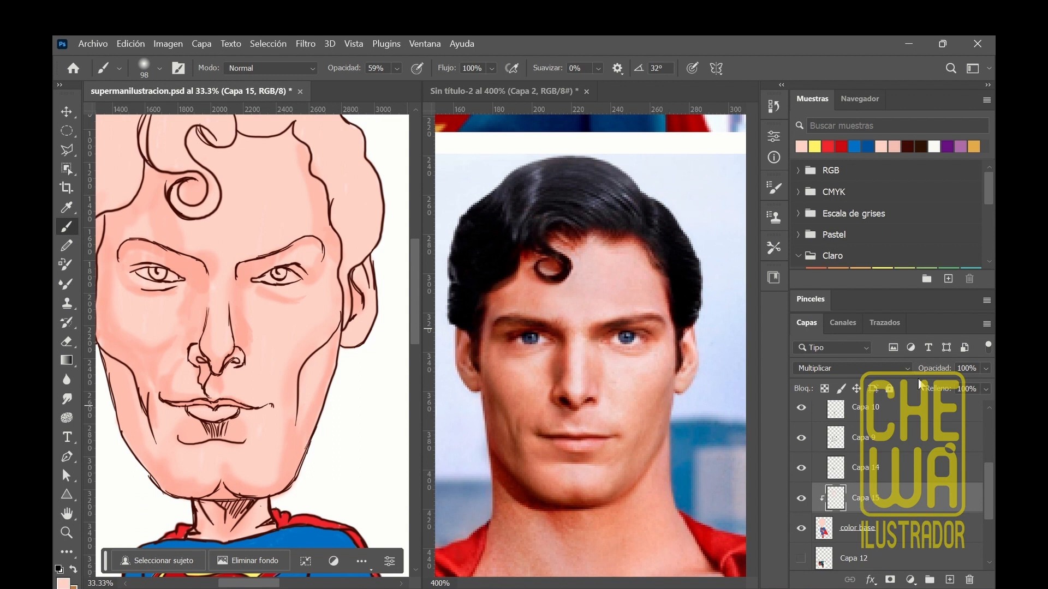
Step: Soften the skin shadows on the clipped Multiply layer with a Gaussian Blur
left_click(306, 44)
mouse_move(351, 217)
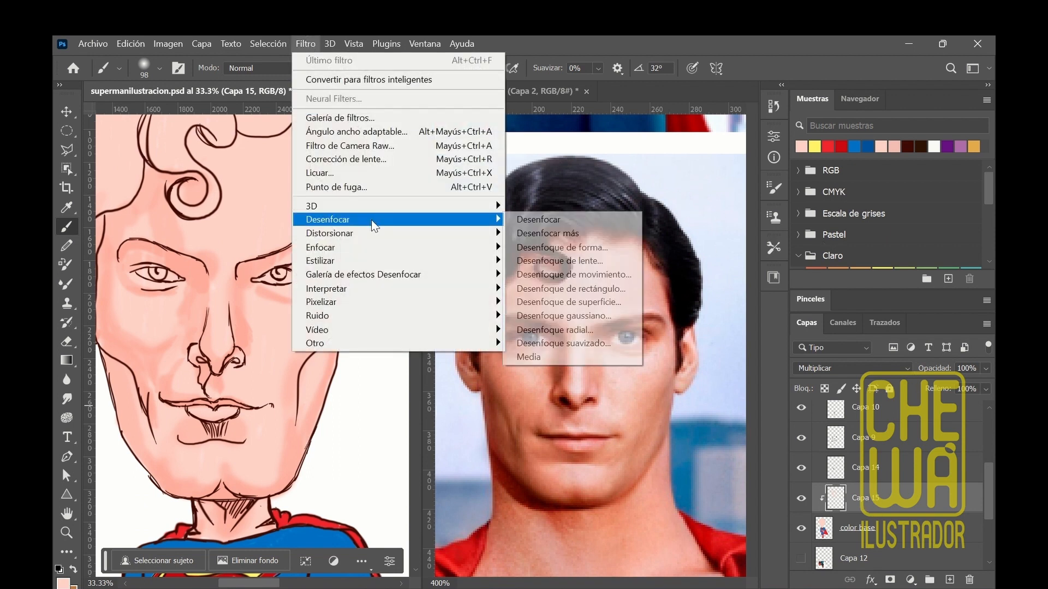
left_click(603, 314)
left_click_drag(306, 297, 571, 253)
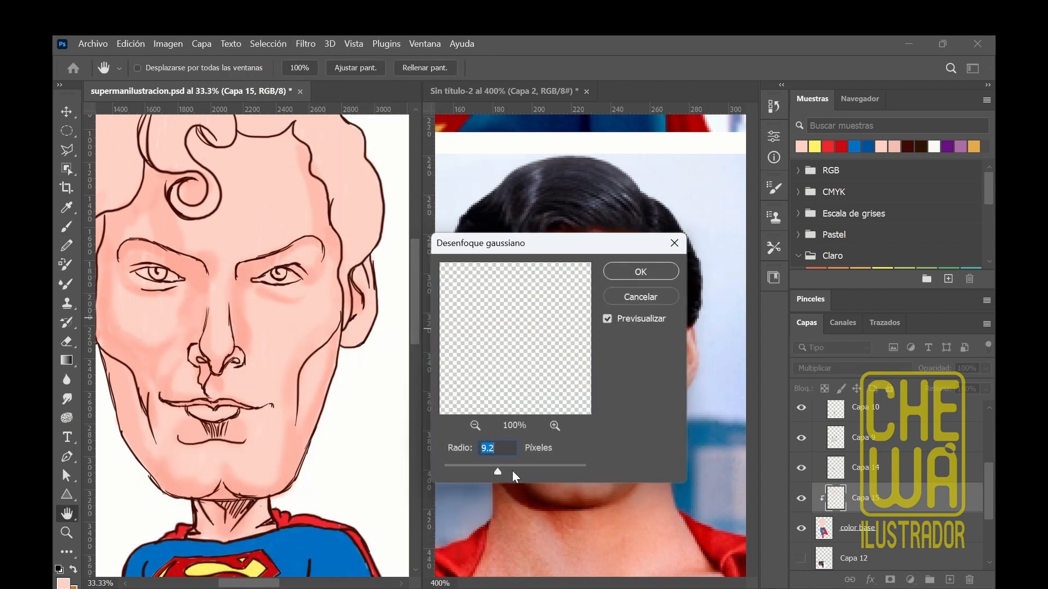
left_click_drag(500, 473, 518, 480)
left_click(632, 273)
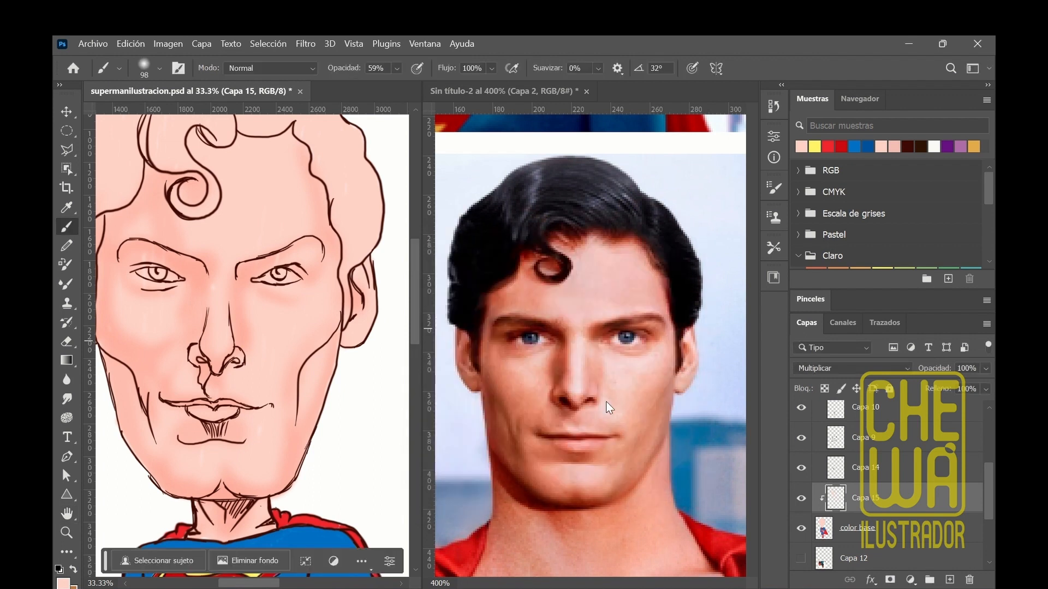
Step: Add a new layer above the blurred shadows, clip it to the color base, and set its blend mode to Multiply
left_click(950, 580)
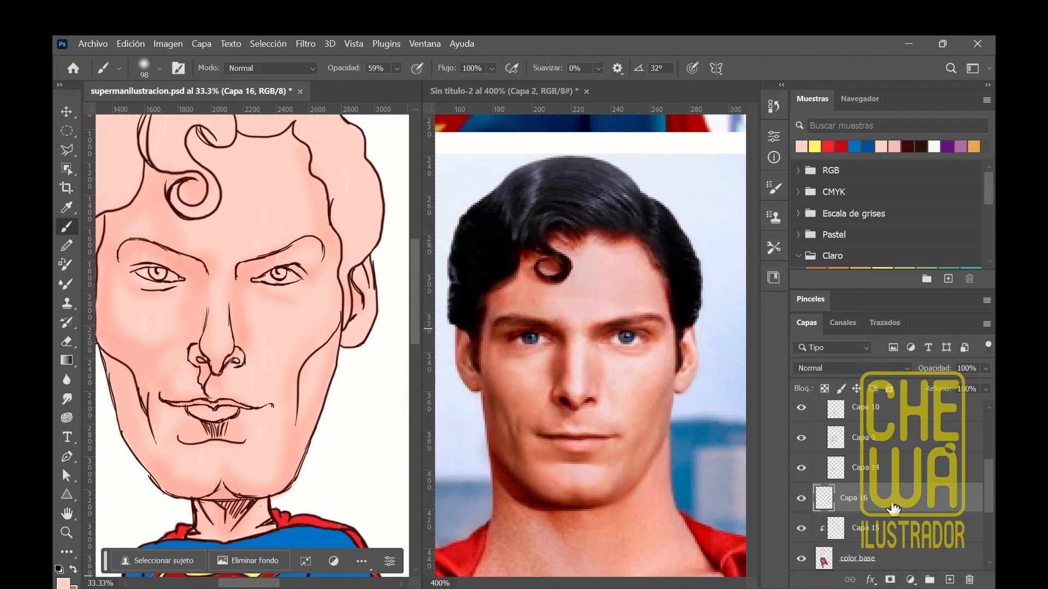
right_click(871, 485)
left_click(776, 345)
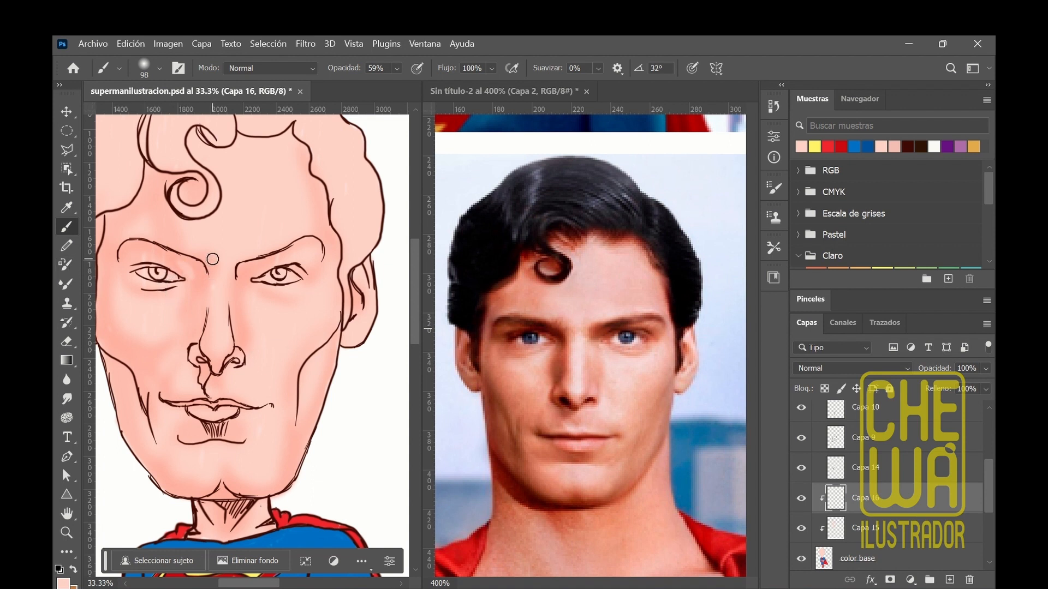
left_click(843, 368)
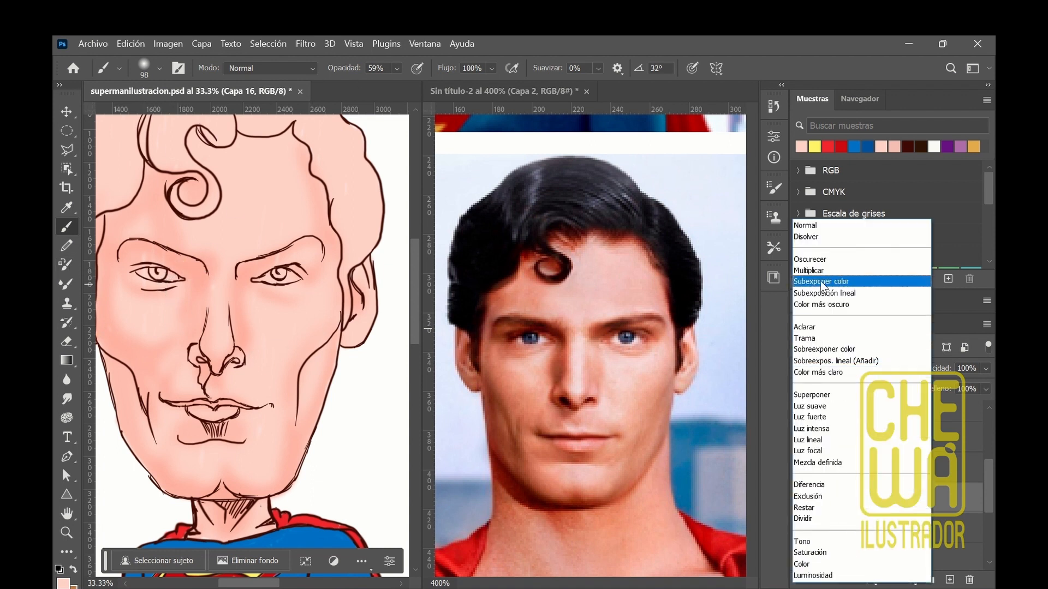
left_click(821, 273)
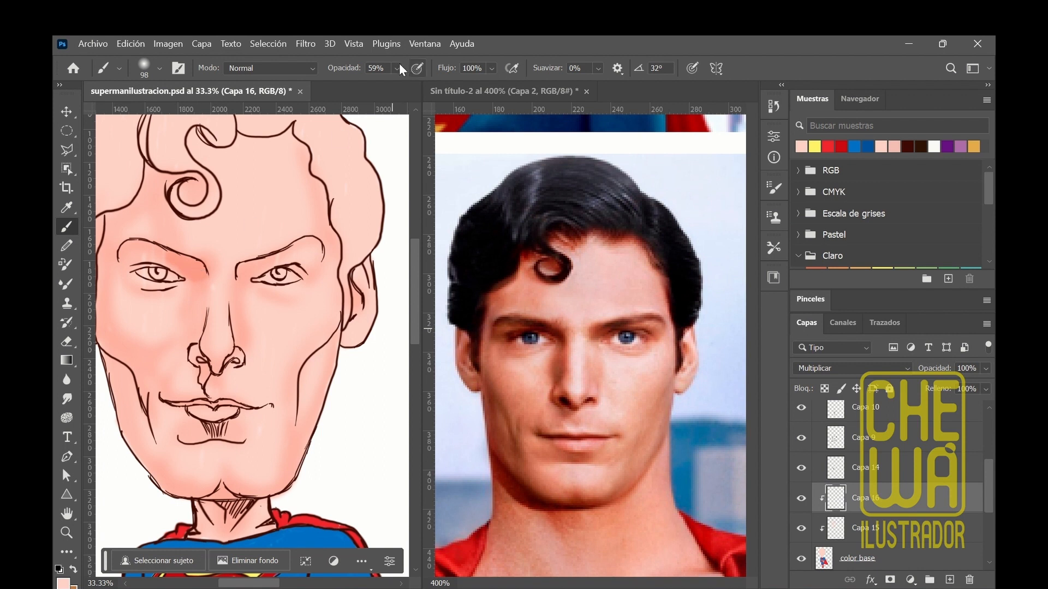
Step: Set the brush opacity to 100% and darken the eye sockets under both brows and the side of the nose
mouse_move(202, 289)
left_mouse_down()
mouse_move(163, 249)
mouse_move(141, 245)
mouse_move(123, 271)
left_mouse_up()
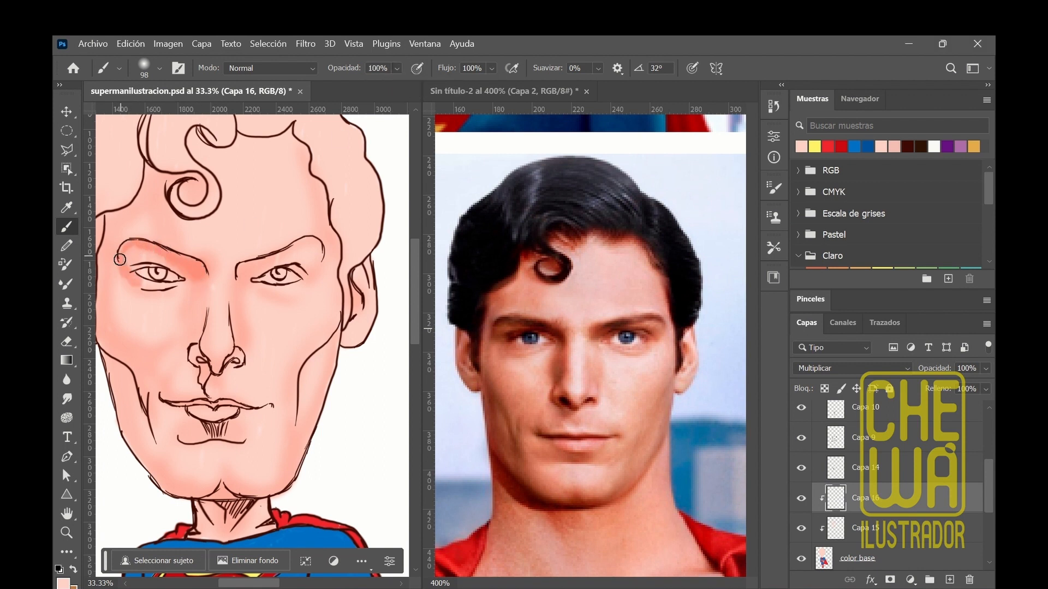
left_click_drag(250, 275, 285, 266)
mouse_move(226, 314)
left_mouse_down()
mouse_move(202, 333)
mouse_move(203, 295)
mouse_move(194, 329)
mouse_move(210, 358)
mouse_move(205, 375)
mouse_move(199, 365)
left_mouse_up()
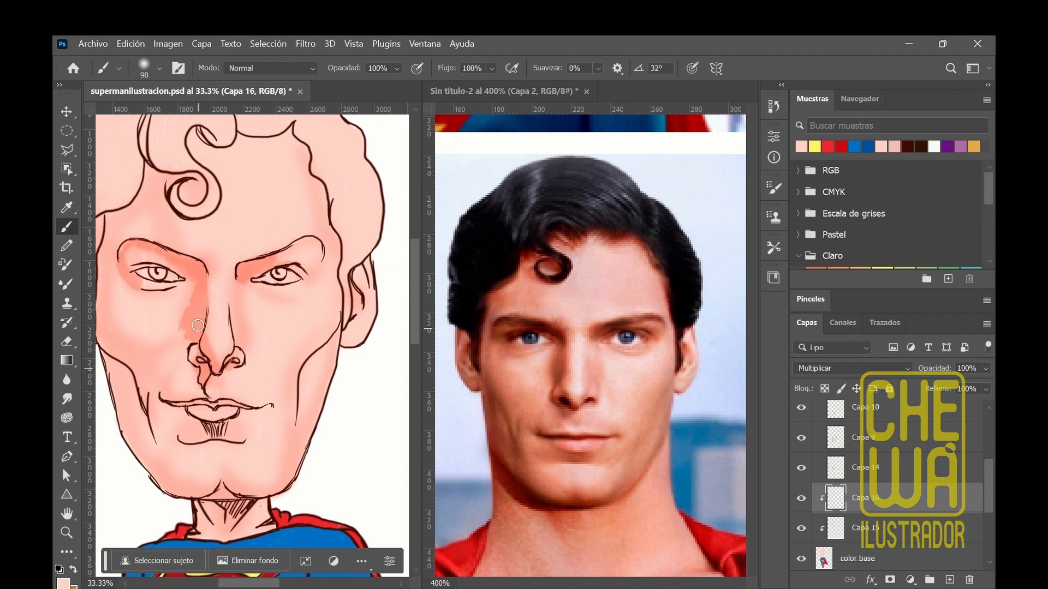
Step: Set the brush to 67 px and shade the upper lip, the forehead around the hair curl, and below the lower lip
left_click(160, 69)
left_click_drag(173, 115, 166, 114)
left_click(179, 405)
left_click_drag(205, 407, 212, 406)
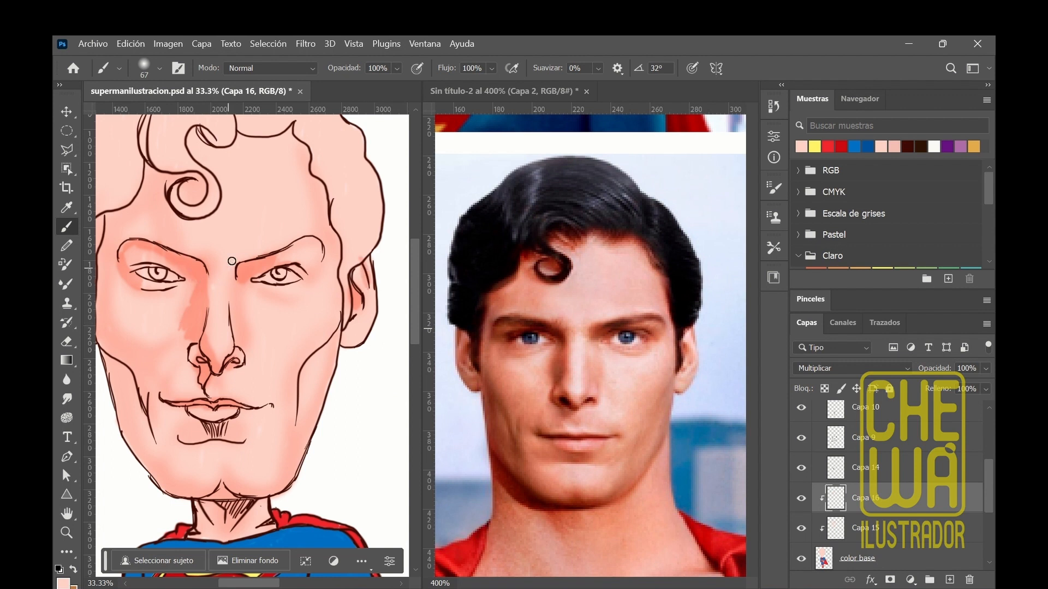
left_click_drag(158, 175, 198, 179)
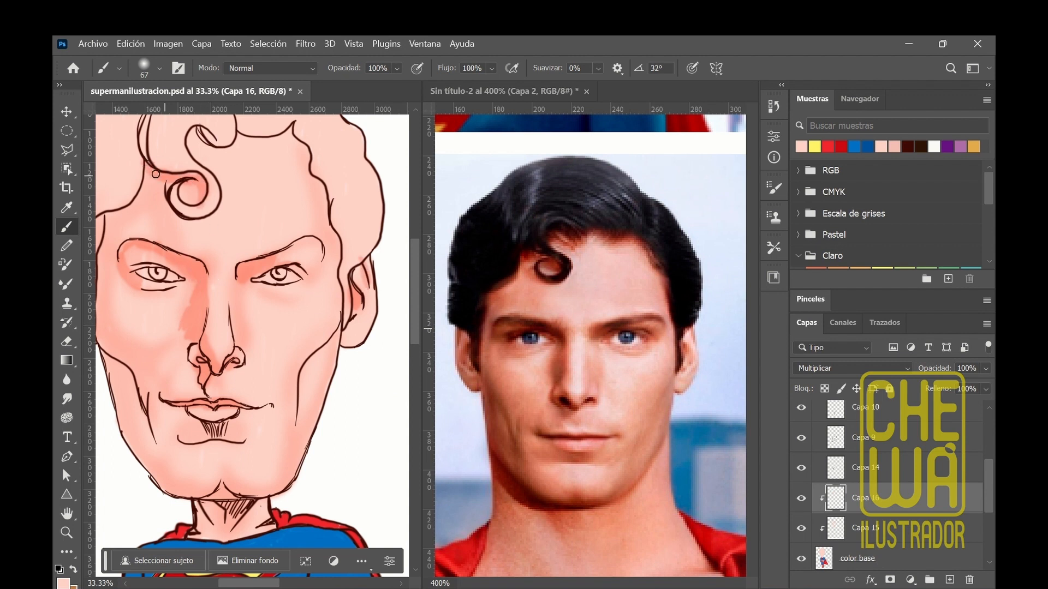
mouse_move(216, 425)
left_mouse_down()
mouse_move(197, 431)
mouse_move(227, 435)
left_mouse_up()
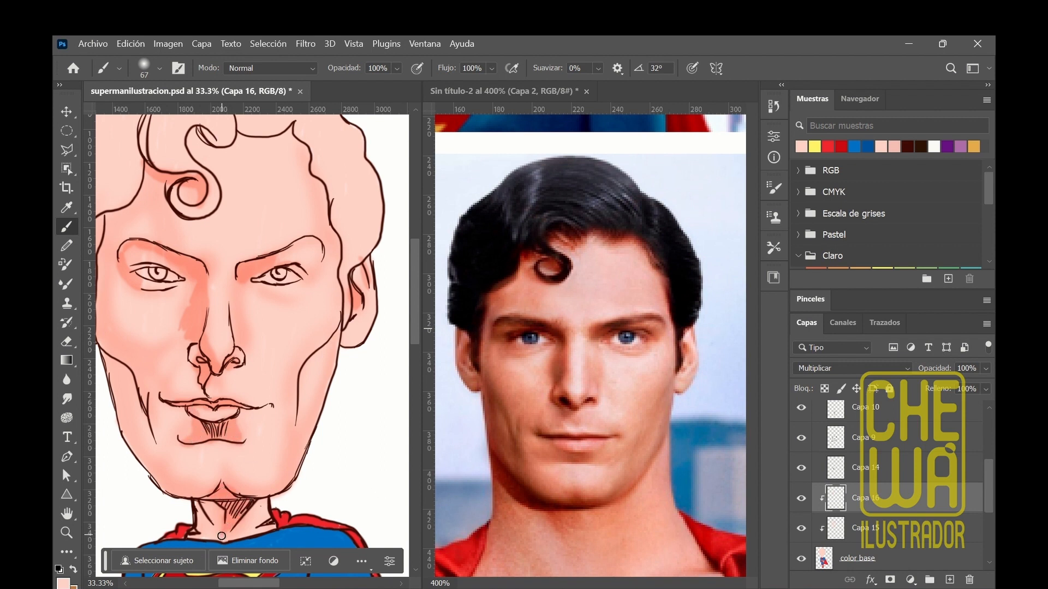
Step: Shade inside the ear on the left of the face and along the hairline at the same temple
left_click_drag(281, 583, 264, 587)
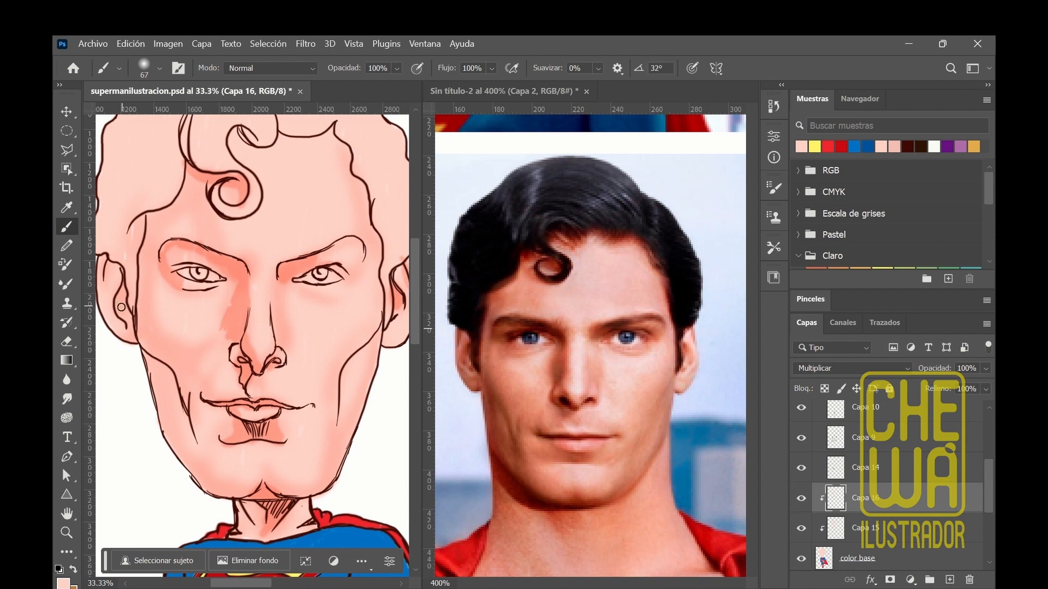
left_click_drag(121, 307, 121, 301)
left_click_drag(109, 256, 104, 289)
left_click_drag(185, 180, 146, 242)
Step: Set the brush to 98 px at 63% opacity and shade the hollow of the left cheek
left_click(398, 69)
left_click(399, 85)
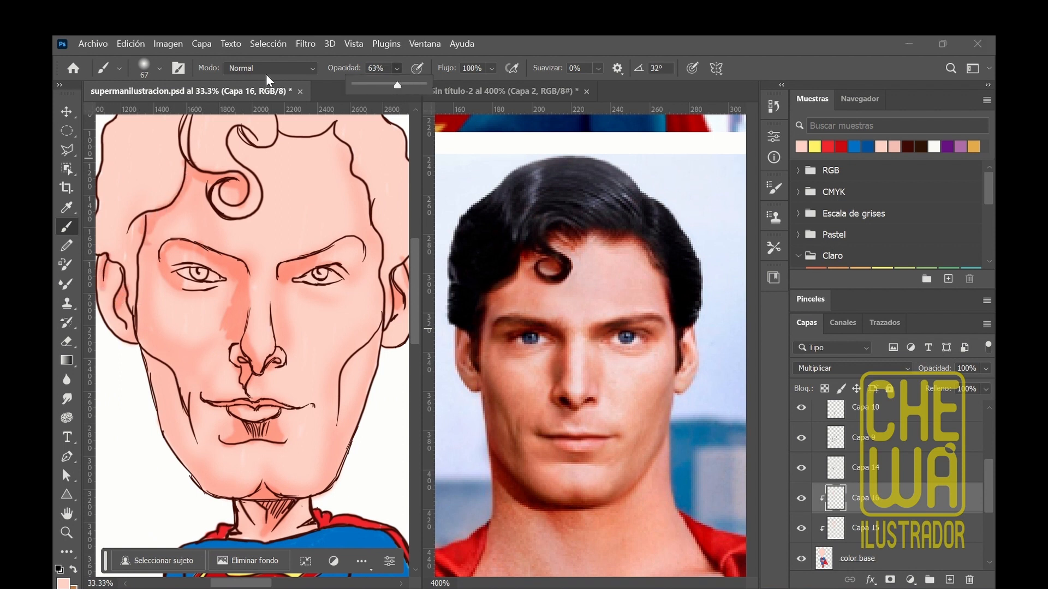
left_click(159, 69)
left_click(182, 113)
left_click(298, 181)
mouse_move(151, 322)
left_mouse_down()
mouse_move(143, 345)
mouse_move(160, 353)
mouse_move(152, 356)
mouse_move(158, 381)
mouse_move(166, 366)
mouse_move(176, 372)
mouse_move(158, 361)
mouse_move(155, 389)
mouse_move(157, 357)
mouse_move(173, 373)
left_mouse_up()
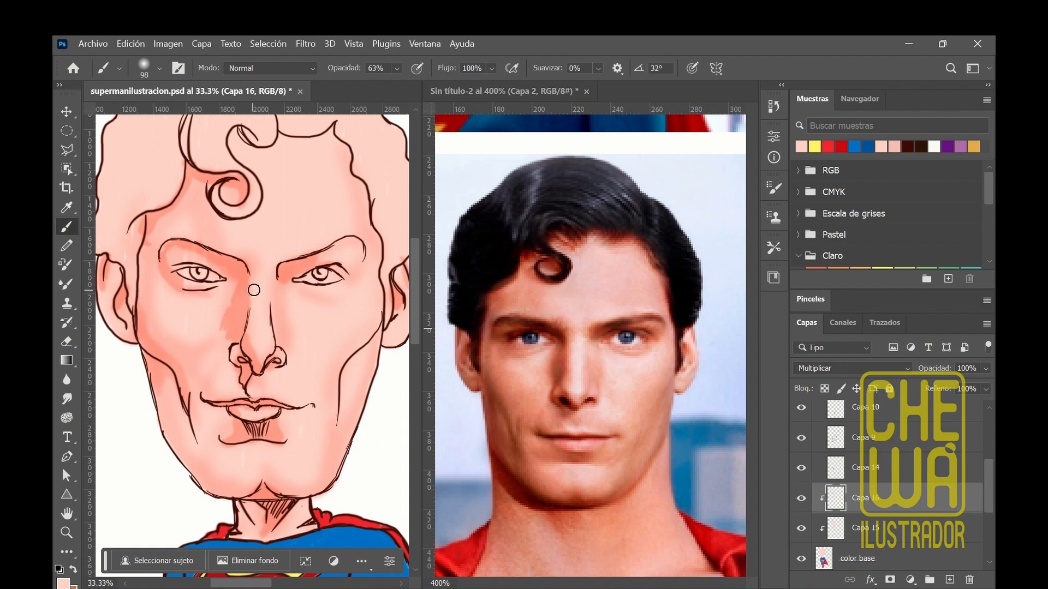
Step: Set the brush opacity to 41% to shade the bridge of the nose, and raise it to 68% for the chin
left_click(396, 67)
left_click(397, 85)
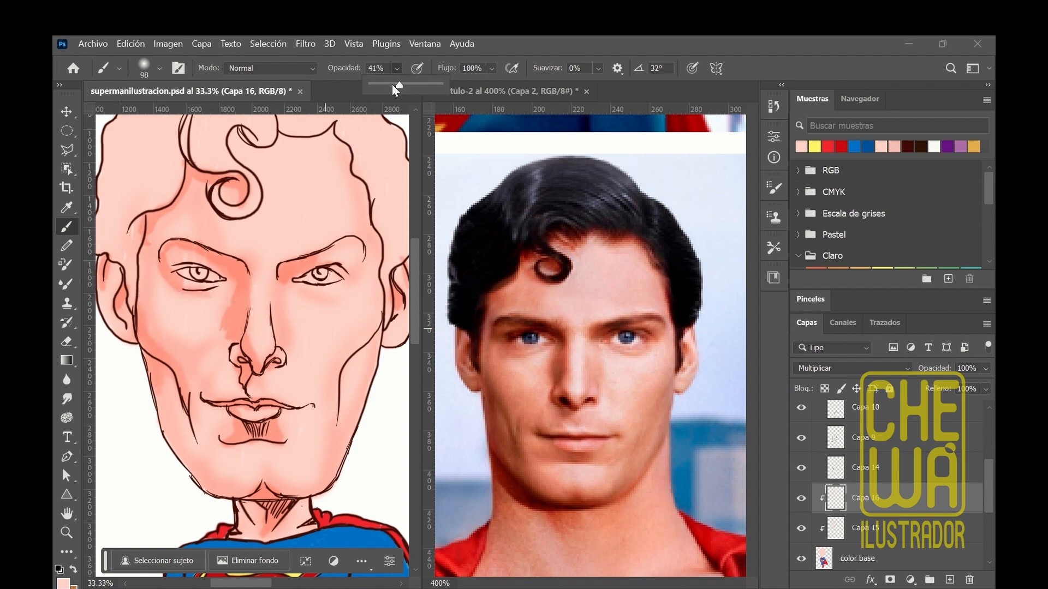
left_click(258, 276)
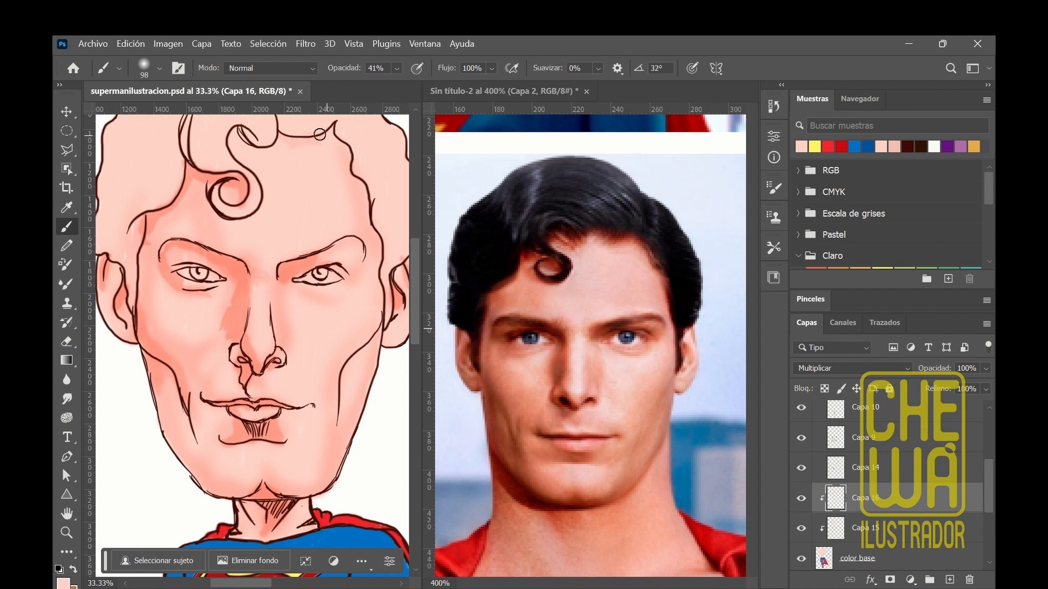
left_click(396, 68)
left_click(431, 85)
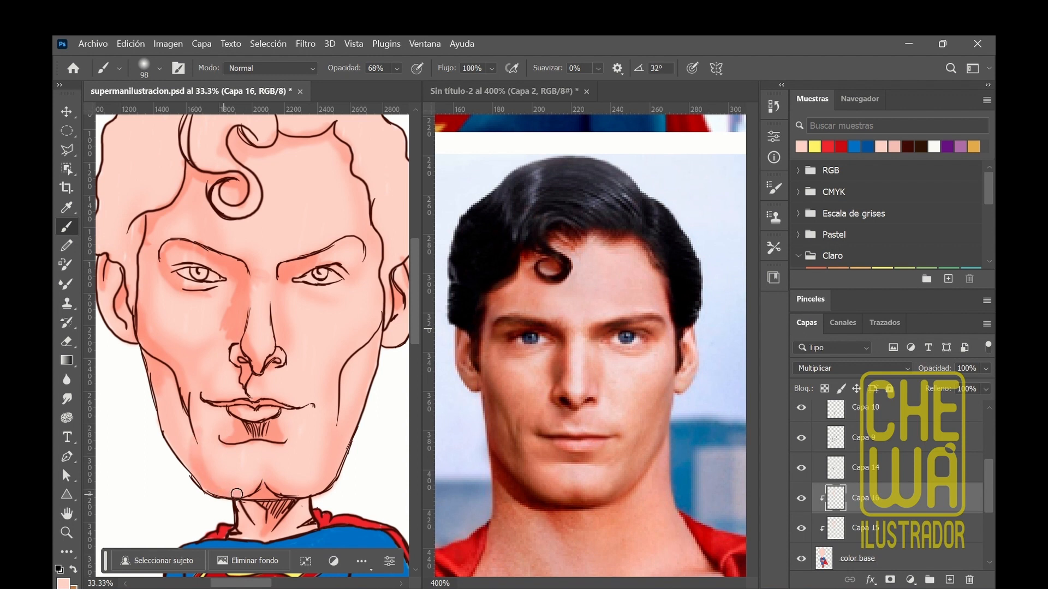
Step: Set the brush opacity to 79% and add shading beside the chin and at the corner of the mouth
key("4")
key("1")
left_click_drag(396, 68, 442, 89)
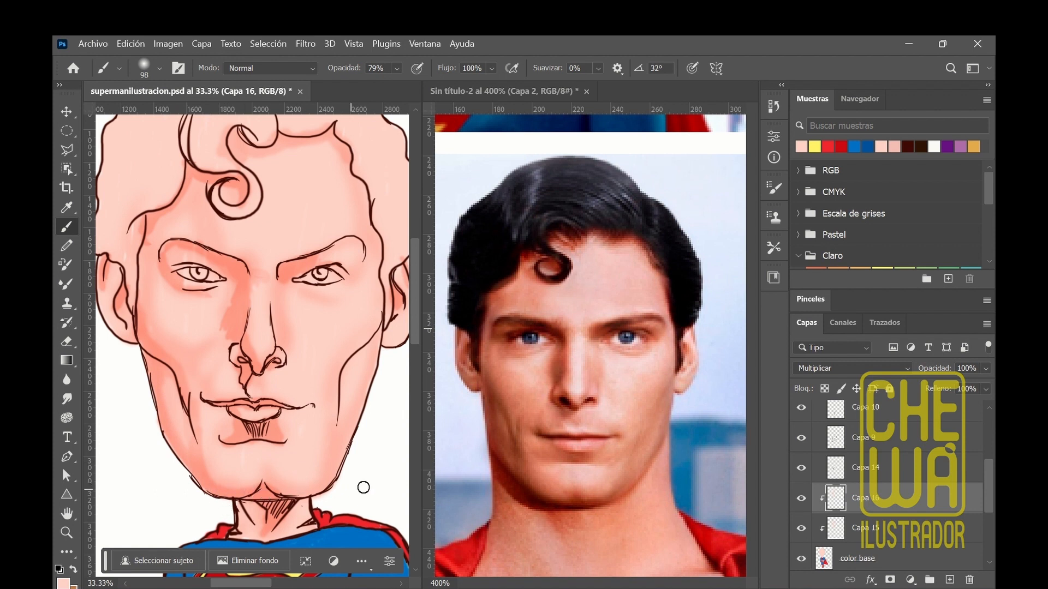
left_click_drag(310, 448, 284, 425)
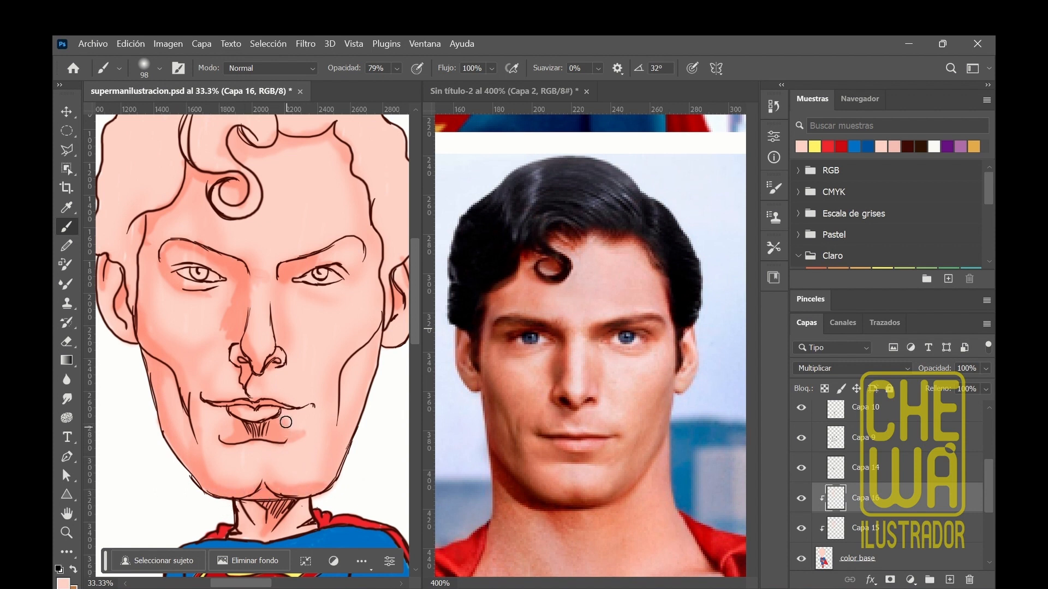
left_click_drag(211, 400, 207, 394)
Step: Set the brush opacity to 38% and shade the right cheek down to the jaw
key("3")
key("8")
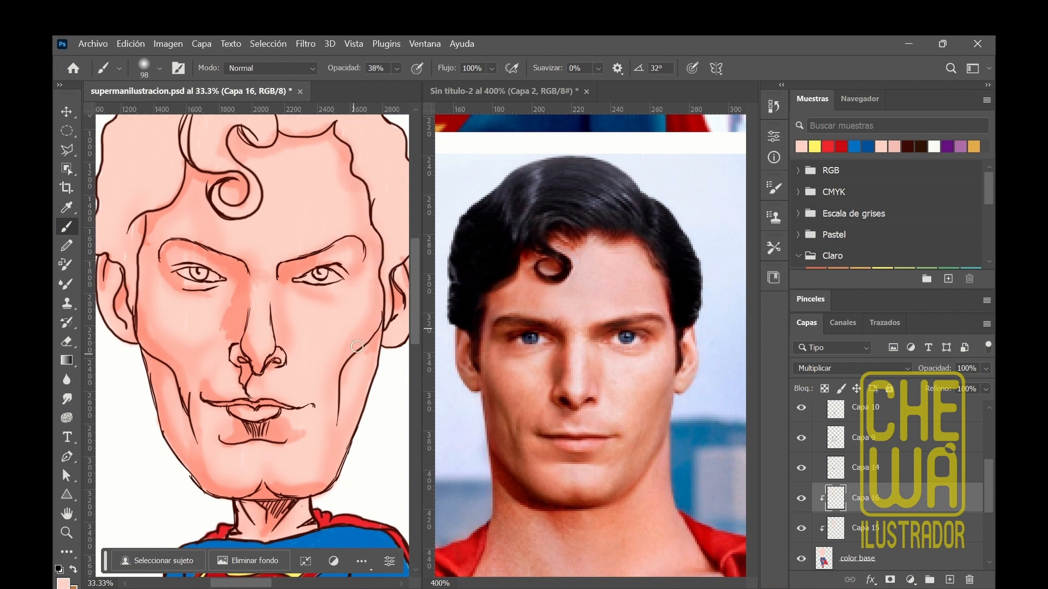
left_click_drag(375, 355, 327, 478)
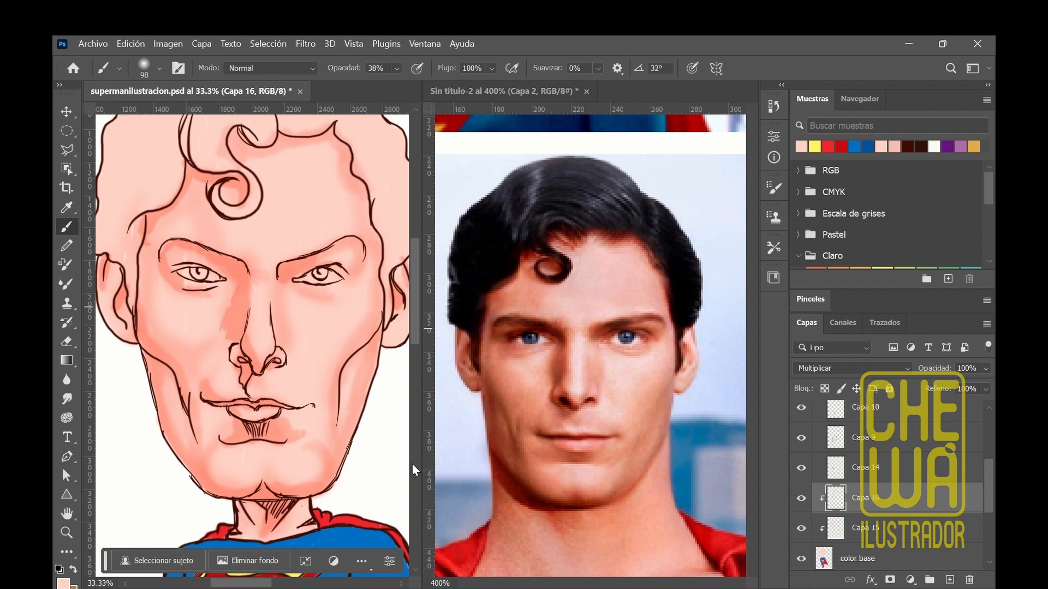
Step: Reapply the last Gaussian Blur to the second shadow layer
scroll(416, 470, "right", 1)
left_click(306, 43)
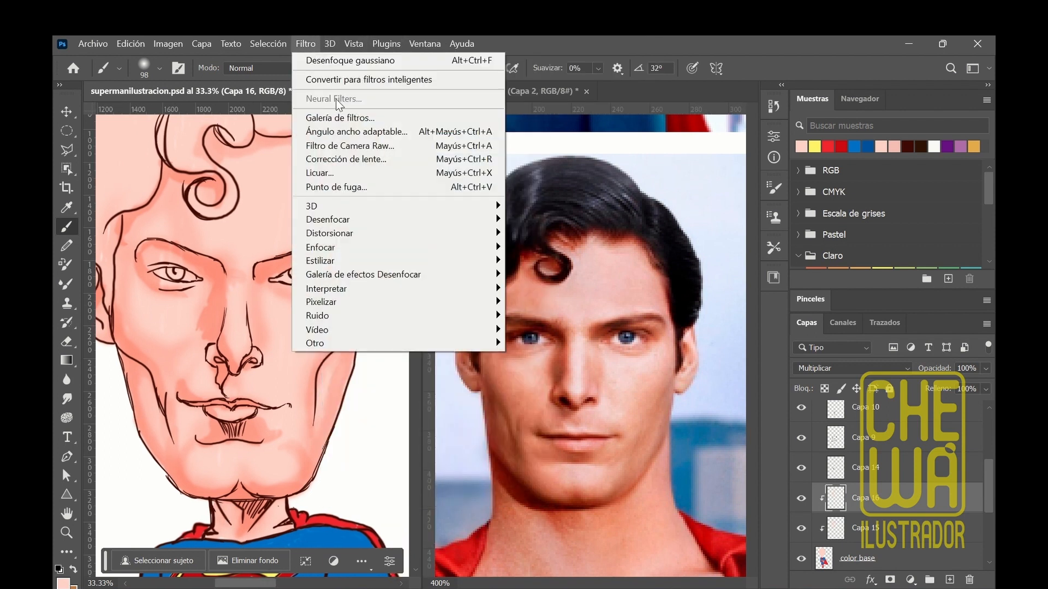
left_click(324, 65)
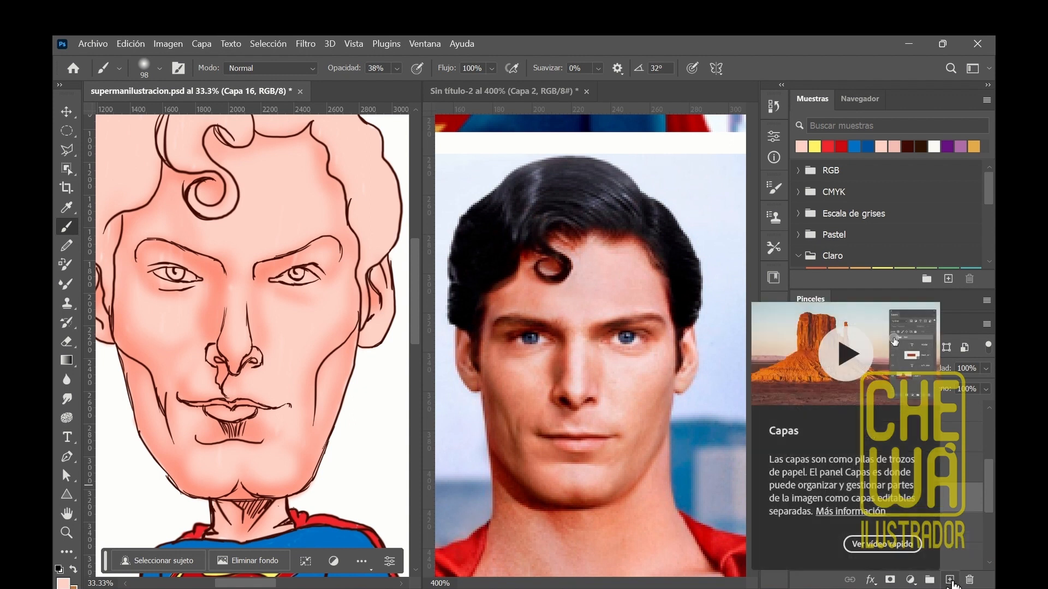
Step: Add a third shading layer above the blurred shadows and clip it to the color base
left_click(951, 581)
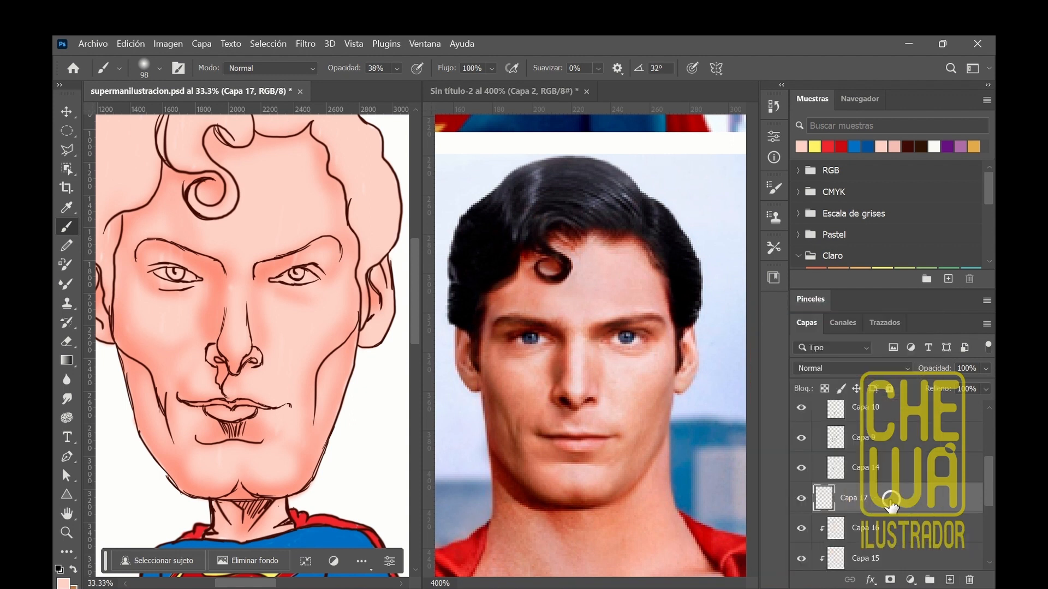
right_click(856, 495)
left_click(726, 348)
Step: Choose an orange-red foreground color and paint deeper shadows under both brows, beside the nose, and around the hair curl
left_click(63, 584)
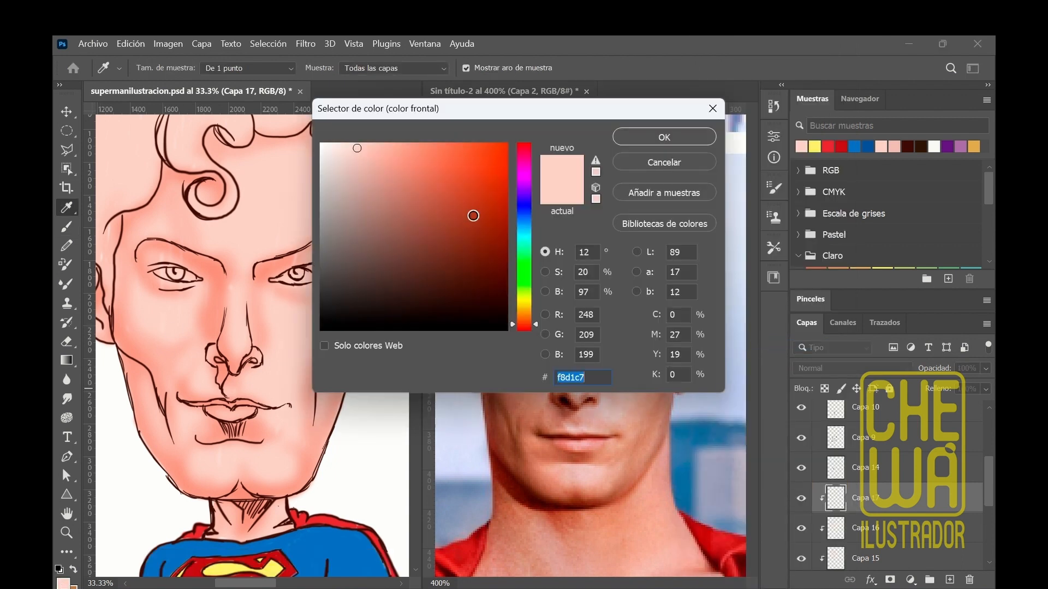
left_click_drag(472, 215, 465, 194)
left_click(631, 138)
mouse_move(205, 272)
left_mouse_down()
mouse_move(181, 252)
mouse_move(216, 265)
mouse_move(199, 270)
mouse_move(226, 300)
mouse_move(223, 282)
mouse_move(220, 328)
left_mouse_up()
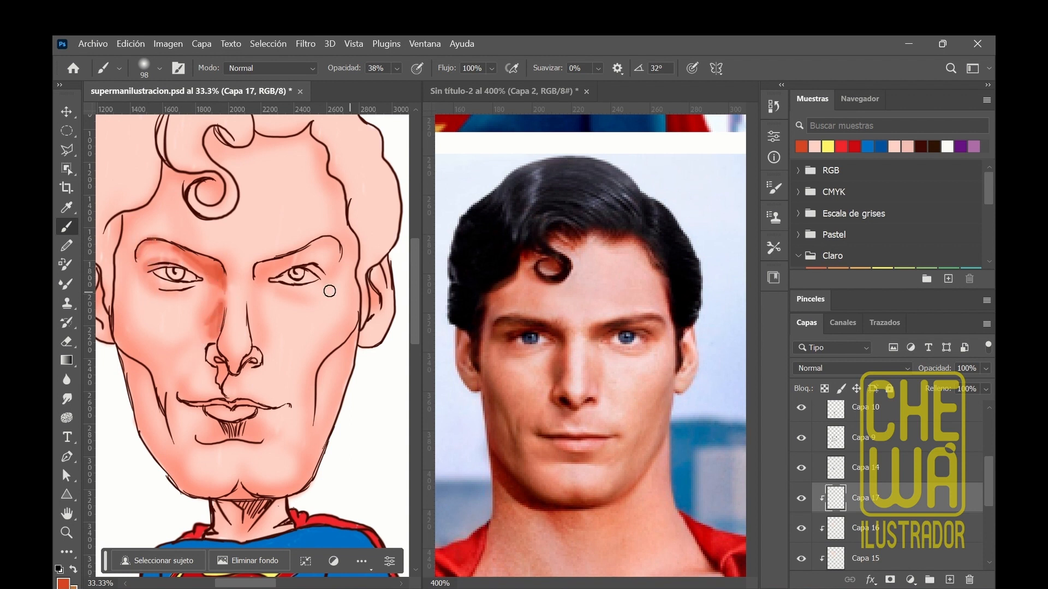
mouse_move(276, 283)
left_mouse_down()
mouse_move(261, 266)
mouse_move(270, 276)
mouse_move(314, 250)
left_mouse_up()
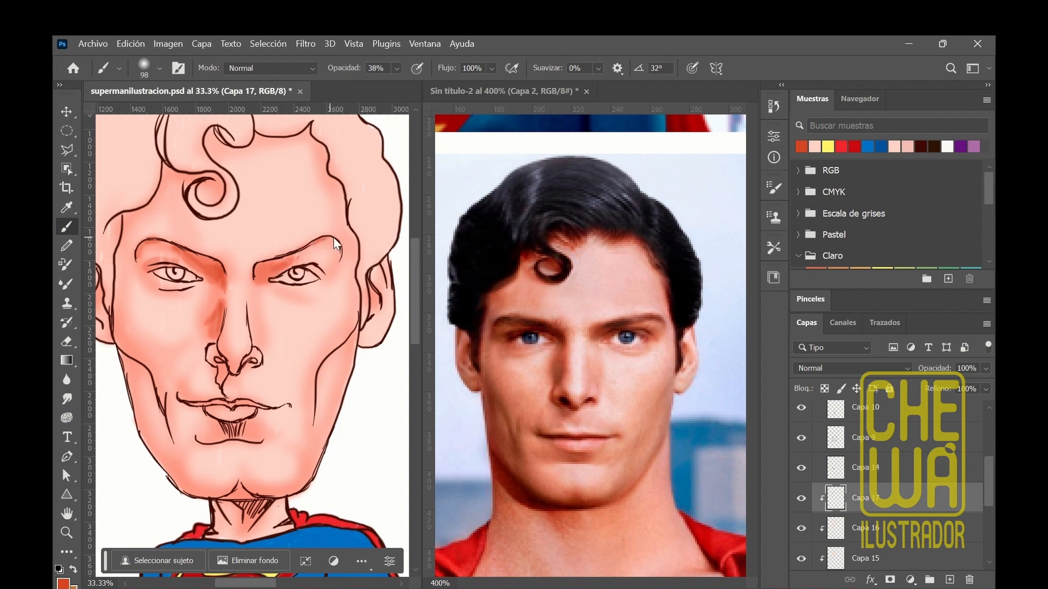
left_click_drag(168, 165, 223, 188)
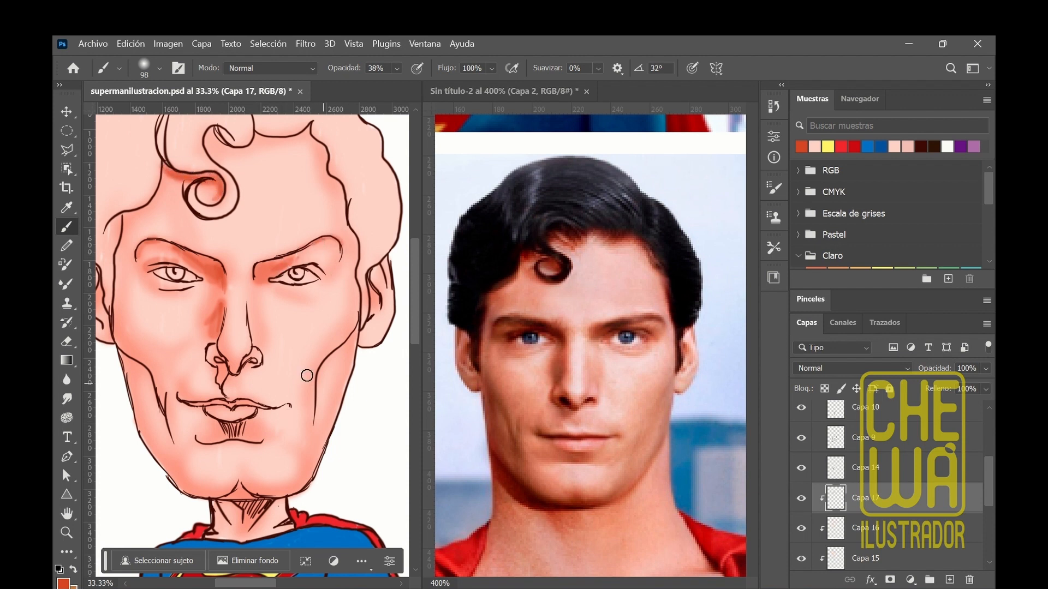
Step: Darken the shadow under the nose, and reduce the brush opacity to 24% for the edge of the left cheek
left_click_drag(228, 364, 223, 377)
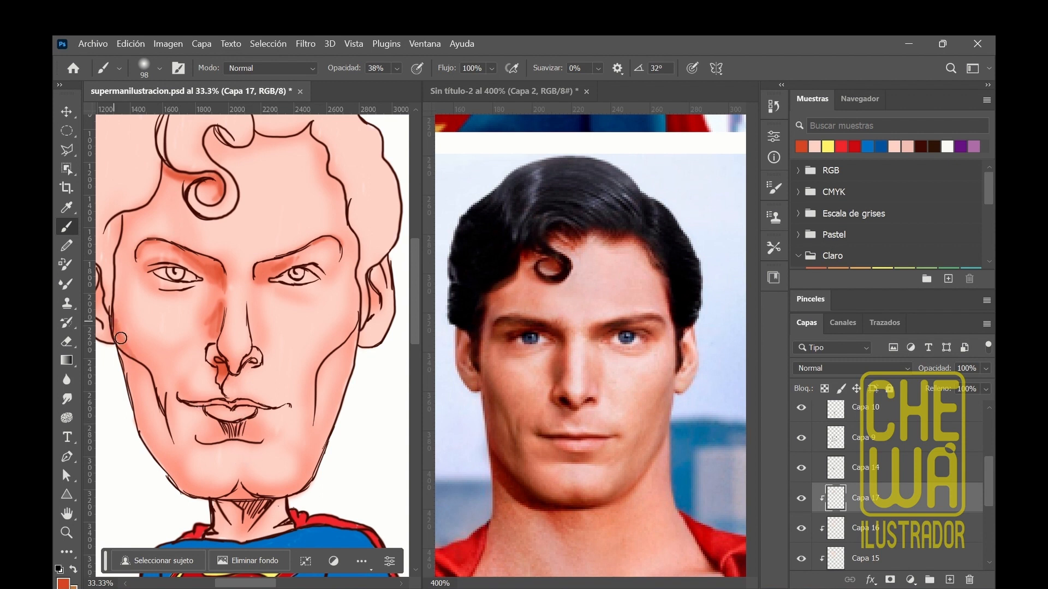
key("2")
key("4")
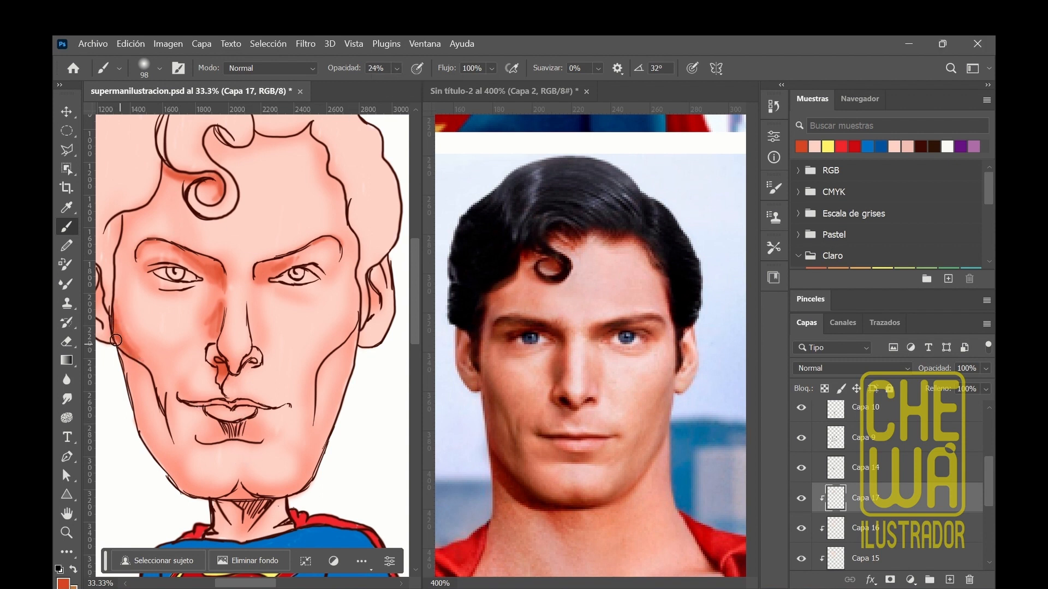
Step: On the color base layer, sample the light skin tone and retouch the left cheek edge at 100% brush opacity
left_click_drag(993, 487, 993, 505)
left_click(873, 530)
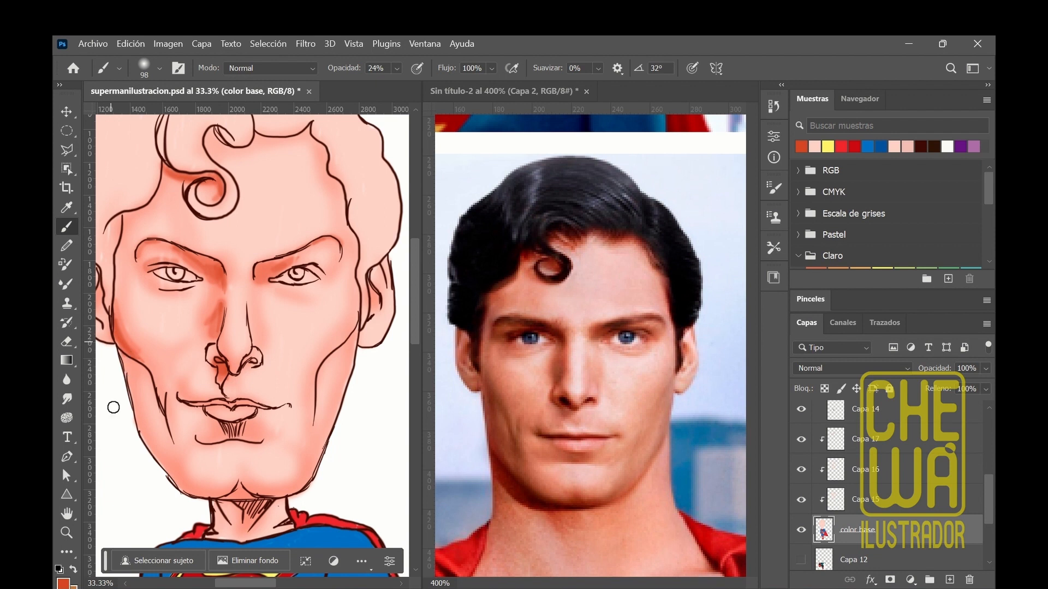
left_click(63, 584)
left_click(138, 362)
left_click(617, 136)
left_click(397, 68)
left_click_drag(404, 86, 458, 85)
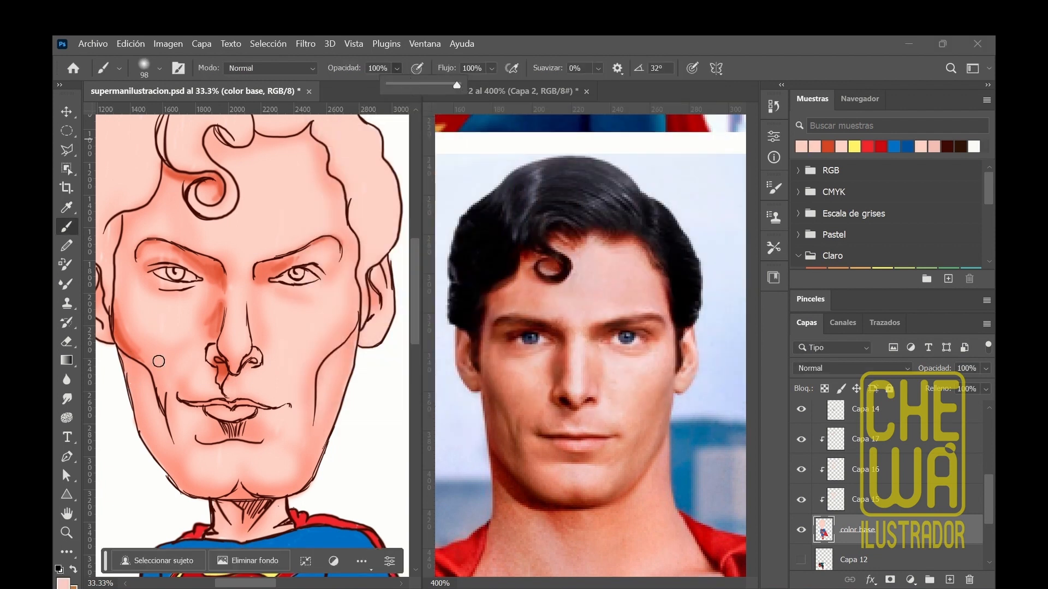
left_click(123, 358)
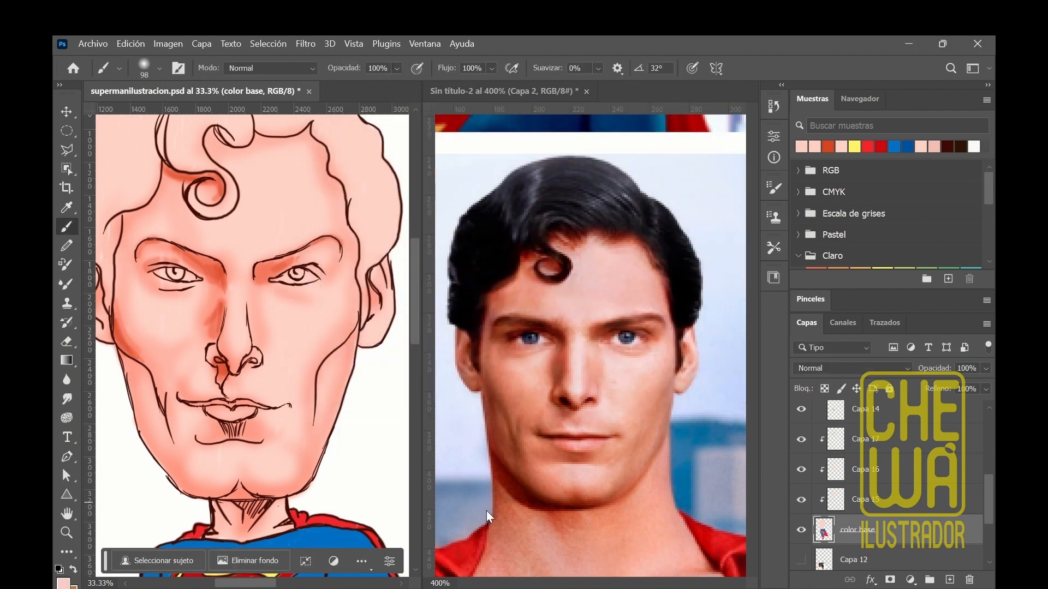
Step: On layer Capa 14, use the orange-red color at 30% brush opacity to shade the left cheek edge, cheek fold, jaw and lower lip area
left_click(868, 412)
left_click(74, 570)
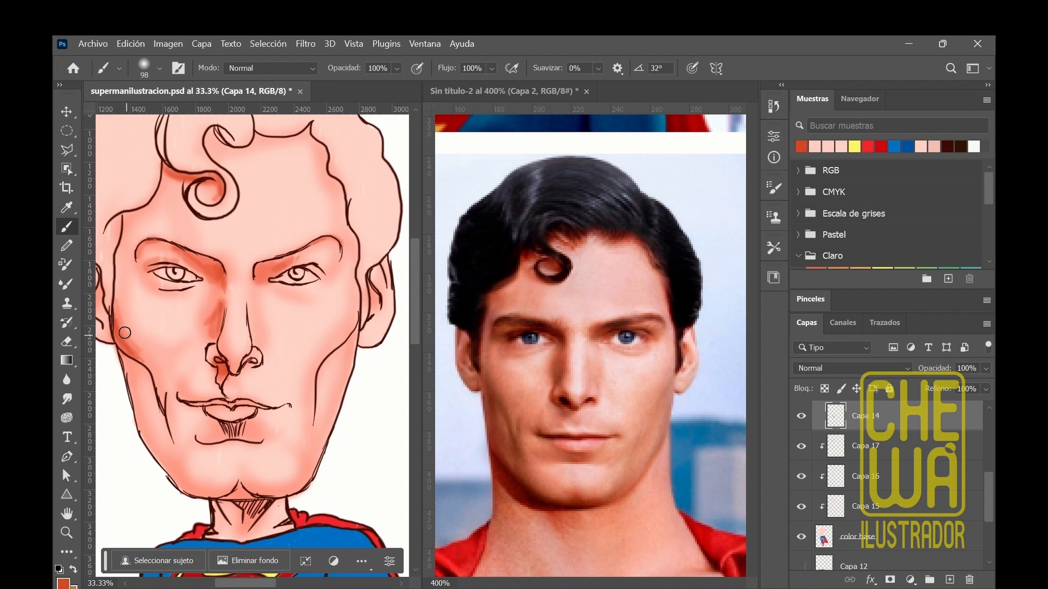
left_click_drag(398, 69, 378, 99)
left_click(135, 347)
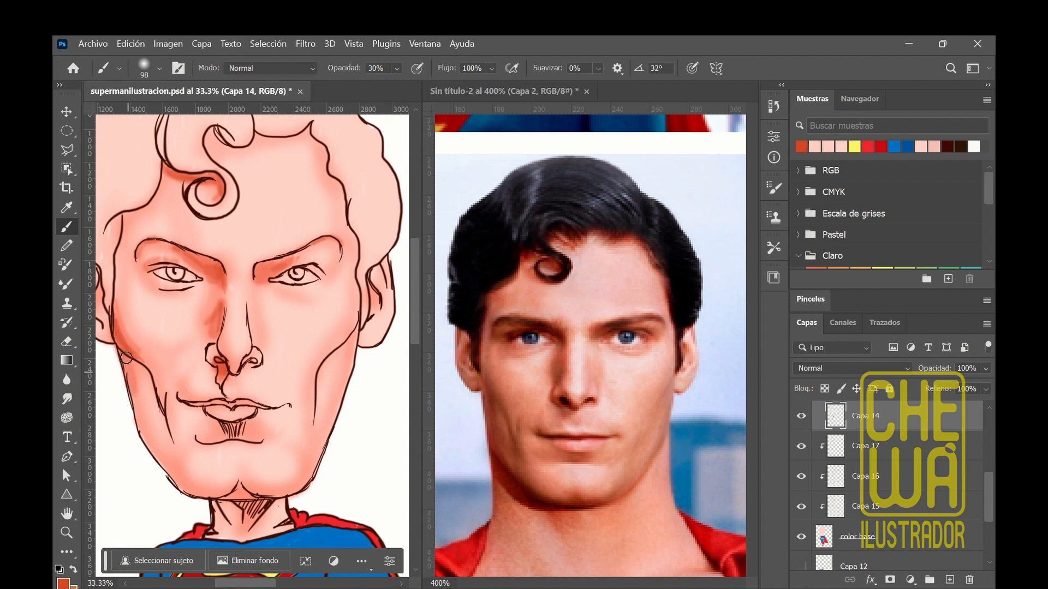
mouse_move(123, 300)
left_mouse_down()
mouse_move(180, 451)
mouse_move(172, 422)
mouse_move(182, 458)
left_mouse_up()
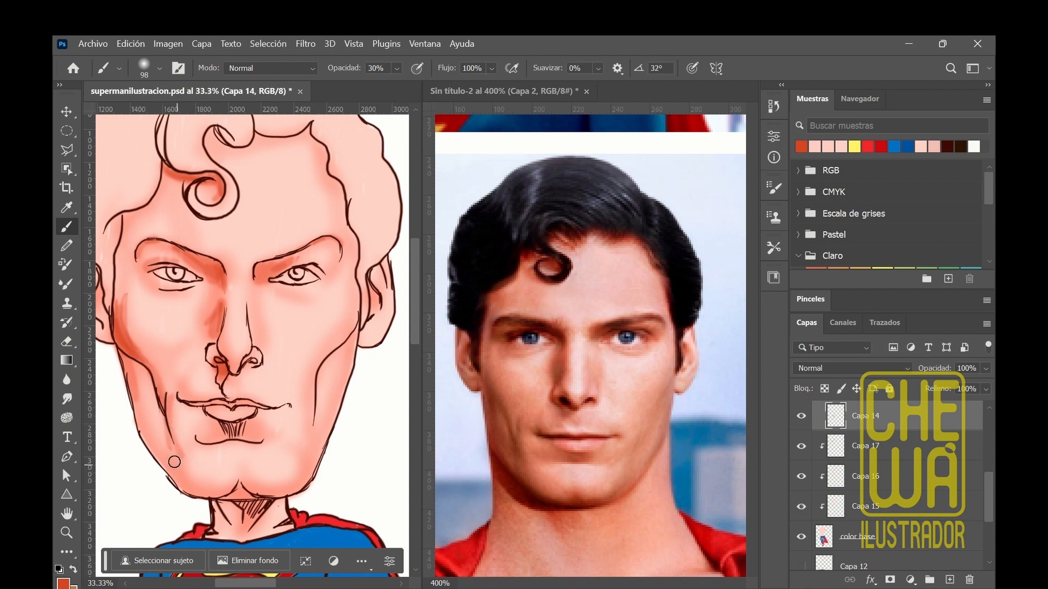
mouse_move(135, 377)
left_mouse_down()
mouse_move(139, 423)
mouse_move(184, 486)
mouse_move(171, 472)
mouse_move(180, 466)
mouse_move(195, 491)
mouse_move(244, 496)
mouse_move(207, 494)
left_mouse_up()
mouse_move(253, 443)
left_mouse_down()
mouse_move(207, 405)
mouse_move(273, 412)
left_mouse_up()
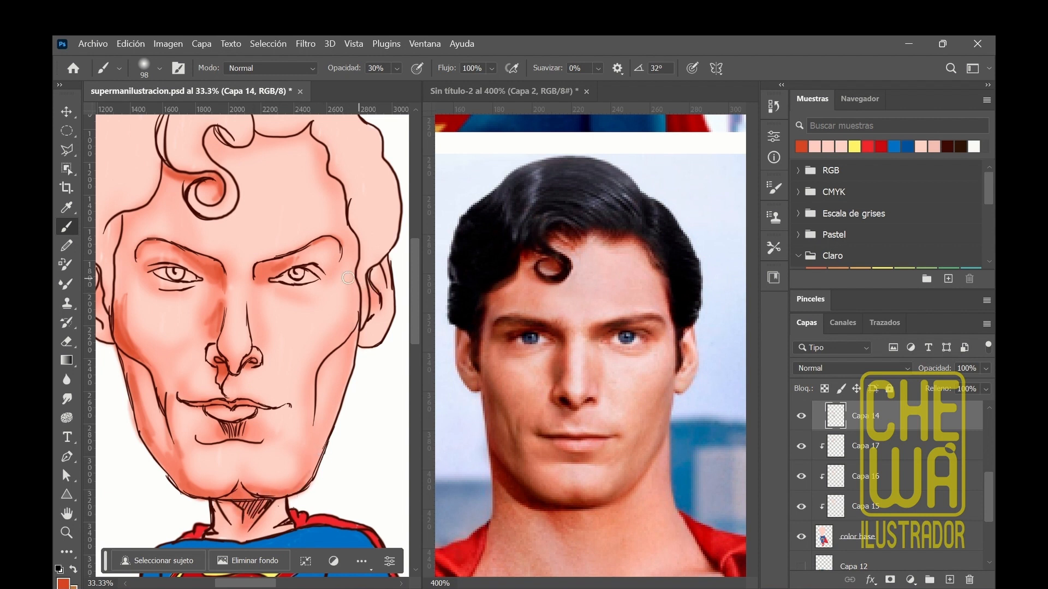
Step: Shade around the right eye, left hairline, right ear and chin edge, and blur Capa 14 with the last-used filter
mouse_move(348, 278)
left_mouse_down()
mouse_move(323, 270)
mouse_move(339, 258)
left_mouse_up()
left_click_drag(306, 299, 276, 294)
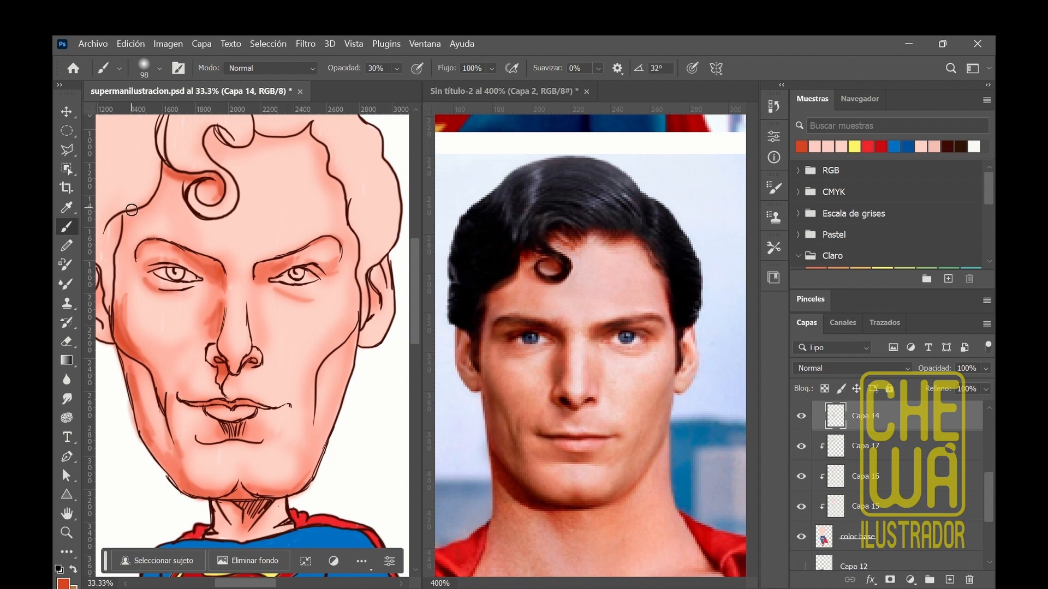
mouse_move(134, 209)
left_mouse_down()
mouse_move(135, 232)
mouse_move(126, 227)
mouse_move(114, 295)
left_mouse_up()
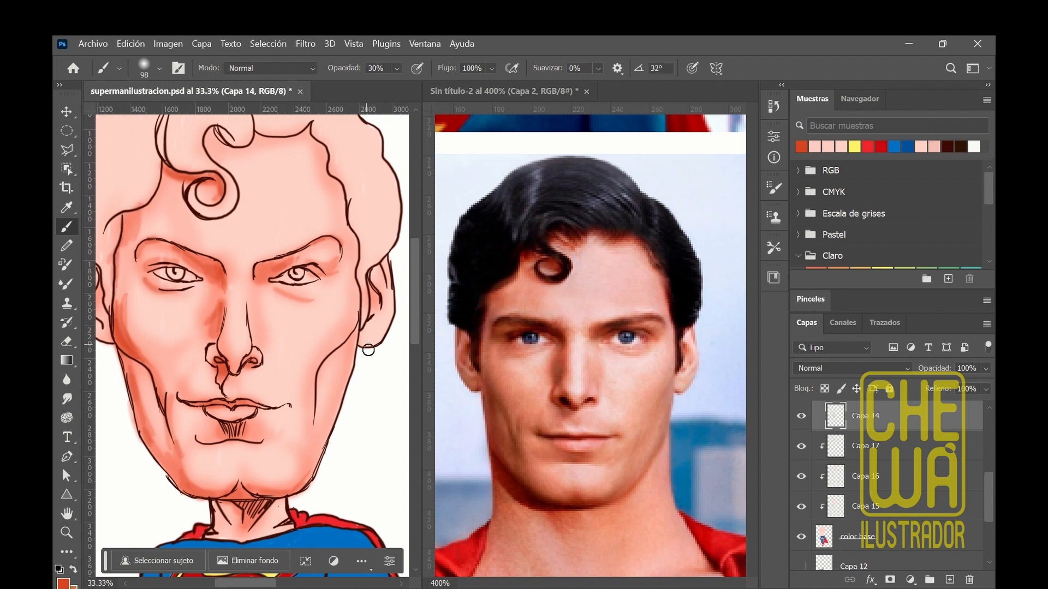
left_click_drag(368, 350, 373, 339)
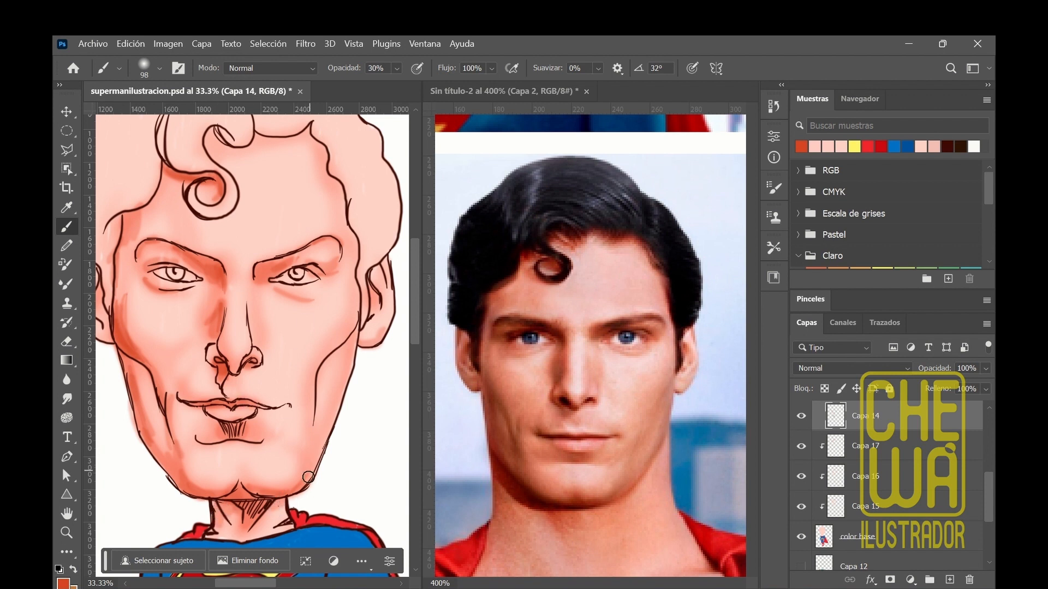
mouse_move(308, 477)
left_mouse_down()
mouse_move(275, 490)
mouse_move(243, 484)
mouse_move(248, 494)
left_mouse_up()
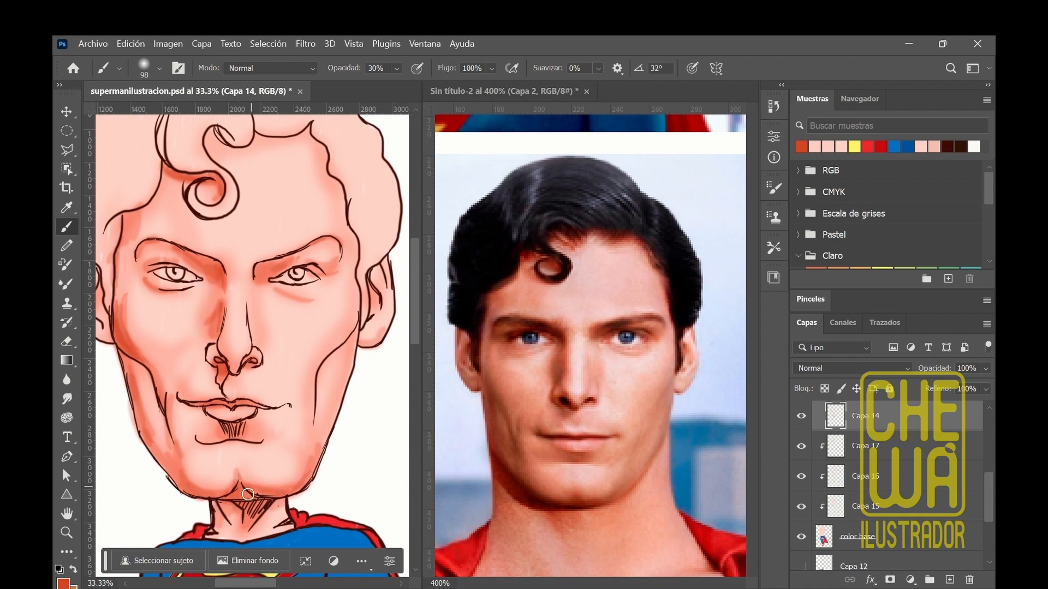
left_click(359, 47)
left_click(317, 62)
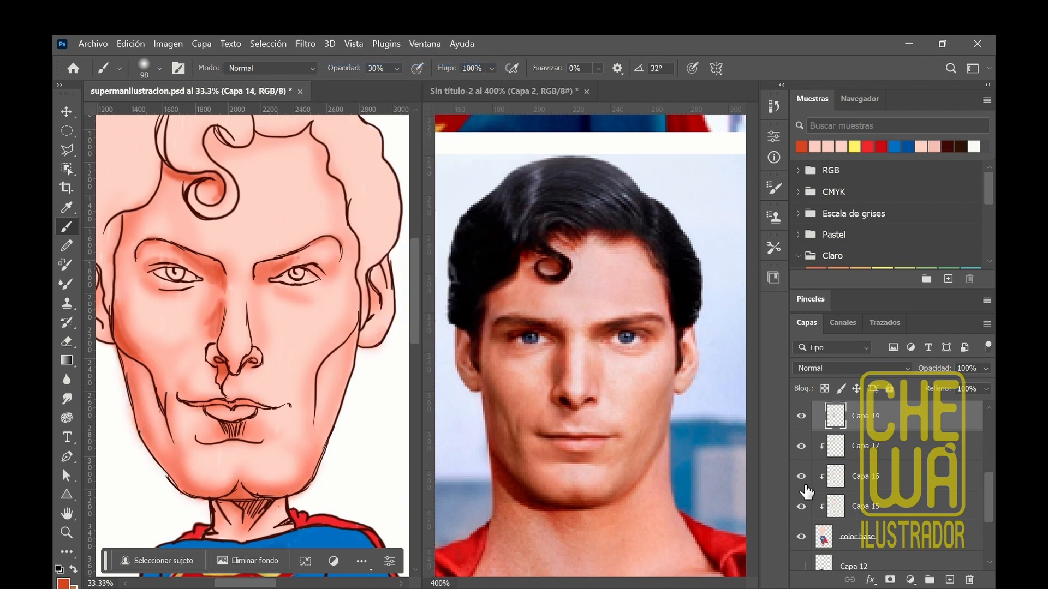
Step: Group the clipped shading layers together with the color base layer
key("ctrl+e")
left_click(897, 508, "shift")
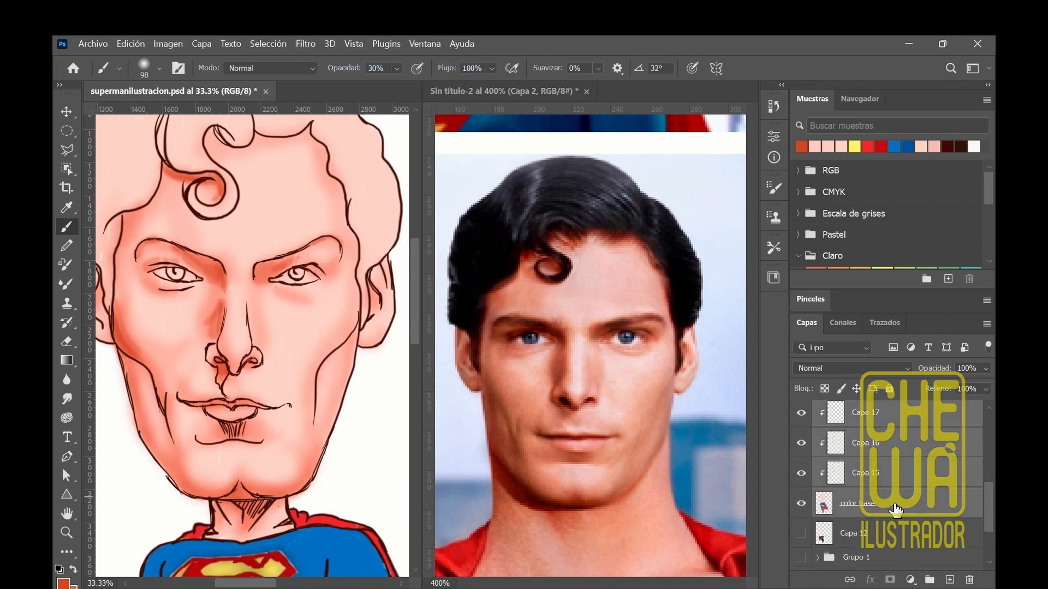
key("ctrl+g")
Step: Duplicate the color and shading group and merge the copy into a single layer
right_click(884, 422)
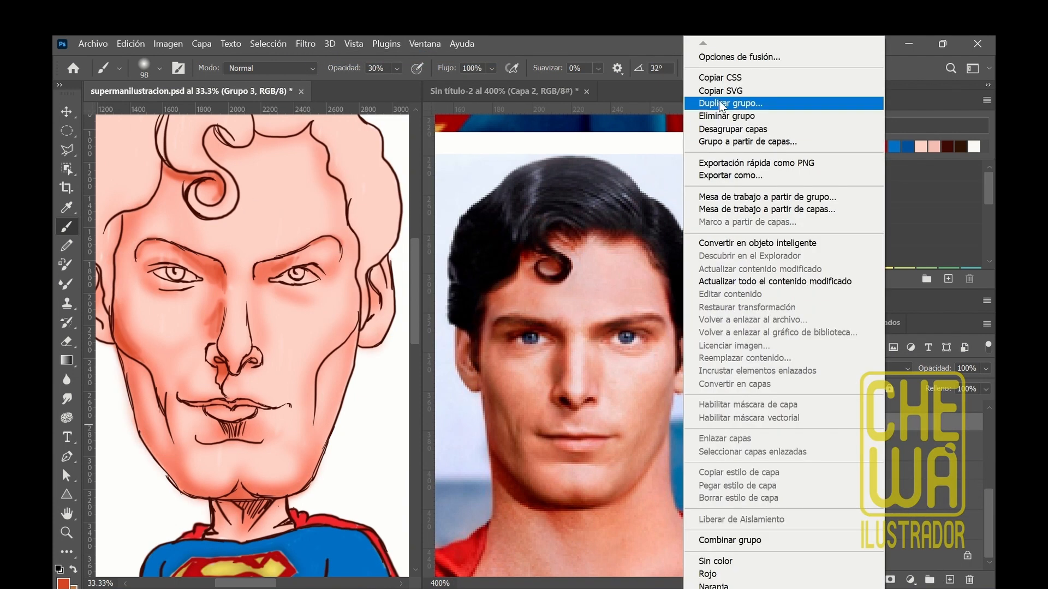
left_click(722, 105)
left_click(657, 180)
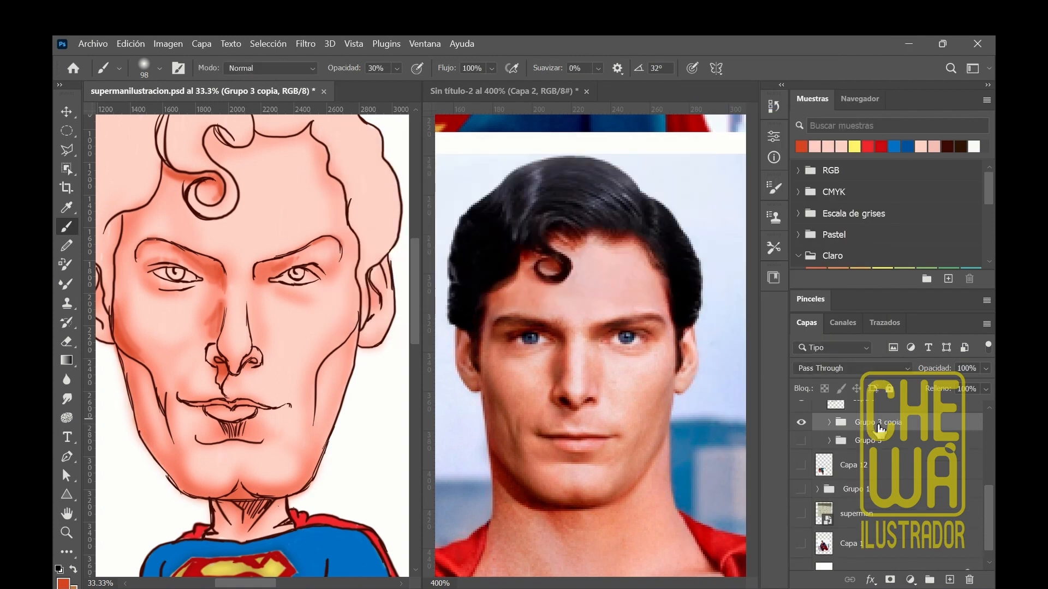
right_click(881, 428)
left_click(740, 540)
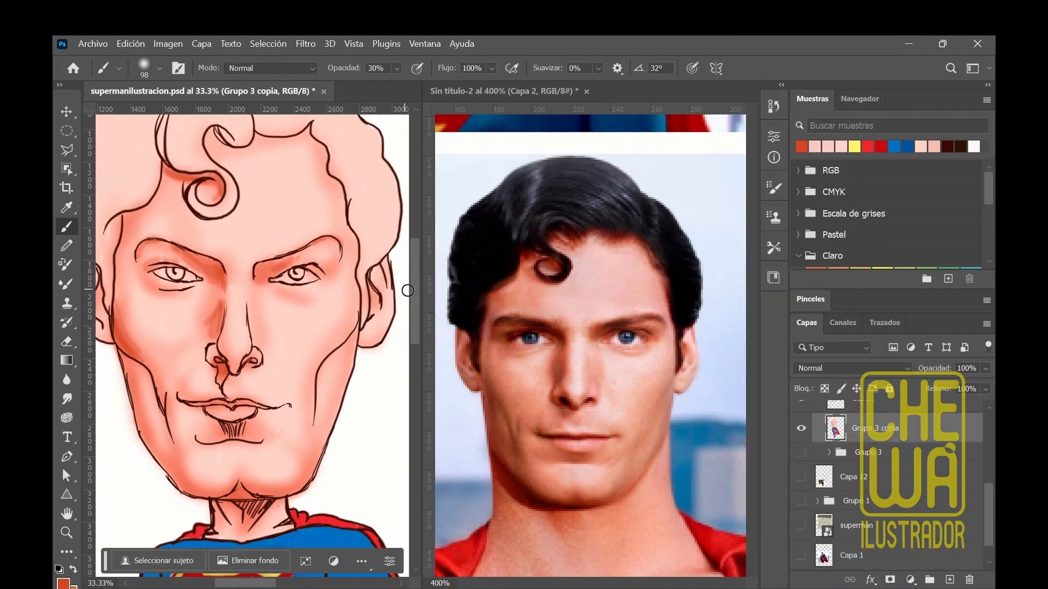
Step: Switch to the Mixer Brush, set its mix to 84%, and try it on the inner end of the left brow
left_click_drag(416, 295, 416, 289)
left_click(68, 284)
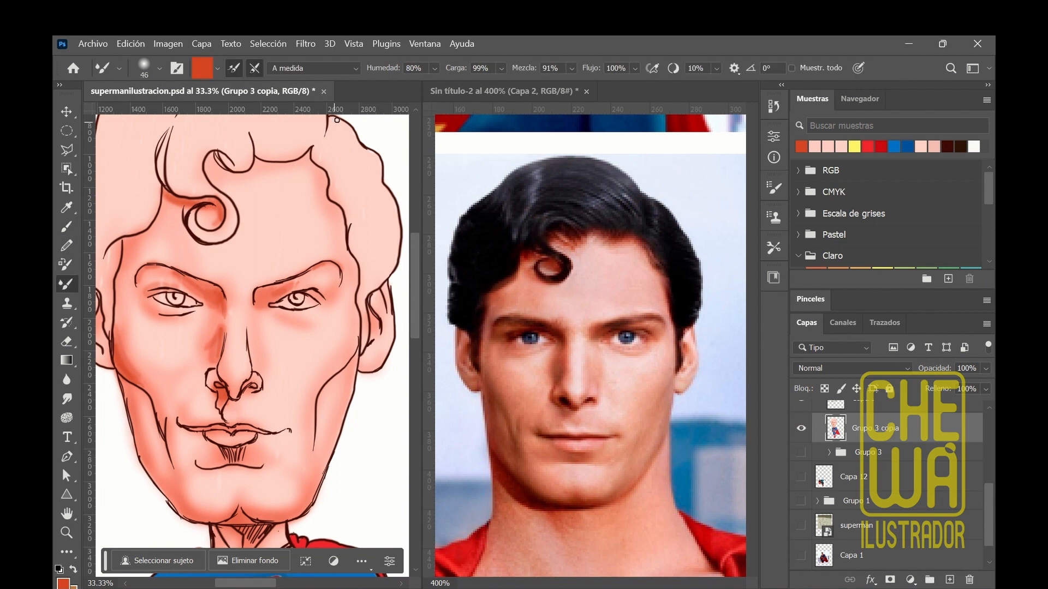
left_click(571, 69)
left_click(589, 87)
left_click(221, 295)
scroll(942, 429, "up", 5)
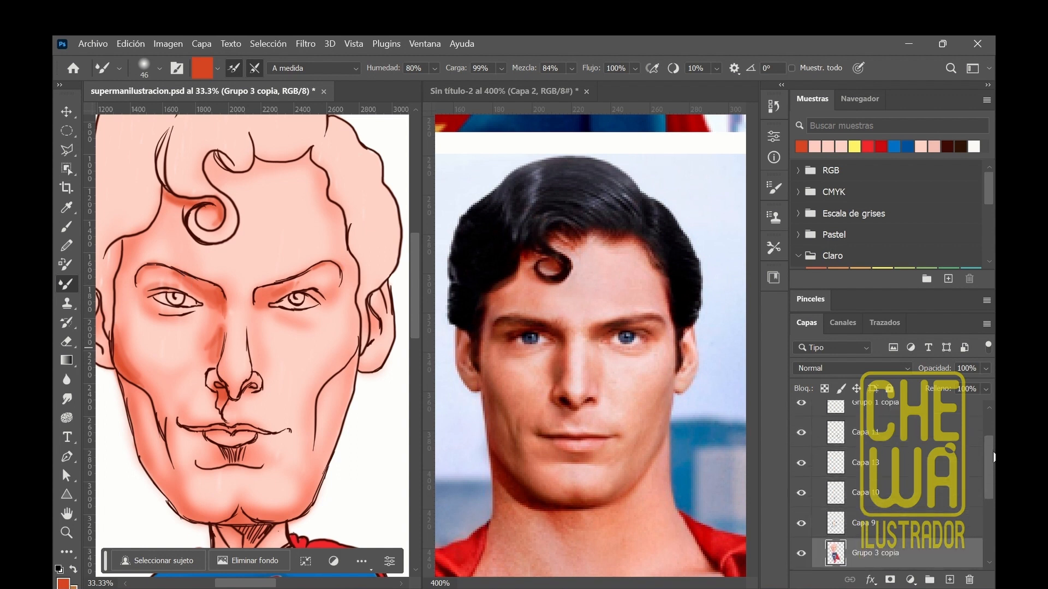
Step: Group the line art layers of Grupo 2 together with the merged Grupo 3 copia layer, and collapse the new group
left_click_drag(989, 443, 988, 507)
left_click(853, 426)
left_click(884, 457, "shift")
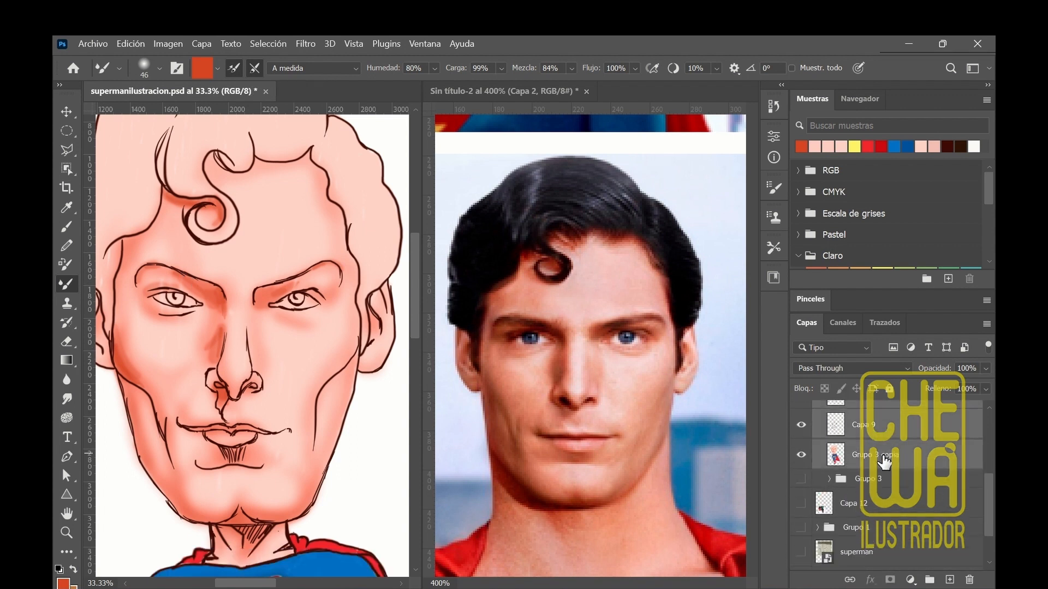
left_click(930, 580)
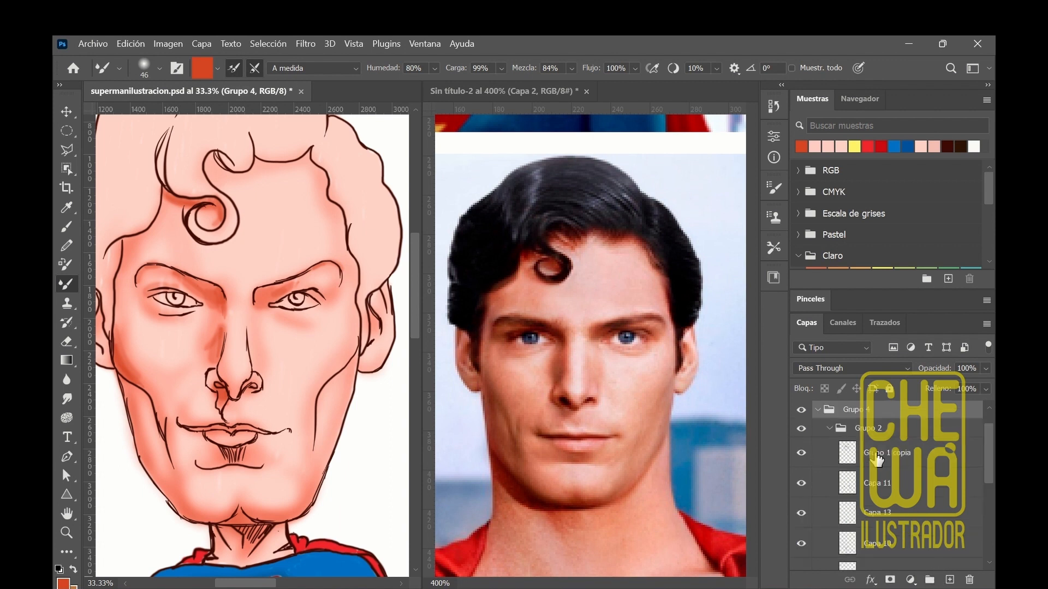
left_click(817, 422)
Step: Duplicate the group holding line art and color, and merge the copy into a single layer
right_click(862, 432)
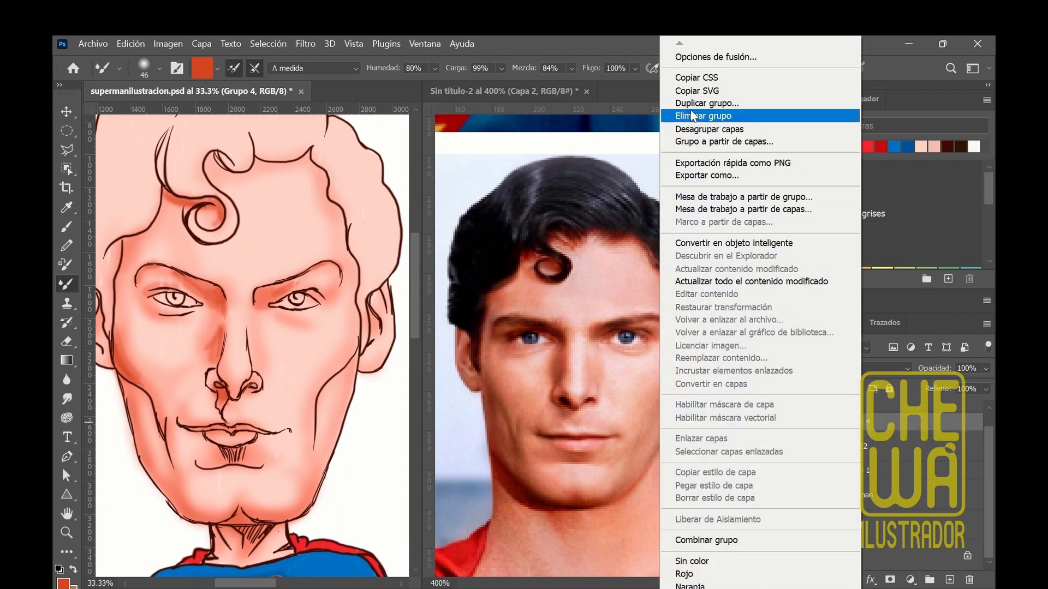
left_click(704, 113)
left_click(660, 180)
right_click(865, 426)
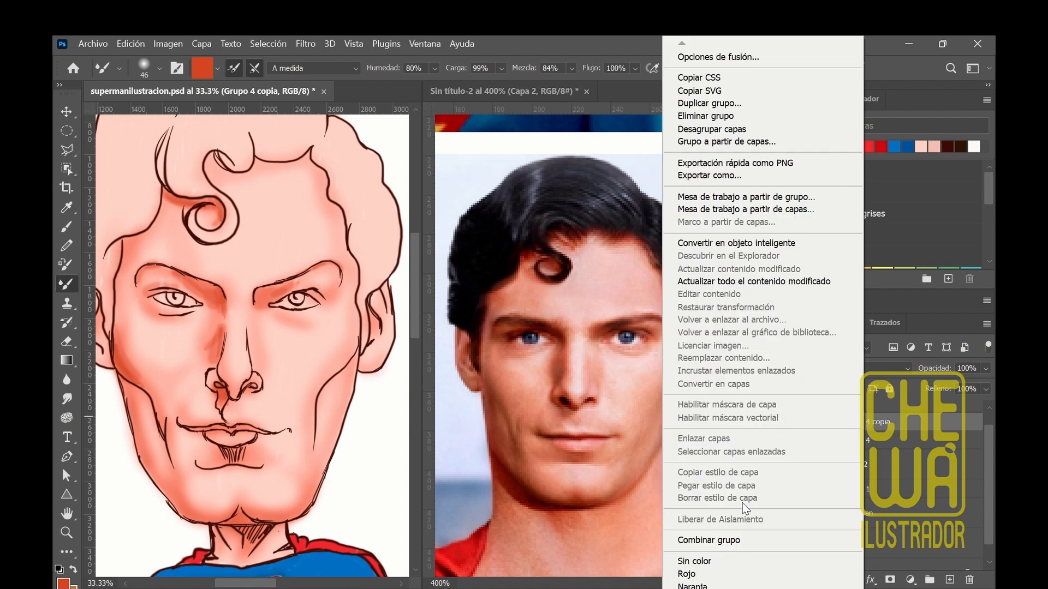
left_click(704, 304)
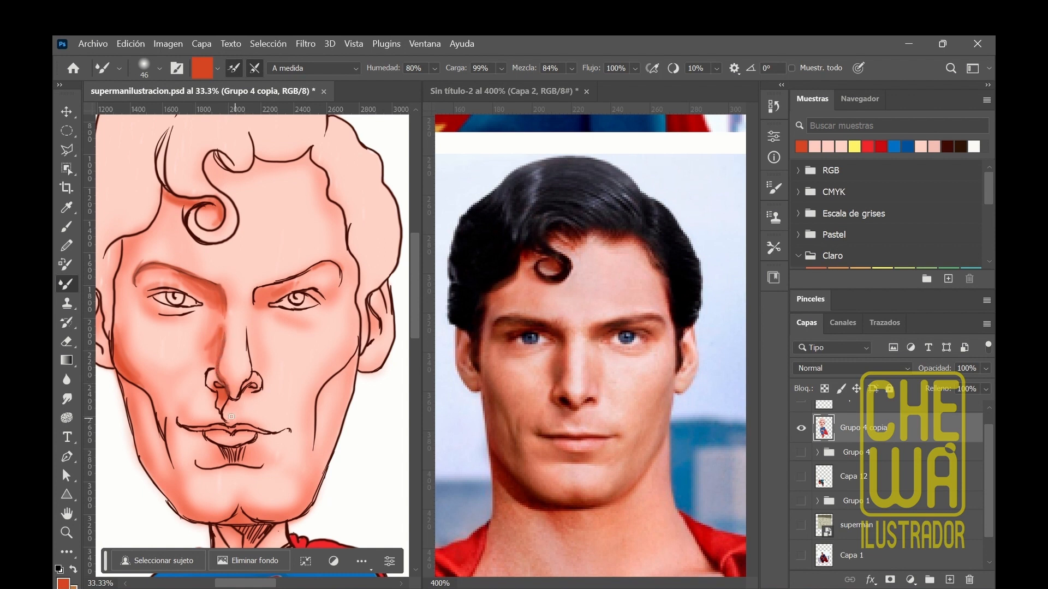
Step: Set the Mixer Brush mix to 93% and blend the outlines of the nose tip and inner right brow into the skin
left_click(572, 69)
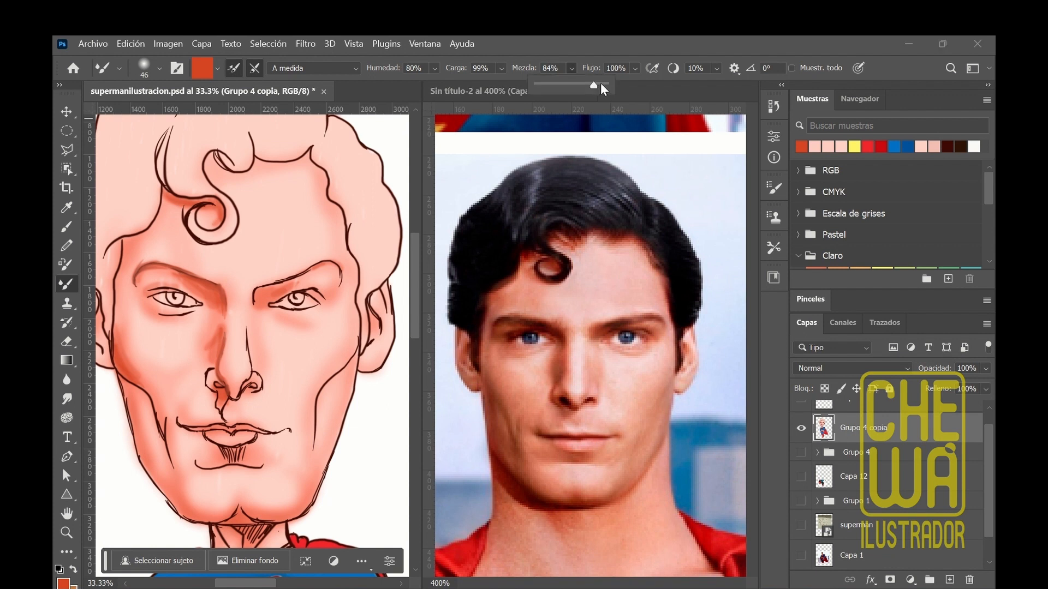
left_click(228, 384)
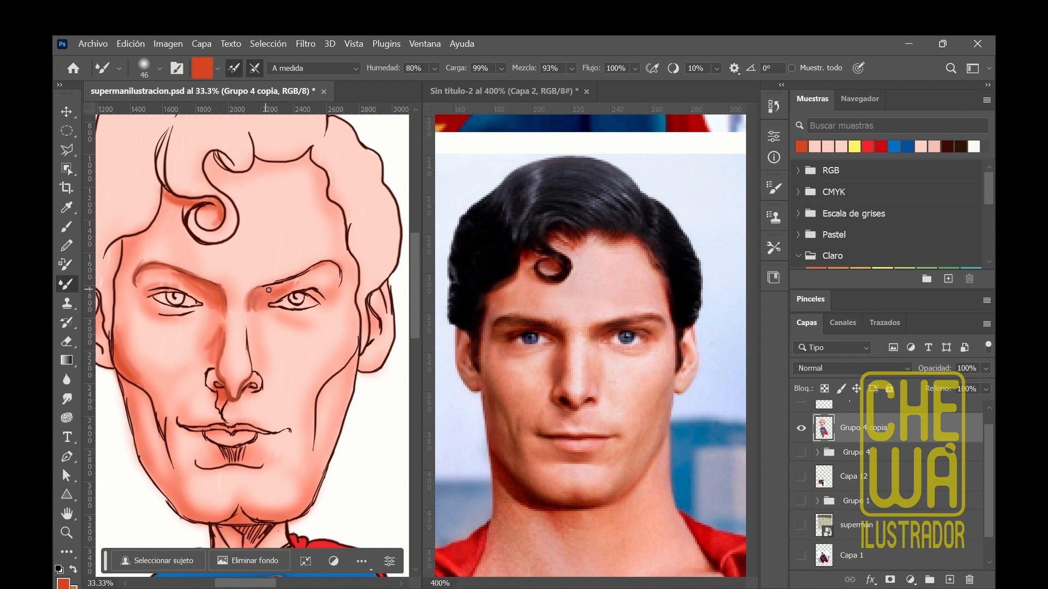
left_click(572, 68)
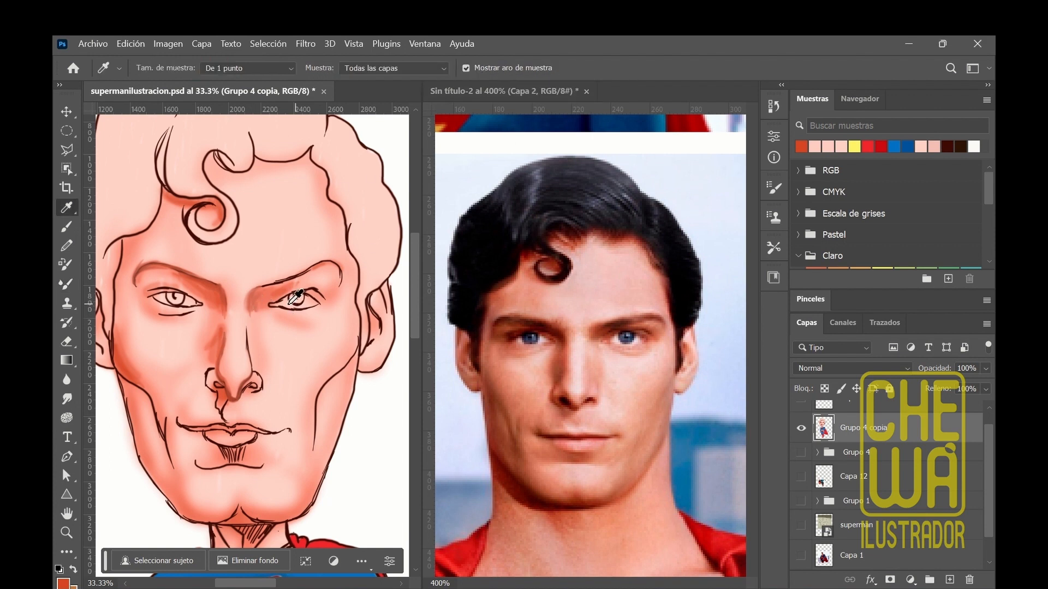
Step: Sample the skin tones beside and on the nose bridge and blend away the outline along the nose's right side
left_click(265, 337, "alt")
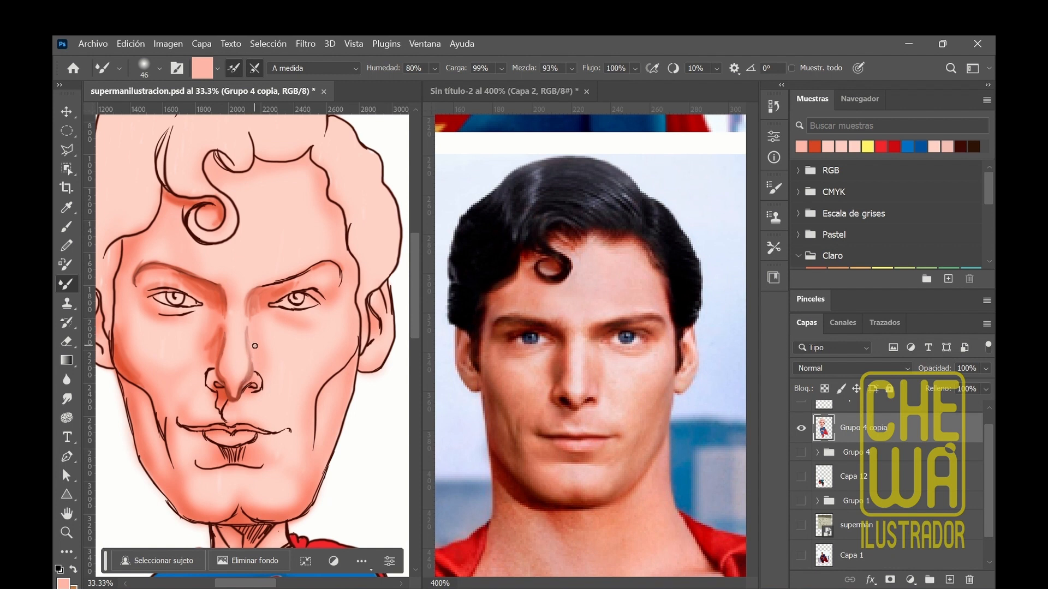
mouse_move(254, 346)
left_mouse_down()
mouse_move(271, 329)
mouse_move(250, 351)
left_mouse_up()
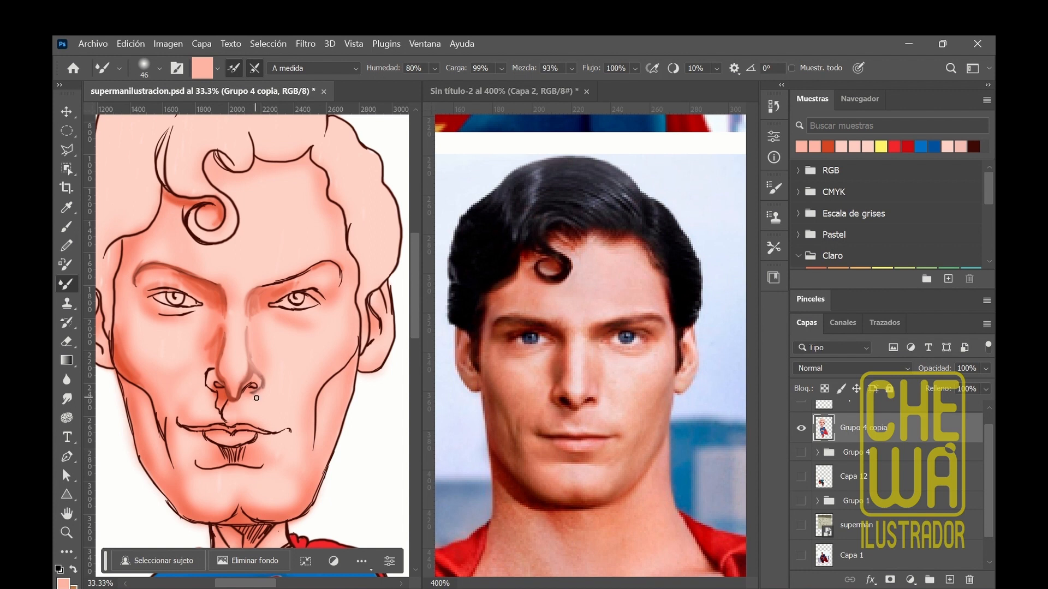
key("ctrl+z")
left_click(243, 319, "alt")
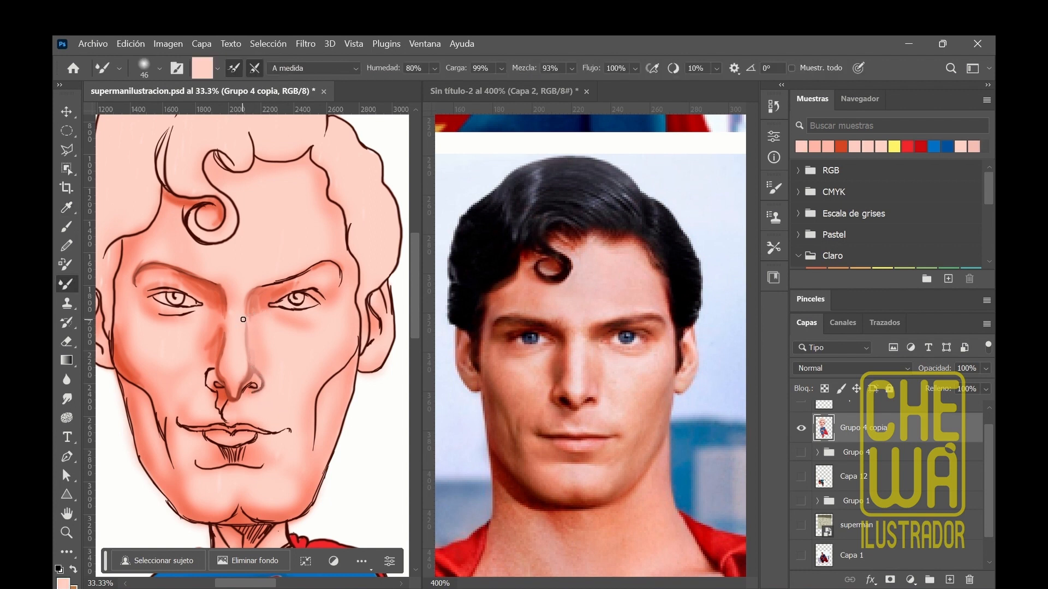
Step: Sample light and reddish tones around the nose and soften the outlines of both nostrils and the line above the lip
left_click(250, 379, "alt")
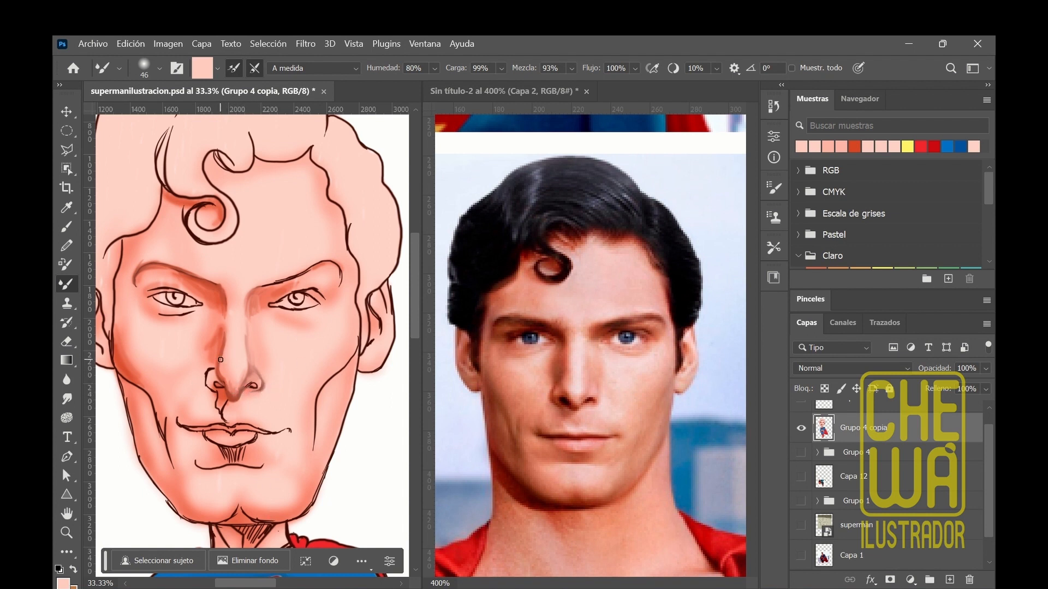
left_click(226, 335, "alt")
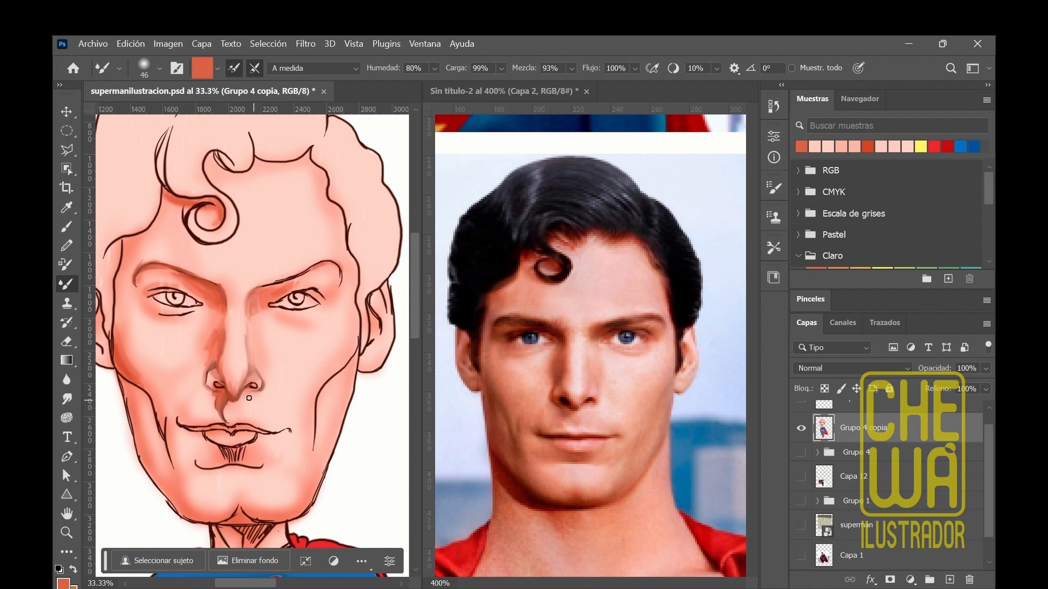
left_click(227, 367, "alt")
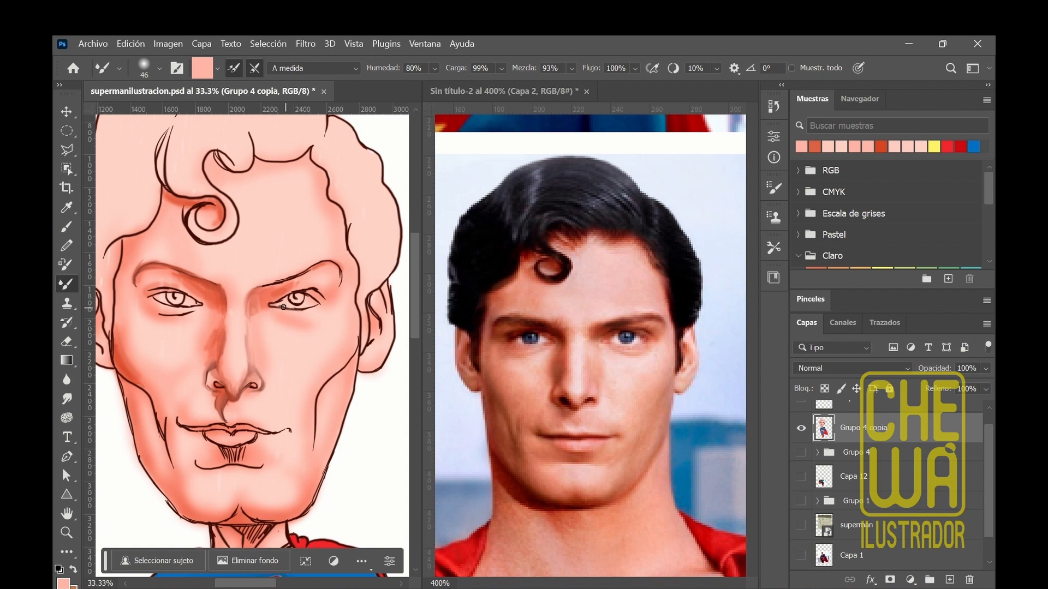
Step: Sample the left cheek's pink and orange-red tones and blend the cheekbone line and cheek fold into the shading
left_click(182, 331, "alt")
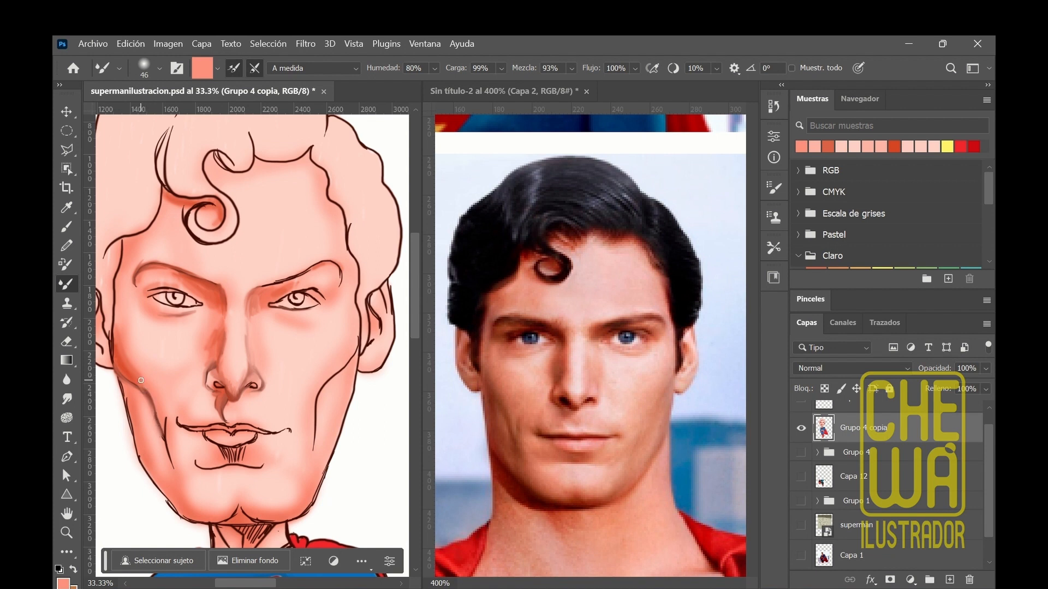
left_click(122, 365, "alt")
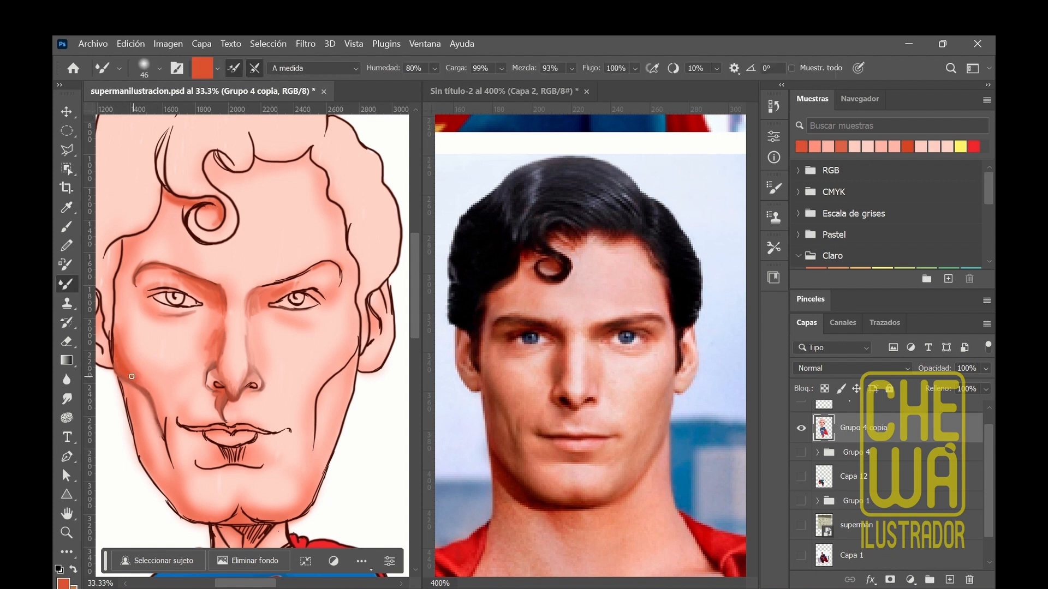
left_click_drag(158, 415, 172, 464)
Step: Set the Mixer Brush size to 81 px, smooth the left cheek fold and jaw outline, and sample the cheek's lighter pink
left_click(159, 68)
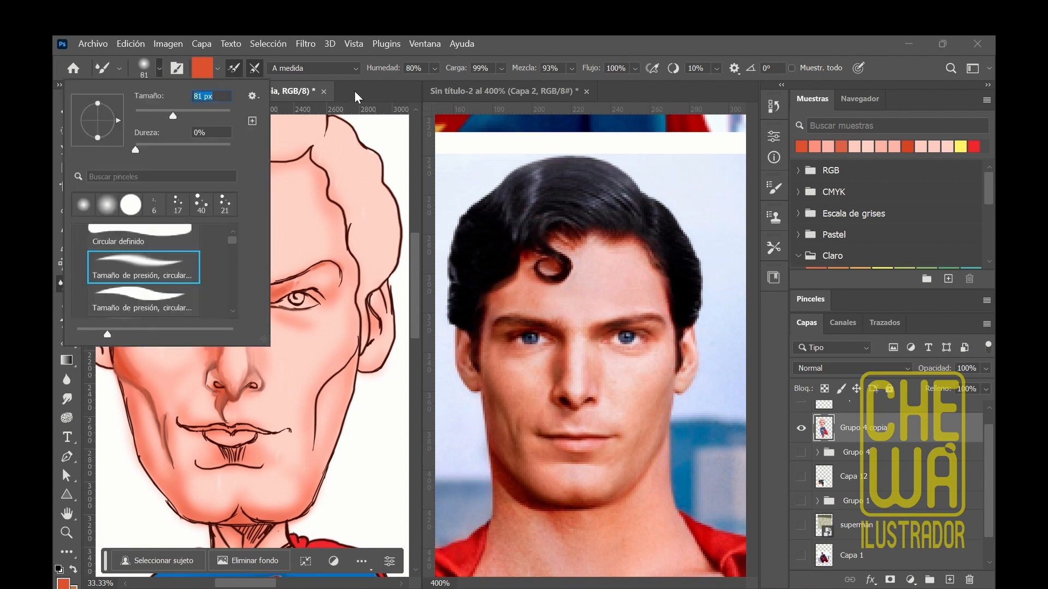
key("Return")
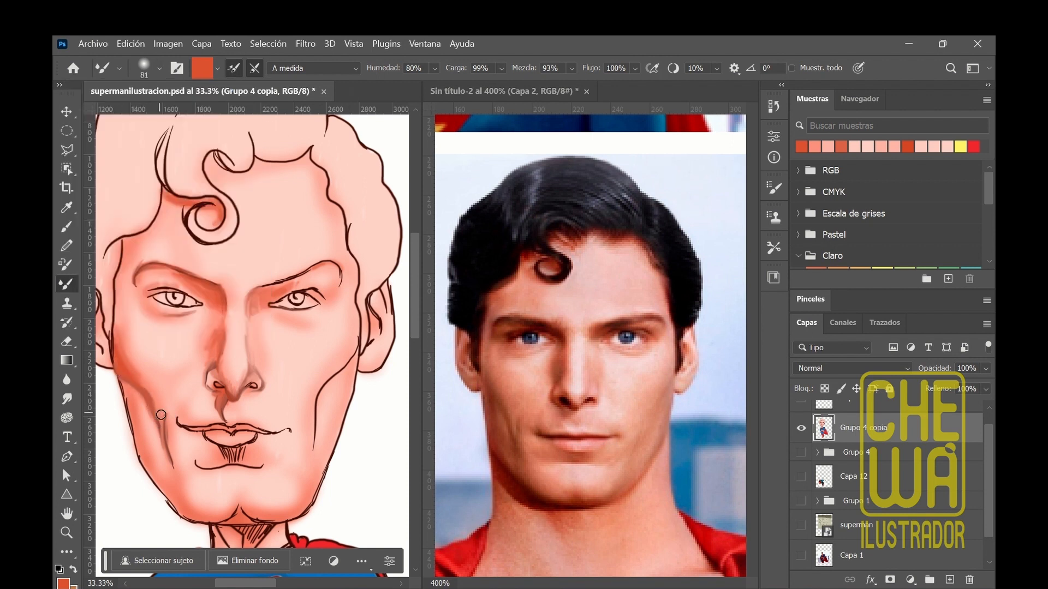
mouse_move(161, 415)
left_mouse_down()
mouse_move(169, 419)
mouse_move(168, 405)
mouse_move(171, 463)
left_mouse_up()
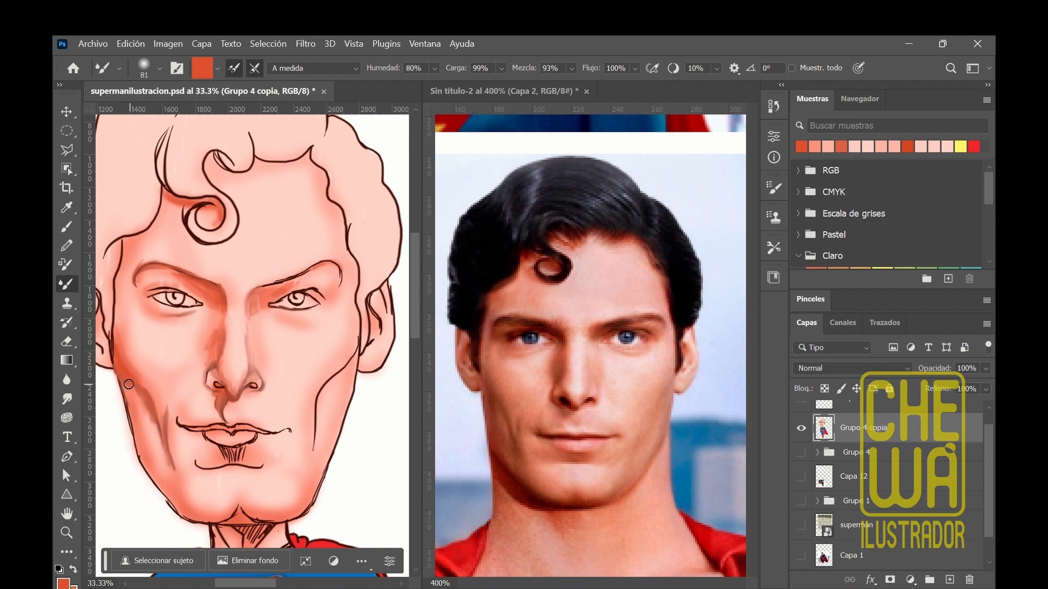
left_click_drag(119, 374, 141, 453)
mouse_move(113, 351)
left_mouse_down()
mouse_move(113, 364)
mouse_move(114, 342)
left_mouse_up()
left_click(159, 371, "alt")
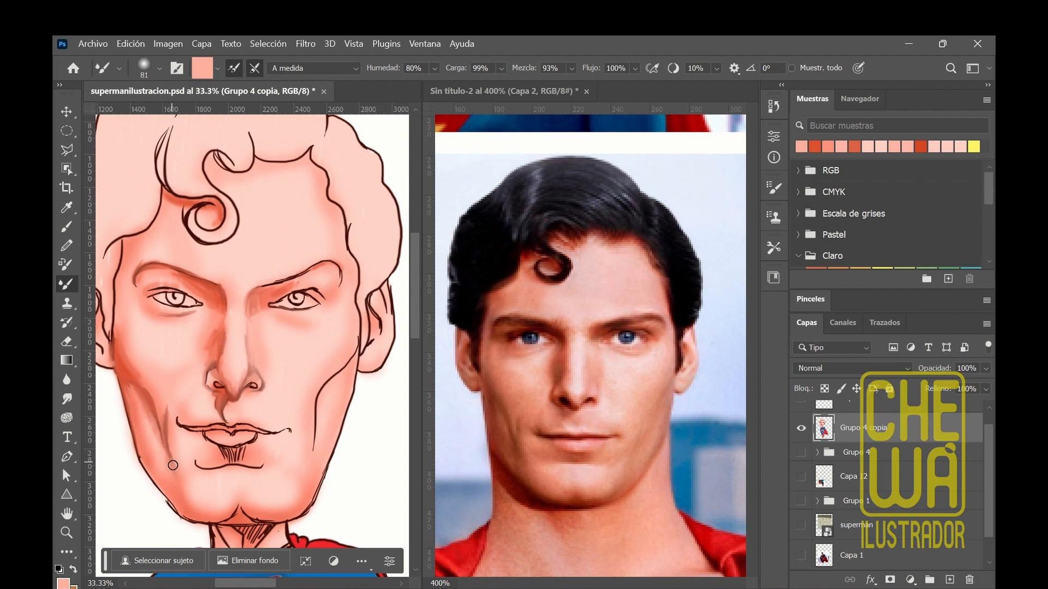
Step: Blend the left cheek fold and left jaw outline into the skin, and erase the color spilling outside the jaw
left_click_drag(184, 388, 173, 484)
left_click_drag(174, 409, 166, 487)
mouse_move(128, 394)
left_mouse_down()
mouse_move(138, 455)
mouse_move(186, 514)
left_mouse_up()
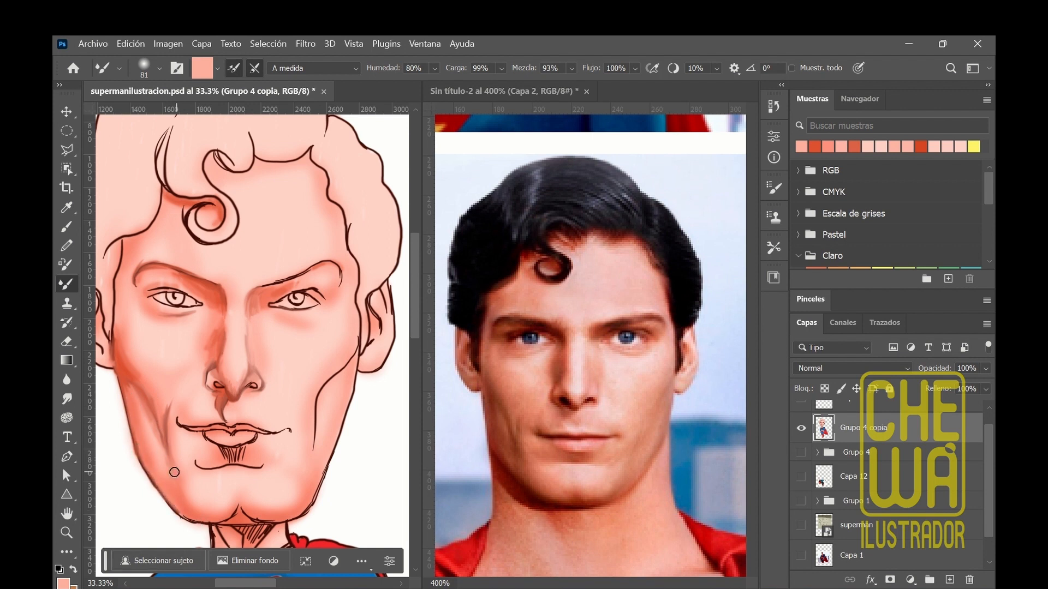
key("e")
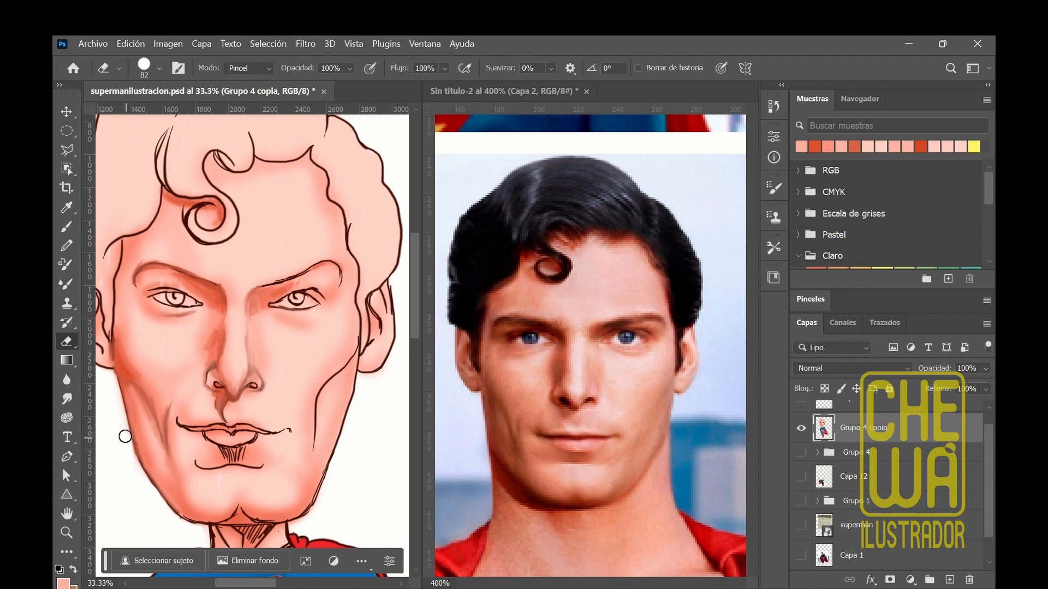
Step: Blend the chin cleft and right jaw outline into the skin with the Mixer Brush, and erase the color spill outside the jaw
key("b")
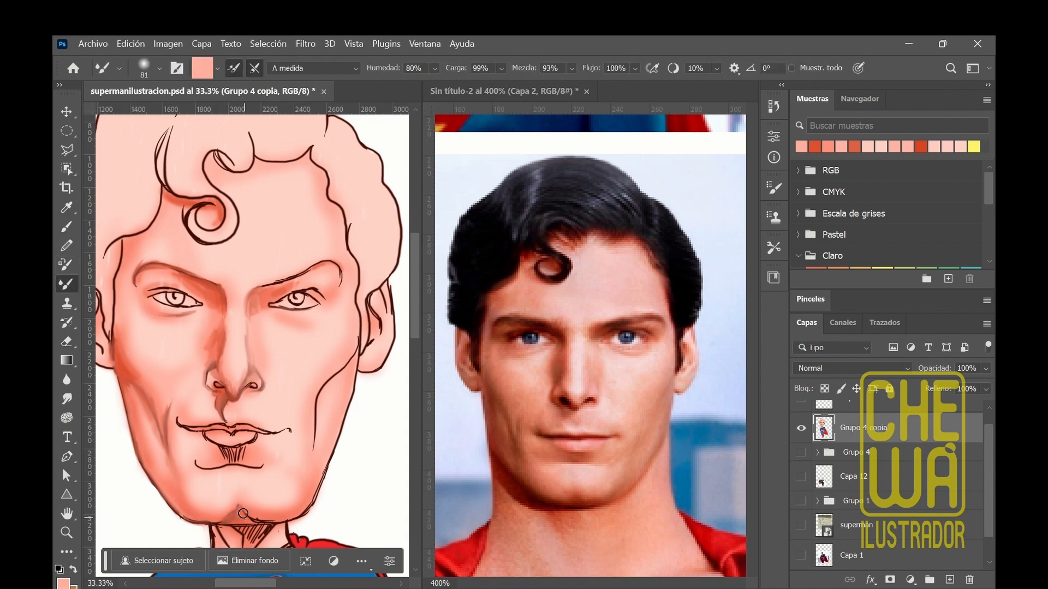
mouse_move(243, 514)
left_mouse_down()
mouse_move(278, 523)
mouse_move(199, 520)
mouse_move(299, 521)
mouse_move(261, 519)
mouse_move(307, 510)
left_mouse_up()
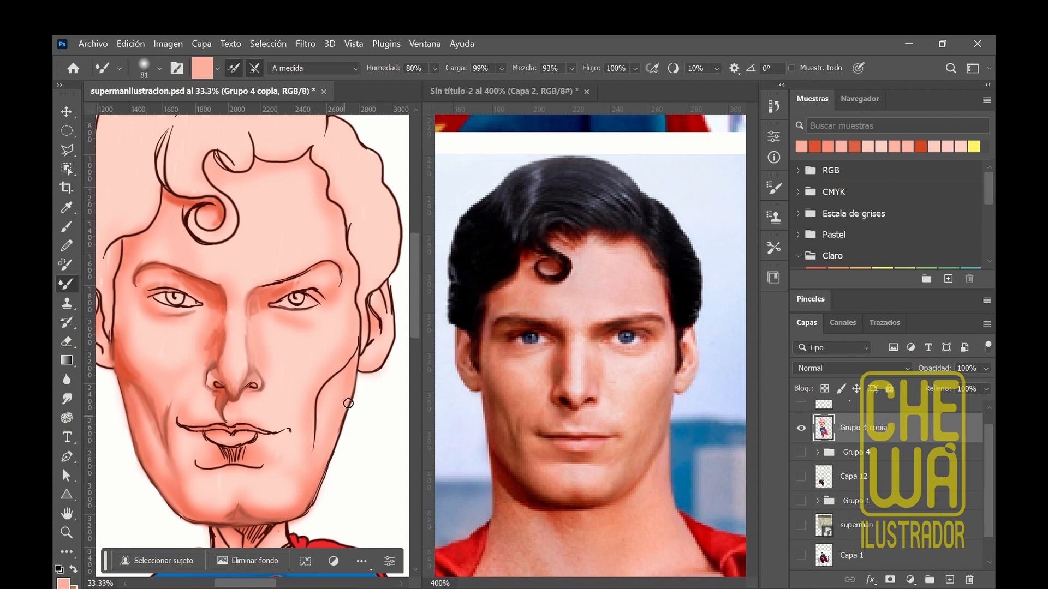
key("e")
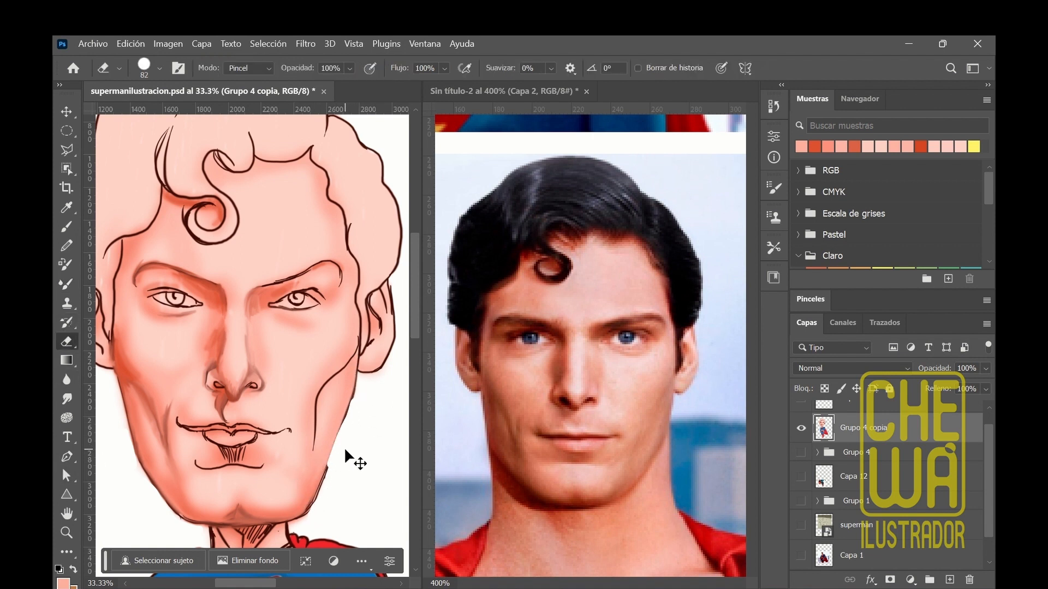
left_click_drag(352, 415, 299, 524)
key("b")
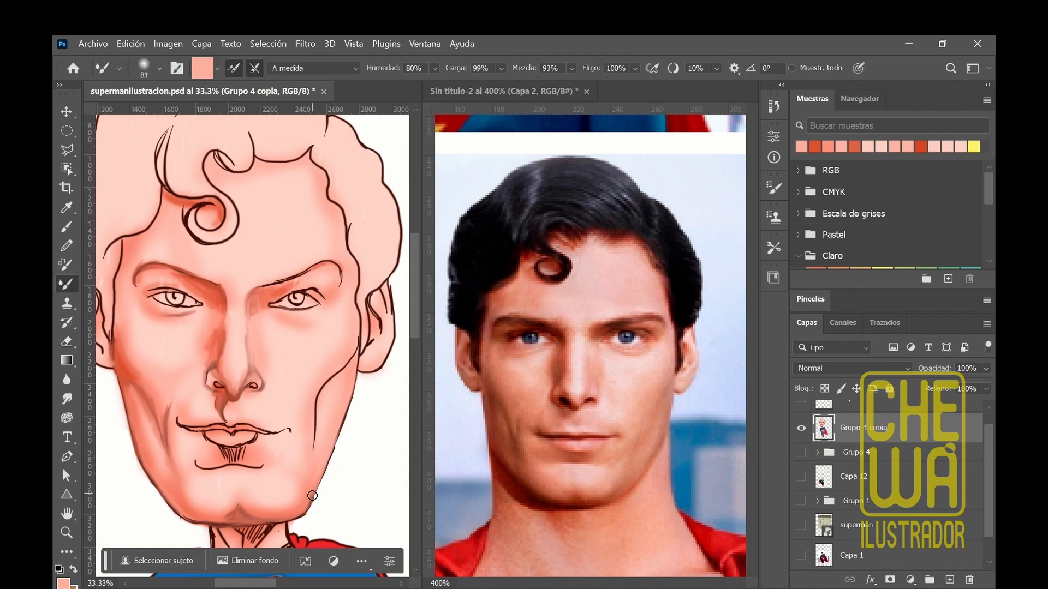
left_click_drag(344, 403, 323, 465)
left_click_drag(354, 372, 292, 517)
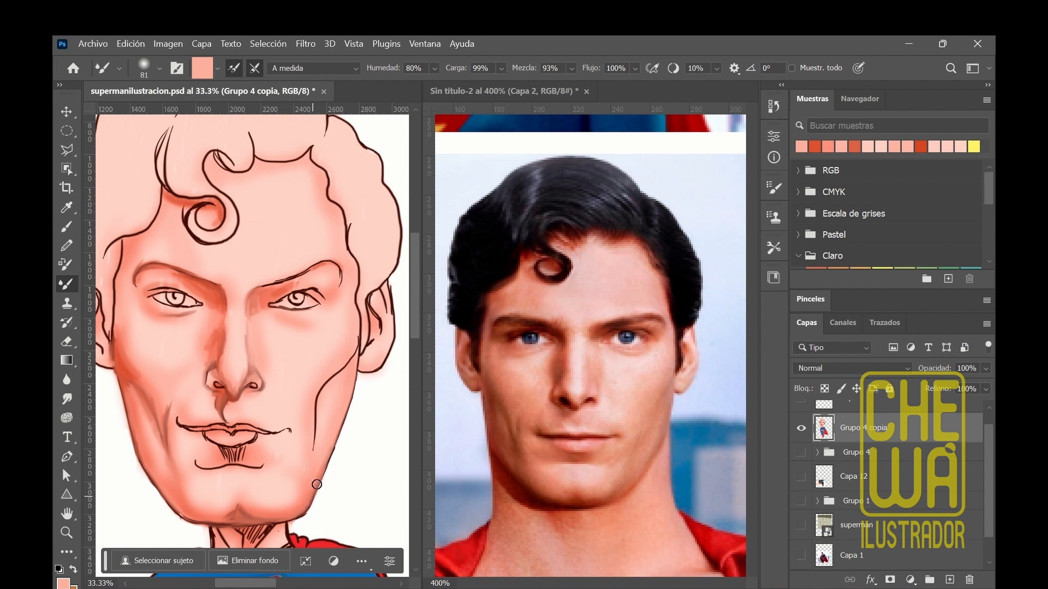
left_click(67, 342)
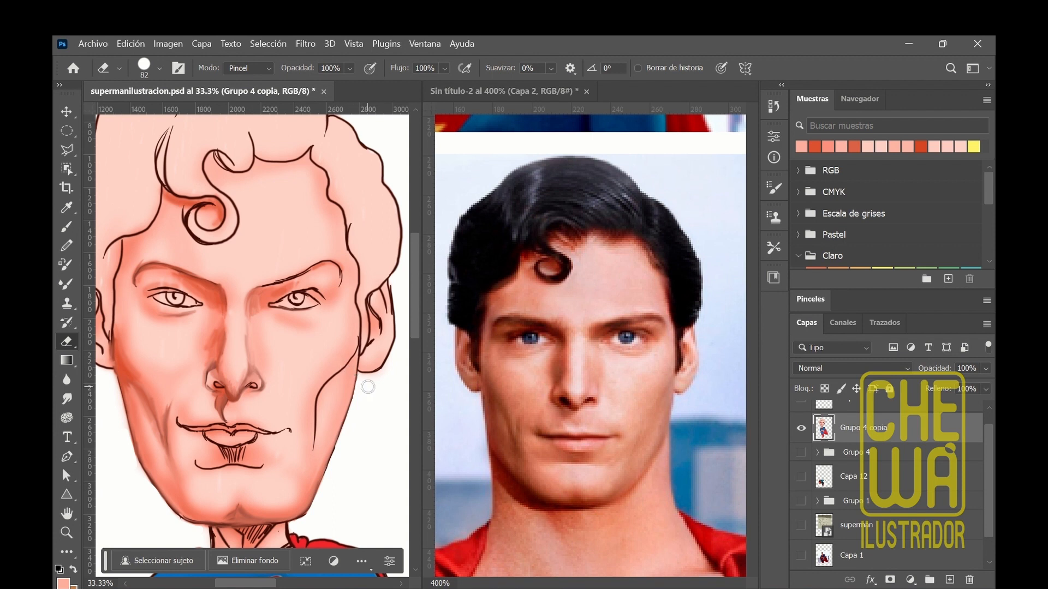
Step: Sample pink tones from the right cheek and blend the right cheekbone line and cheek fold into the shading
key("i")
left_click(349, 368)
key("b")
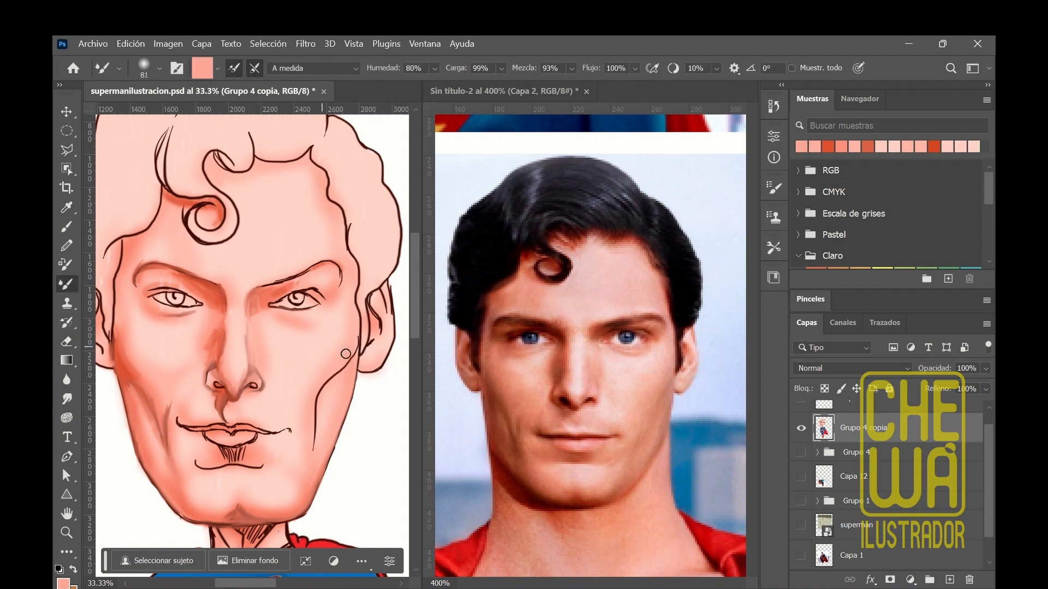
mouse_move(352, 353)
left_mouse_down()
mouse_move(343, 378)
mouse_move(354, 354)
mouse_move(316, 406)
mouse_move(312, 456)
mouse_move(323, 392)
mouse_move(316, 413)
left_mouse_up()
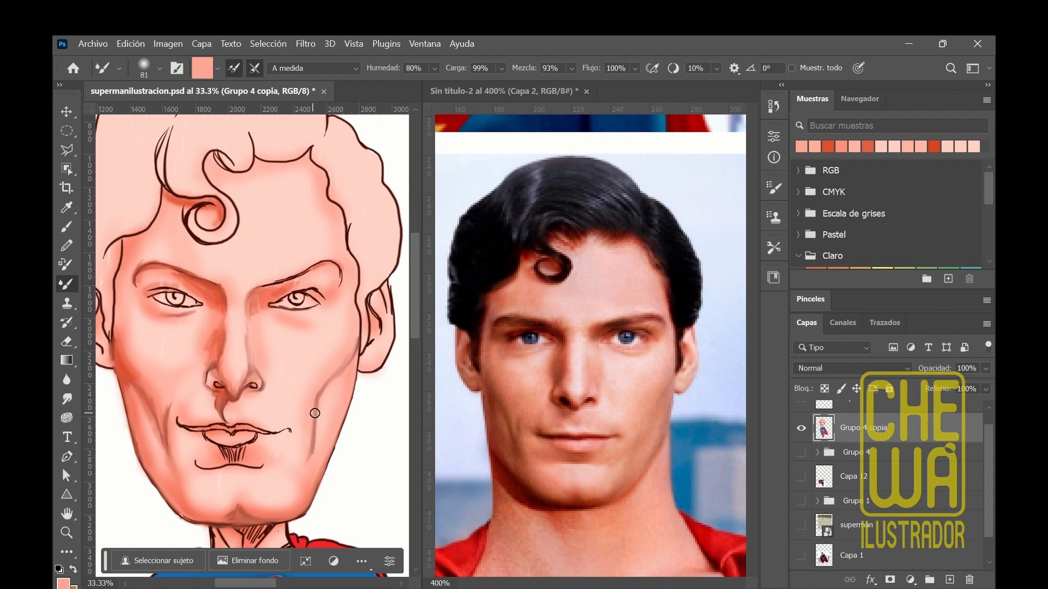
key("i")
left_click(312, 416)
key("b")
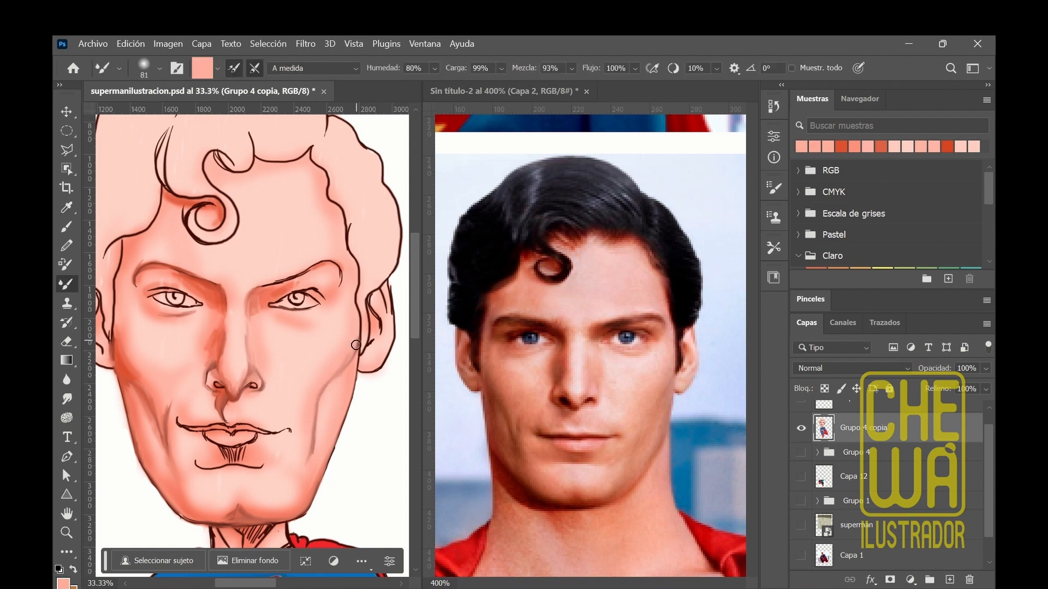
left_click_drag(315, 413, 307, 461)
left_click_drag(350, 363, 357, 343)
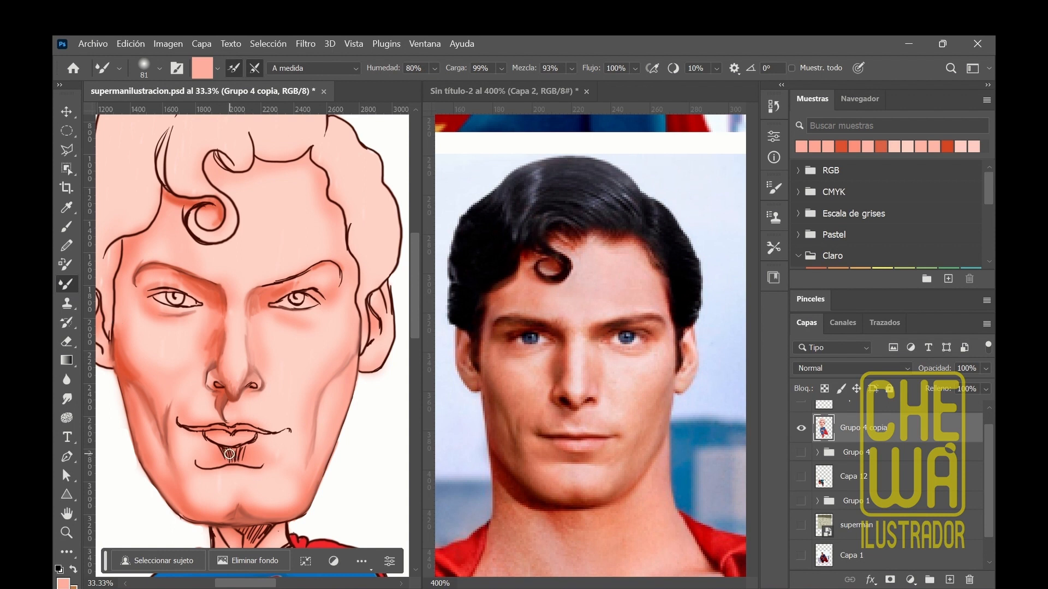
Step: Blend the hatching and chin line below the lower lip, sampling the reddish tone beside the nose for the shadow
mouse_move(229, 454)
left_mouse_down()
mouse_move(252, 468)
mouse_move(274, 446)
mouse_move(219, 469)
left_mouse_up()
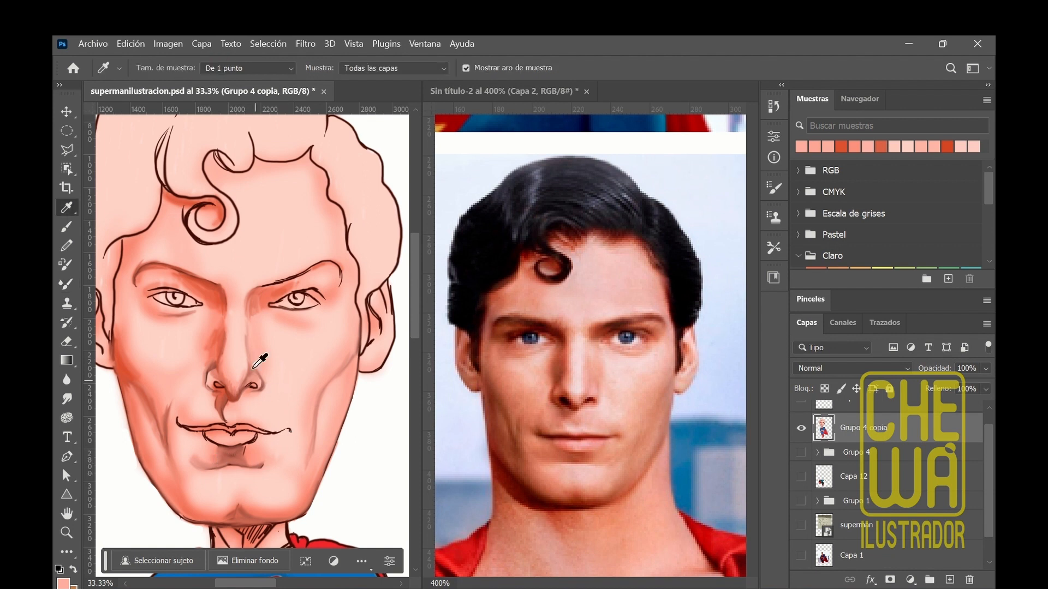
left_click(215, 347, "alt")
mouse_move(212, 453)
left_mouse_down()
mouse_move(191, 456)
mouse_move(215, 470)
mouse_move(264, 458)
mouse_move(295, 466)
mouse_move(256, 461)
mouse_move(266, 466)
mouse_move(248, 473)
mouse_move(230, 466)
mouse_move(247, 462)
mouse_move(244, 447)
mouse_move(252, 463)
mouse_move(216, 449)
mouse_move(212, 462)
mouse_move(239, 468)
left_mouse_up()
Step: Sample the pink of the lower right cheek and soften the inner lines of the right ear
left_click(295, 465, "alt")
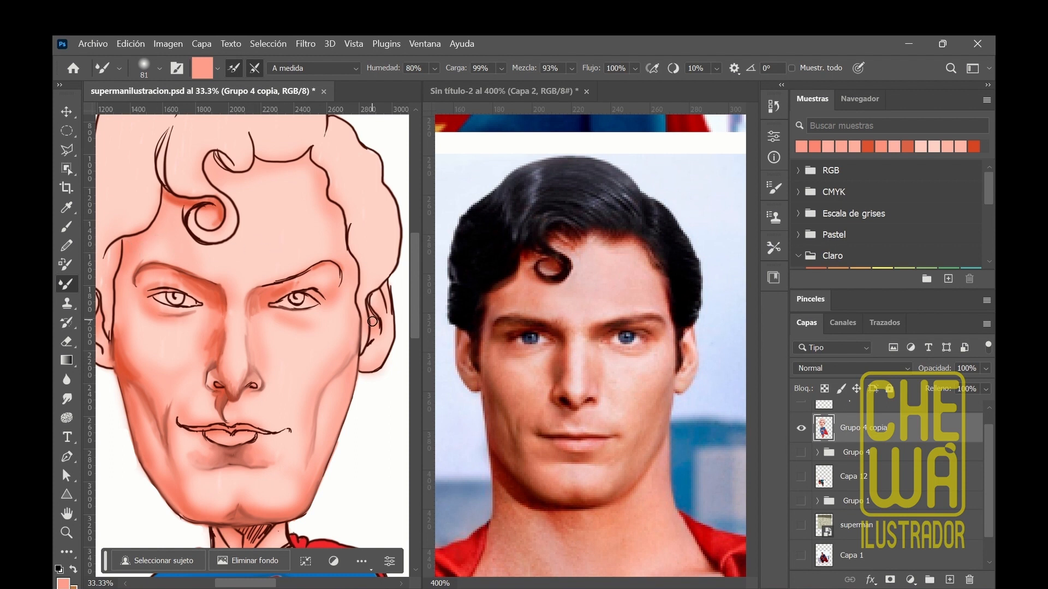
mouse_move(372, 312)
left_mouse_down()
mouse_move(370, 300)
mouse_move(374, 344)
left_mouse_up()
left_click_drag(387, 283, 390, 353)
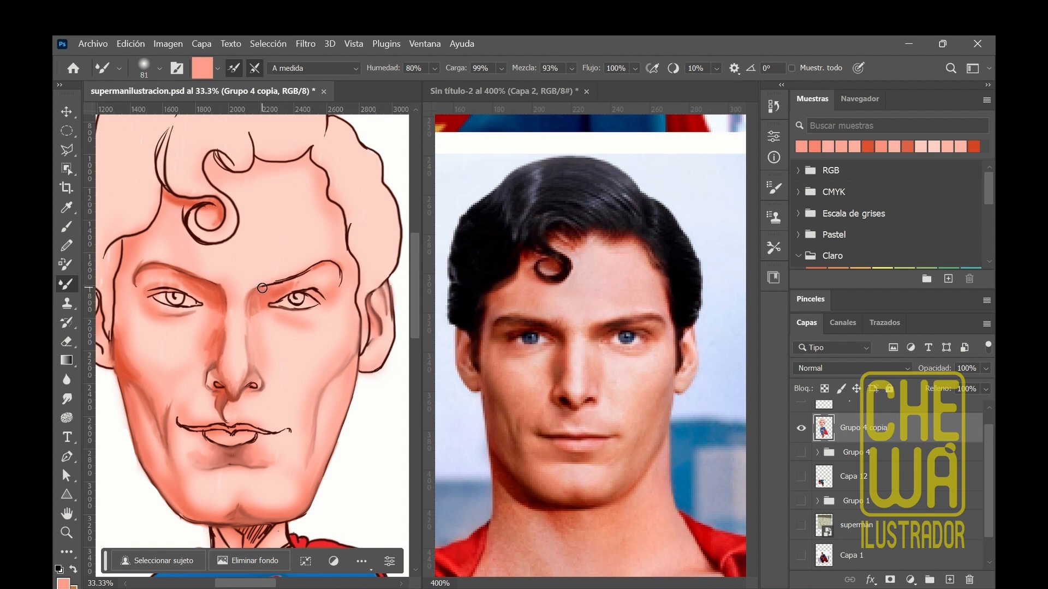
Step: Sample light forehead and upper eyelid tones, and blend the outlines of the right eyebrow and right ear into the skin
key("i")
key("b")
left_click(306, 236, "alt")
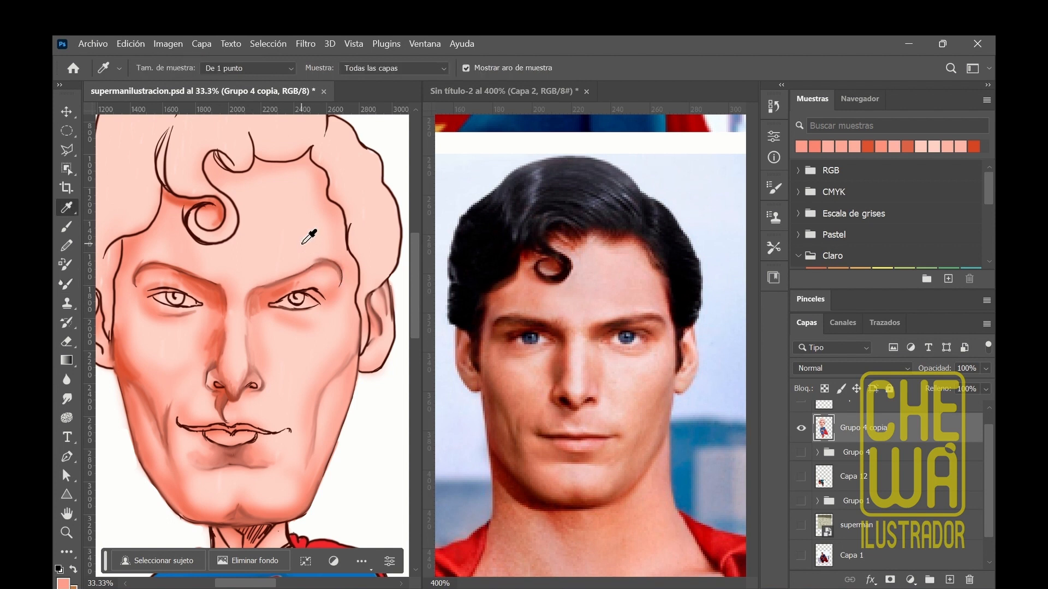
left_click(314, 287, "alt")
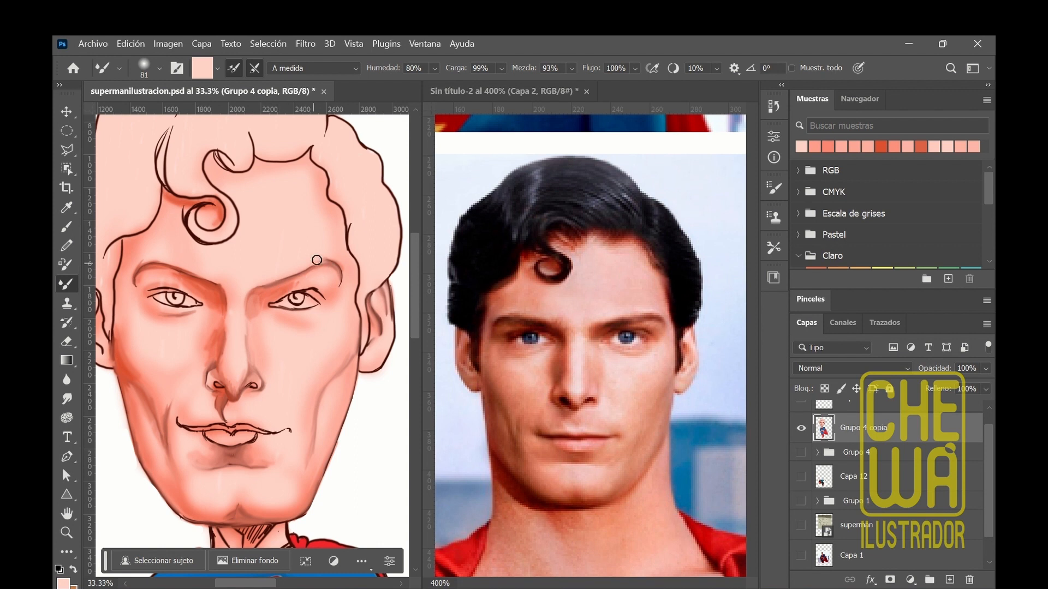
left_click_drag(320, 260, 340, 271)
mouse_move(361, 372)
left_mouse_down()
mouse_move(394, 341)
mouse_move(393, 319)
left_mouse_up()
Step: Blend the left ear's inner and outer outlines with the Mixer Brush and erase the color spill around its edge
left_click_drag(269, 586, 258, 587)
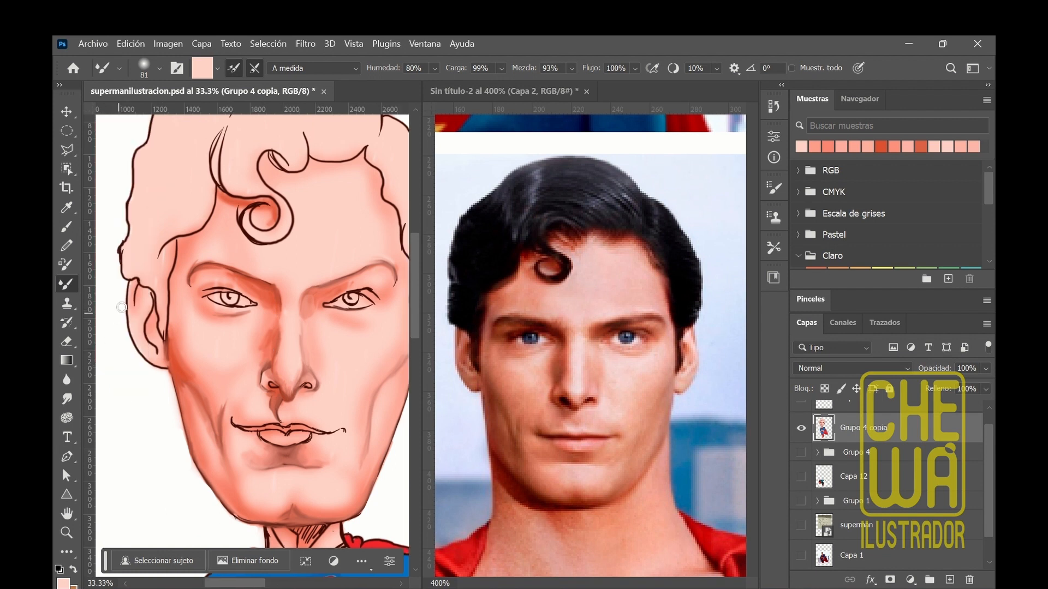
mouse_move(128, 284)
left_mouse_down()
mouse_move(135, 340)
mouse_move(157, 364)
left_mouse_up()
left_click_drag(151, 303, 157, 352)
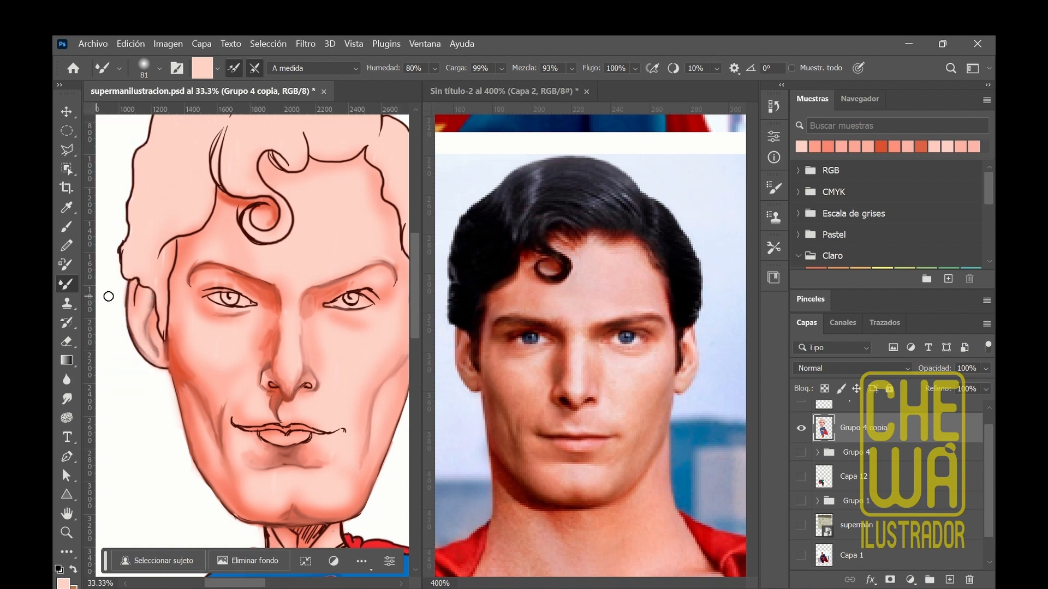
mouse_move(138, 285)
left_mouse_down()
mouse_move(136, 343)
mouse_move(127, 294)
mouse_move(161, 361)
left_mouse_up()
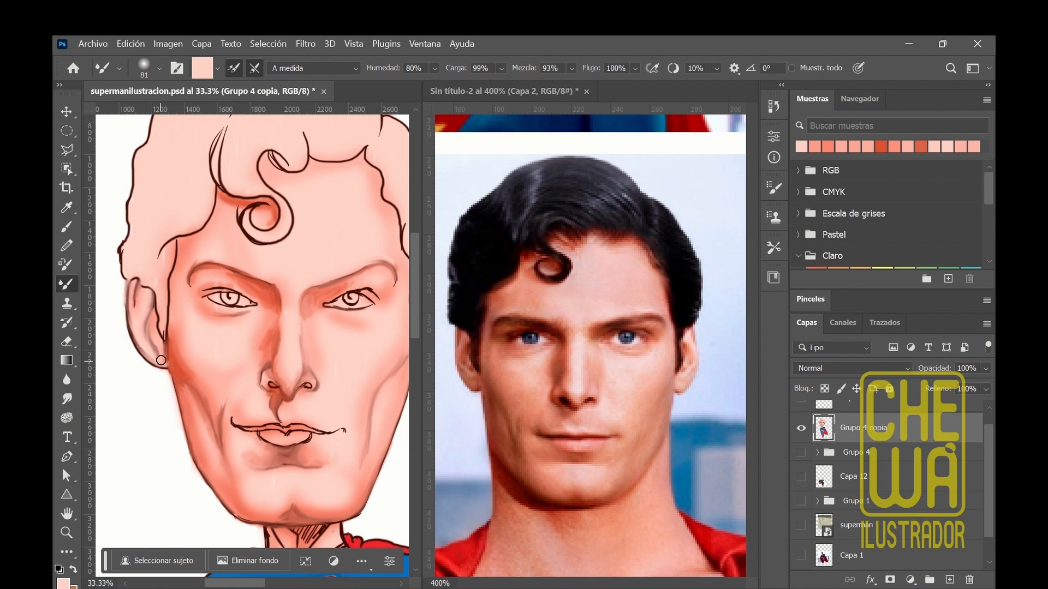
left_click(67, 339)
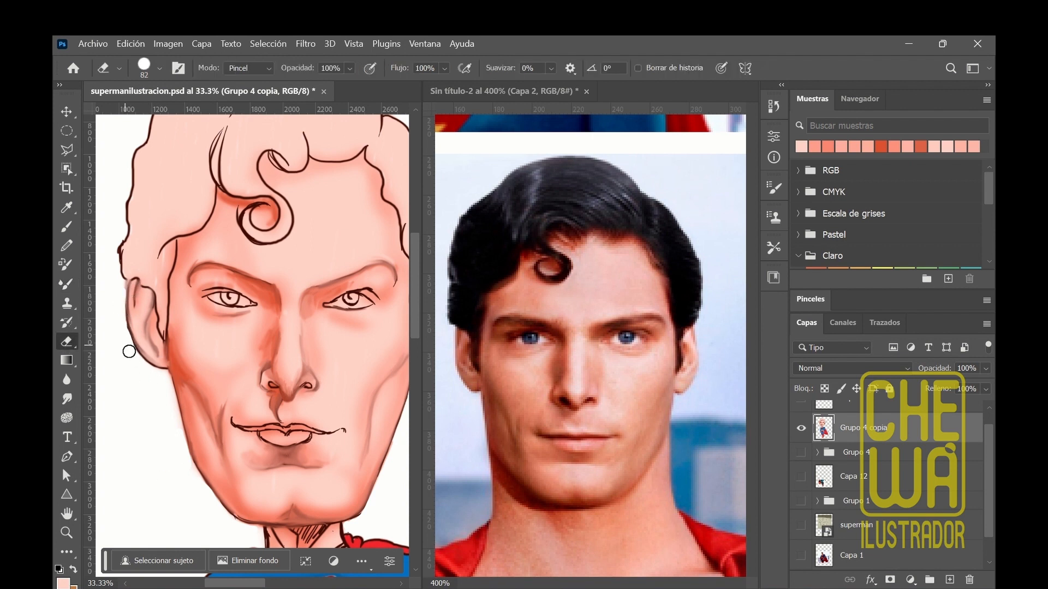
left_click(66, 283)
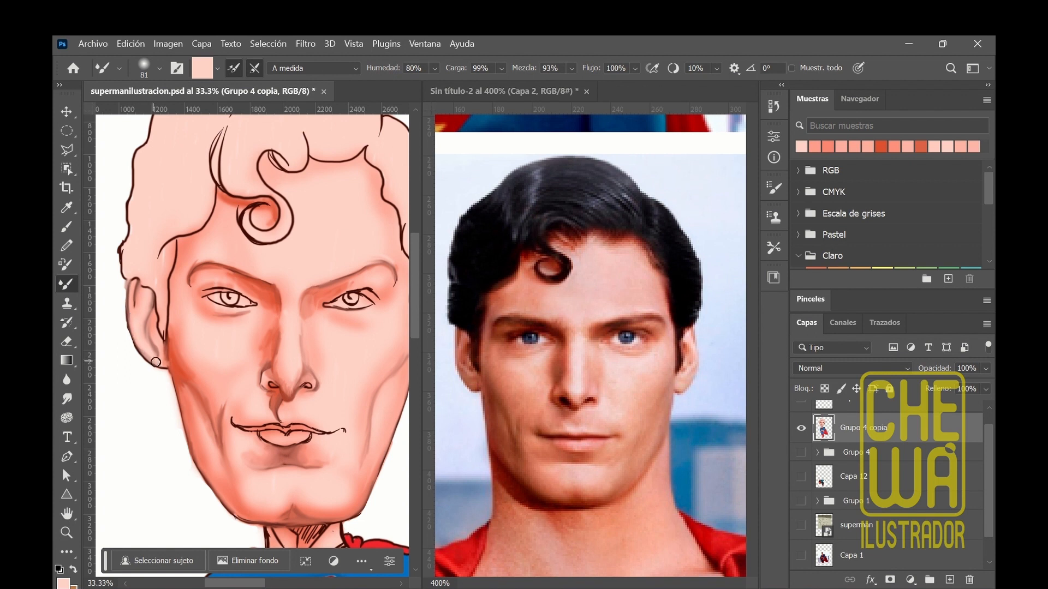
left_click_drag(156, 362, 133, 300)
Step: Soften the right ear's outer outline and clean up its edge with the Eraser and Mixer Brush
left_click_drag(265, 584, 288, 585)
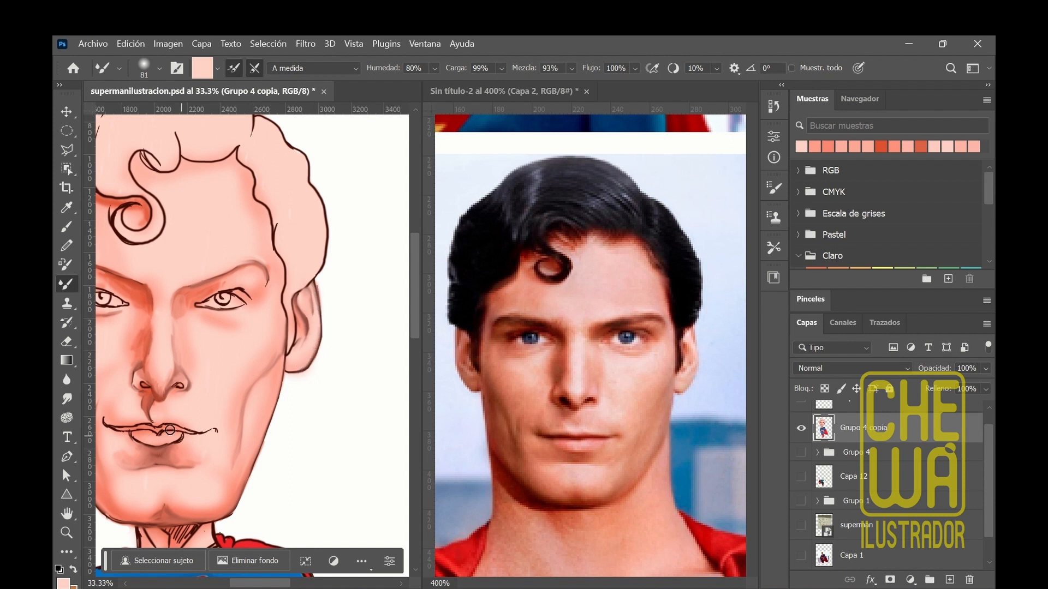
key("e")
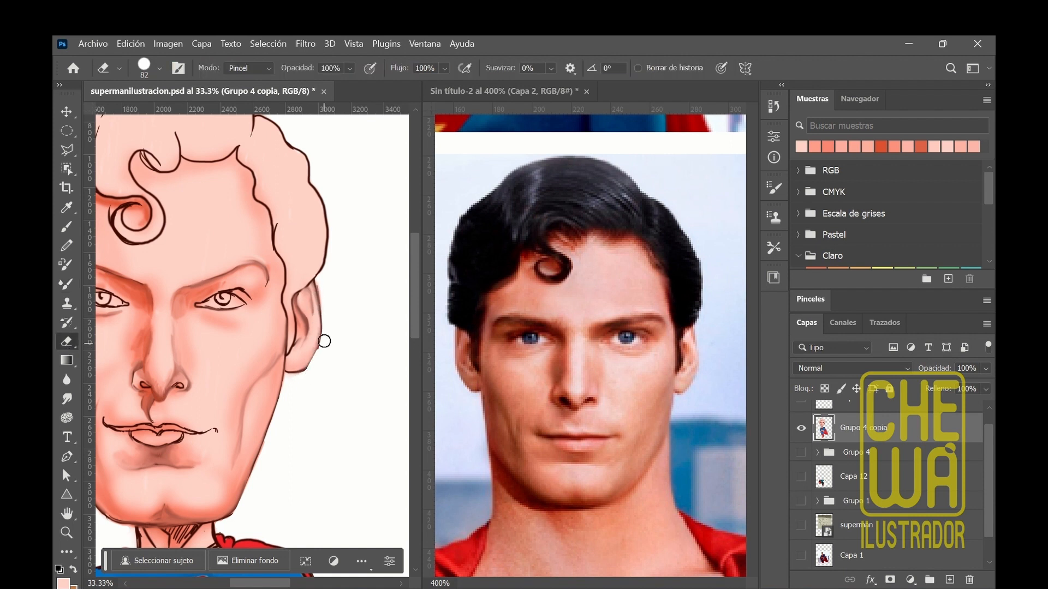
key("b")
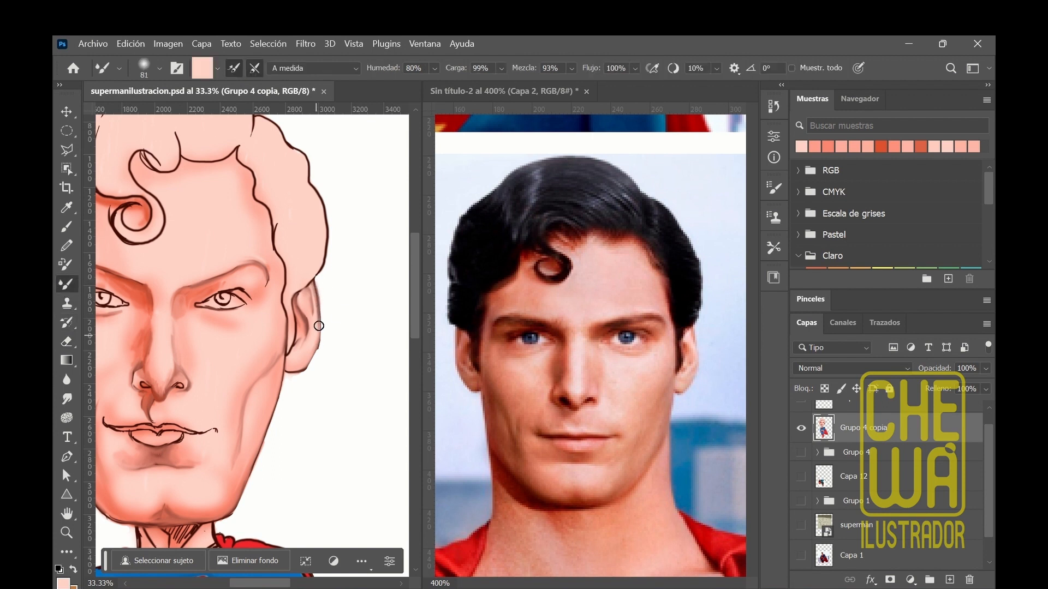
left_click(68, 342)
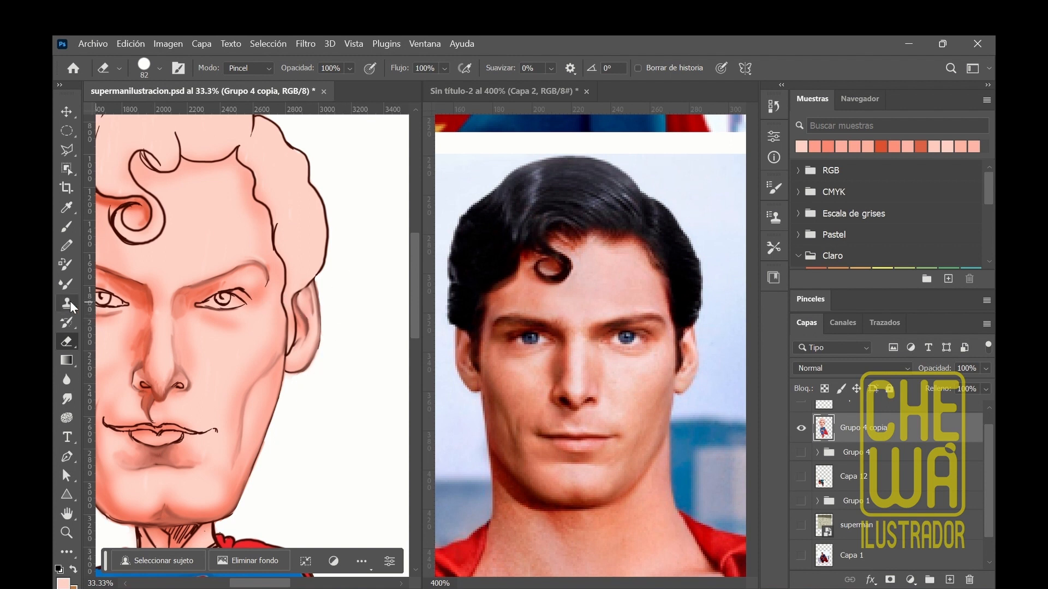
left_click(67, 283)
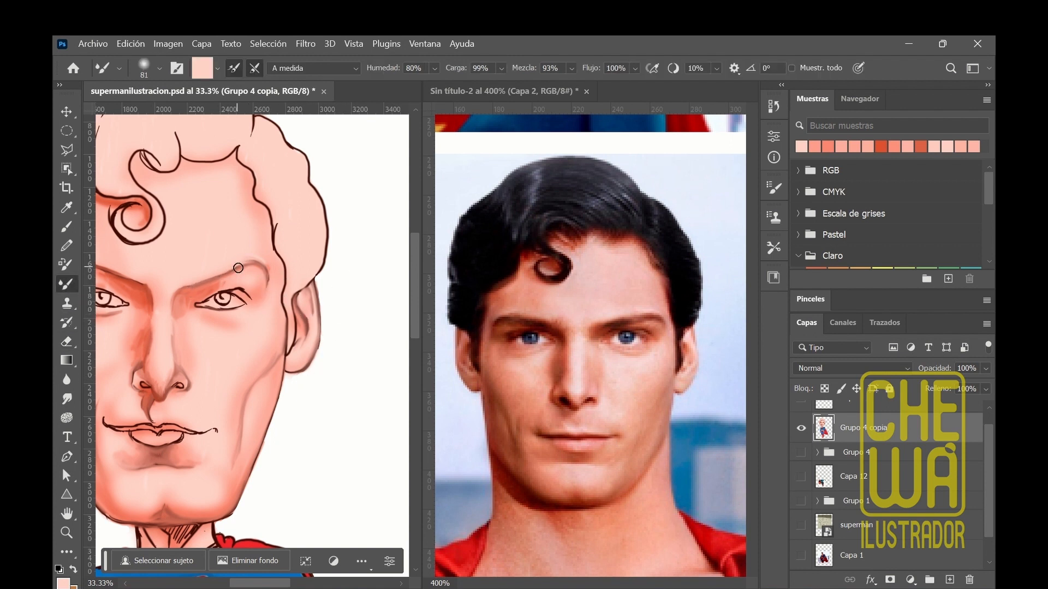
Step: Blend the line between the nose and the upper lip into the surrounding skin with the Mixer Brush
scroll(245, 475, "left", 3)
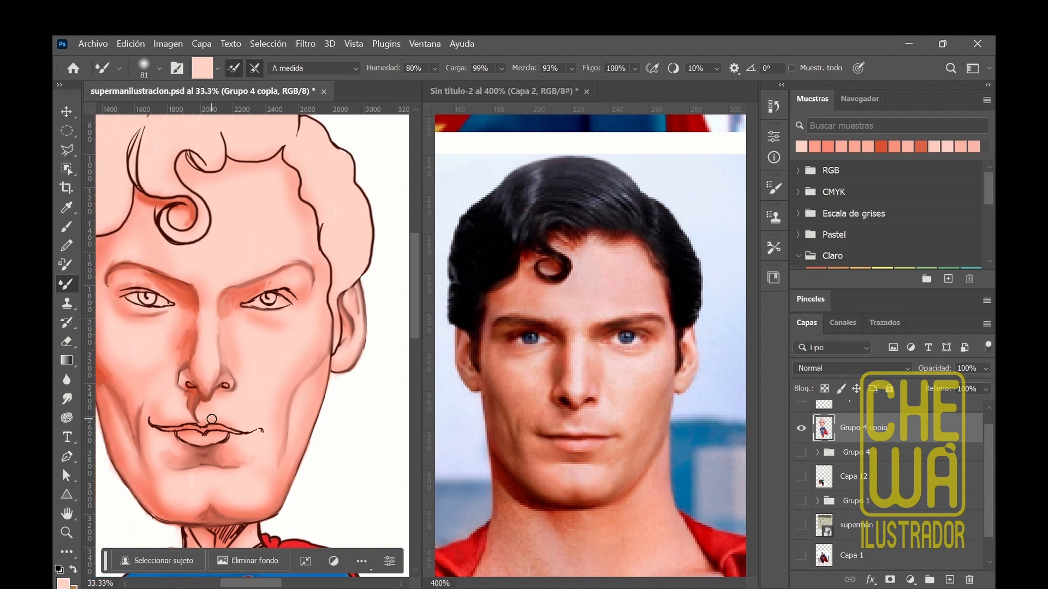
key("ctrl+plus")
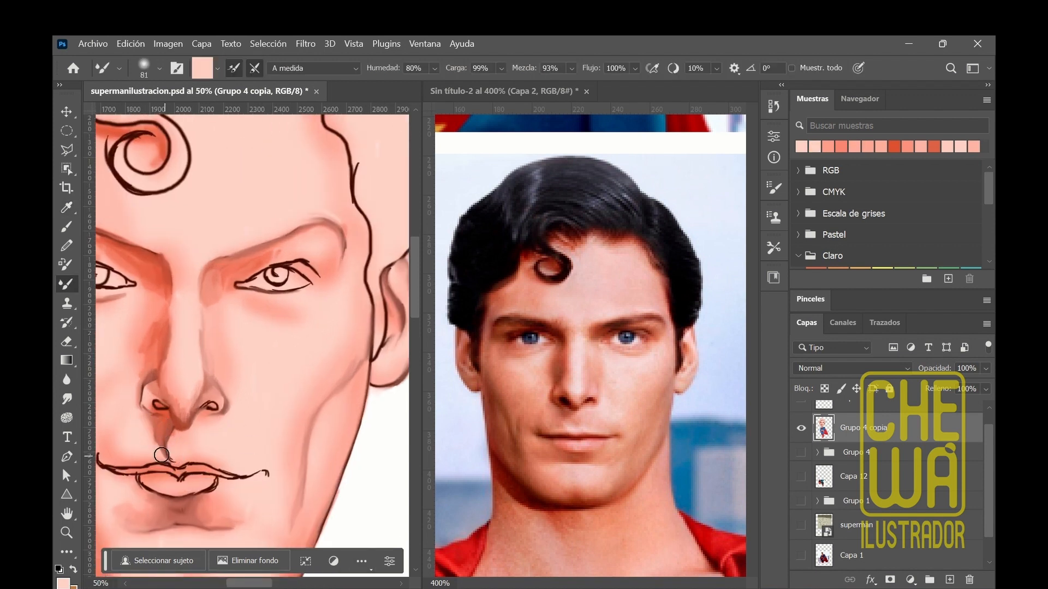
mouse_move(173, 443)
left_mouse_down()
mouse_move(175, 429)
mouse_move(197, 430)
mouse_move(180, 434)
left_mouse_up()
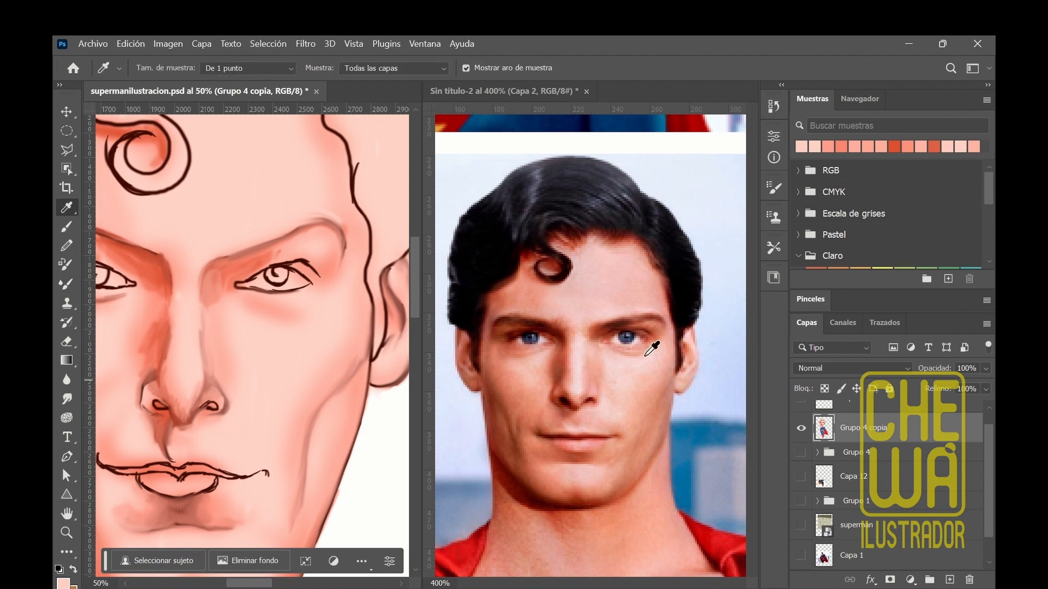
Step: Sample the lip color from the reference photo and change the painting color to a magenta tone
left_click(562, 438, "alt")
key("n")
mouse_move(492, 222)
left_mouse_down()
mouse_move(506, 222)
mouse_move(461, 207)
left_mouse_up()
left_click(524, 163)
left_click(664, 137)
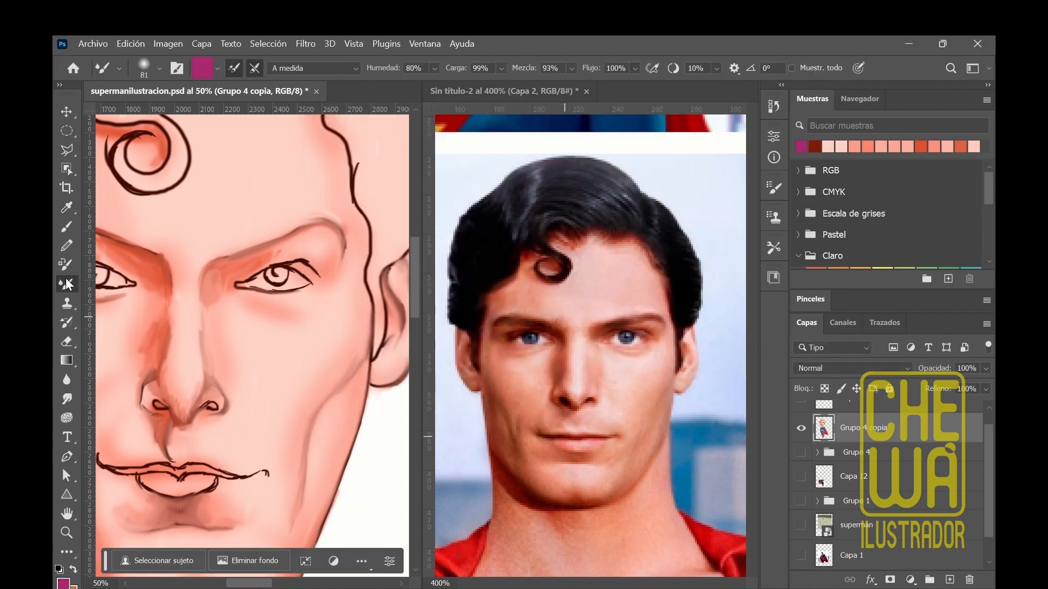
Step: Set the Mixer Brush size to 53 px and blend magenta over the dark line of the mouth
left_click(160, 68)
left_click(159, 111)
mouse_move(112, 467)
left_mouse_down()
mouse_move(156, 463)
mouse_move(151, 476)
mouse_move(127, 474)
mouse_move(242, 477)
mouse_move(158, 471)
left_mouse_up()
left_click_drag(248, 471, 267, 474)
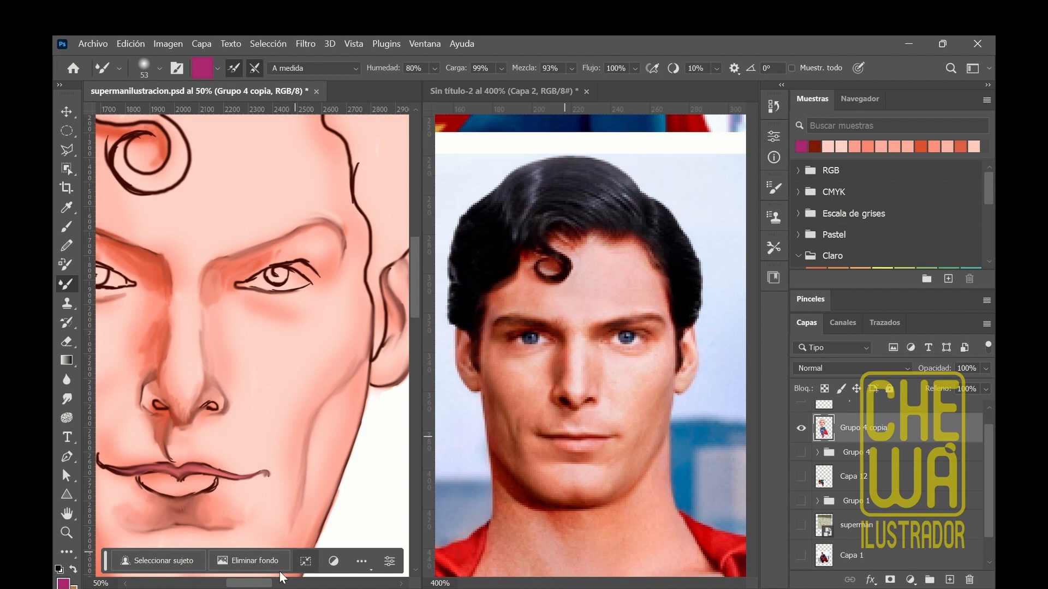
Step: Sample the pink beside the left mouth corner, blend the lower lip's outline into the skin, and reselect the magenta swatch
scroll(153, 463, "left", 2)
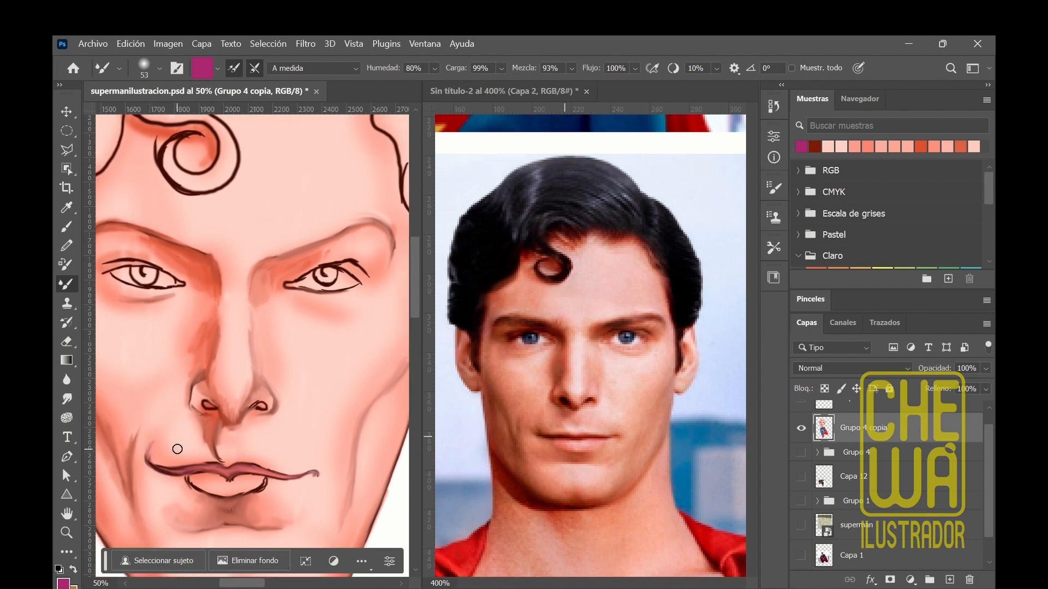
left_click(153, 453, "alt")
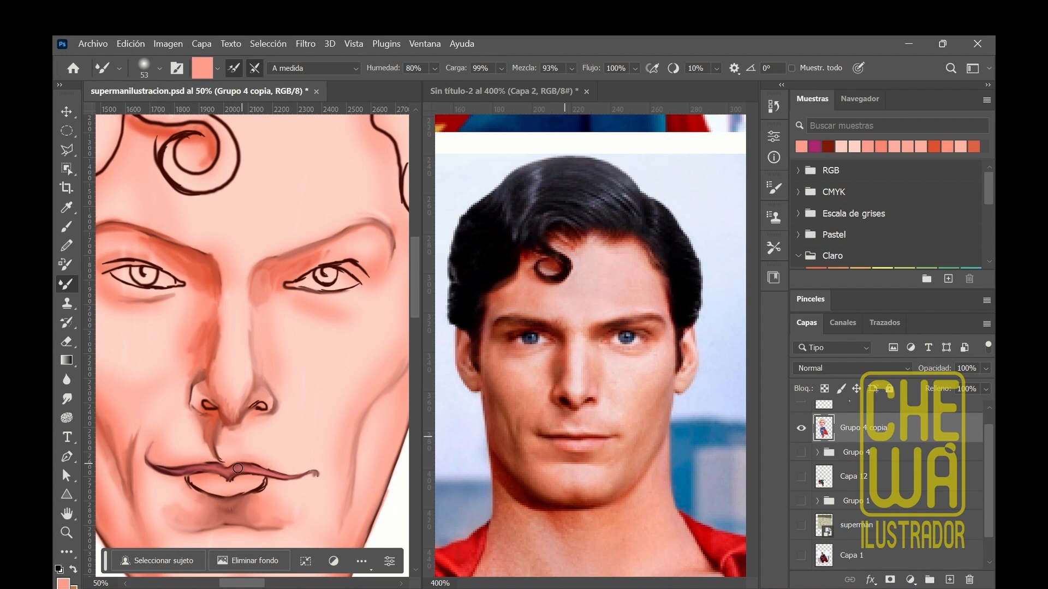
left_click_drag(238, 469, 254, 467)
mouse_move(266, 487)
left_mouse_down()
mouse_move(231, 490)
mouse_move(262, 482)
left_mouse_up()
mouse_move(187, 481)
left_mouse_down()
mouse_move(220, 495)
mouse_move(192, 498)
mouse_move(186, 483)
mouse_move(199, 493)
mouse_move(269, 484)
left_mouse_up()
left_click(815, 149)
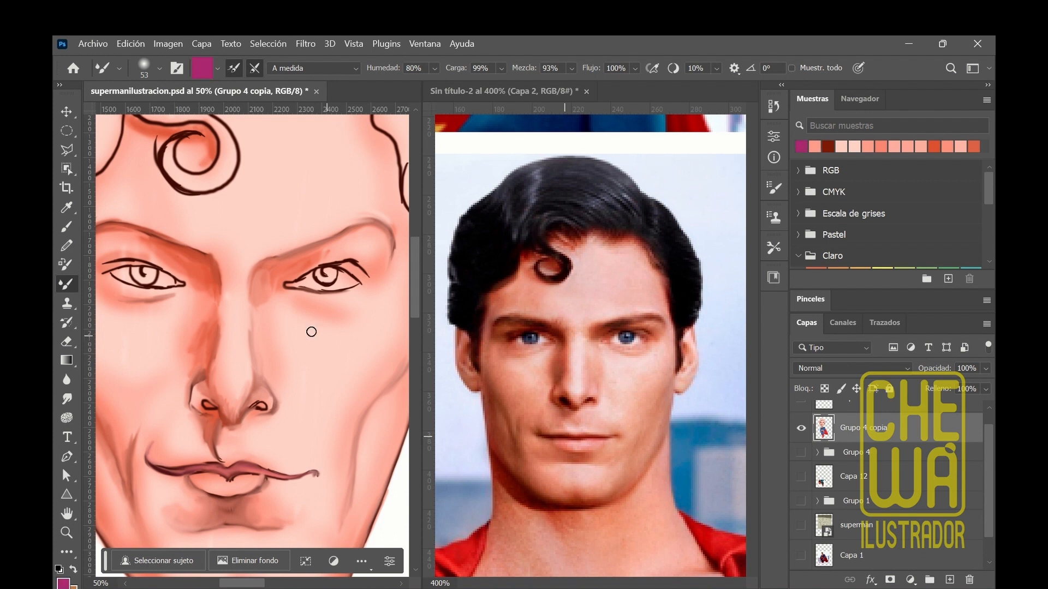
Step: Change the painting color to a brighter magenta and paint it over the lower lip with the Mixer Brush
left_click(64, 584)
left_click(453, 201)
left_click(649, 143)
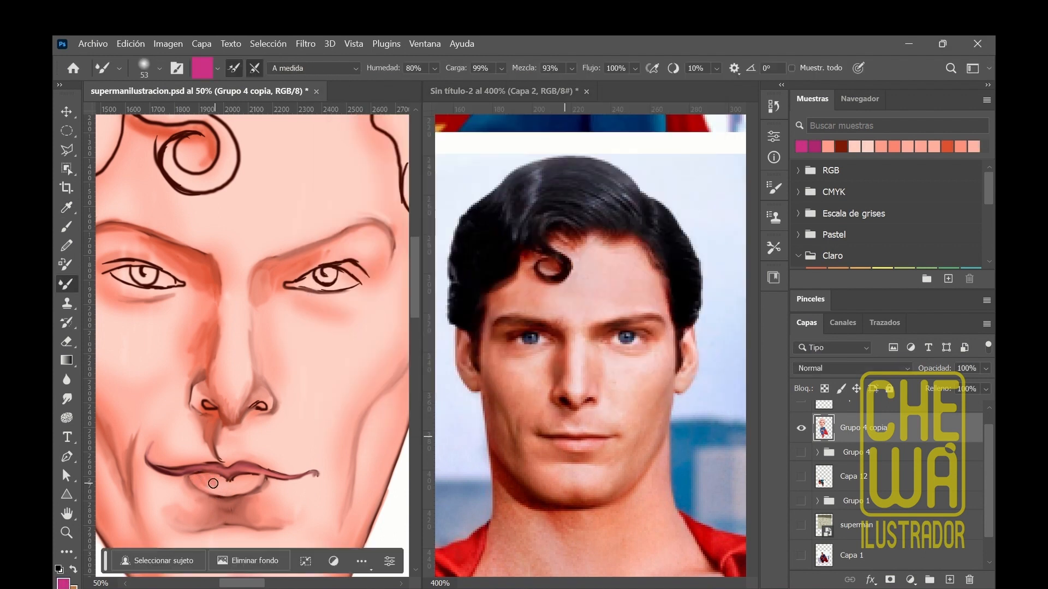
mouse_move(216, 479)
left_mouse_down()
mouse_move(207, 489)
mouse_move(251, 485)
left_mouse_up()
Step: Set the Mixer Brush color to near-white #fbf4f8 and Mix to 38%, and paint the whites of both eyes
left_click(203, 70)
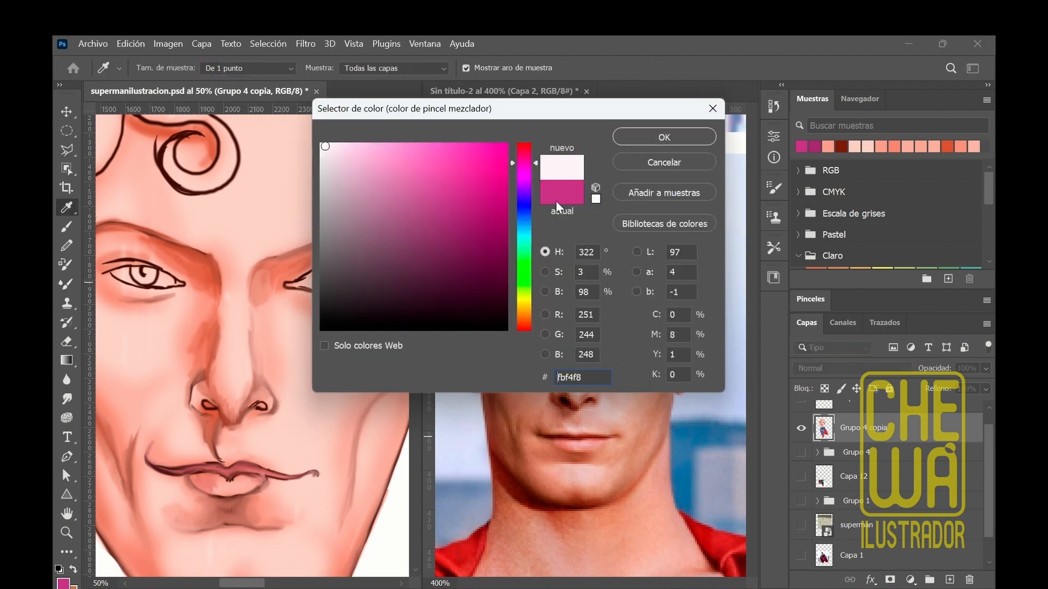
left_click(660, 141)
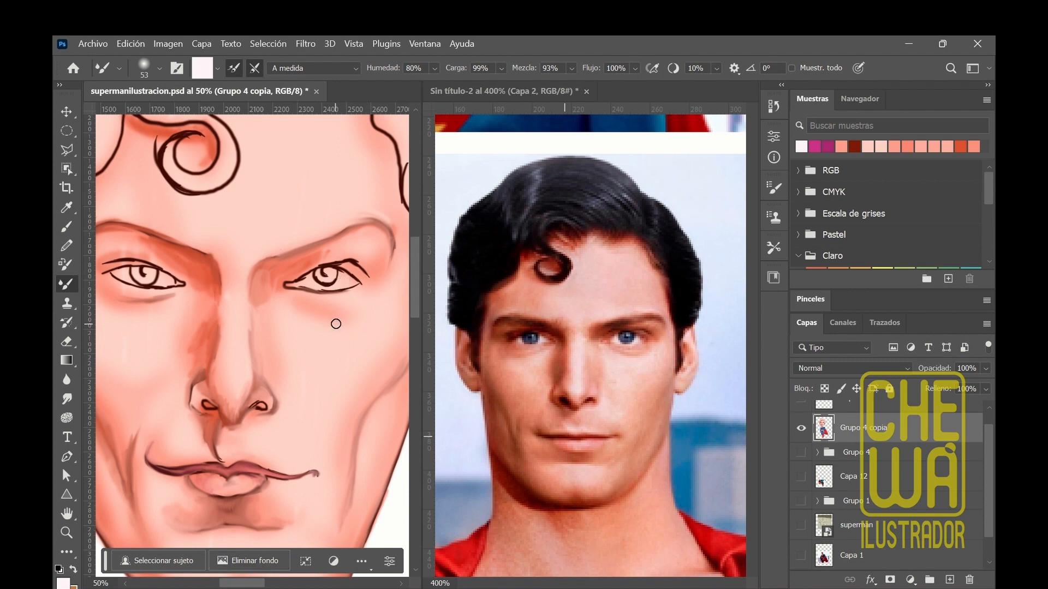
left_click(571, 68)
left_click(559, 85)
left_click(342, 276)
mouse_move(343, 279)
left_mouse_down()
mouse_move(305, 283)
mouse_move(355, 278)
left_mouse_up()
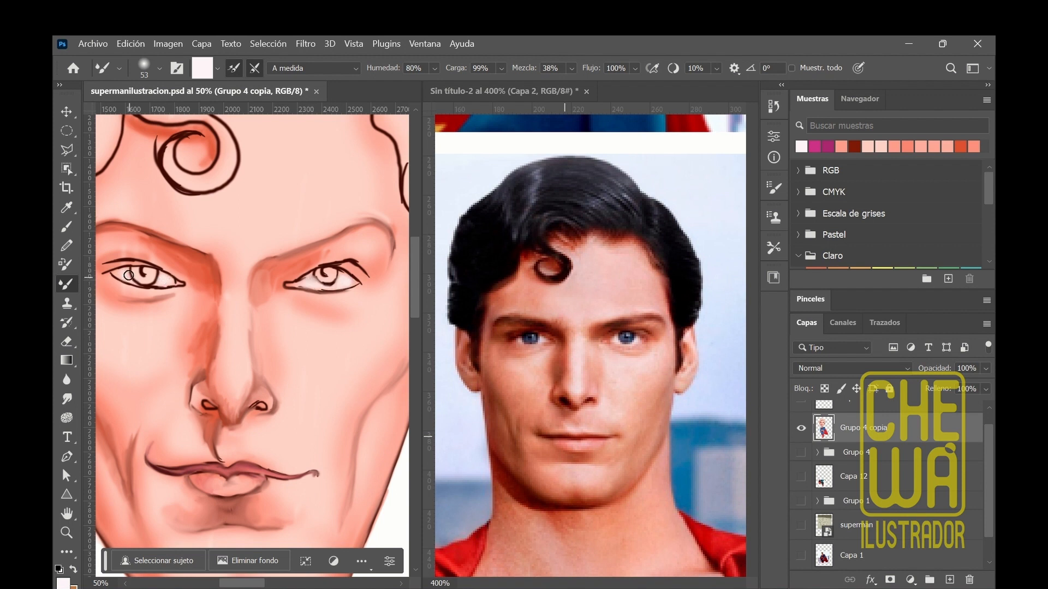
mouse_move(129, 275)
left_mouse_down()
mouse_move(168, 308)
mouse_move(120, 276)
mouse_move(172, 280)
left_mouse_up()
Step: Soften the outlines of both eyes with orange-red sampled beside the nose, and the left upper eyelid with light pink skin tone
left_click(194, 293, "alt")
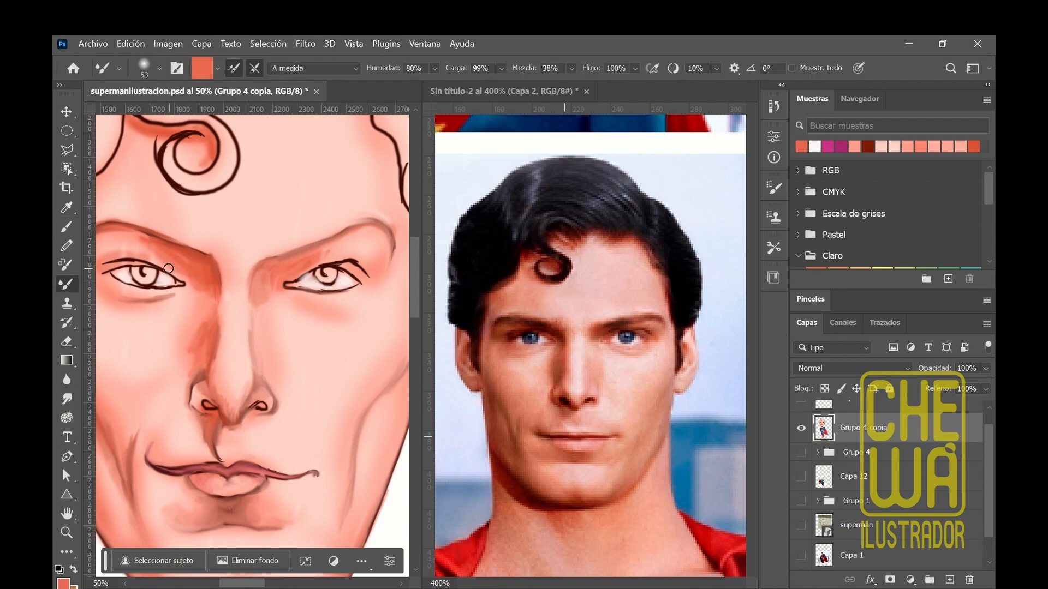
left_click_drag(121, 280, 165, 291)
mouse_move(299, 289)
left_mouse_down()
mouse_move(363, 286)
mouse_move(346, 262)
mouse_move(367, 277)
left_mouse_up()
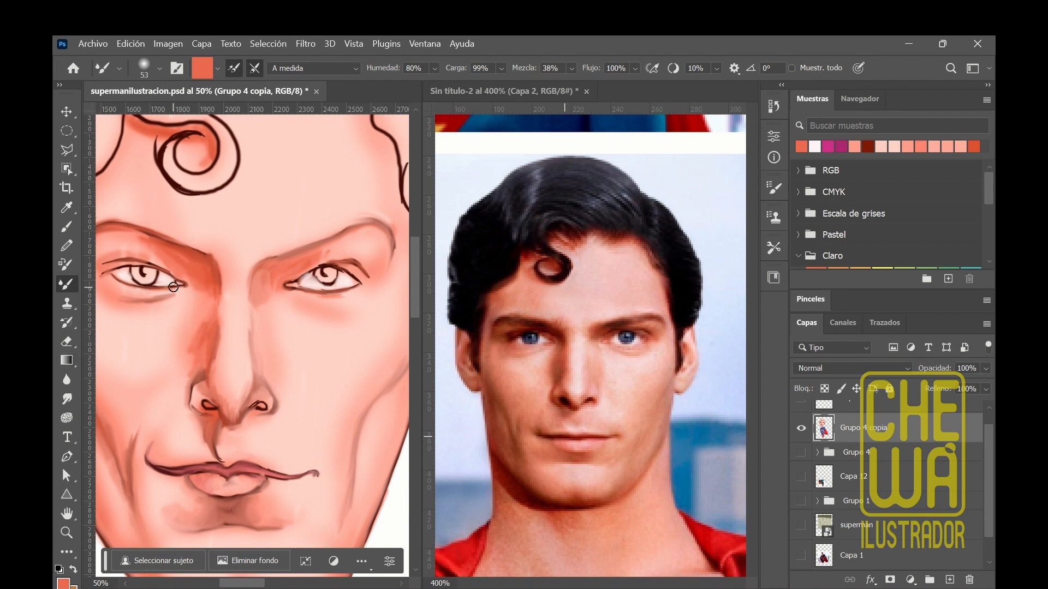
left_click(187, 403, "alt")
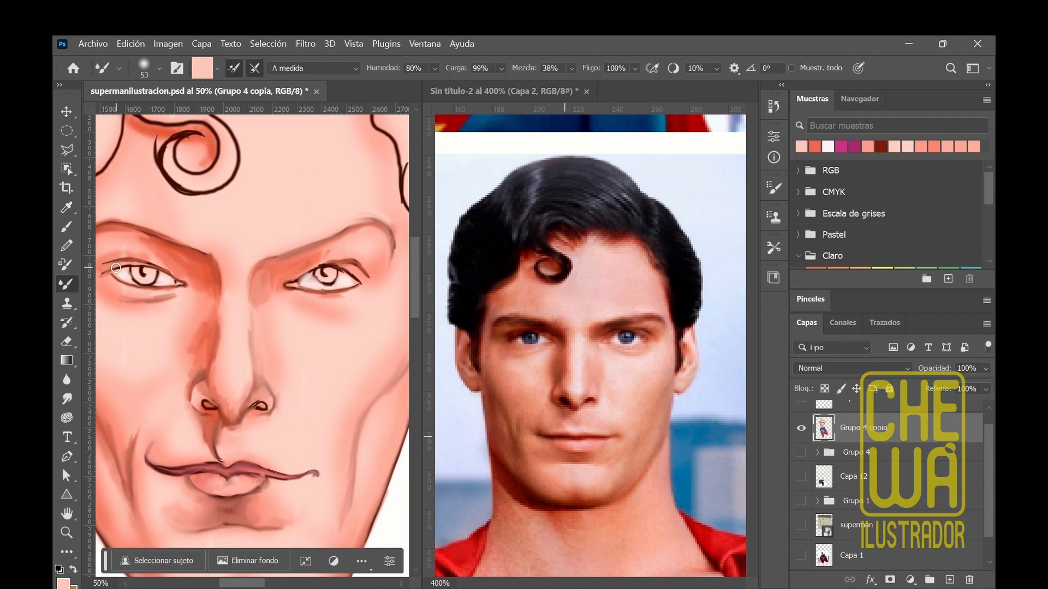
left_click_drag(134, 266, 125, 262)
Step: Paint a near-white highlight down the nose bridge, and blend it with Mix at 73% and a sampled light pink
left_click(828, 147)
left_click_drag(232, 334, 230, 388)
left_click(572, 68)
left_click(606, 89)
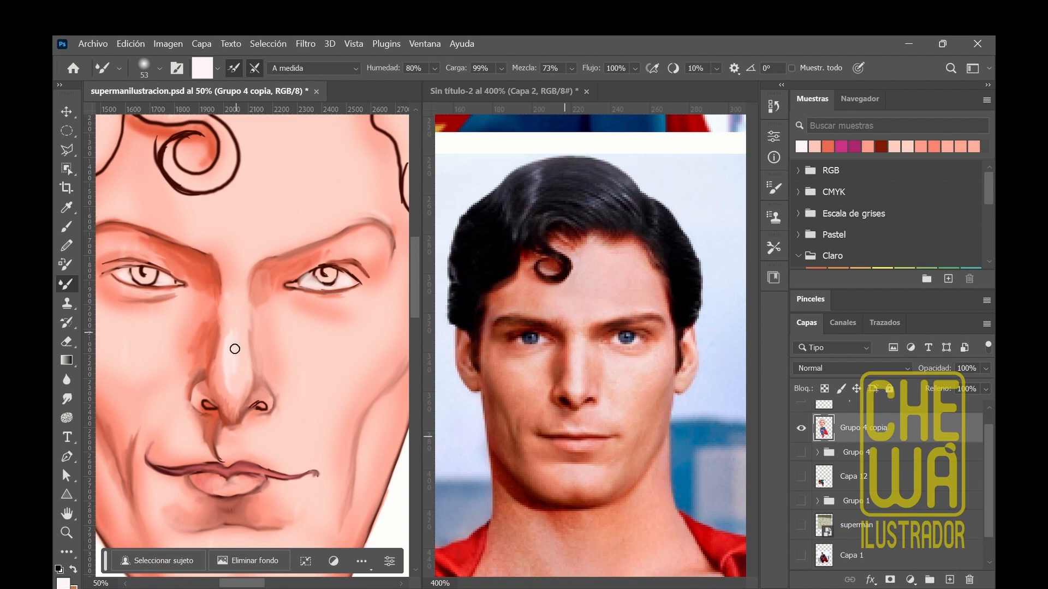
key("i")
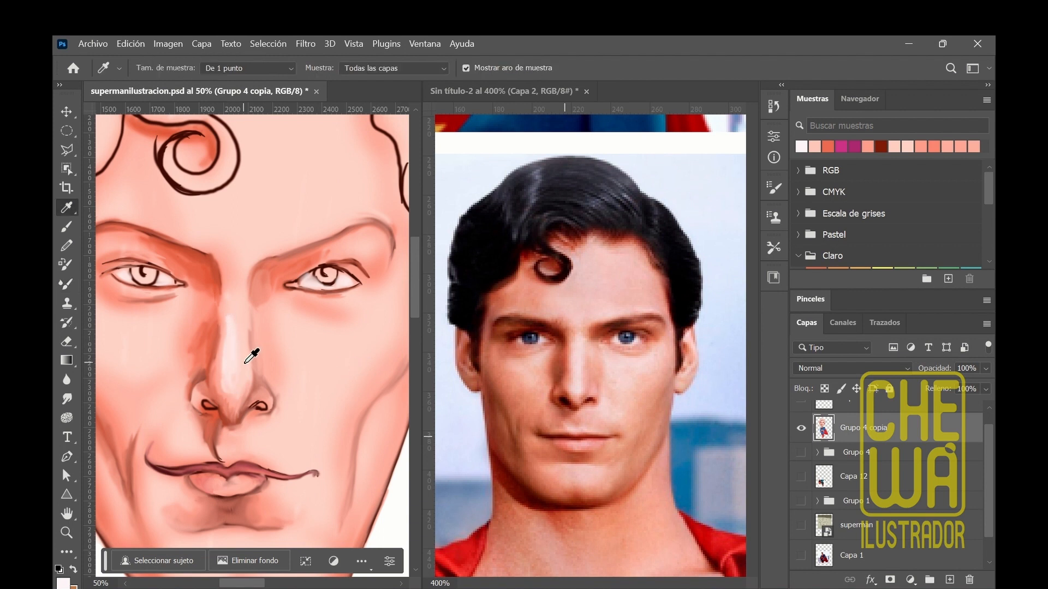
key("b")
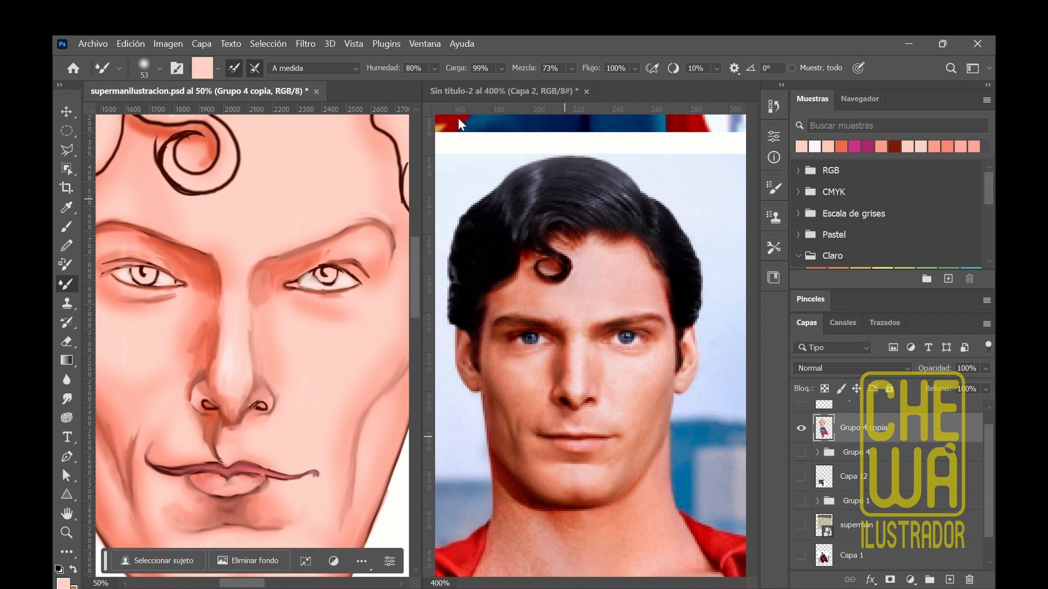
Step: Set Mix to 34% and add light pink highlights above the upper lip, on the lower lip and along the lower eyelids
left_click_drag(571, 69, 565, 85)
left_click(239, 446)
mouse_move(219, 479)
left_mouse_down()
mouse_move(226, 489)
mouse_move(238, 482)
left_mouse_up()
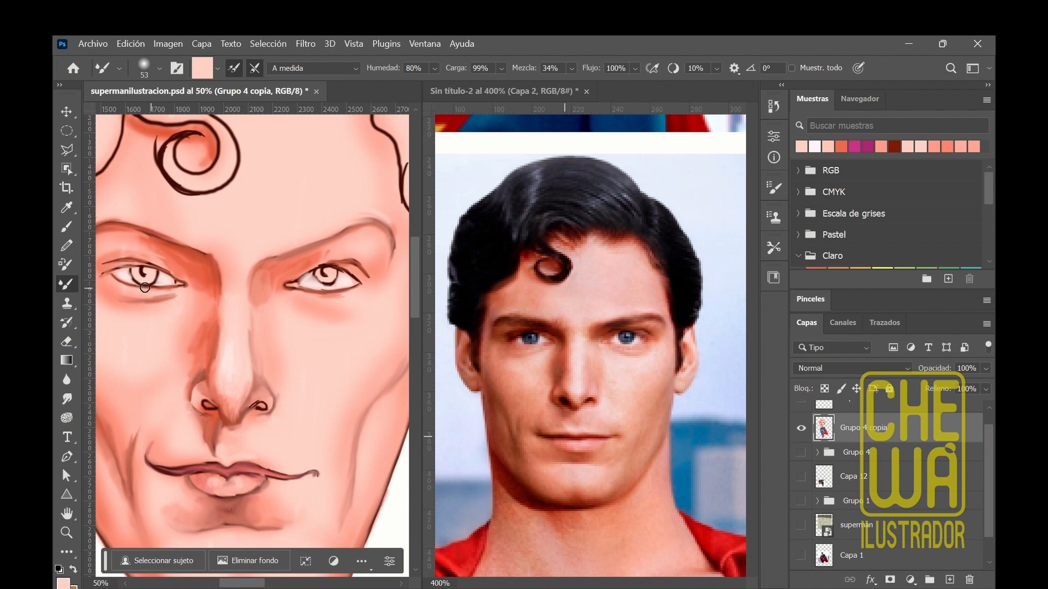
mouse_move(328, 294)
left_mouse_down()
mouse_move(356, 287)
mouse_move(343, 289)
left_mouse_up()
Step: Sample skin tones and the orange-red of the nose shadow, set Mix to 88%, and blend the nose highlight and chin shading
left_click(327, 346, "alt")
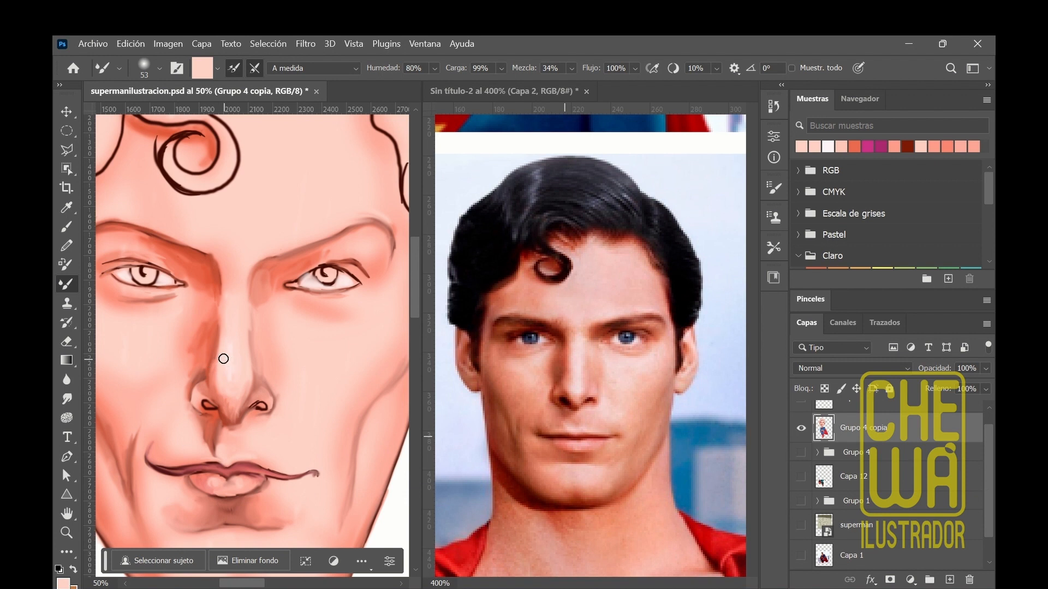
key("i")
left_click(213, 336)
key("b")
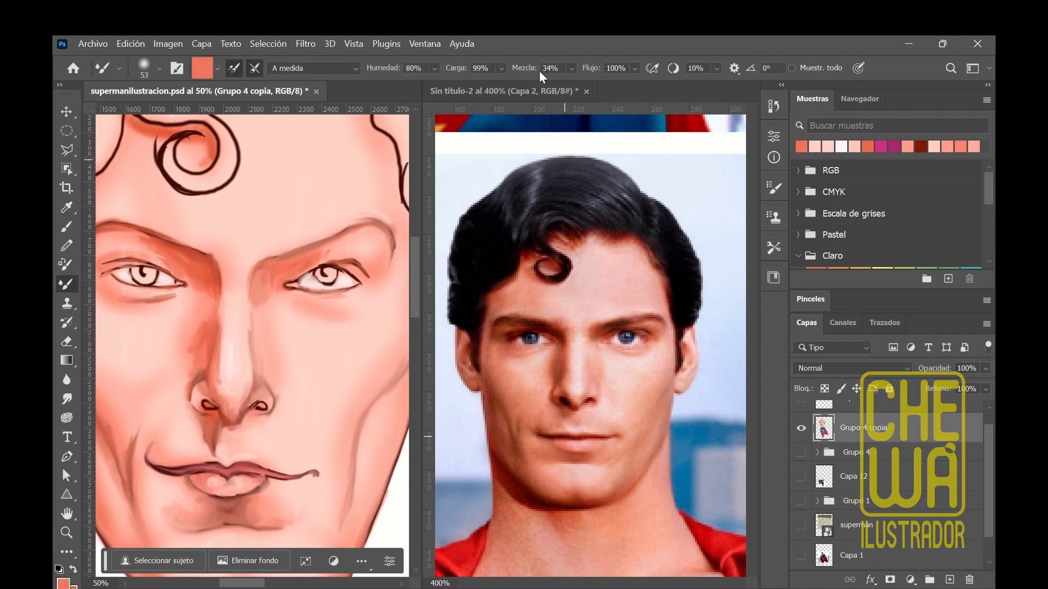
left_click(240, 342)
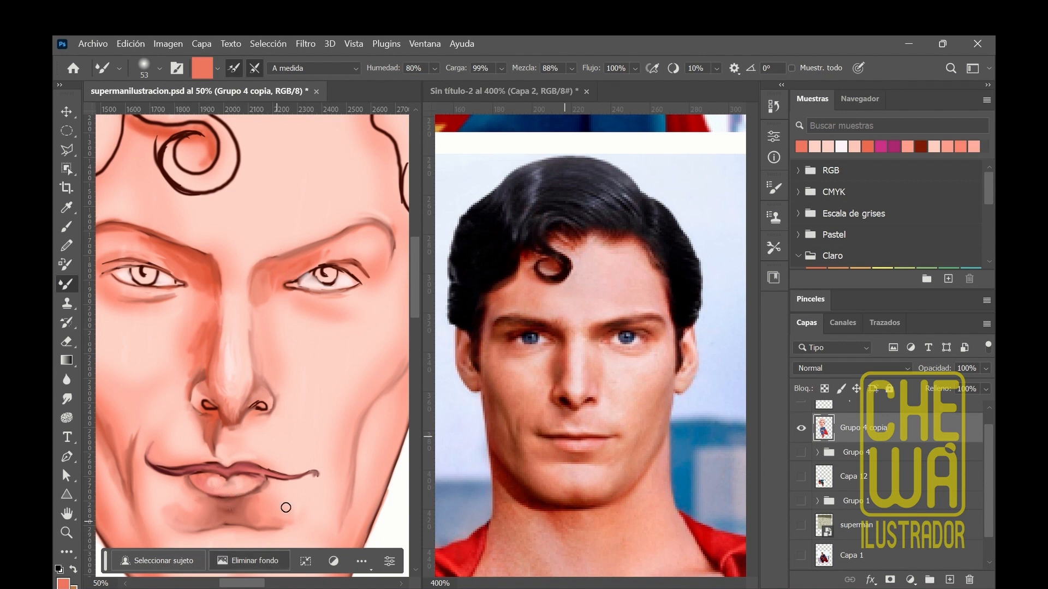
left_click(276, 279, "alt")
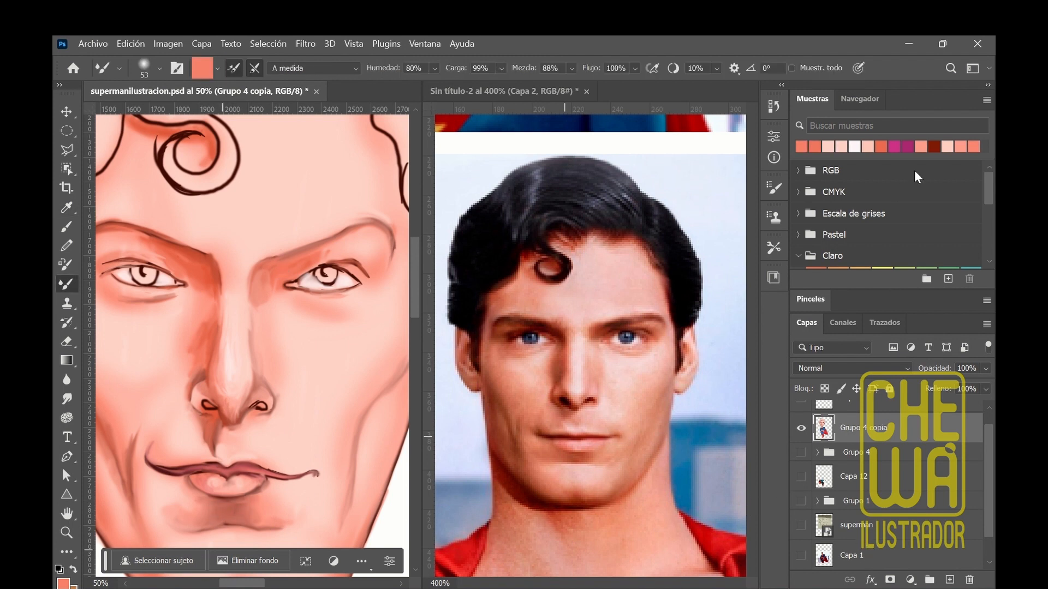
Step: Select the dark red swatch, set Mix to 23%, and darken the nostrils, eye details and left eyebrow
left_click(935, 146)
left_click(571, 68)
left_click(259, 406)
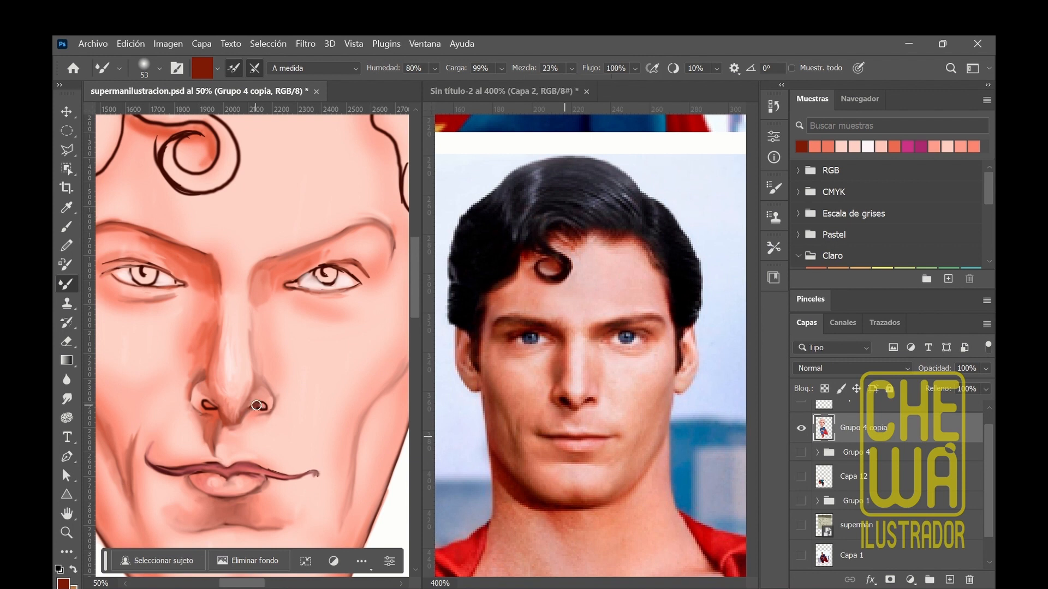
left_click_drag(264, 408, 211, 406)
mouse_move(316, 268)
left_mouse_down()
mouse_move(347, 262)
mouse_move(317, 267)
left_mouse_up()
mouse_move(125, 227)
left_mouse_down()
mouse_move(191, 255)
mouse_move(175, 246)
left_mouse_up()
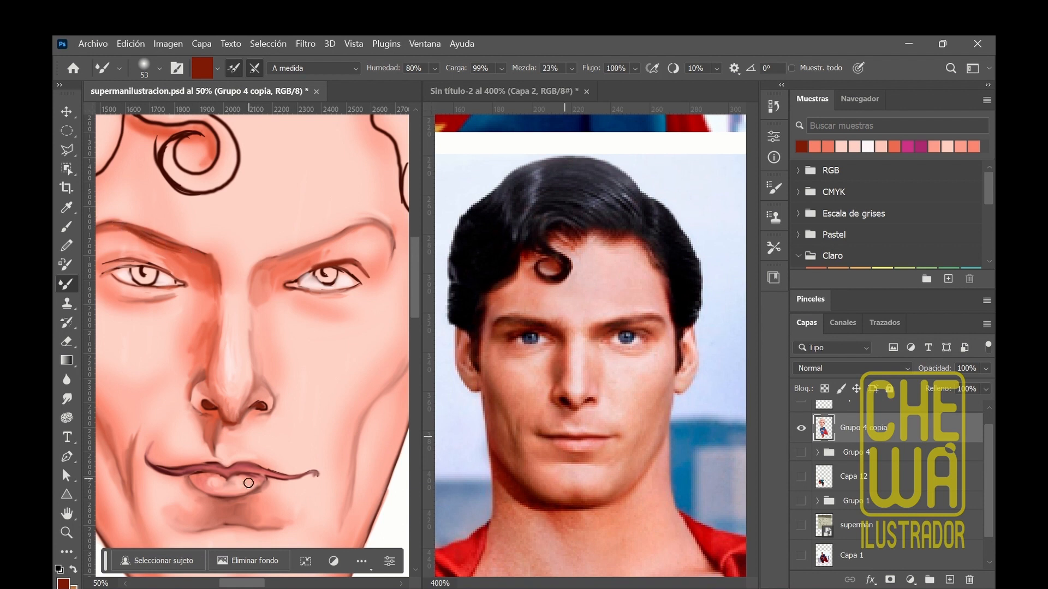
Step: Select the purplish magenta swatch and repaint the dark line of the mouth from corner to corner
left_click(920, 147)
mouse_move(158, 467)
left_mouse_down()
mouse_move(245, 466)
mouse_move(236, 472)
mouse_move(293, 478)
left_mouse_up()
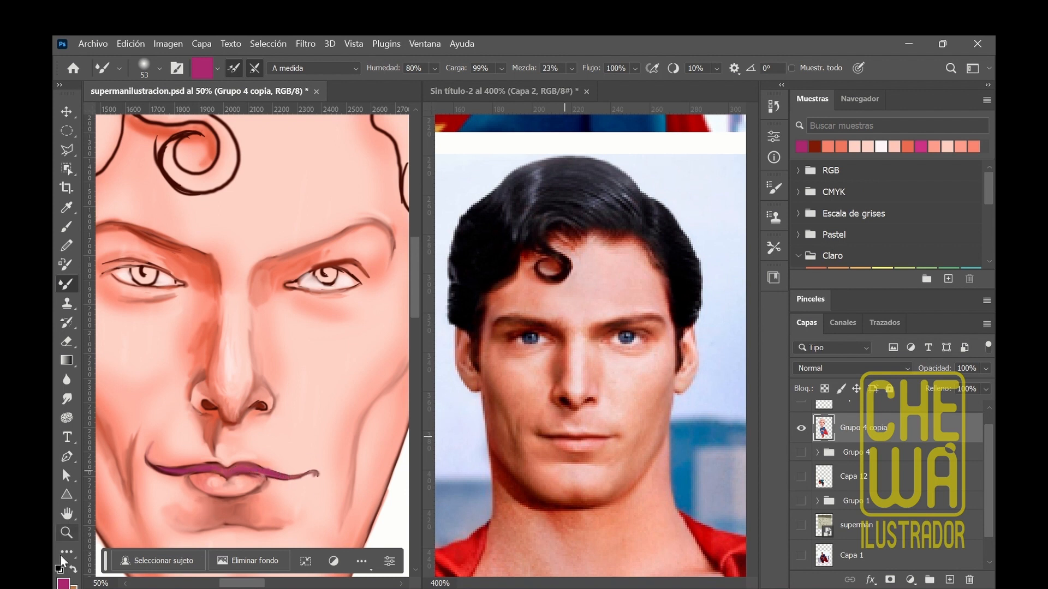
Step: Change the painting color to a medium blue and paint the irises of both eyes
left_click(63, 583)
left_click(523, 226)
left_click(470, 195)
left_click(492, 206)
left_click(671, 137)
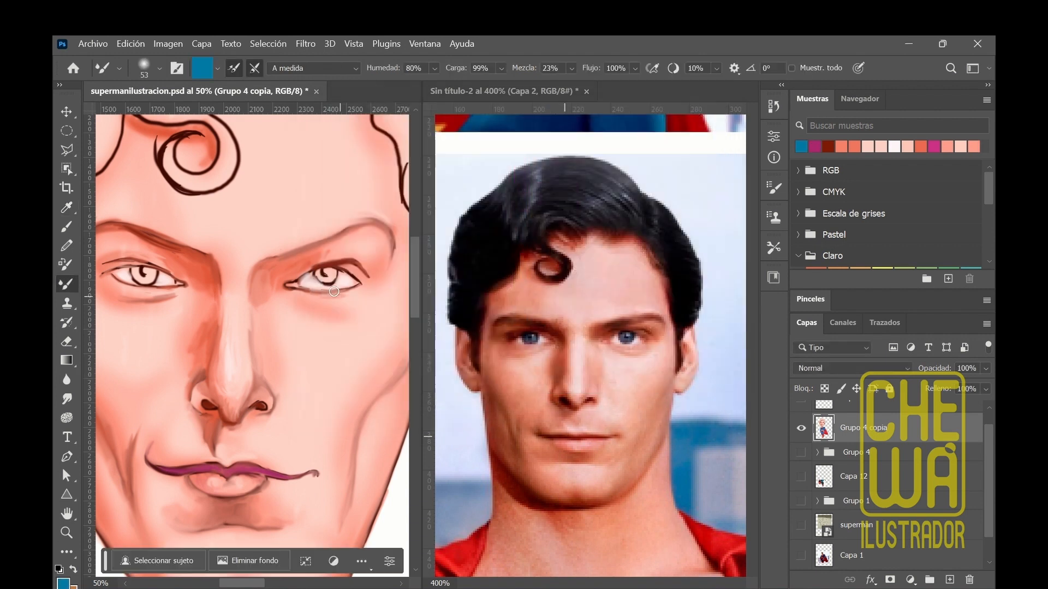
left_click_drag(323, 274, 334, 276)
mouse_move(138, 276)
left_mouse_down()
mouse_move(152, 275)
mouse_move(140, 277)
left_mouse_up()
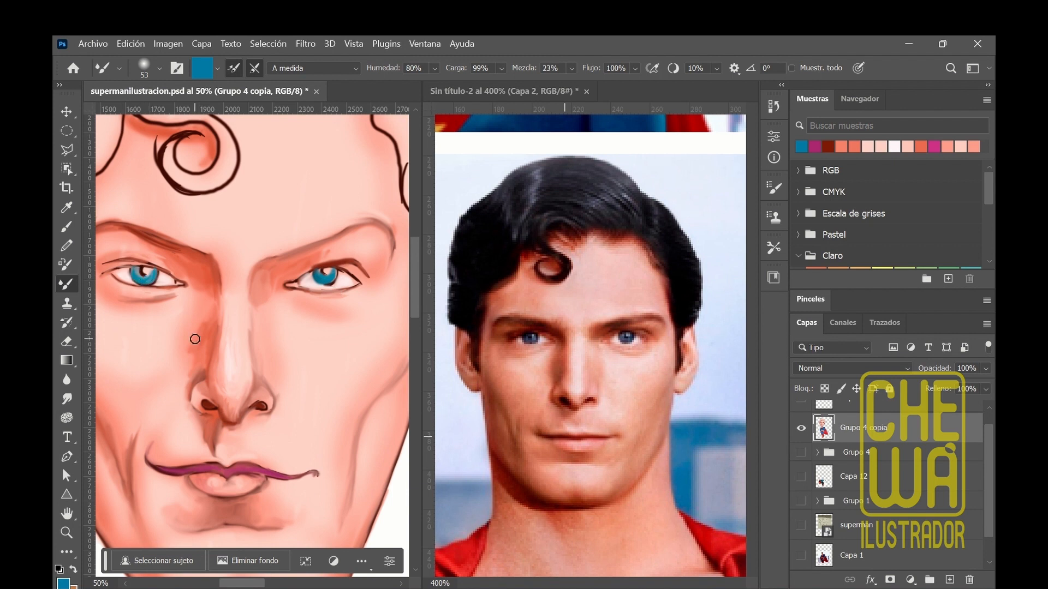
Step: Hide the Capa 2 layer in the reference document and bring the full-body photo's head and chest into view
key("ctrl+minus")
key("ctrl+minus")
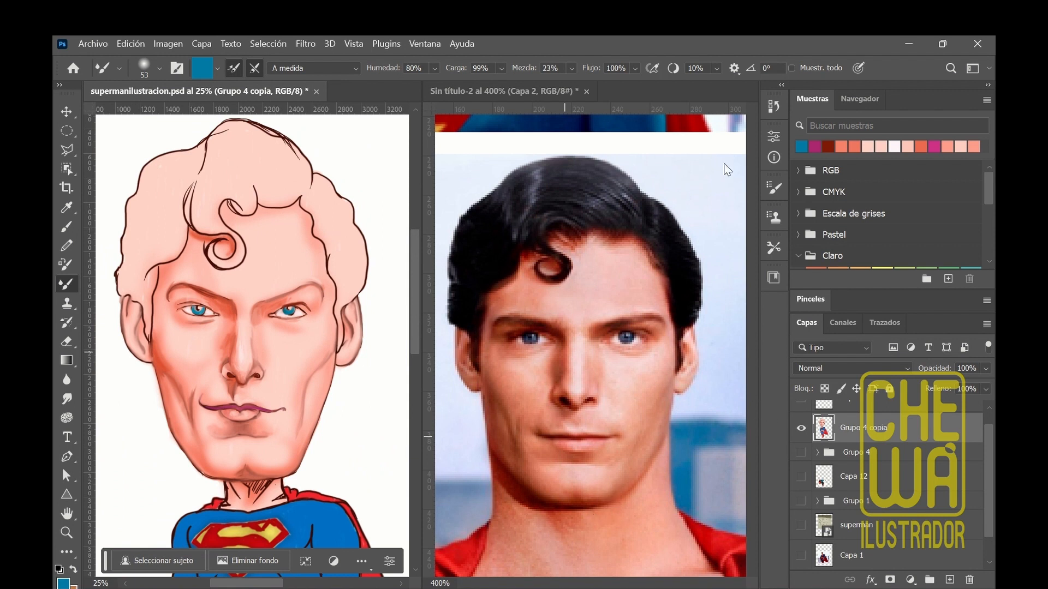
left_click(736, 233)
left_click(801, 416)
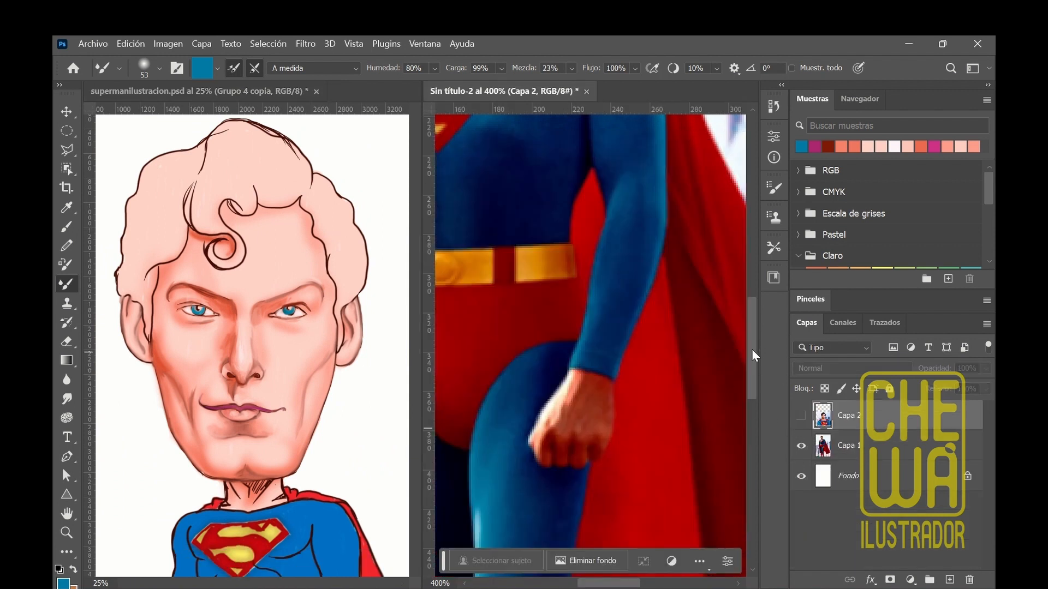
left_click_drag(752, 350, 752, 275)
left_click_drag(609, 583, 590, 582)
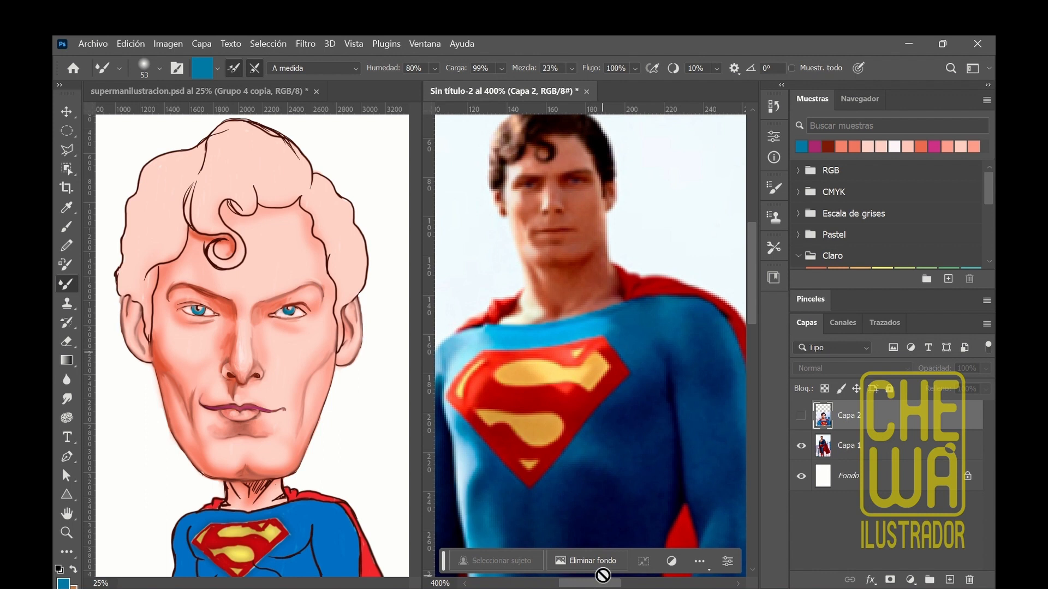
Step: Return to the caricature, sample orange-red from the face, and shade the neck below the chin over its dark lines
left_click(189, 112)
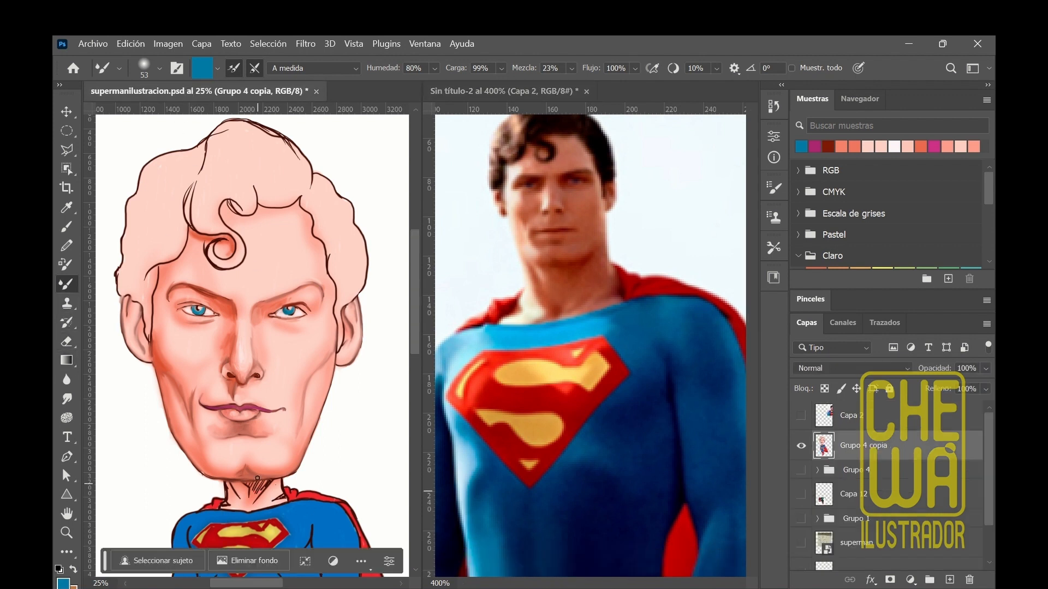
left_click(199, 393, "alt")
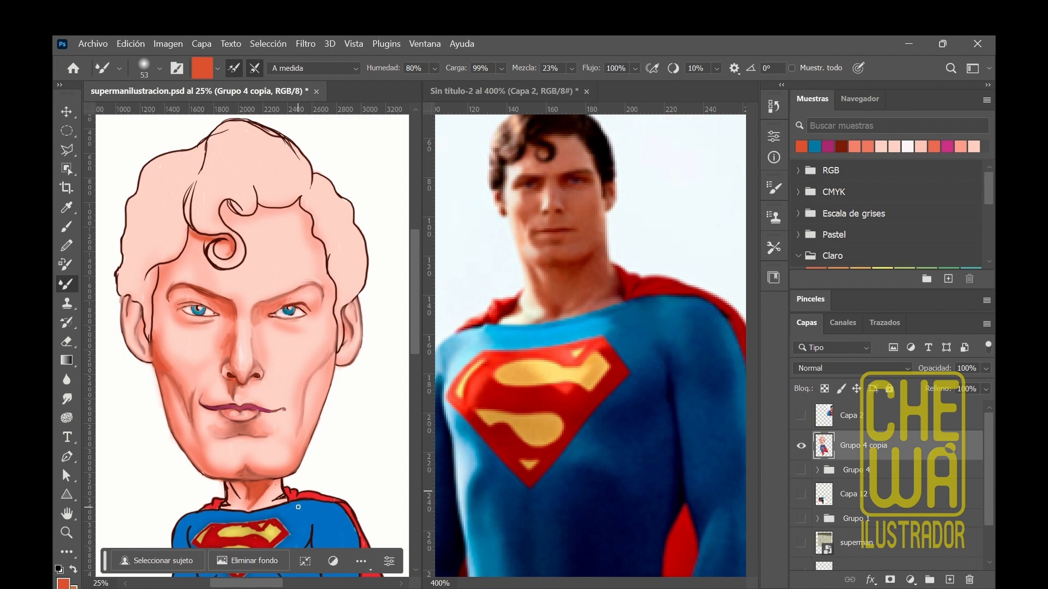
key("ctrl+plus")
key("ctrl+plus")
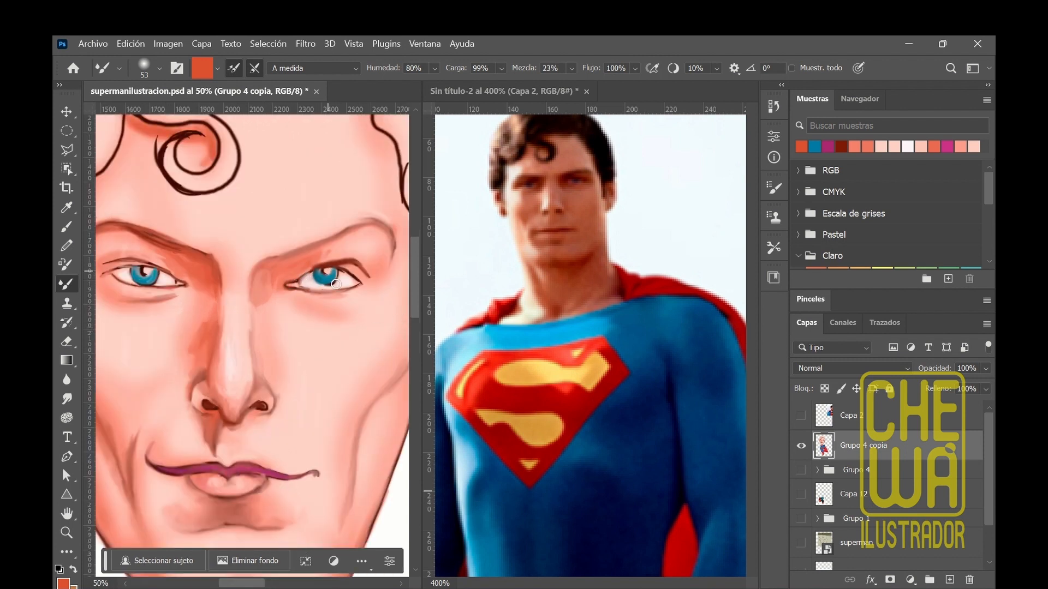
left_click_drag(418, 317, 414, 352)
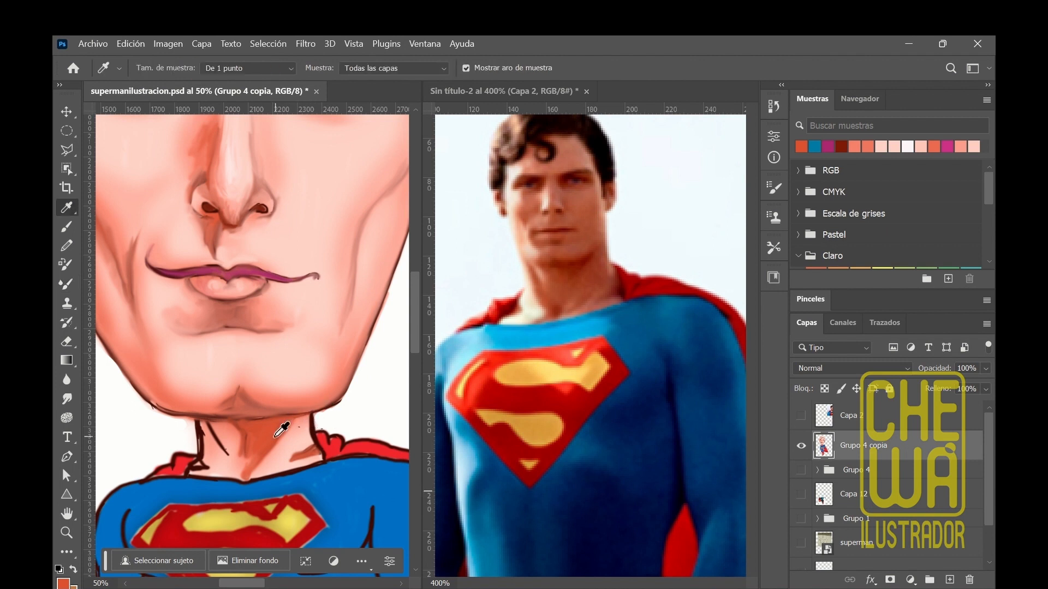
left_click(314, 425, "alt")
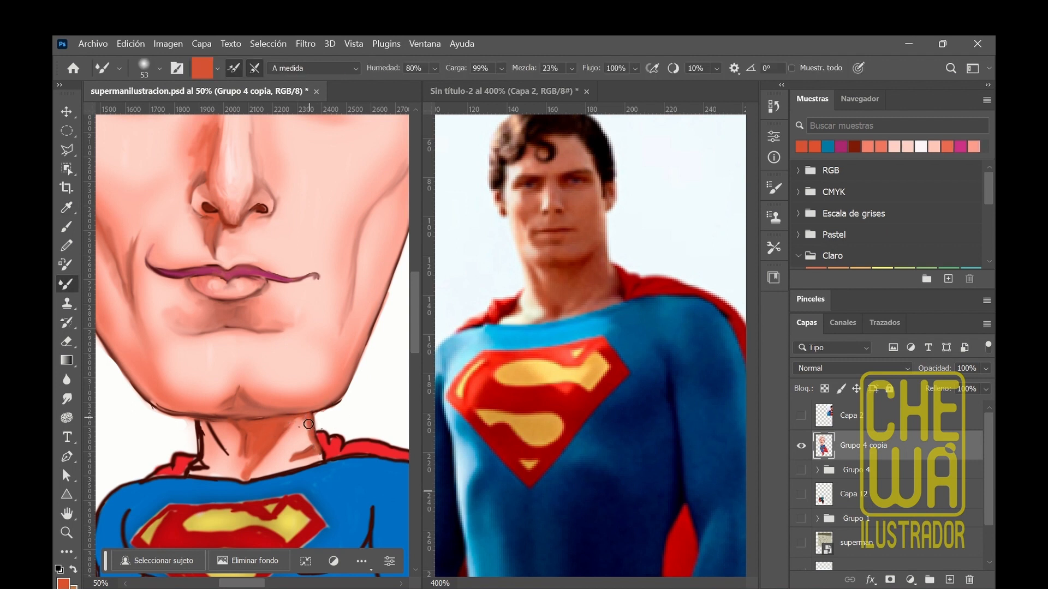
mouse_move(218, 424)
left_mouse_down()
mouse_move(236, 460)
mouse_move(201, 451)
mouse_move(199, 429)
left_mouse_up()
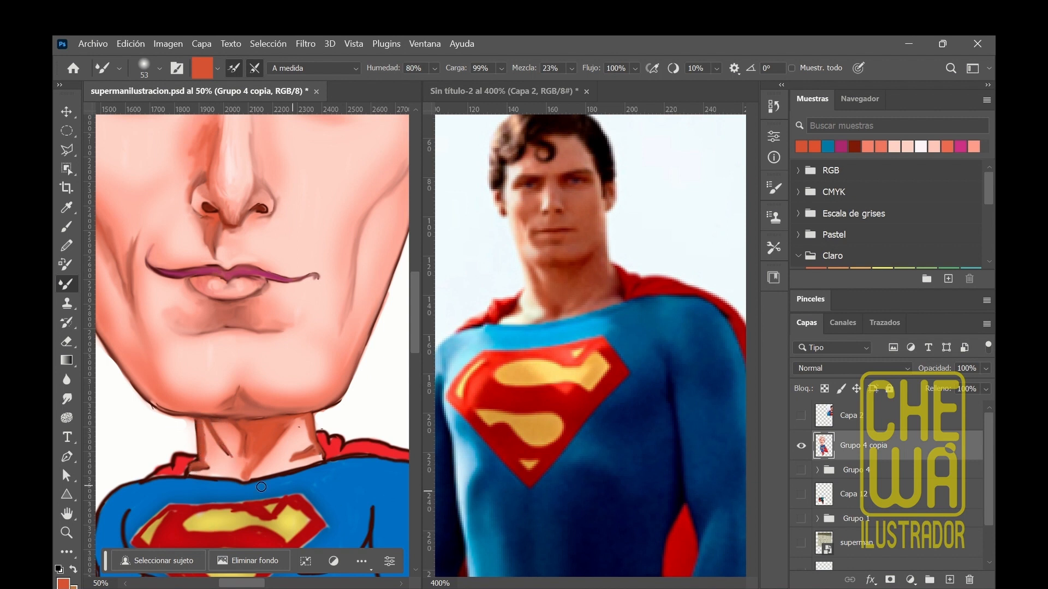
Step: Sample the neck's light salmon, set Mix to 80%, and blend the neck shadow and lines into the skin
left_click(230, 440, "alt")
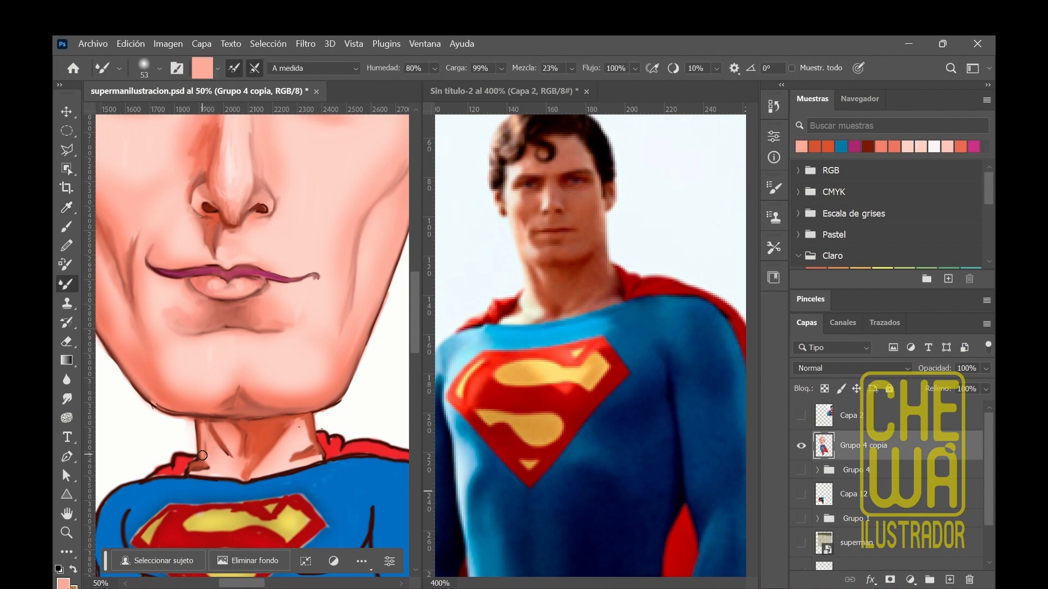
key("shift+8")
left_click_drag(231, 429, 242, 473)
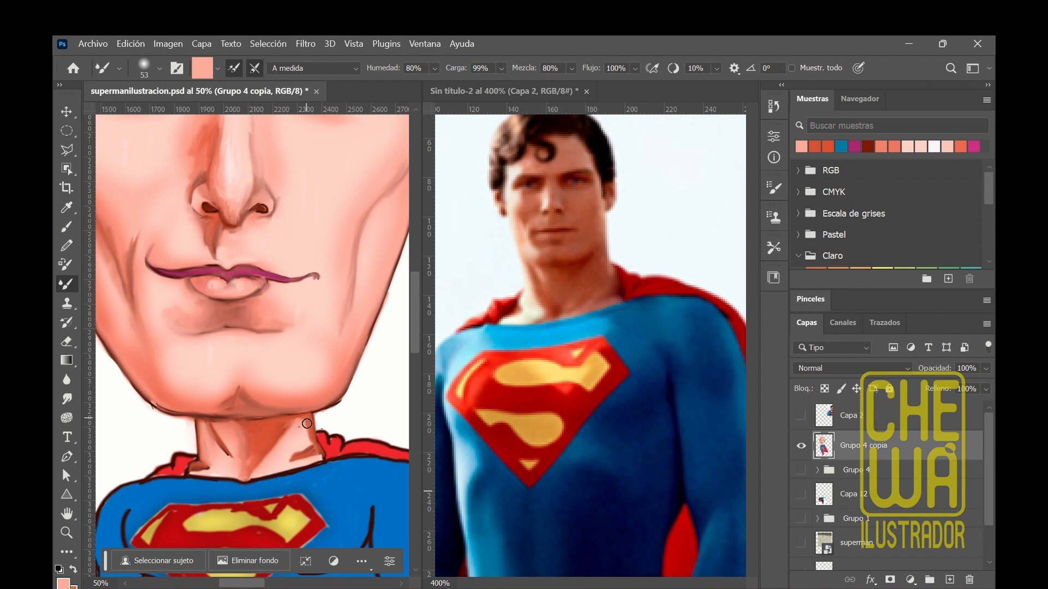
mouse_move(306, 424)
left_mouse_down()
mouse_move(310, 439)
mouse_move(285, 456)
mouse_move(213, 429)
left_mouse_up()
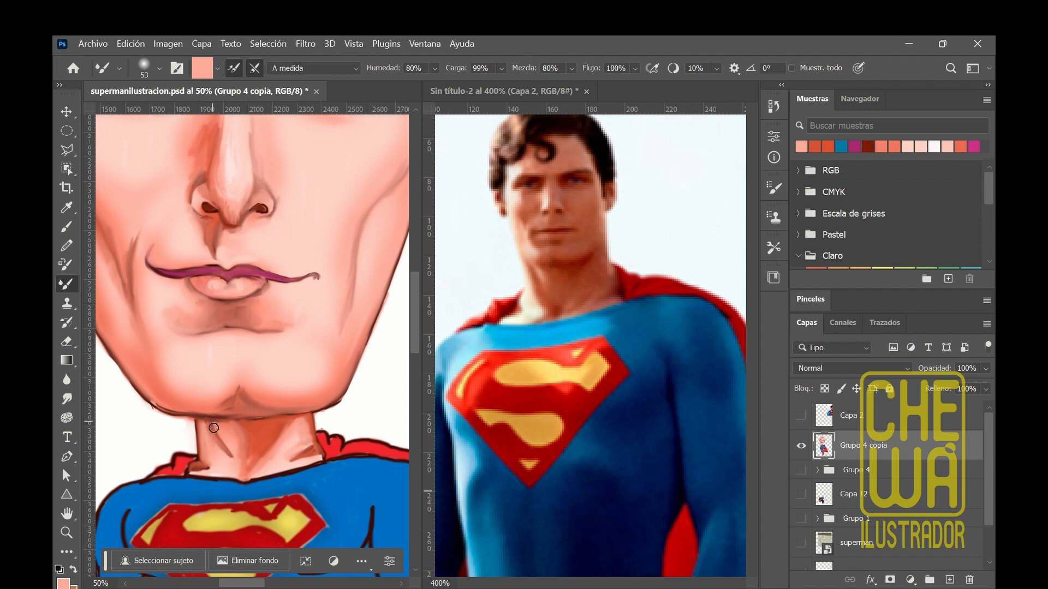
Step: Blend the dark outline of the face's right side into the salmon skin, from the earlobe to the jaw corner
left_click_drag(257, 584, 273, 583)
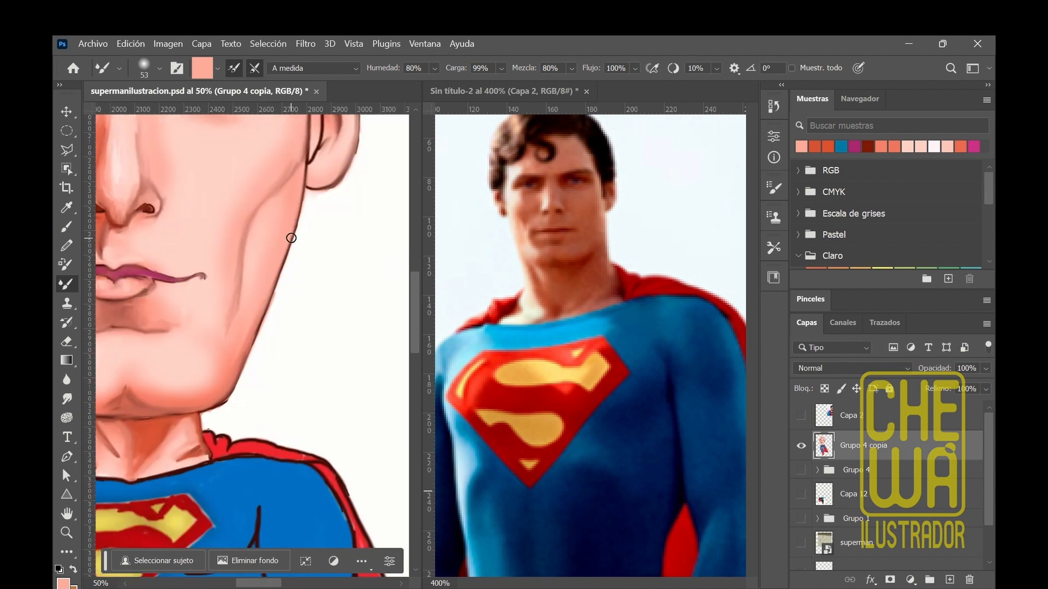
left_click_drag(291, 238, 218, 403)
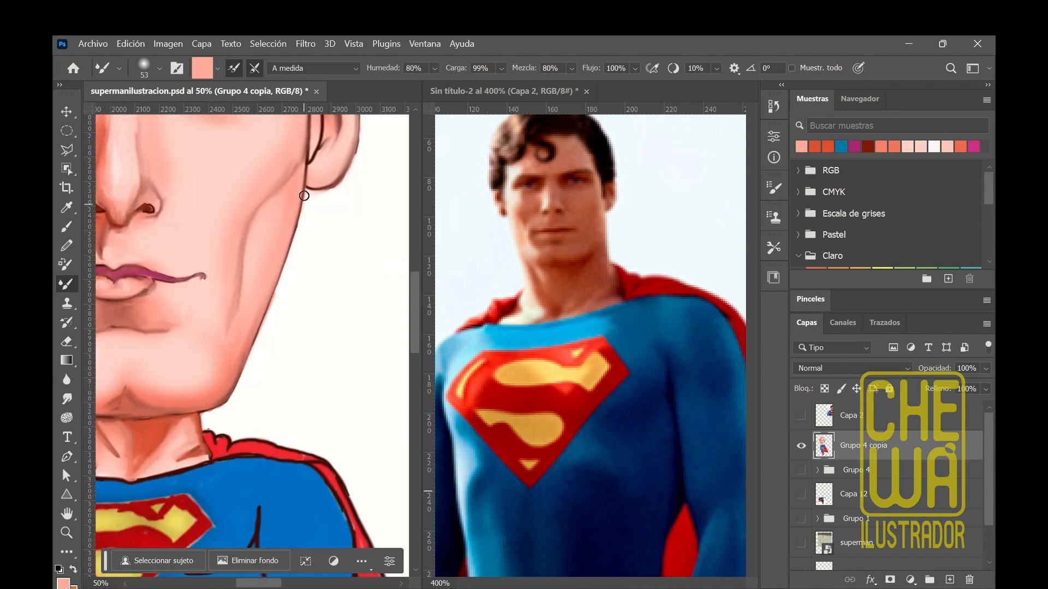
mouse_move(301, 166)
left_mouse_down()
mouse_move(303, 196)
mouse_move(269, 287)
mouse_move(295, 244)
mouse_move(277, 264)
mouse_move(292, 232)
mouse_move(220, 401)
left_mouse_up()
left_click_drag(320, 144, 311, 162)
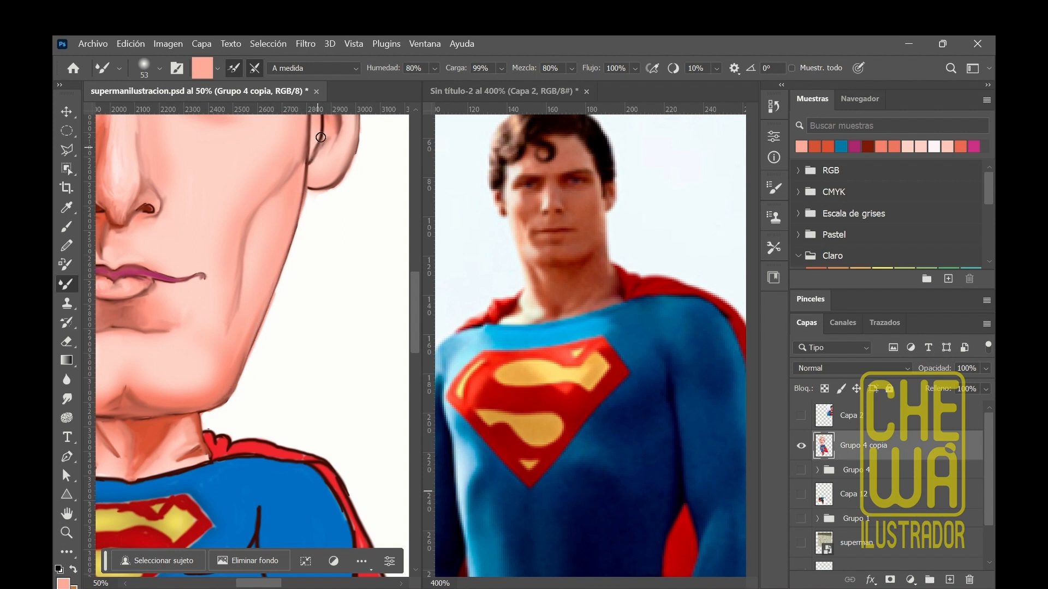
scroll(320, 137, "up", 5)
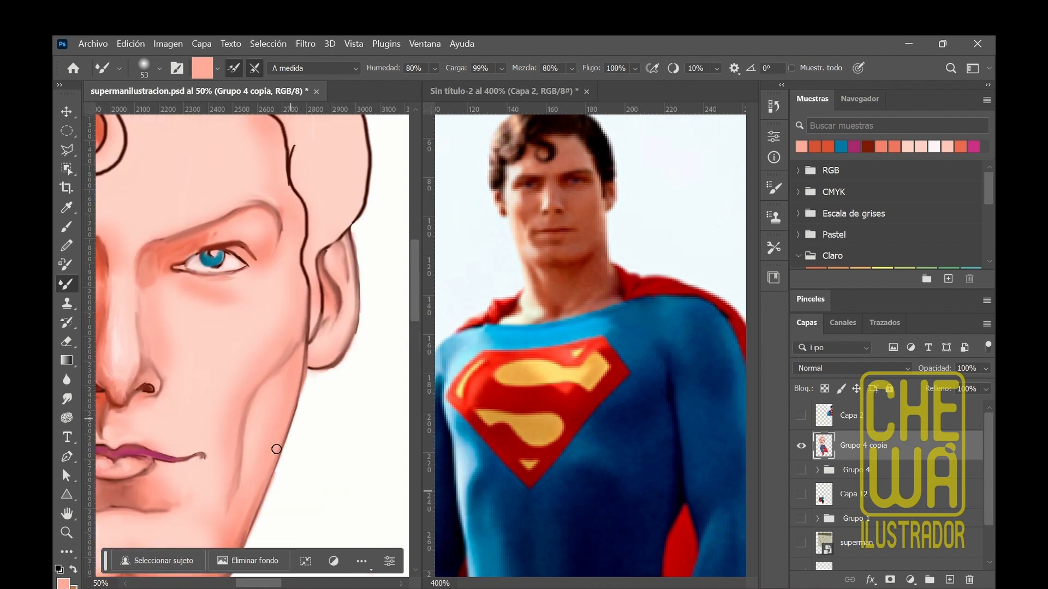
Step: With the Eraser at 48 px and 100% hardness, clean the stray paint along the outer edge of the right jaw
left_click(67, 342)
left_click(160, 69)
left_click(157, 114)
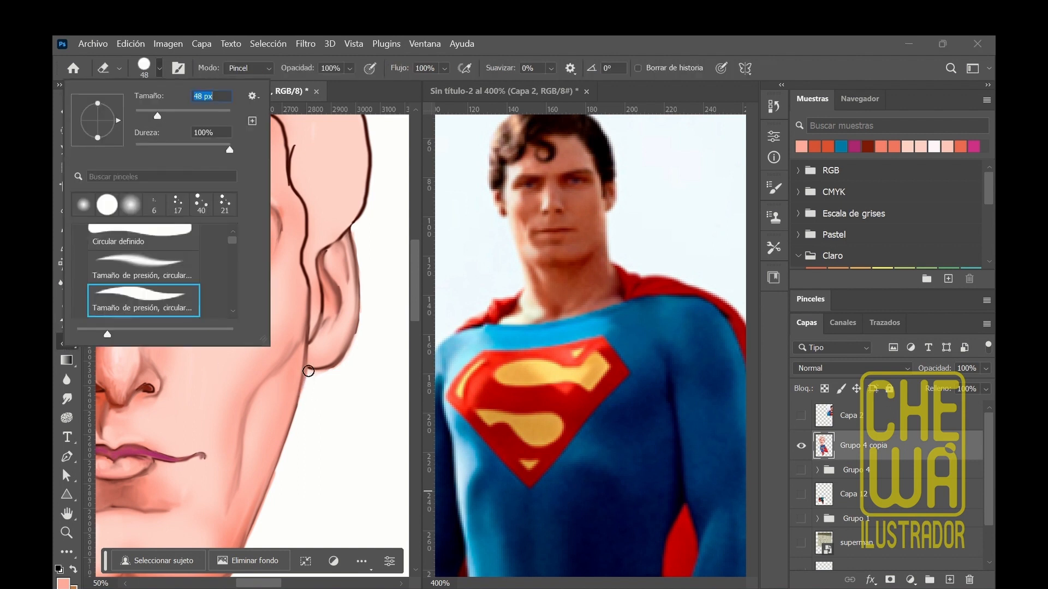
left_click(308, 371)
scroll(416, 340, "down", 4)
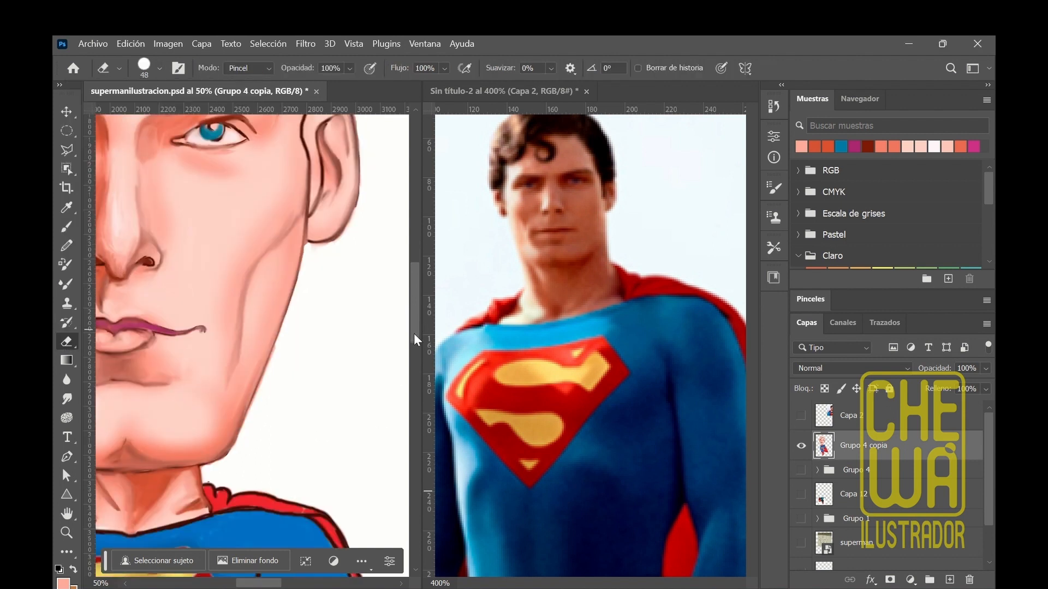
scroll(416, 340, "down", 1)
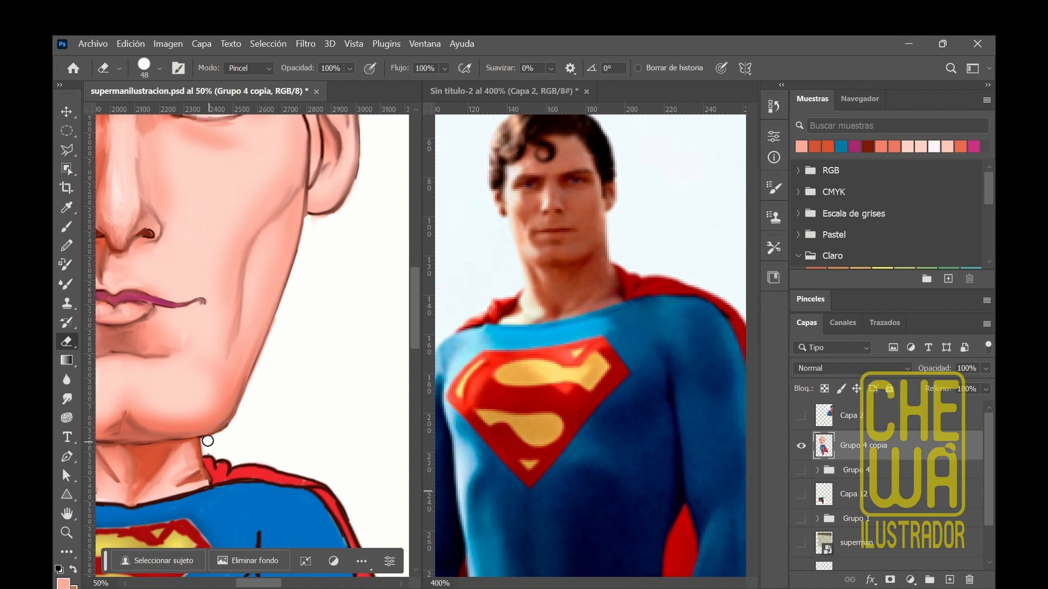
Step: Sample orange-red from the left cheek, blend the left jaw outline with the Mixer Brush, and erase stray paint below the jaw
left_click_drag(277, 583, 228, 584)
key("b")
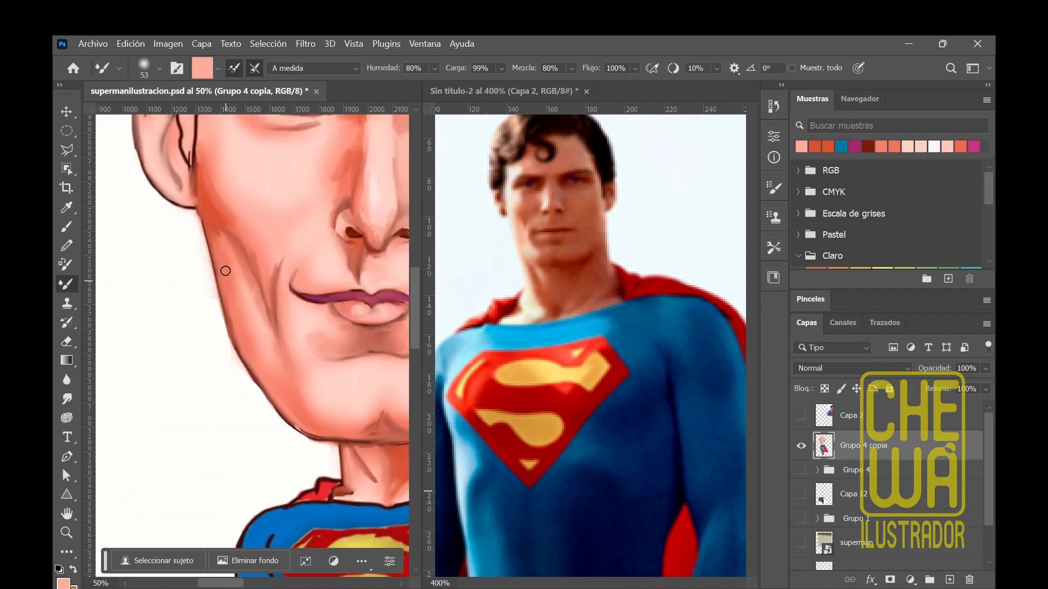
left_click(200, 210, "alt")
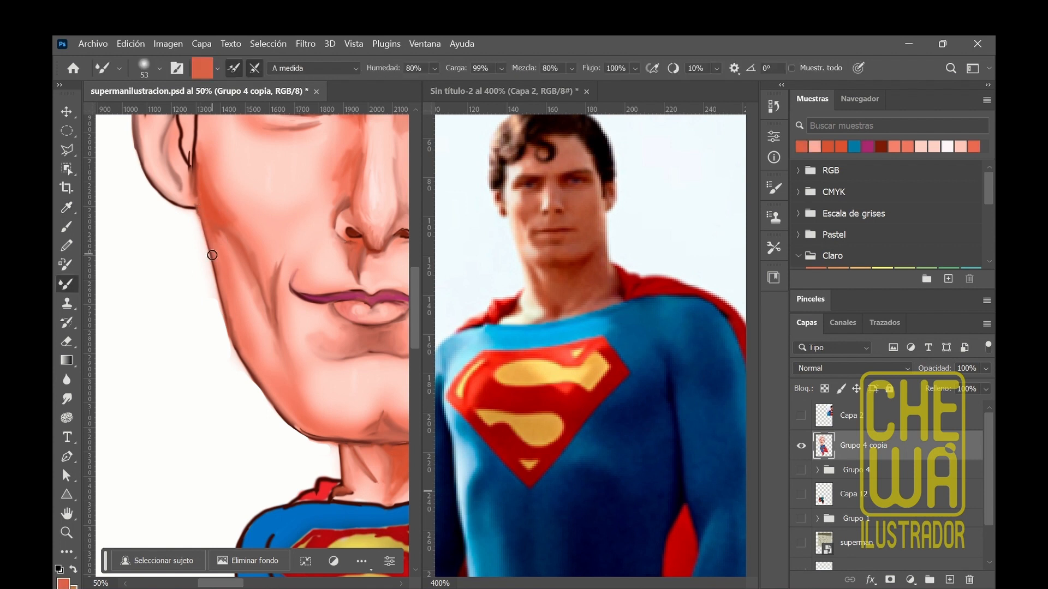
left_click_drag(212, 255, 249, 349)
mouse_move(263, 385)
left_mouse_down()
mouse_move(320, 439)
mouse_move(377, 439)
mouse_move(281, 399)
left_mouse_up()
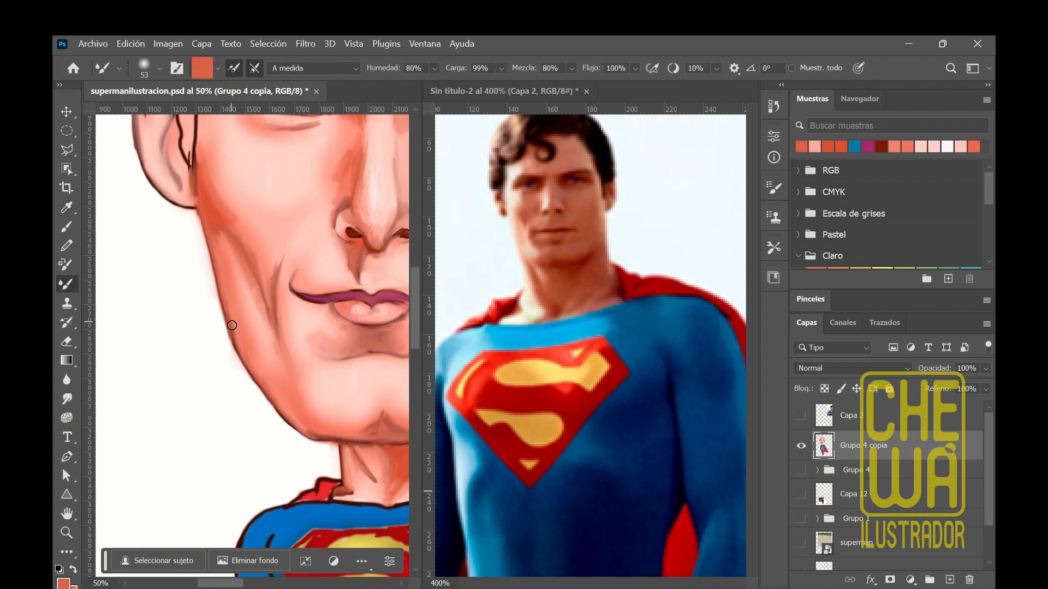
key("e")
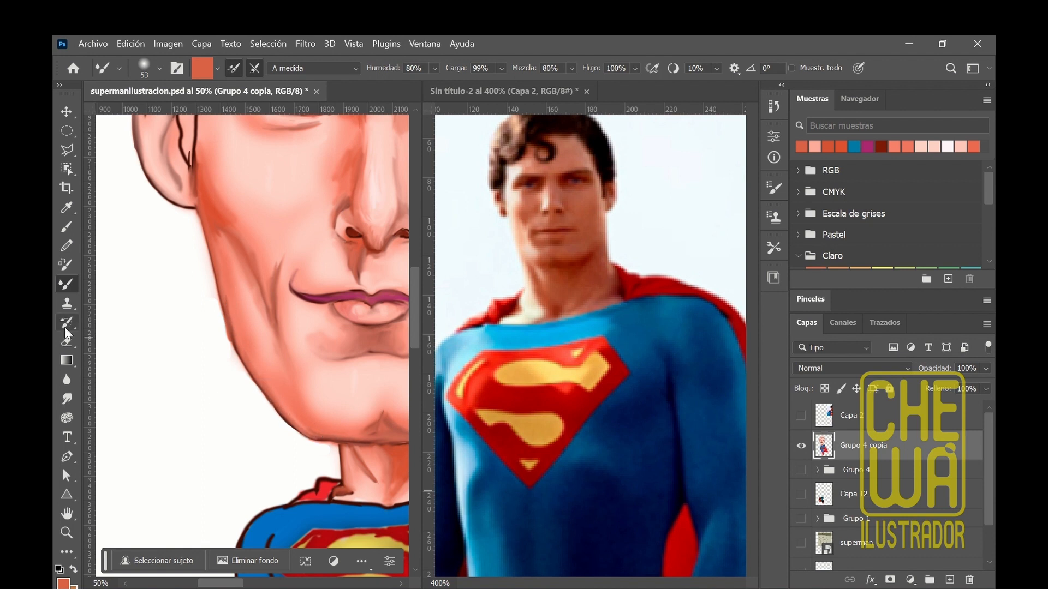
left_click_drag(262, 407, 330, 458)
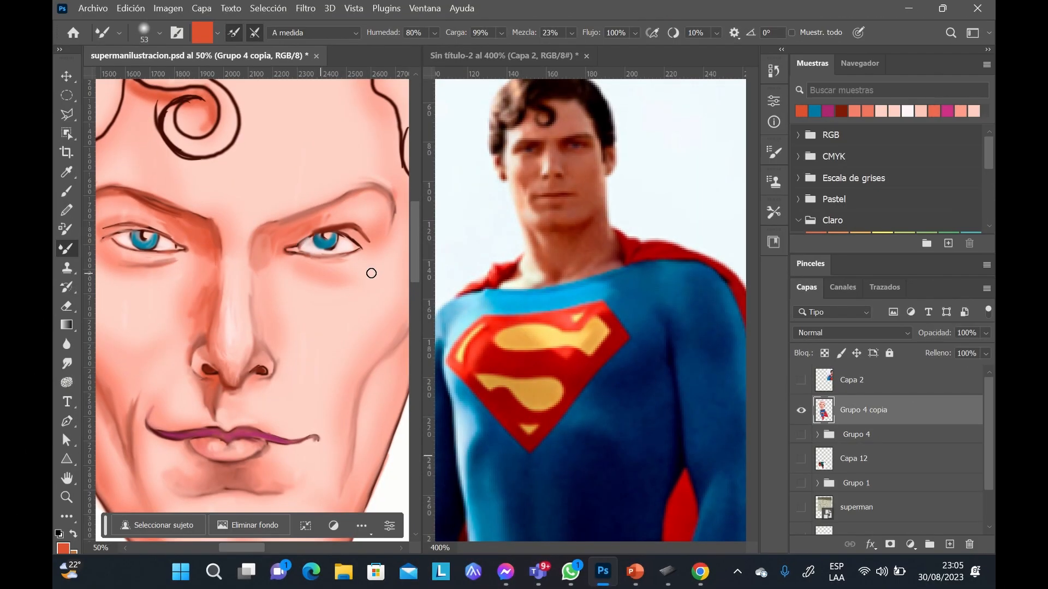
Step: Sample the neck's orange-red shadow and paint it over the dark outlines and tendon lines on both sides of the neck
left_click_drag(416, 279, 416, 314)
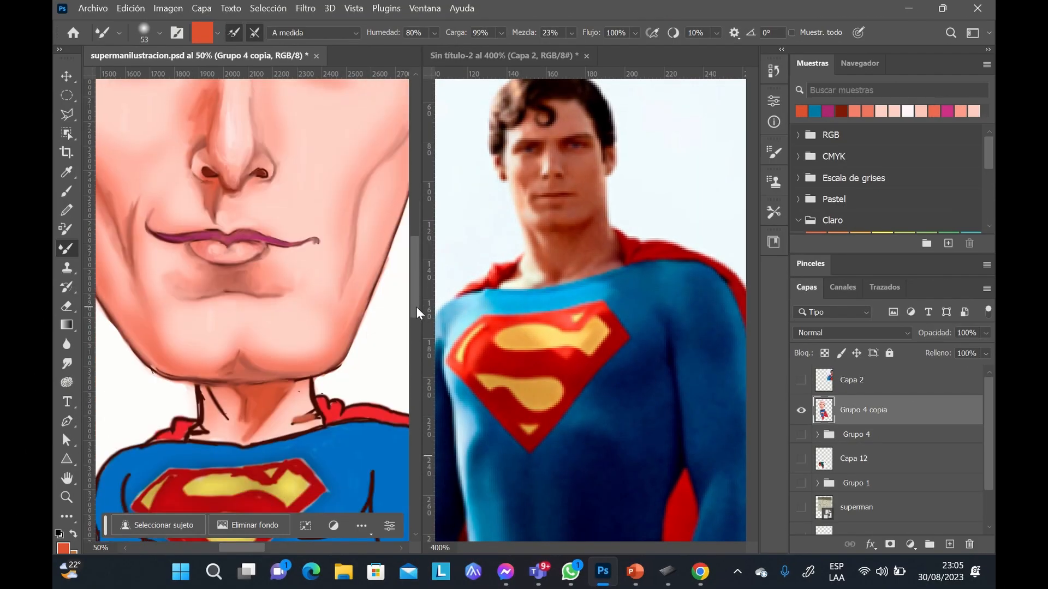
left_click_drag(303, 419, 312, 427)
left_click(279, 391, "alt")
left_click_drag(313, 384, 313, 407)
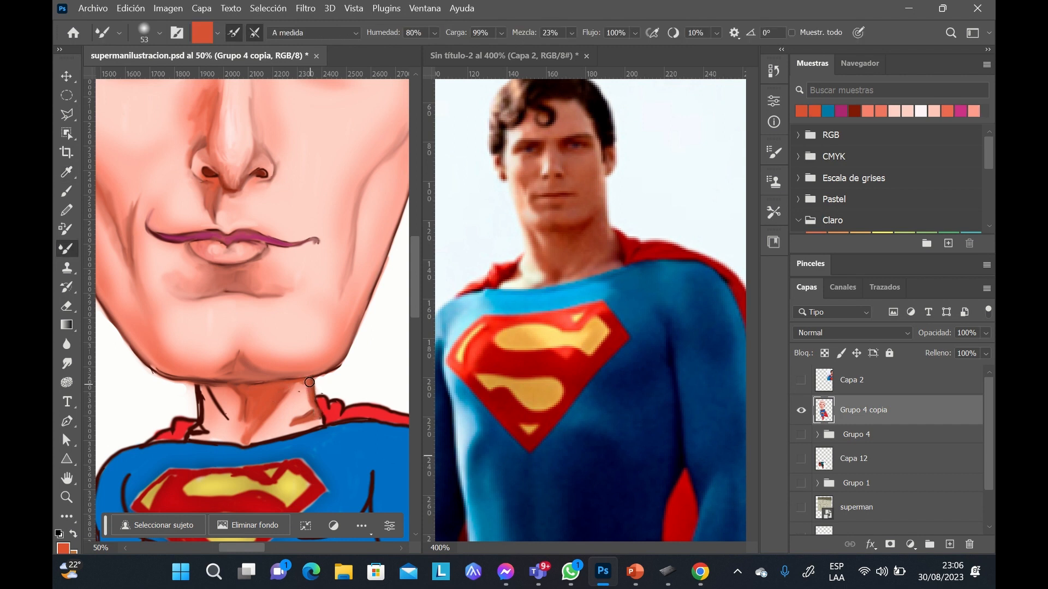
left_click_drag(207, 384, 236, 427)
mouse_move(200, 392)
left_mouse_down()
mouse_move(199, 432)
mouse_move(206, 393)
mouse_move(209, 428)
left_mouse_up()
Step: Sample light salmon from the neck, set Mix to 80%, and blend the tendon lines and under-chin shadow
left_click(210, 391, "alt")
left_click(571, 33)
mouse_move(209, 393)
left_mouse_down()
mouse_move(233, 397)
mouse_move(242, 421)
mouse_move(238, 392)
mouse_move(242, 439)
left_mouse_up()
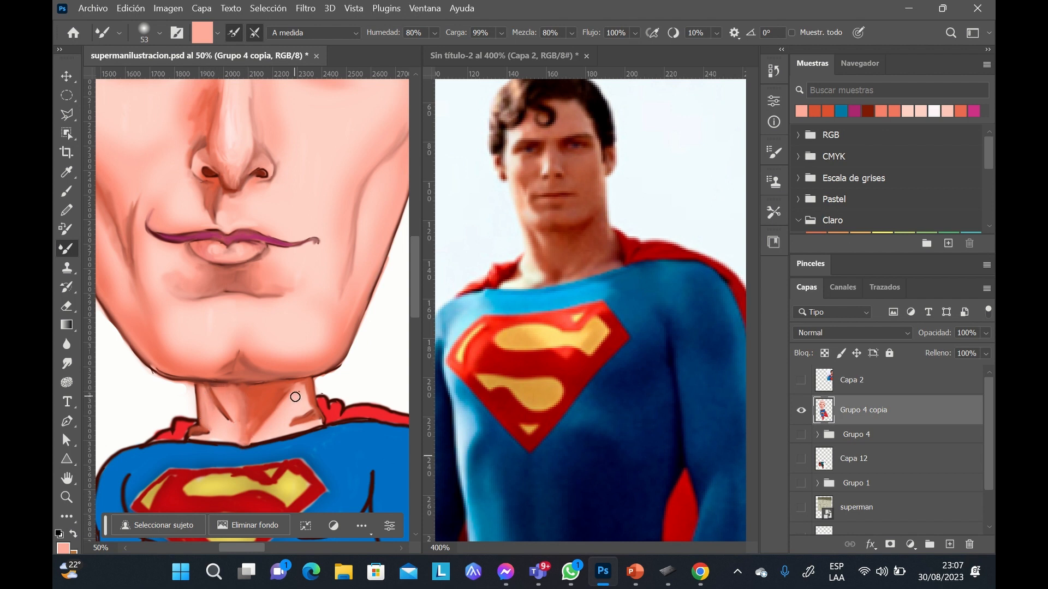
mouse_move(305, 387)
left_mouse_down()
mouse_move(295, 431)
mouse_move(298, 396)
mouse_move(267, 423)
mouse_move(294, 392)
mouse_move(269, 420)
left_mouse_up()
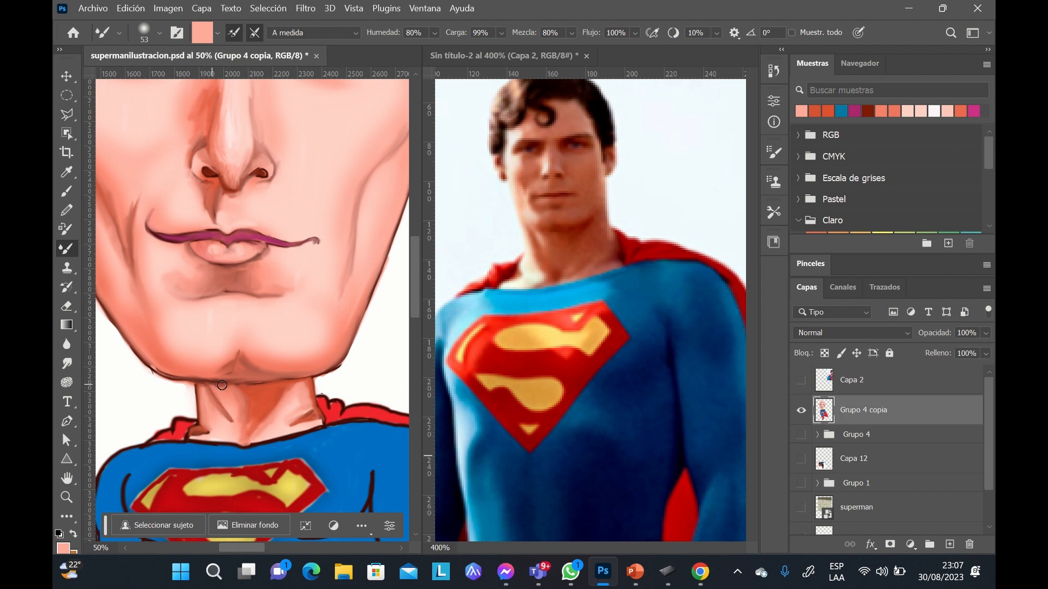
Step: Soften the right jaw outline and trim its outer edge below the earlobe with the 48 px Eraser
left_click_drag(262, 548, 277, 551)
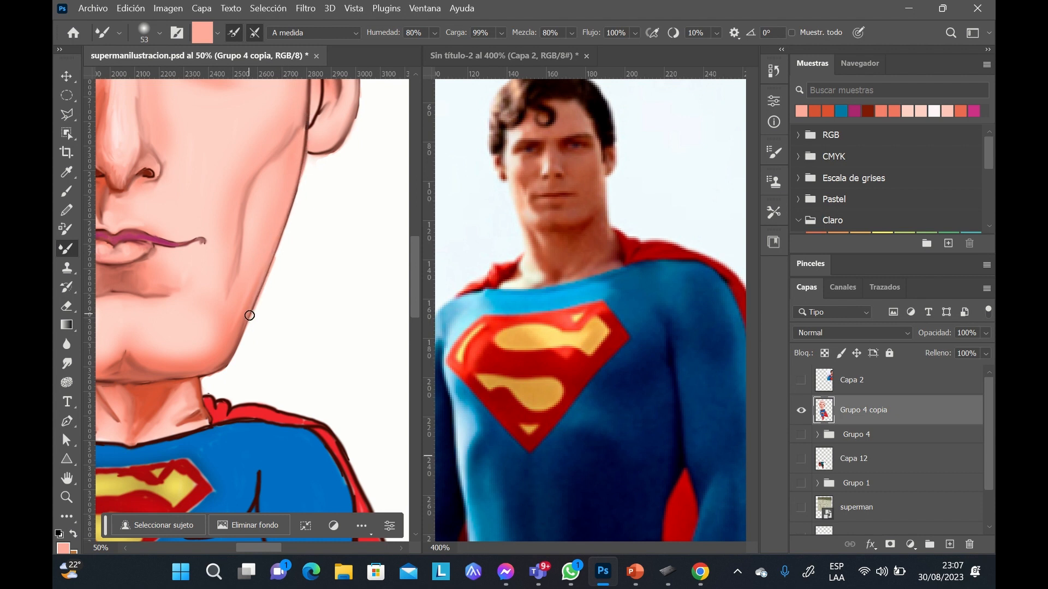
left_click_drag(413, 274, 413, 242)
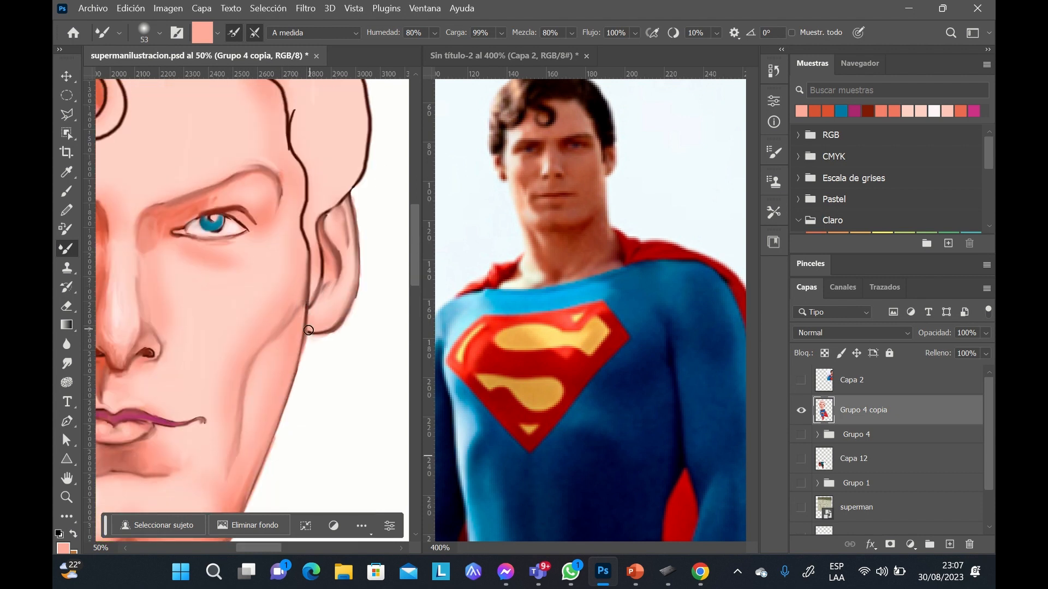
left_click(66, 307)
left_click(148, 34)
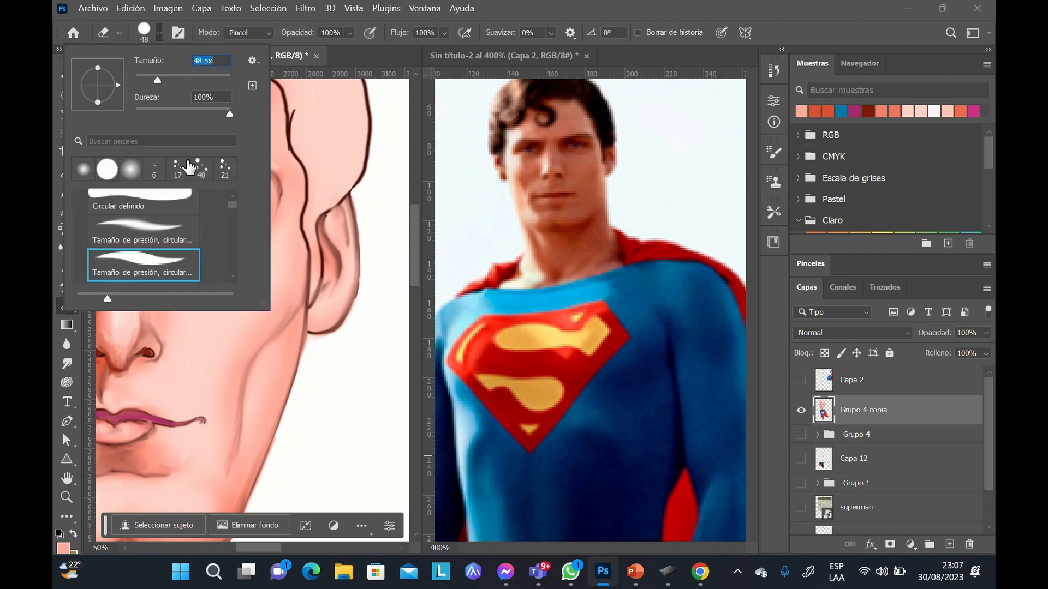
left_click_drag(308, 342, 303, 364)
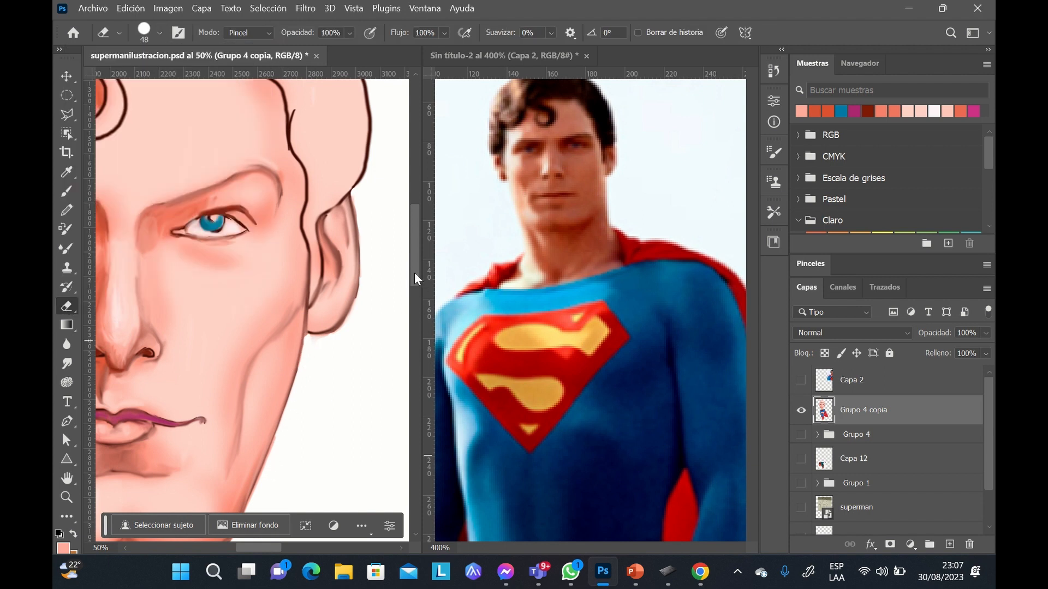
scroll(416, 279, "down", 3)
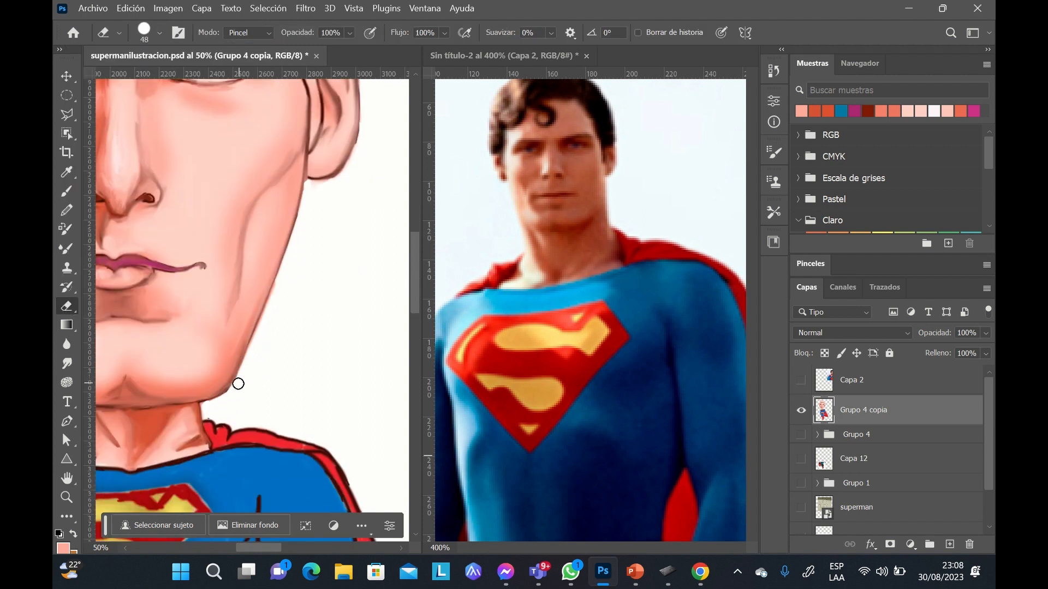
Step: Sample orange-red beside the left ear and blend it with the Mixer Brush over the left jaw outline down to the chin
scroll(238, 384, "left", 5)
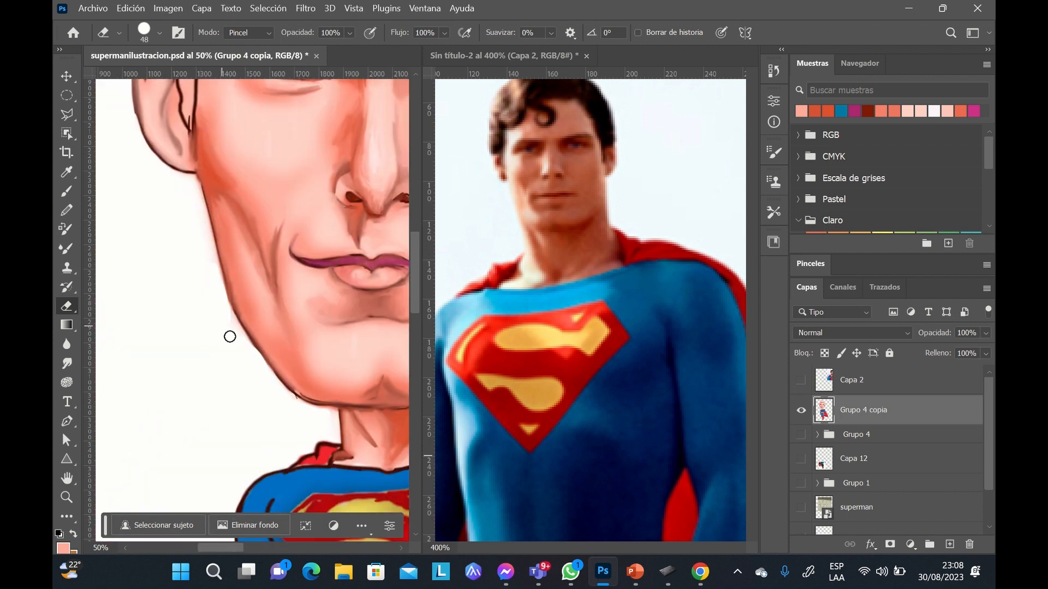
left_click(66, 248)
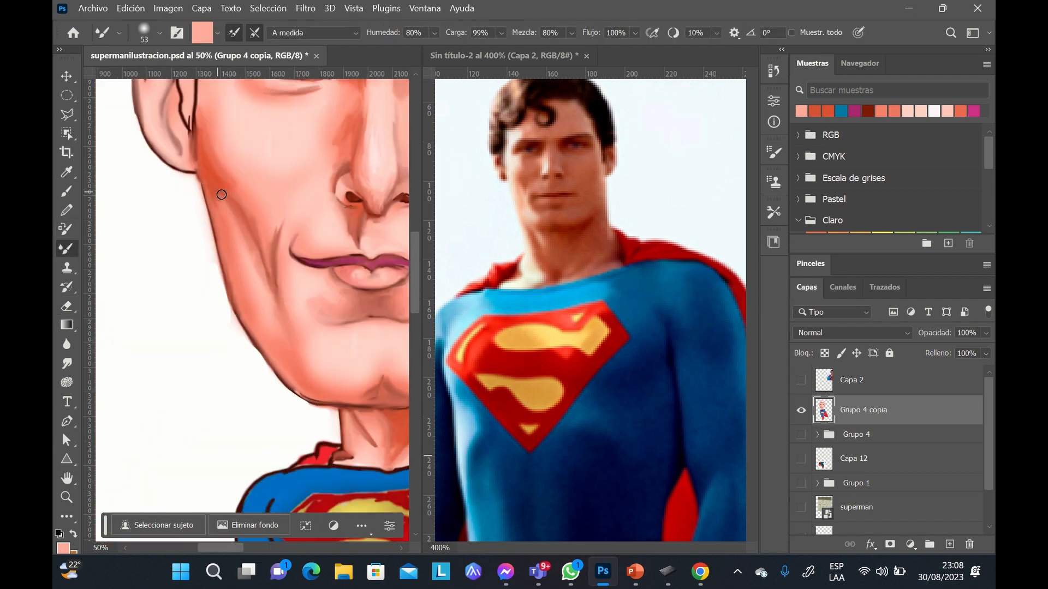
left_click(216, 170, "alt")
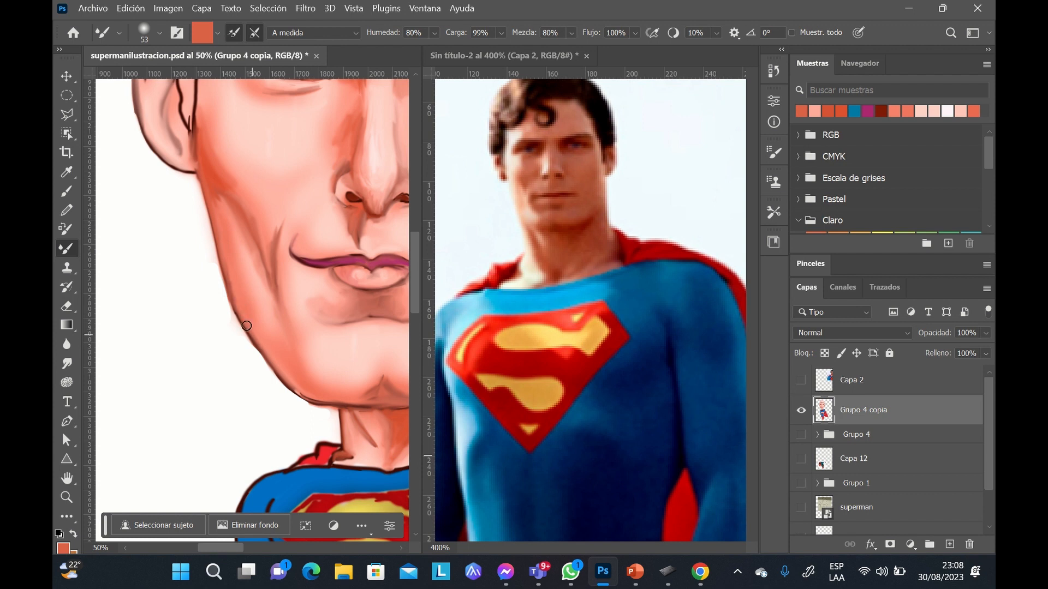
mouse_move(246, 326)
left_mouse_down()
mouse_move(287, 381)
mouse_move(365, 404)
mouse_move(312, 398)
left_mouse_up()
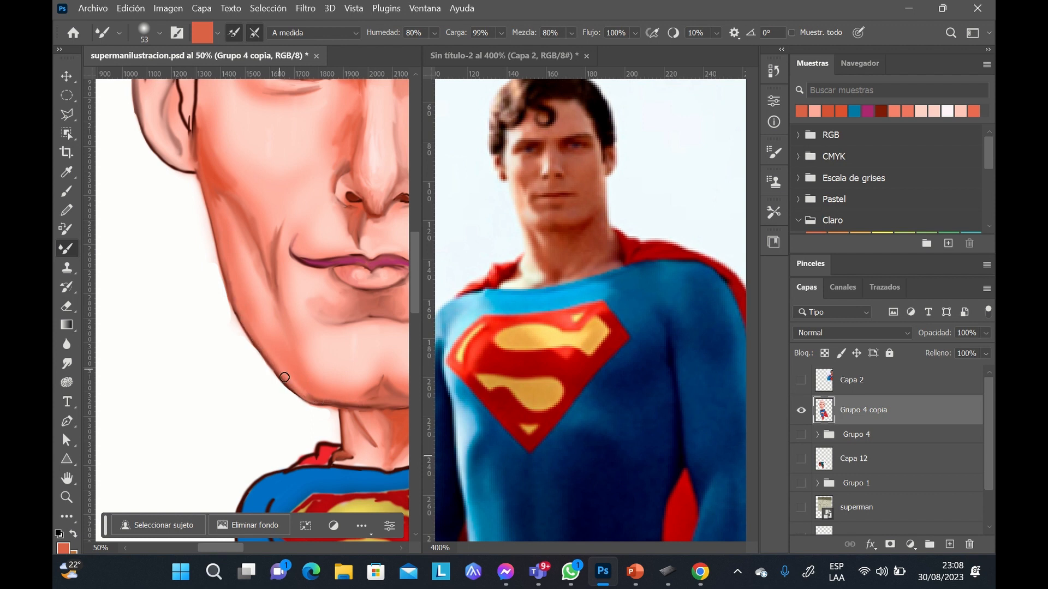
left_click_drag(242, 317, 260, 348)
Step: Erase the stray paint outside the left jaw and chin, and return to the Mixer Brush with a light salmon color
left_click(66, 306)
left_click_drag(260, 370, 334, 426)
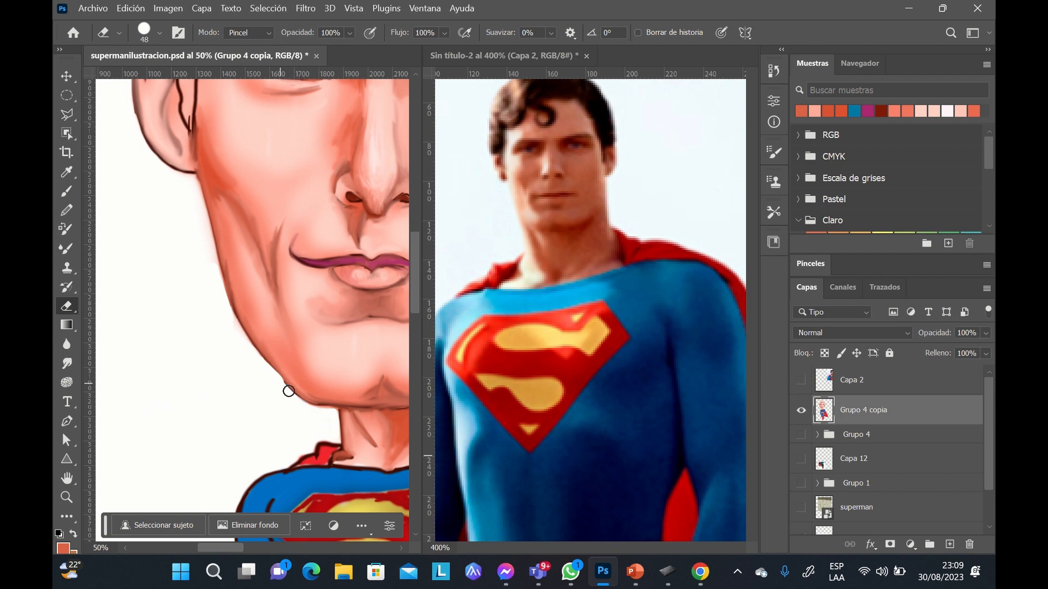
left_click(67, 252)
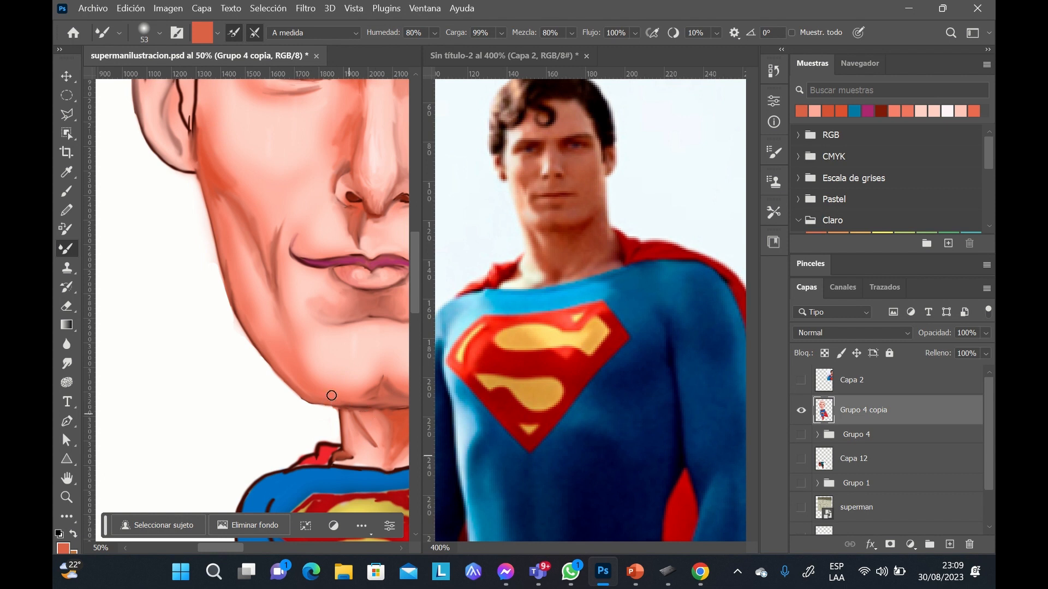
scroll(418, 289, "up", 5)
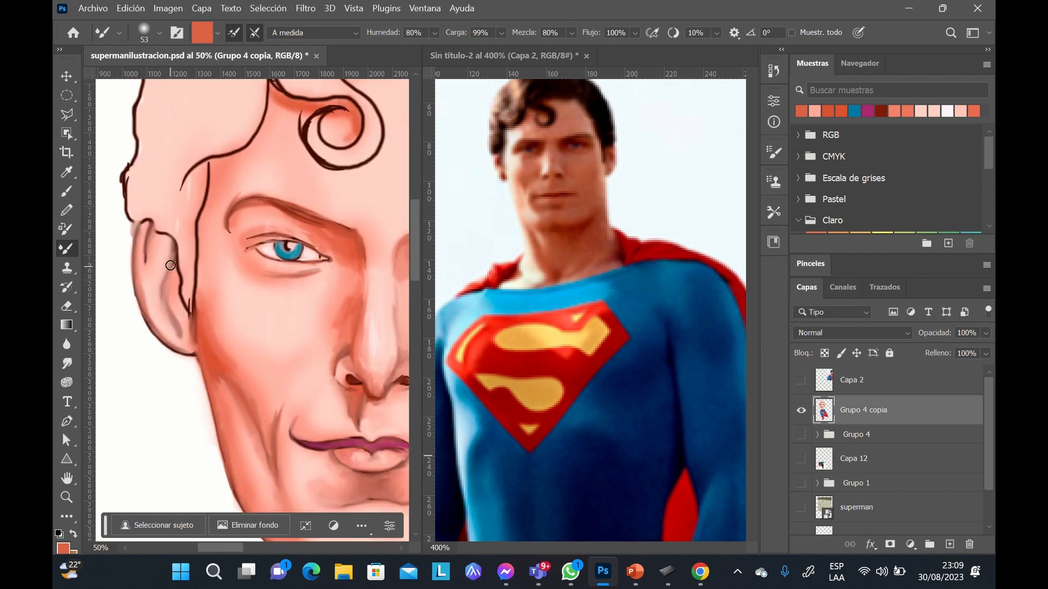
left_click(67, 306)
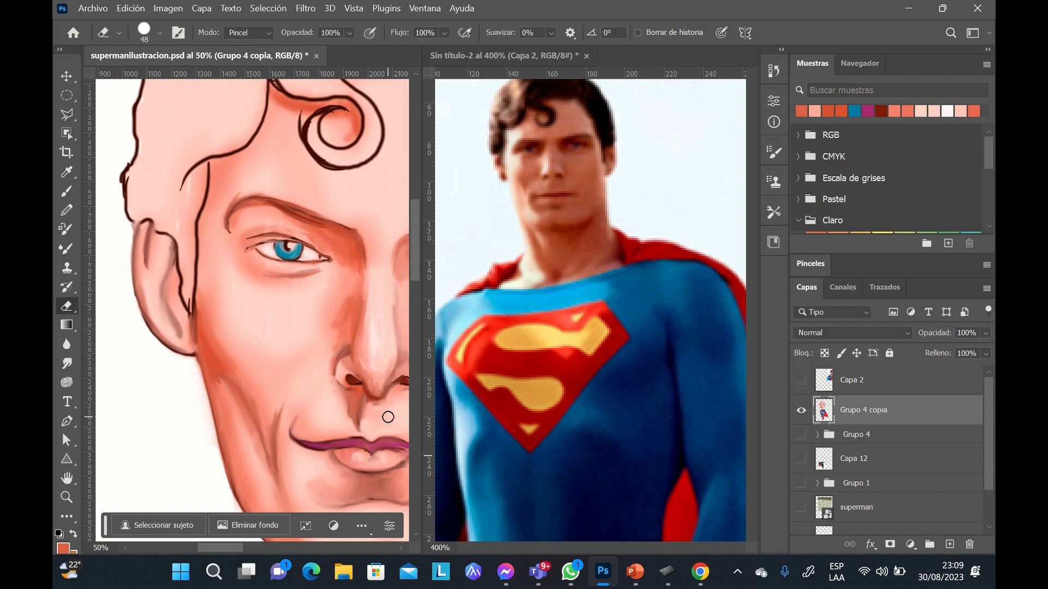
left_click(66, 249)
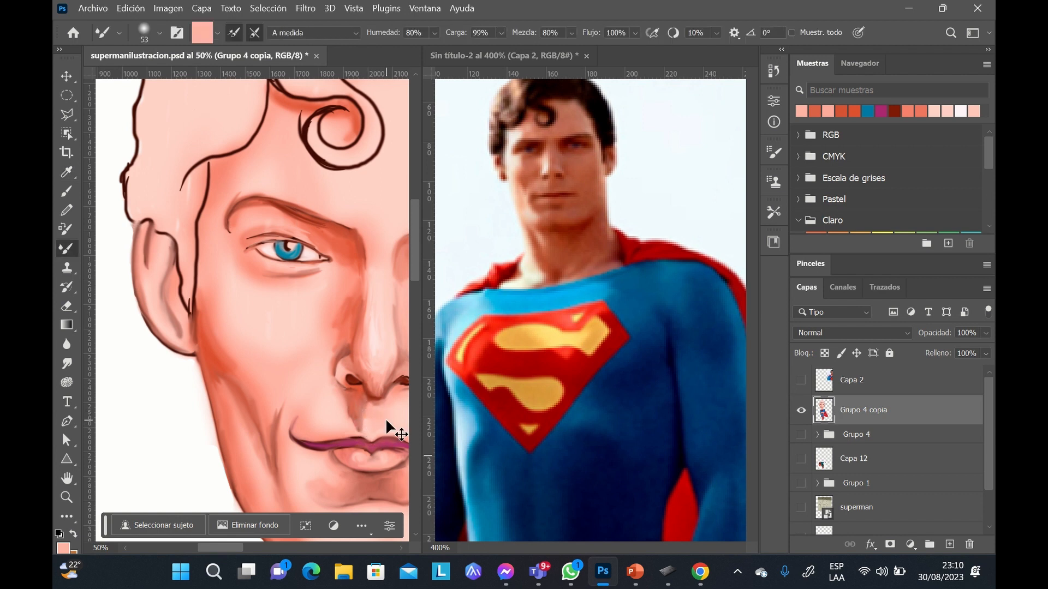
Step: Add a new layer above Grupo 4 copia, clip it to that layer with a clipping mask, and choose the Brush tool
key("ctrl+minus")
key("ctrl+minus")
key("ctrl+minus")
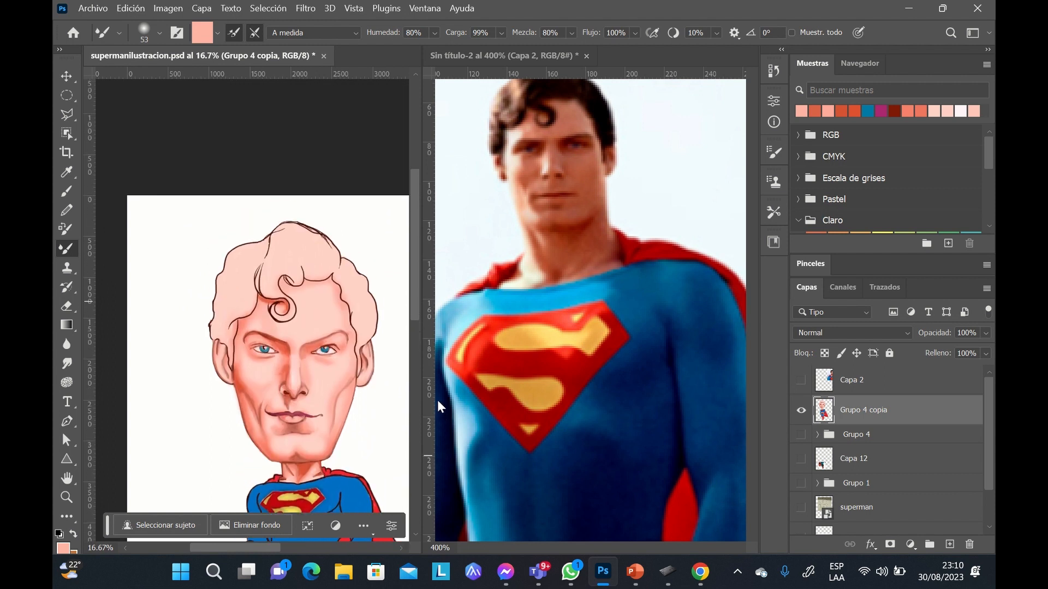
scroll(417, 350, "down", 5)
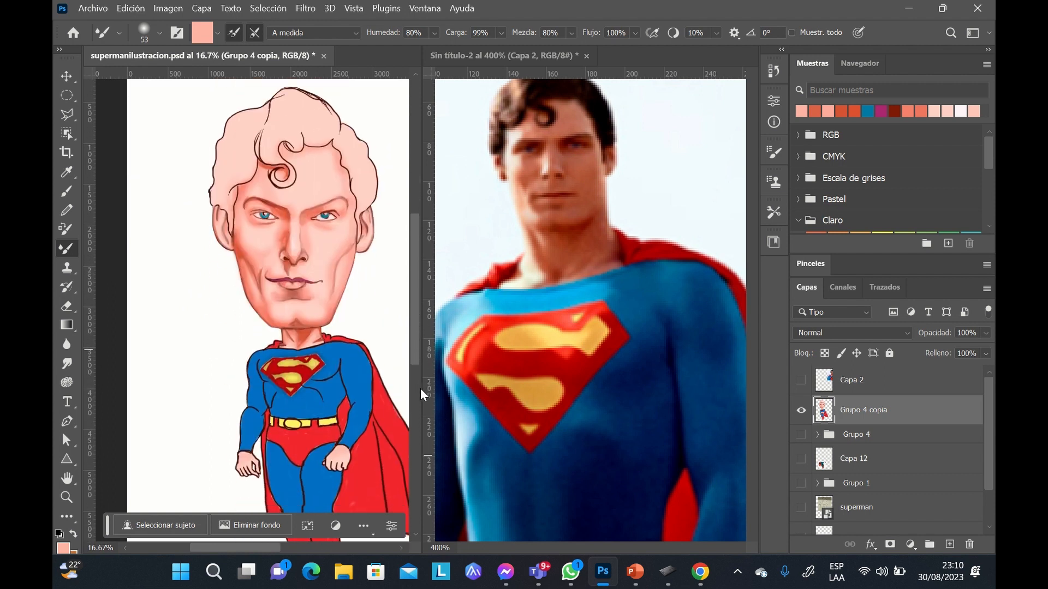
scroll(416, 288, "down", 2)
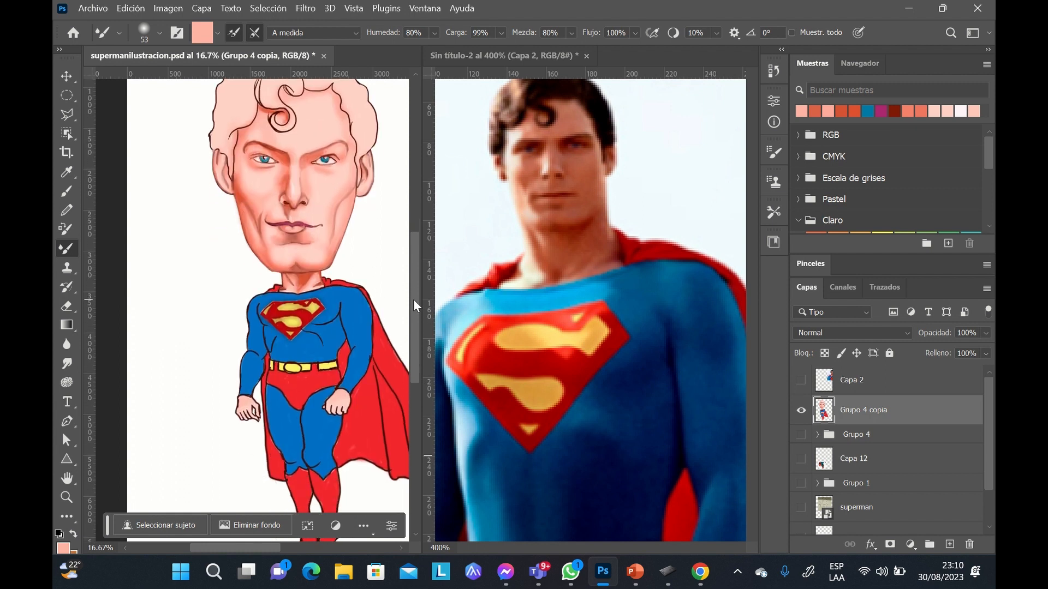
left_click(950, 544)
right_click(886, 418)
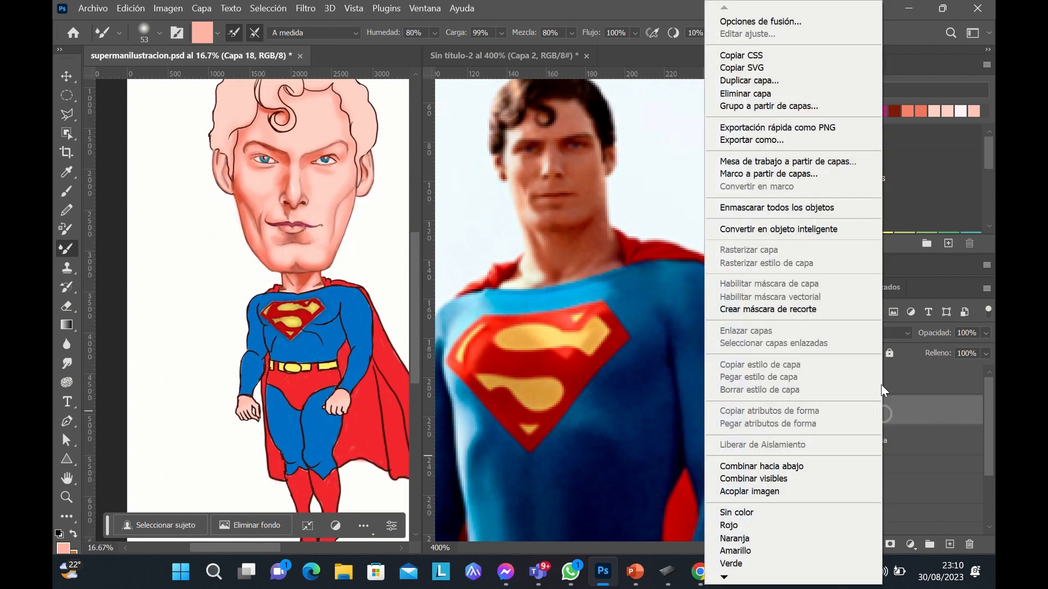
left_click(769, 307)
left_click(67, 191)
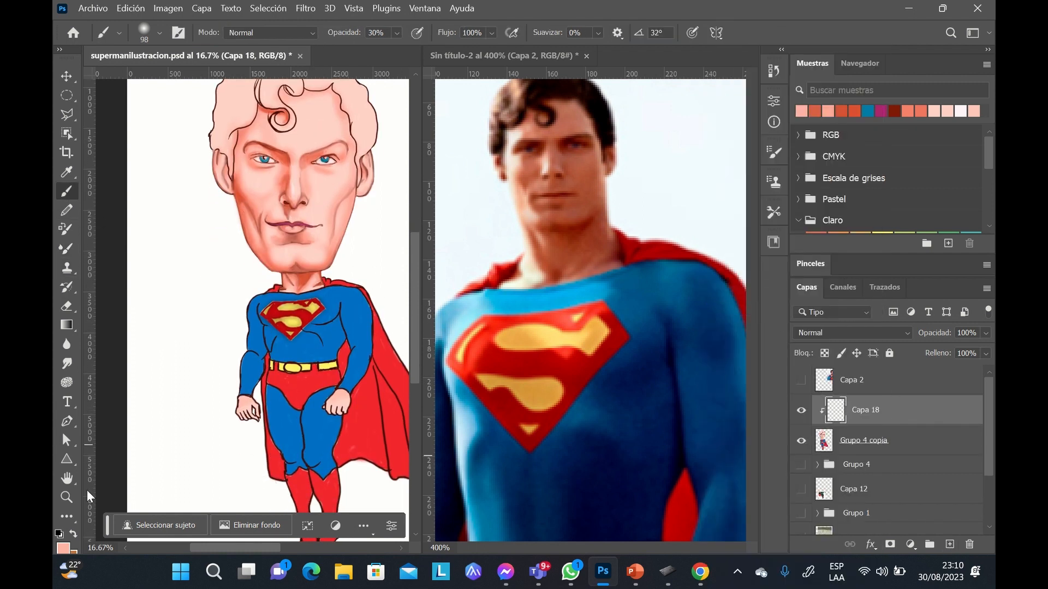
Step: Set the foreground color to the suit's blue, sampled from the caricature's torso
left_click(63, 549)
left_click(304, 345)
left_click(489, 178)
left_click(664, 102)
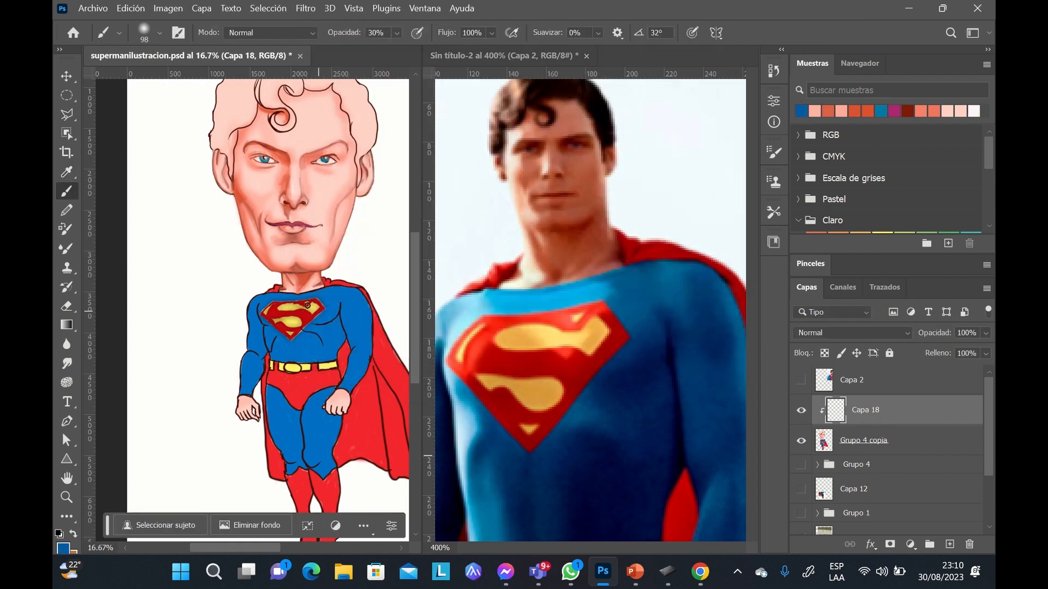
Step: Choose the textured brush preset listed just before TEXTURA NOISE 1 and set its size to 103 px
left_click(159, 32)
scroll(231, 223, "down", 3)
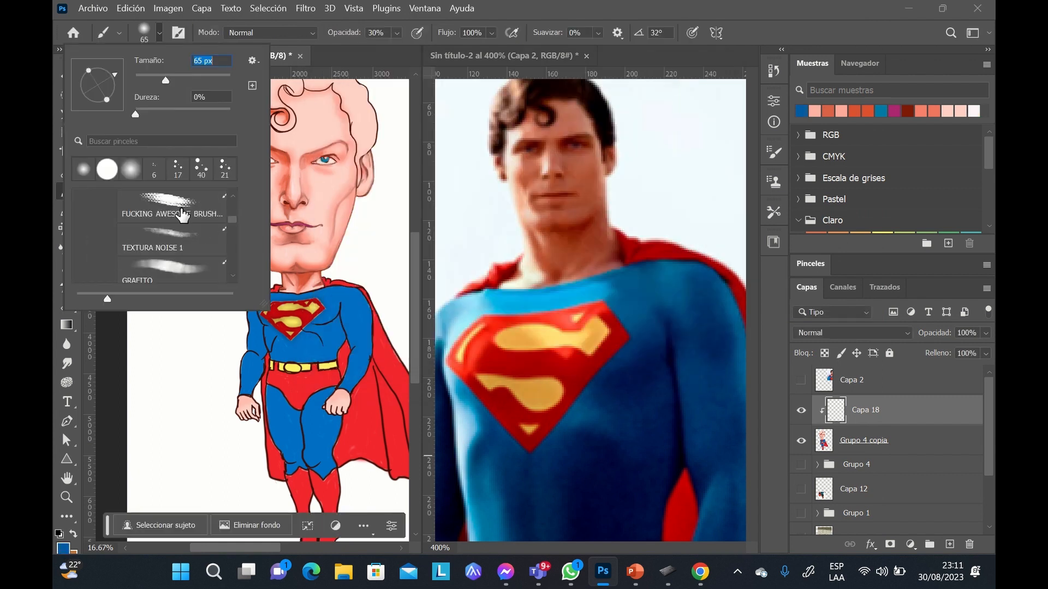
left_click(183, 216)
left_click(337, 325)
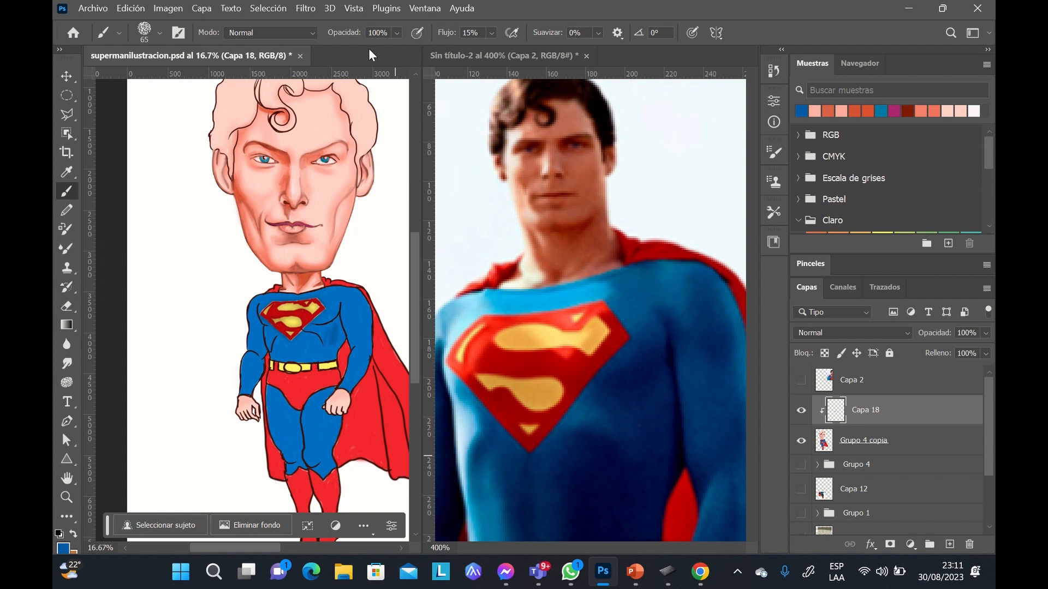
left_click(159, 33)
left_click_drag(178, 70, 192, 70)
Step: Paint first blue shadows on the torso and right shoulder, and set Capa 18 to Multiply (Multiplicar) at 42% opacity
left_click(336, 334)
mouse_move(336, 327)
left_mouse_down()
mouse_move(313, 326)
mouse_move(338, 313)
mouse_move(331, 356)
mouse_move(308, 339)
mouse_move(339, 342)
left_mouse_up()
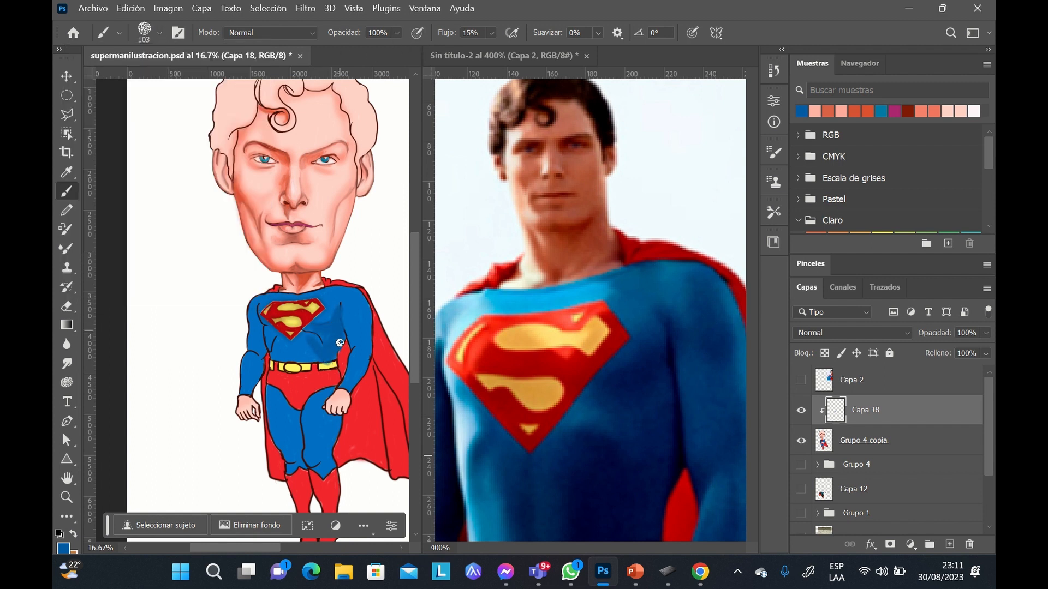
left_click_drag(361, 308, 358, 305)
left_click(907, 335)
left_click(822, 225)
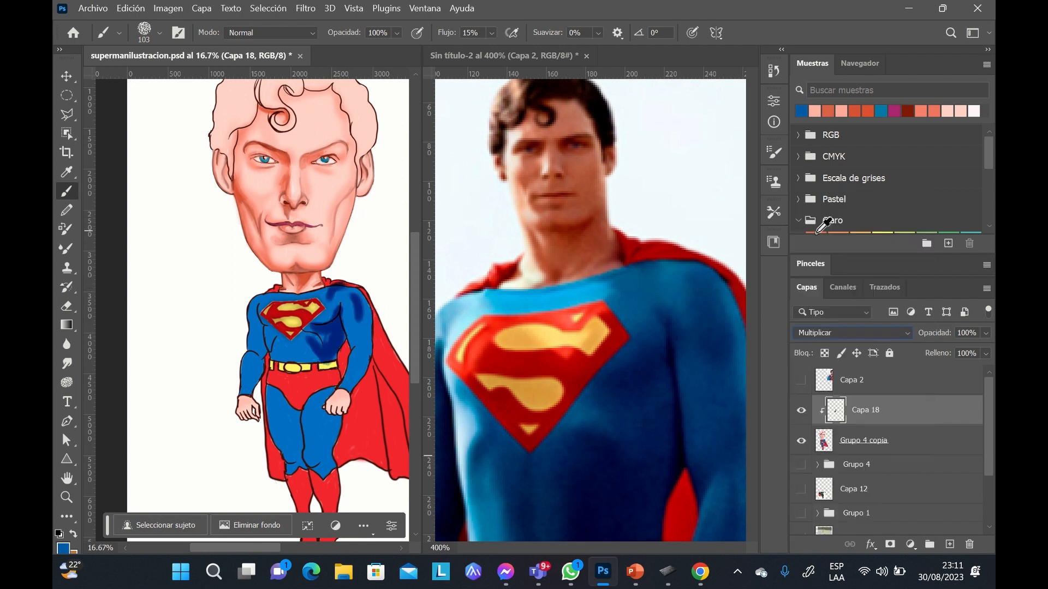
left_click(986, 334)
left_click_drag(986, 349, 950, 356)
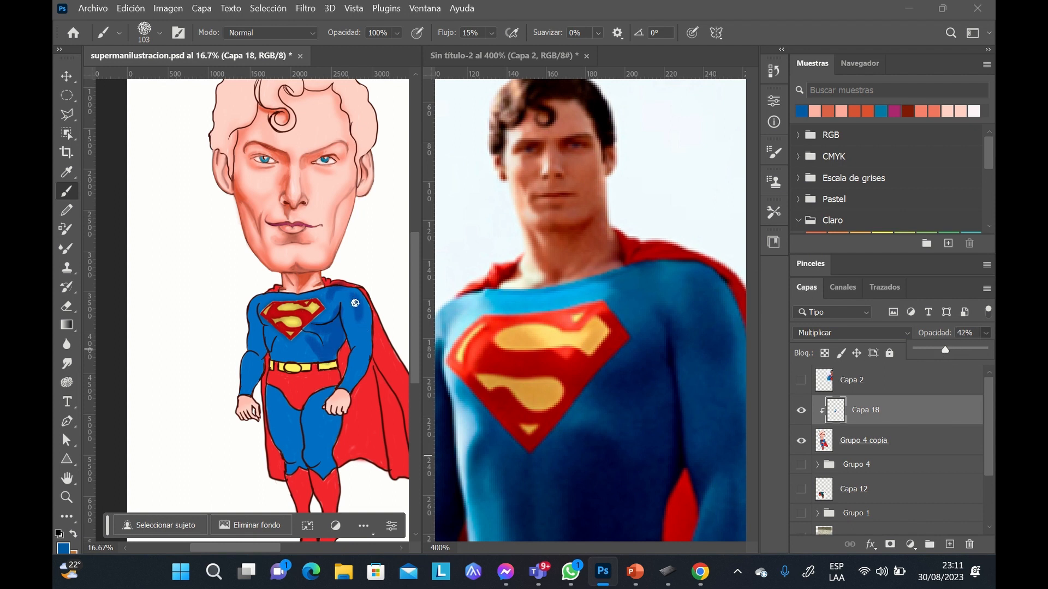
Step: Shade the suit's torso and sleeves with the textured brush at 59% opacity, raising it to 87% for stronger shadows
key("5")
key("9")
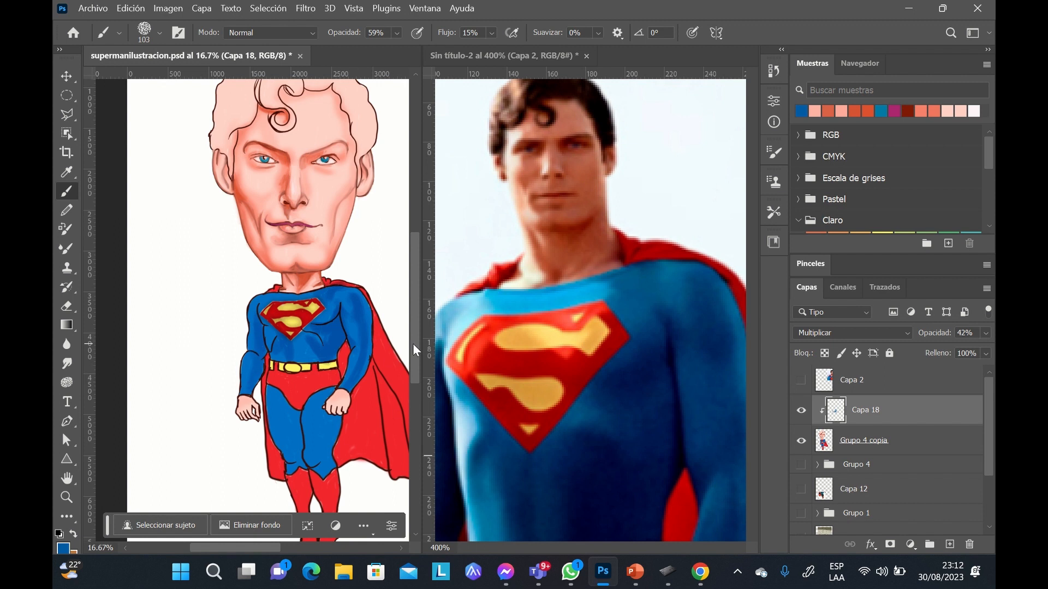
left_click(397, 33)
left_click_drag(414, 52, 438, 53)
left_click(269, 340)
Step: Enlarge the brush to 191 px and shade the trunks, legs and boots, using the reference photo's lower body as a guide
left_click_drag(413, 329, 418, 349)
left_click(752, 320)
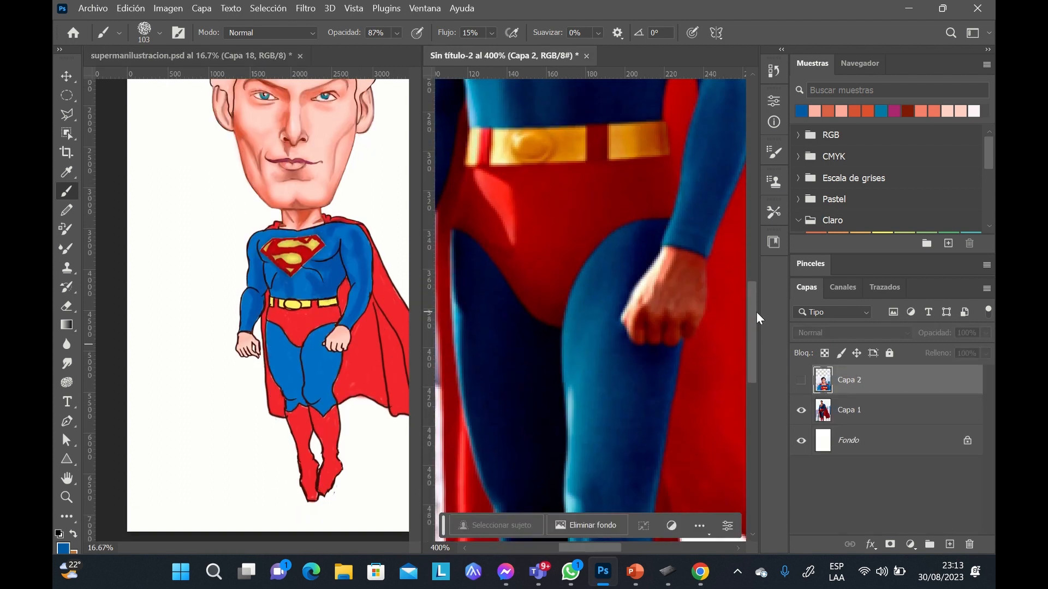
left_click(305, 322)
left_click(160, 34)
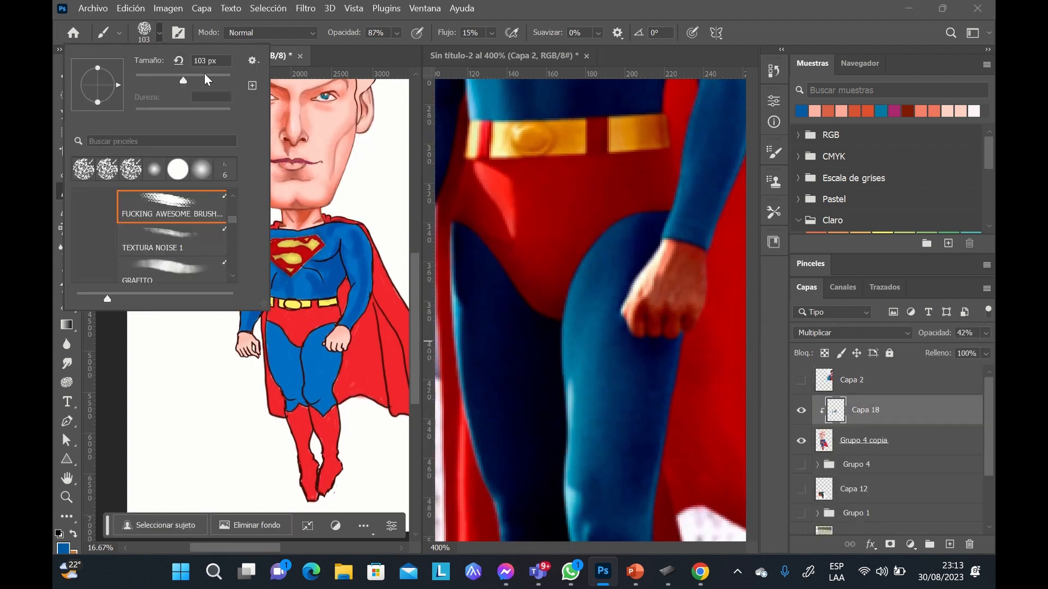
left_click(204, 79)
left_click(298, 315)
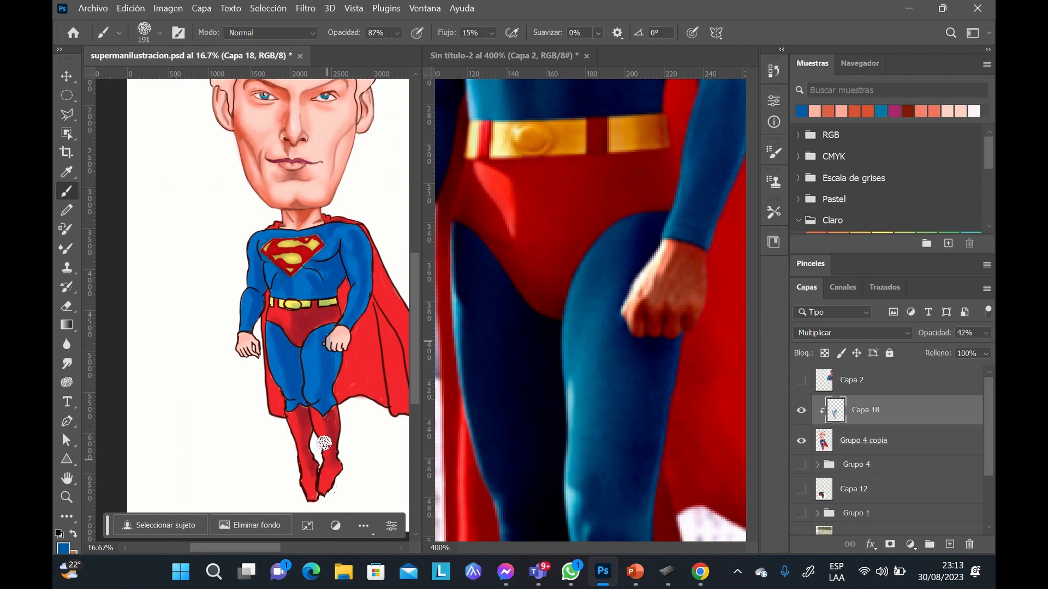
Step: Shade the inner side of the cape beside the right arm and legs
mouse_move(354, 344)
left_mouse_down()
mouse_move(370, 342)
mouse_move(374, 316)
mouse_move(375, 327)
left_mouse_up()
left_click_drag(371, 383, 350, 387)
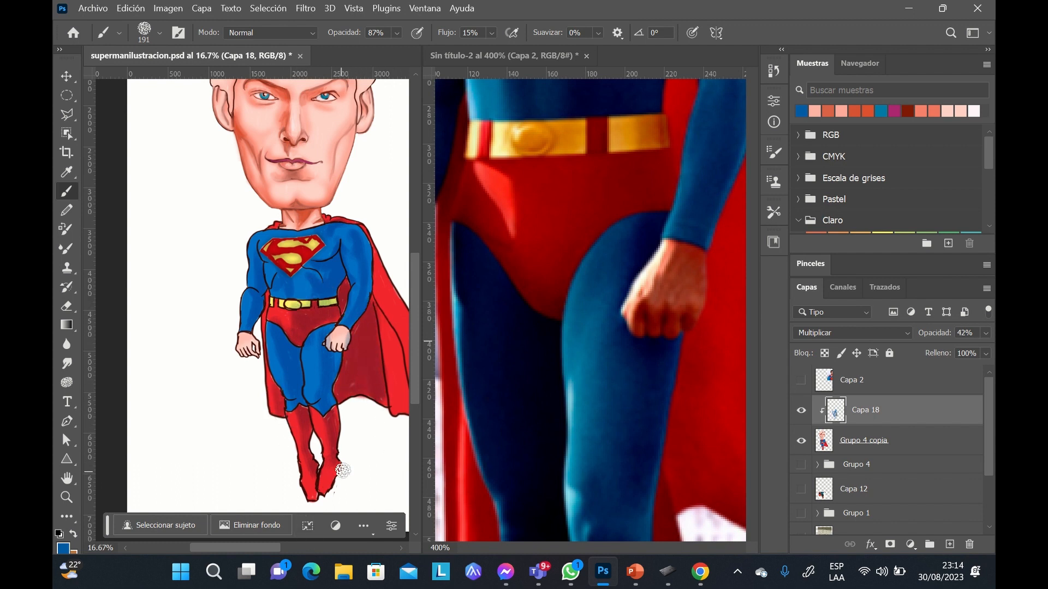
left_click(394, 548)
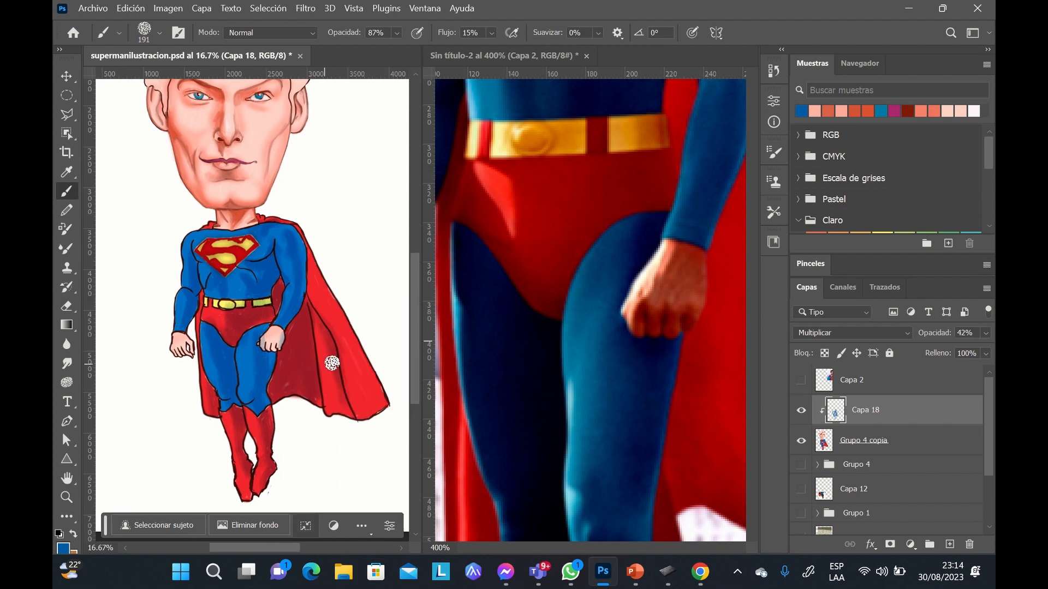
Step: Zoom the reference photo out to 100% and darken the cape's outer folds to match it
left_click(552, 85)
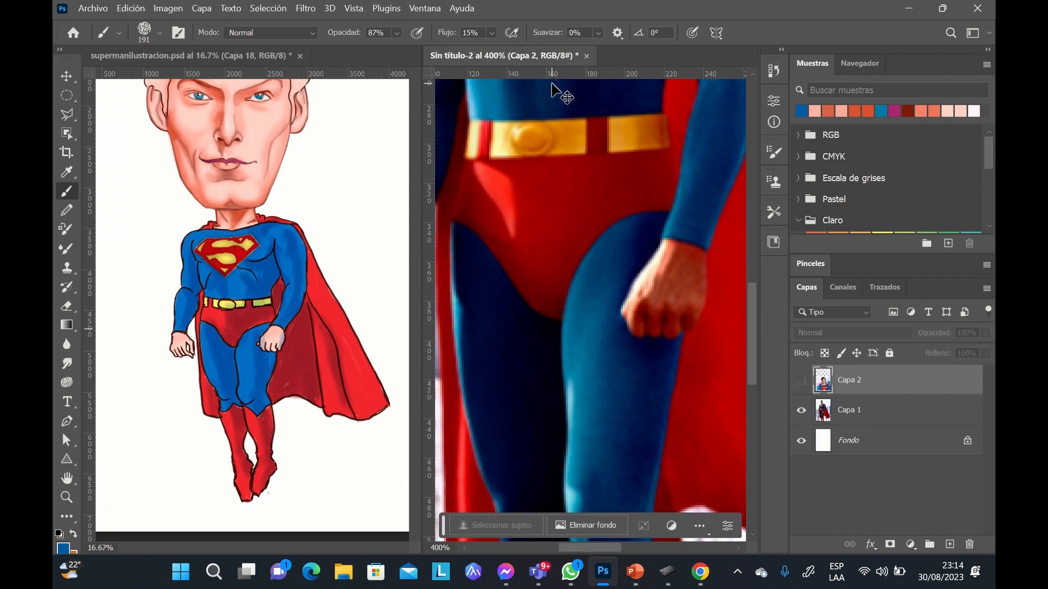
key("ctrl+minus")
key("ctrl+minus")
key("ctrl+minus")
left_click(339, 287)
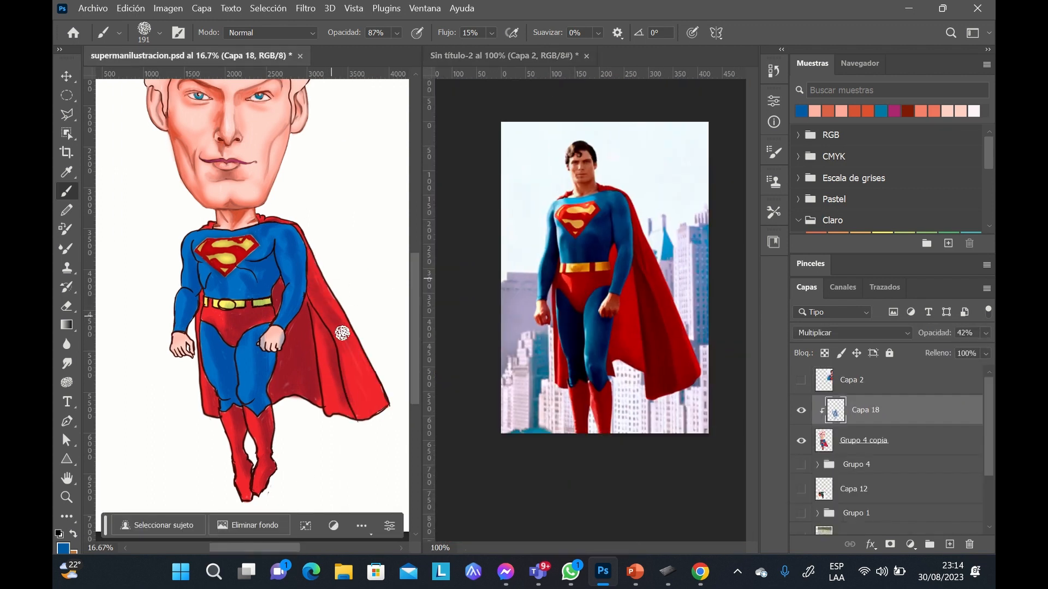
scroll(416, 299, "up", 3)
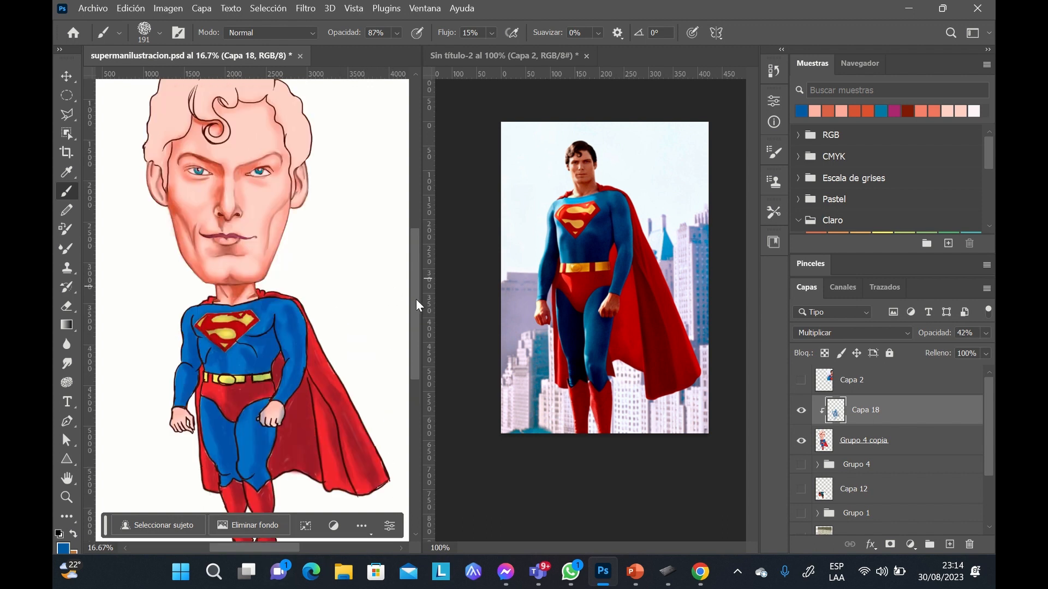
scroll(417, 339, "down", 2)
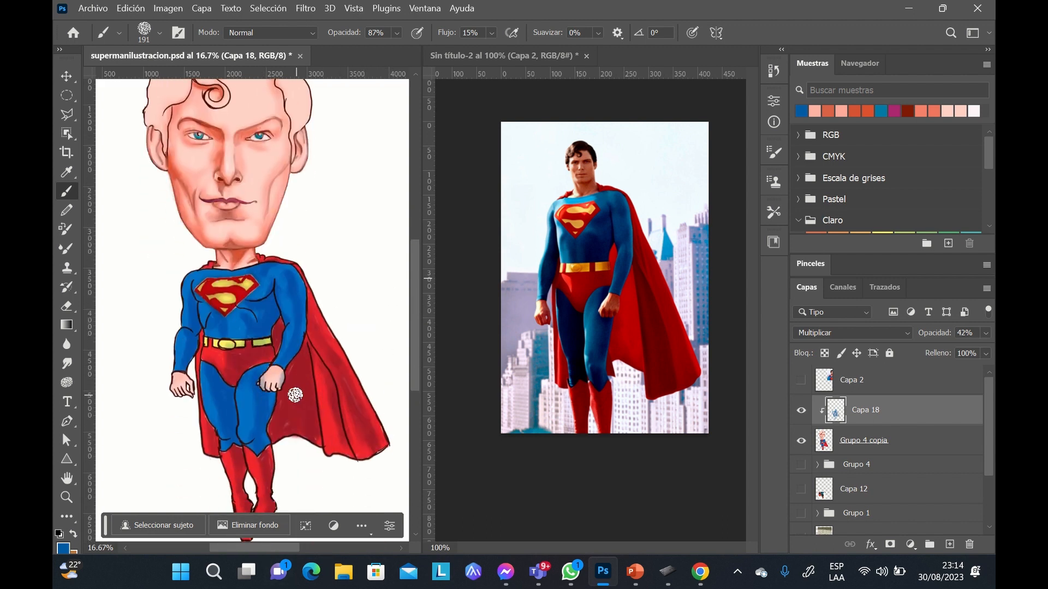
Step: Erase the stray shading on the right hand and reapply the last filter to Capa 18
key("e")
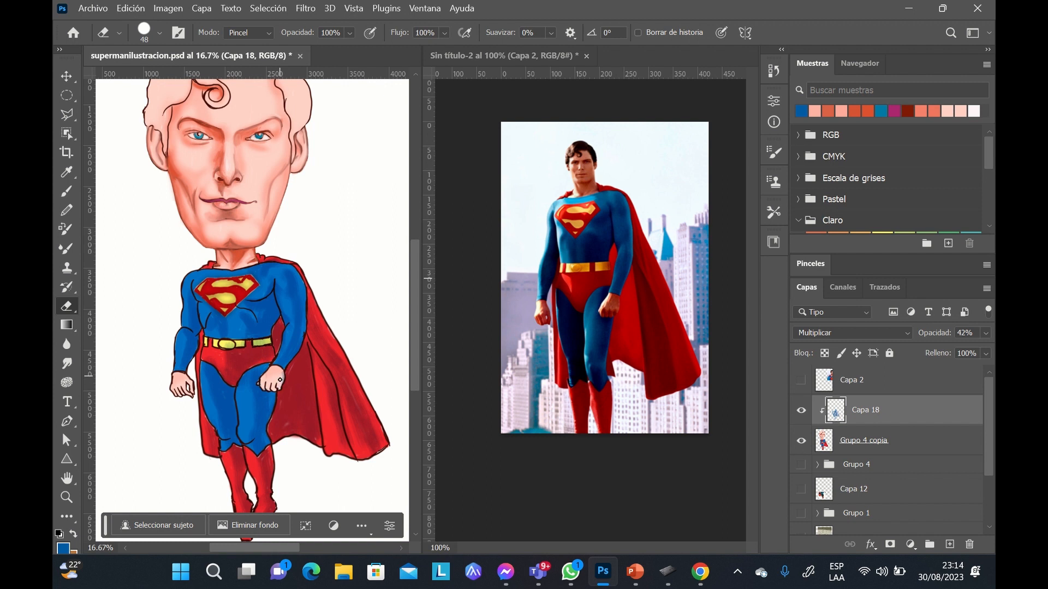
left_click(313, 9)
left_click(322, 24)
Step: Add a new layer above Capa 18, clip it with a clipping mask, and set it to Multiply for painting with the Brush
left_click(950, 544)
key("ctrl+alt+g")
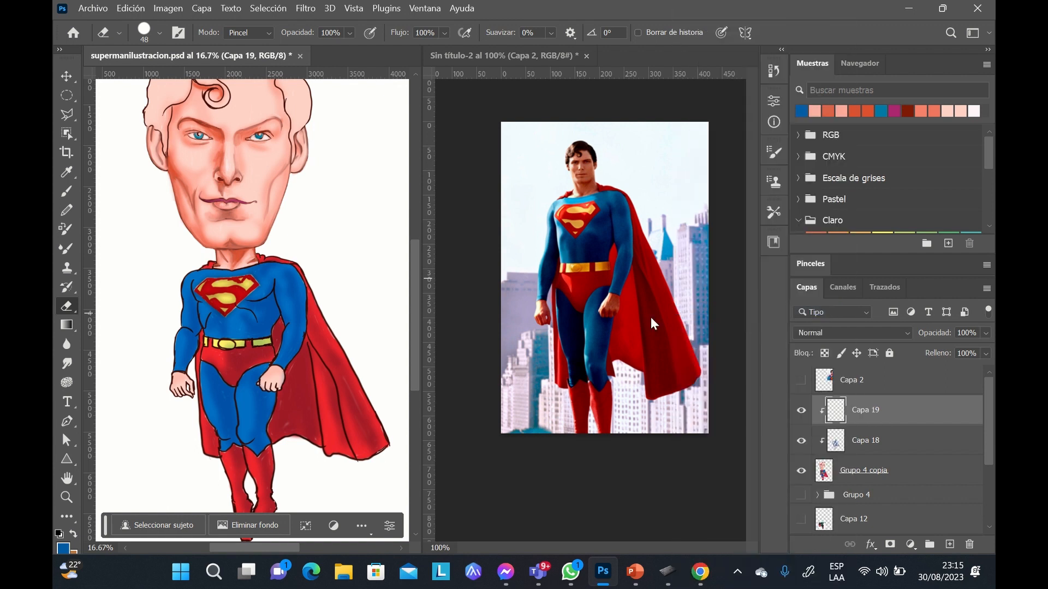
left_click(66, 191)
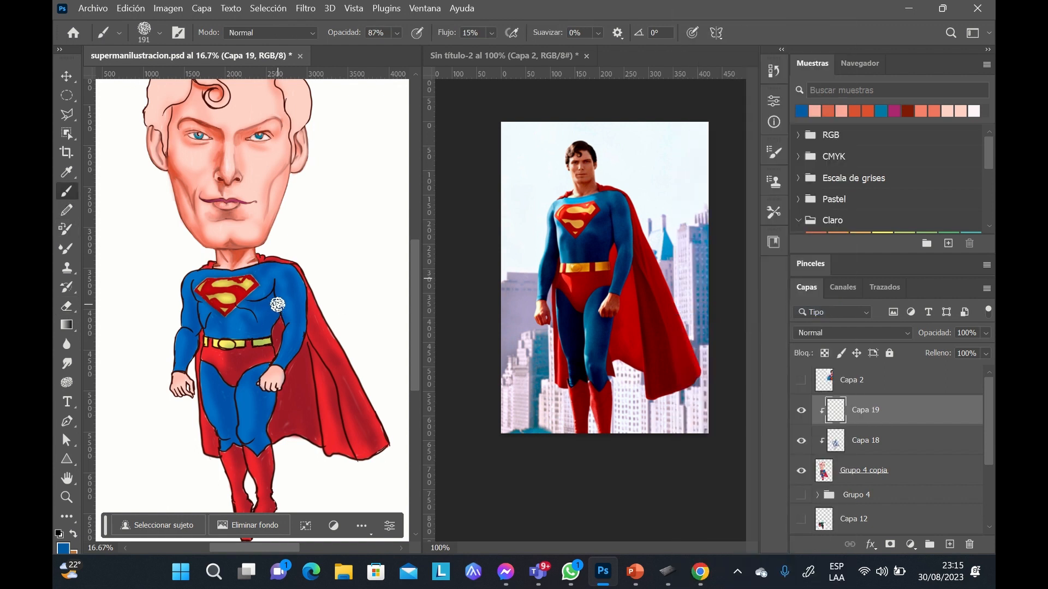
left_click(852, 333)
left_click(824, 223)
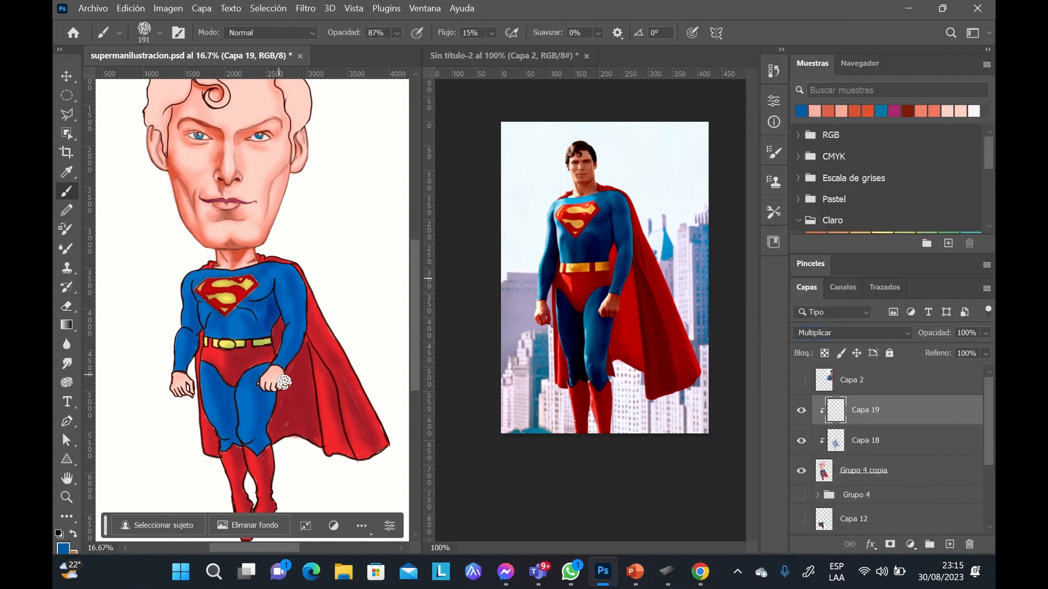
Step: Deepen the shadows on the thighs, left sleeve and trunks, and soften the trunks' shadow with a soft 372 px Eraser
left_click_drag(228, 392, 229, 431)
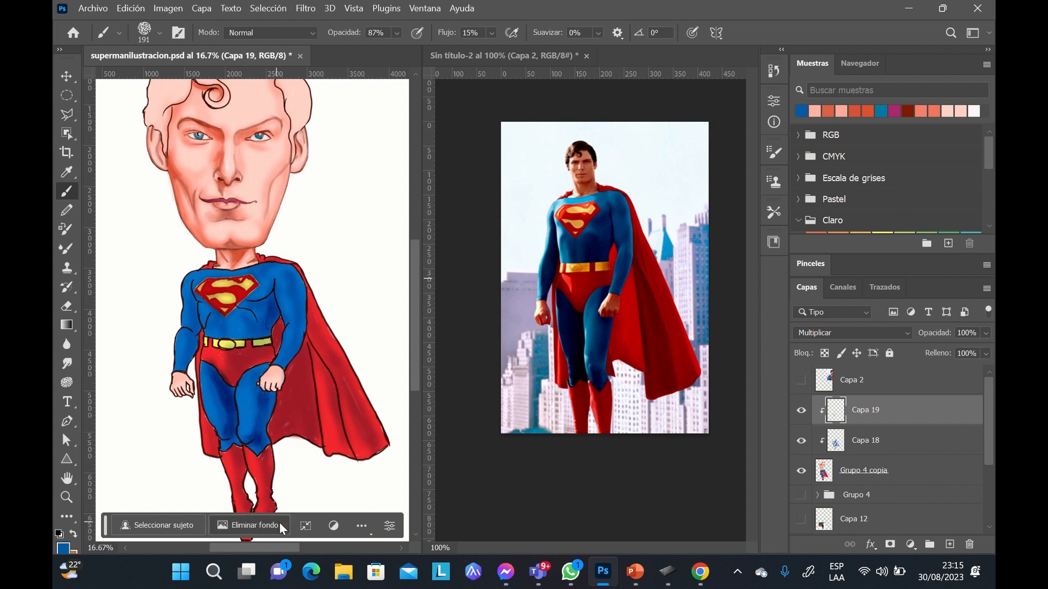
left_click_drag(191, 301, 186, 362)
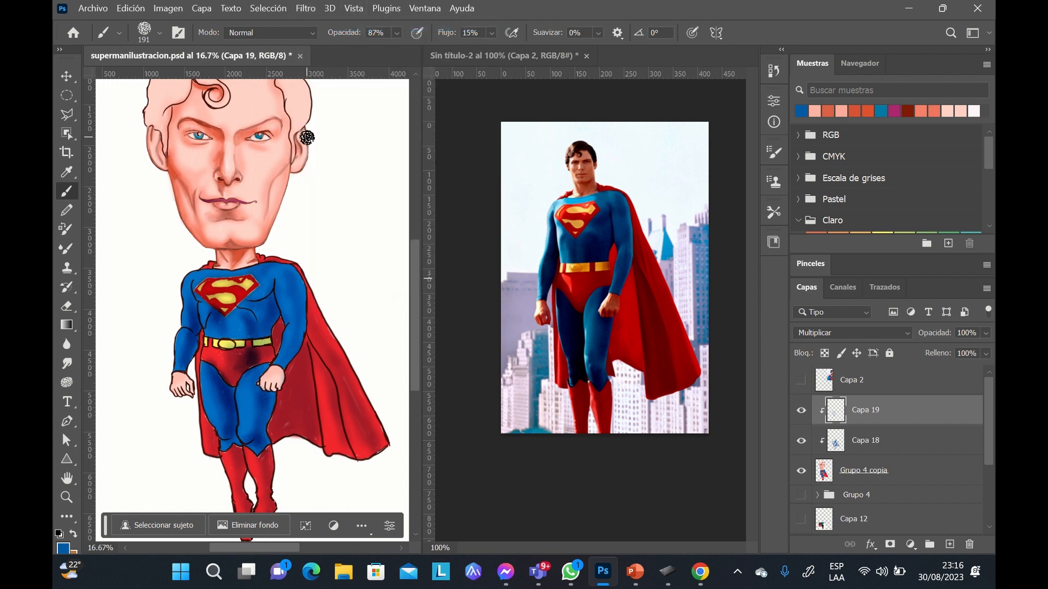
left_click(67, 307)
left_click(159, 32)
left_click(198, 81)
left_click(170, 240)
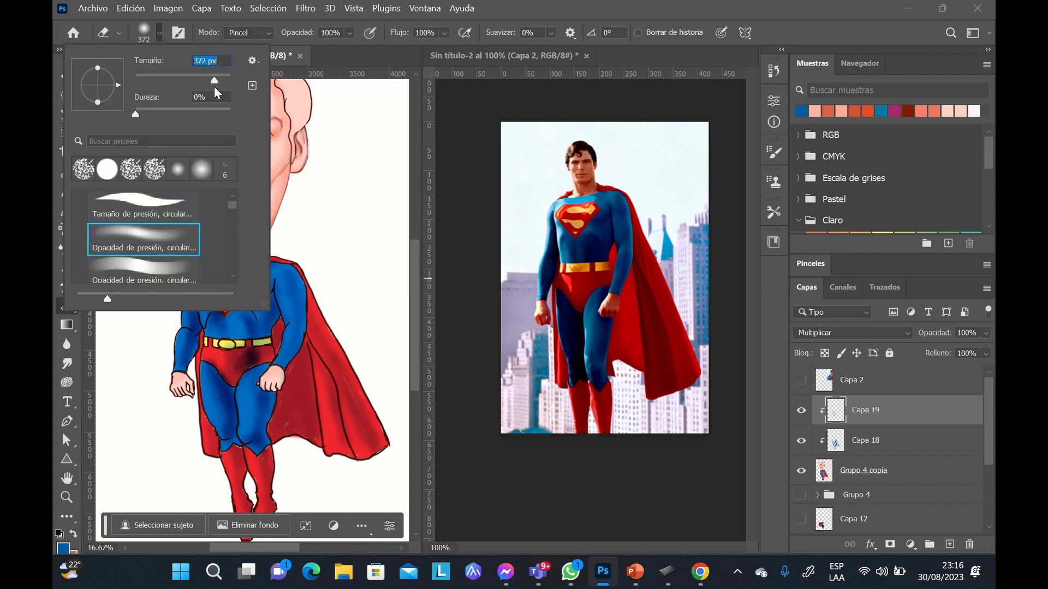
left_click(247, 348)
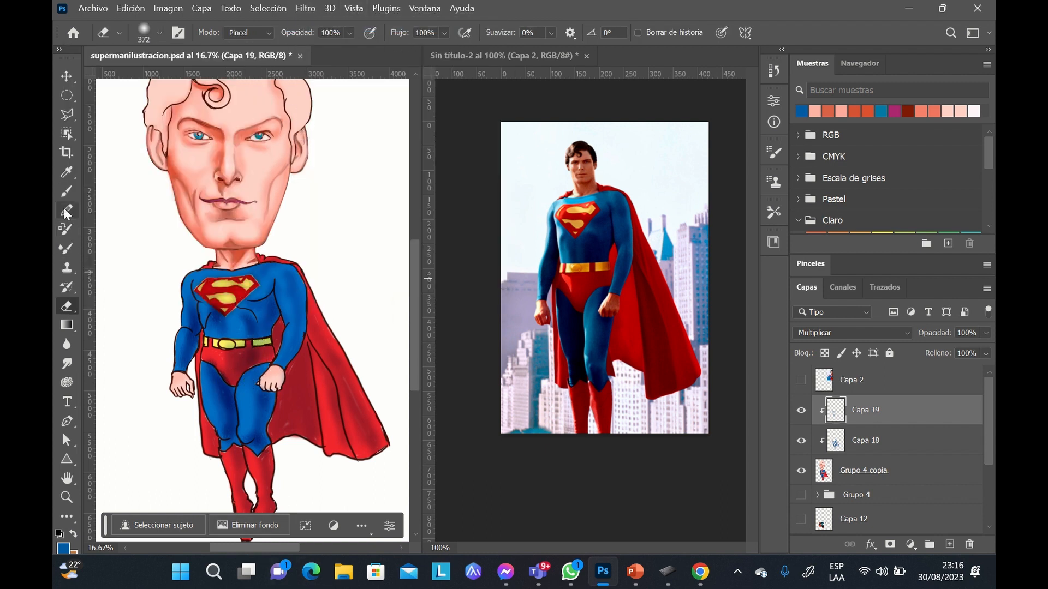
Step: Paint dark shadows in the cape's folds and soften them with the Eraser at 1836 px and 13% opacity
key("b")
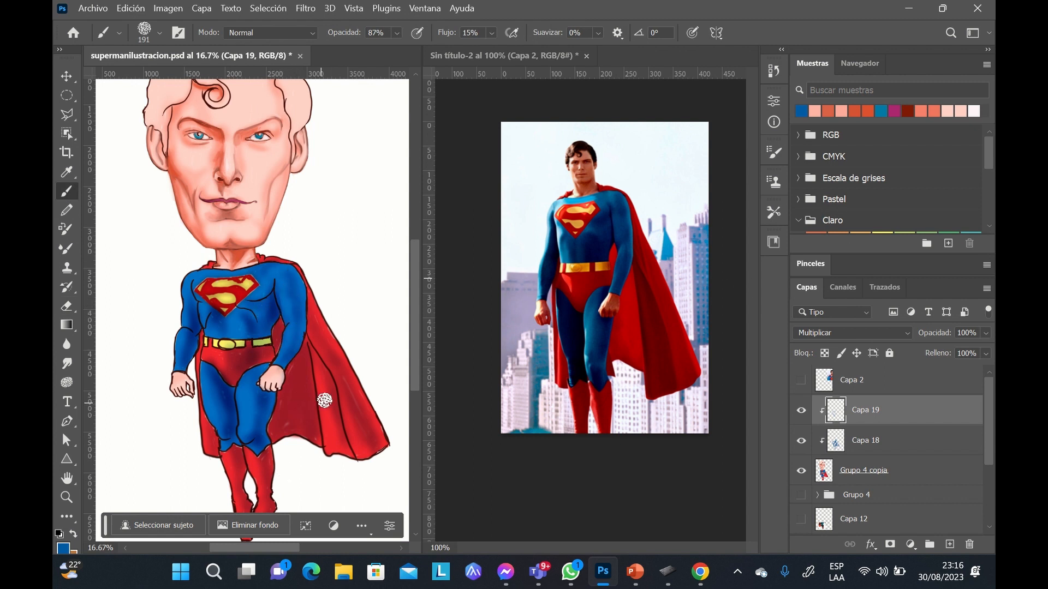
mouse_move(324, 400)
left_mouse_down()
mouse_move(310, 349)
mouse_move(348, 445)
mouse_move(331, 420)
mouse_move(337, 413)
left_mouse_up()
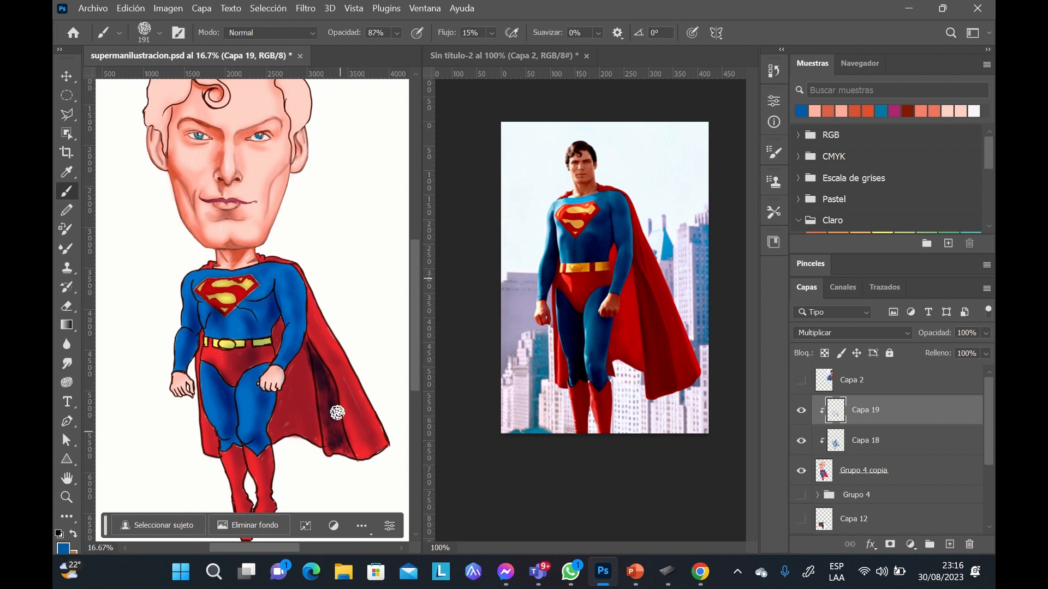
left_click(67, 307)
left_click(351, 33)
left_click(160, 33)
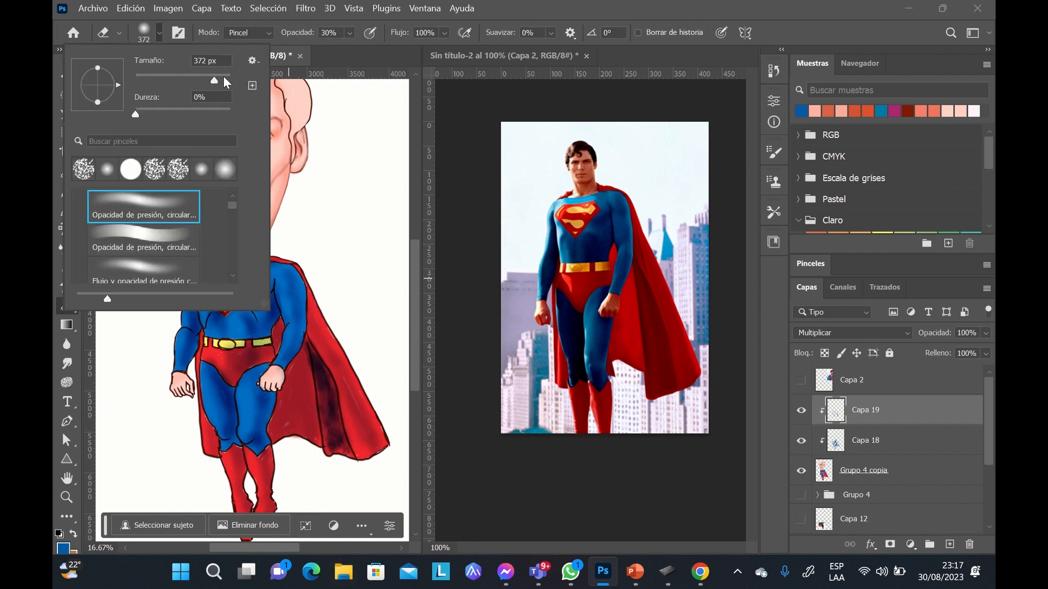
left_click(225, 78)
left_click(349, 33)
left_click(348, 49)
mouse_move(326, 385)
left_mouse_down()
mouse_move(347, 448)
mouse_move(329, 340)
left_mouse_up()
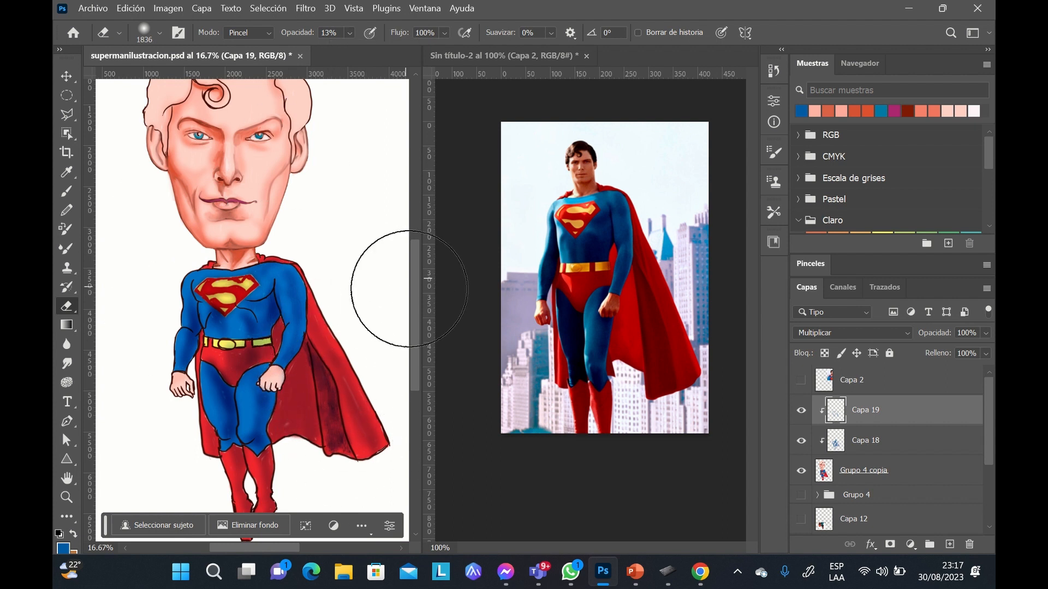
Step: Select Capa 18 and lighten the cape shading beside the right hand with the Eraser at 450 px
scroll(416, 293, "down", 2)
left_click(854, 440)
left_click(160, 34)
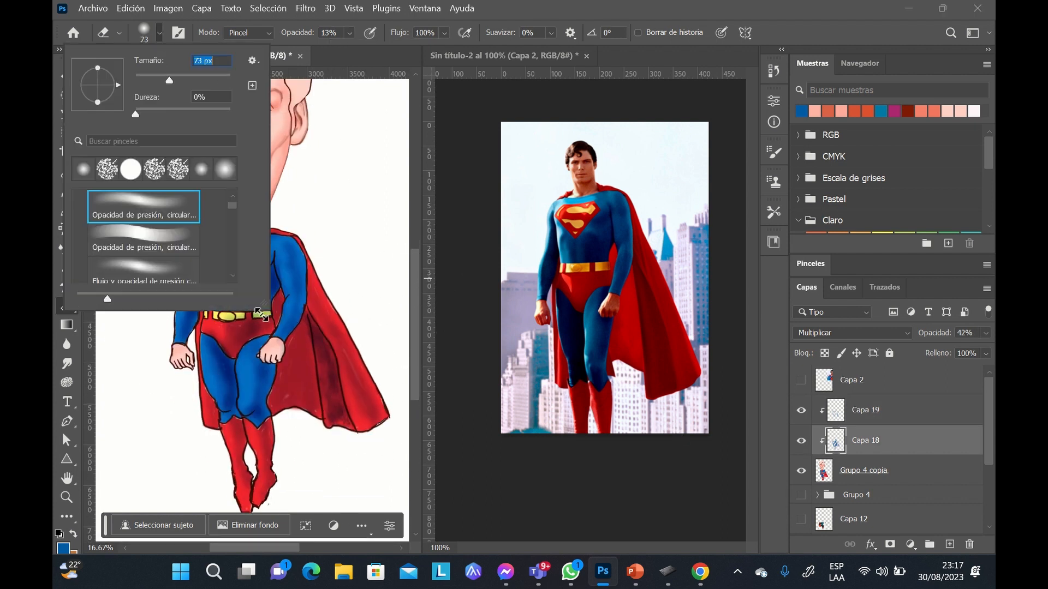
left_click(198, 79)
type("450")
key("Return")
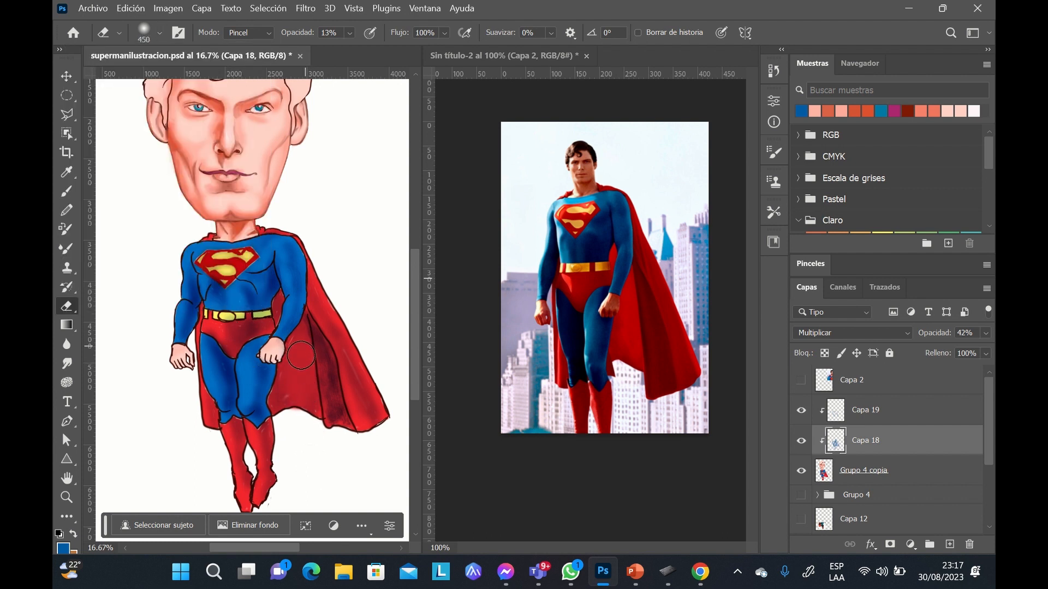
Step: Reapply the last filter to the shading layers Capa 18 and Capa 19
left_click(306, 7)
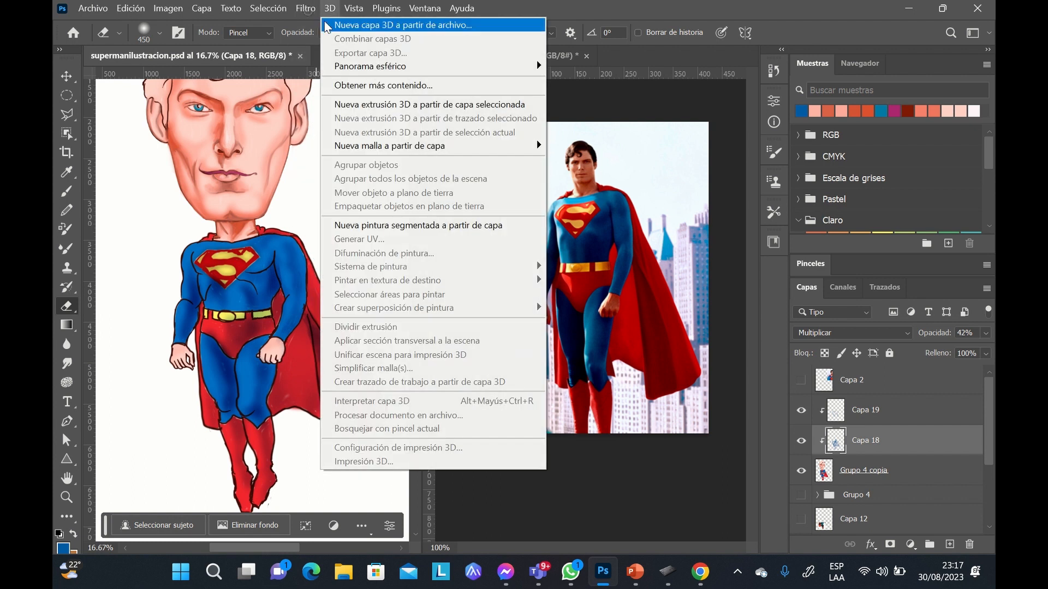
left_click(868, 410)
left_click(314, 9)
left_click(313, 11)
left_click_drag(416, 324, 416, 291)
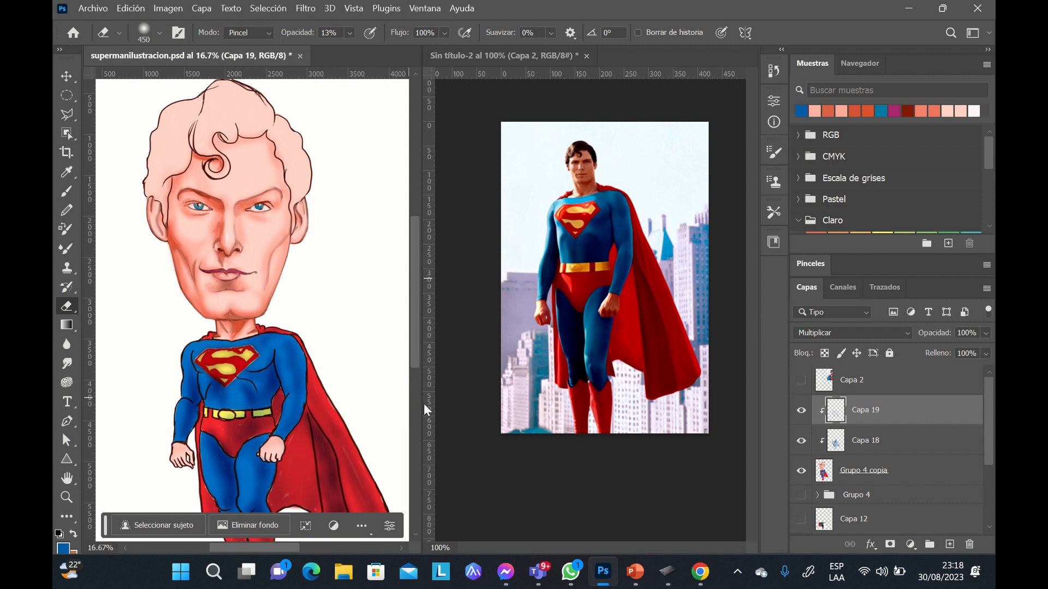
left_click(610, 14)
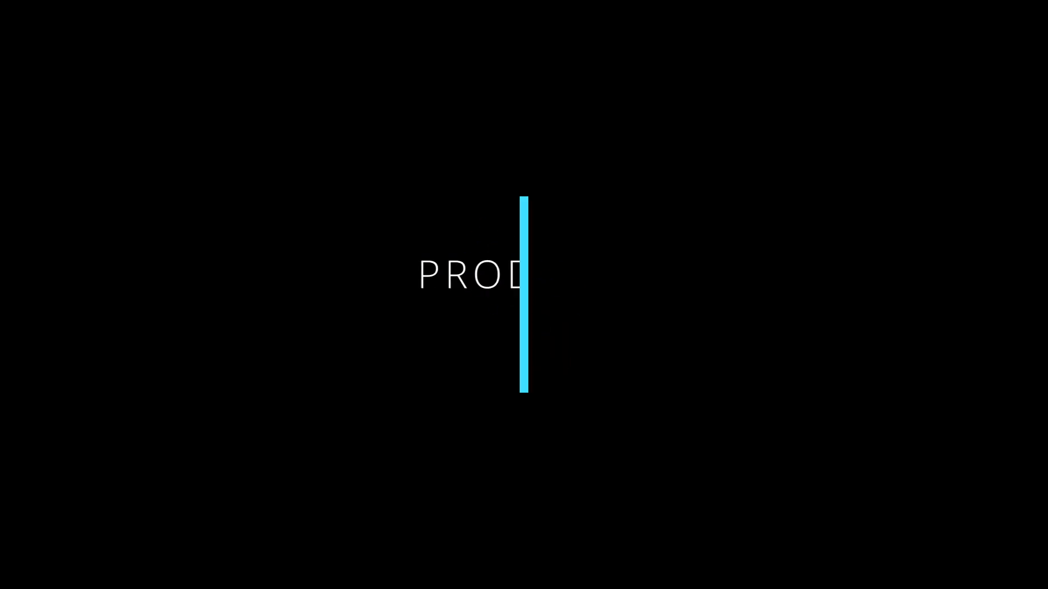